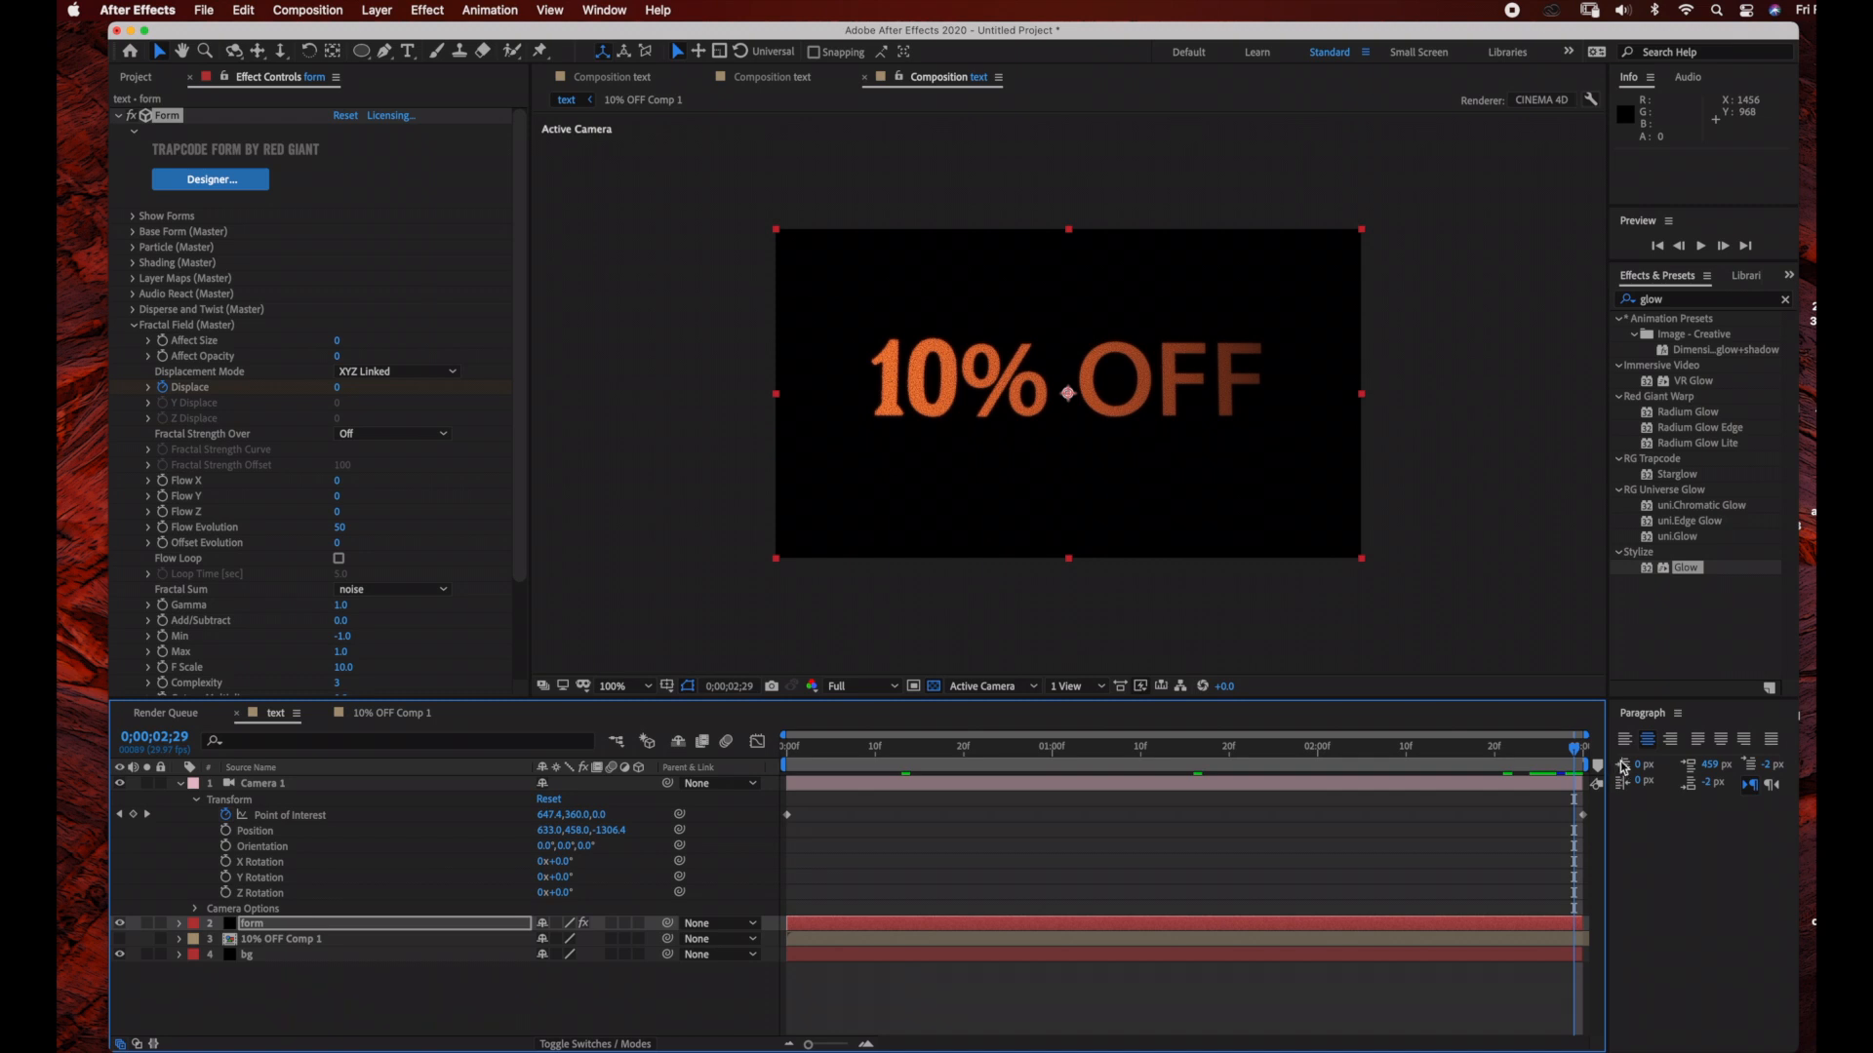
Rewind the finished example to its start and close that project without saving changes
drag(1571, 762, 680, 752)
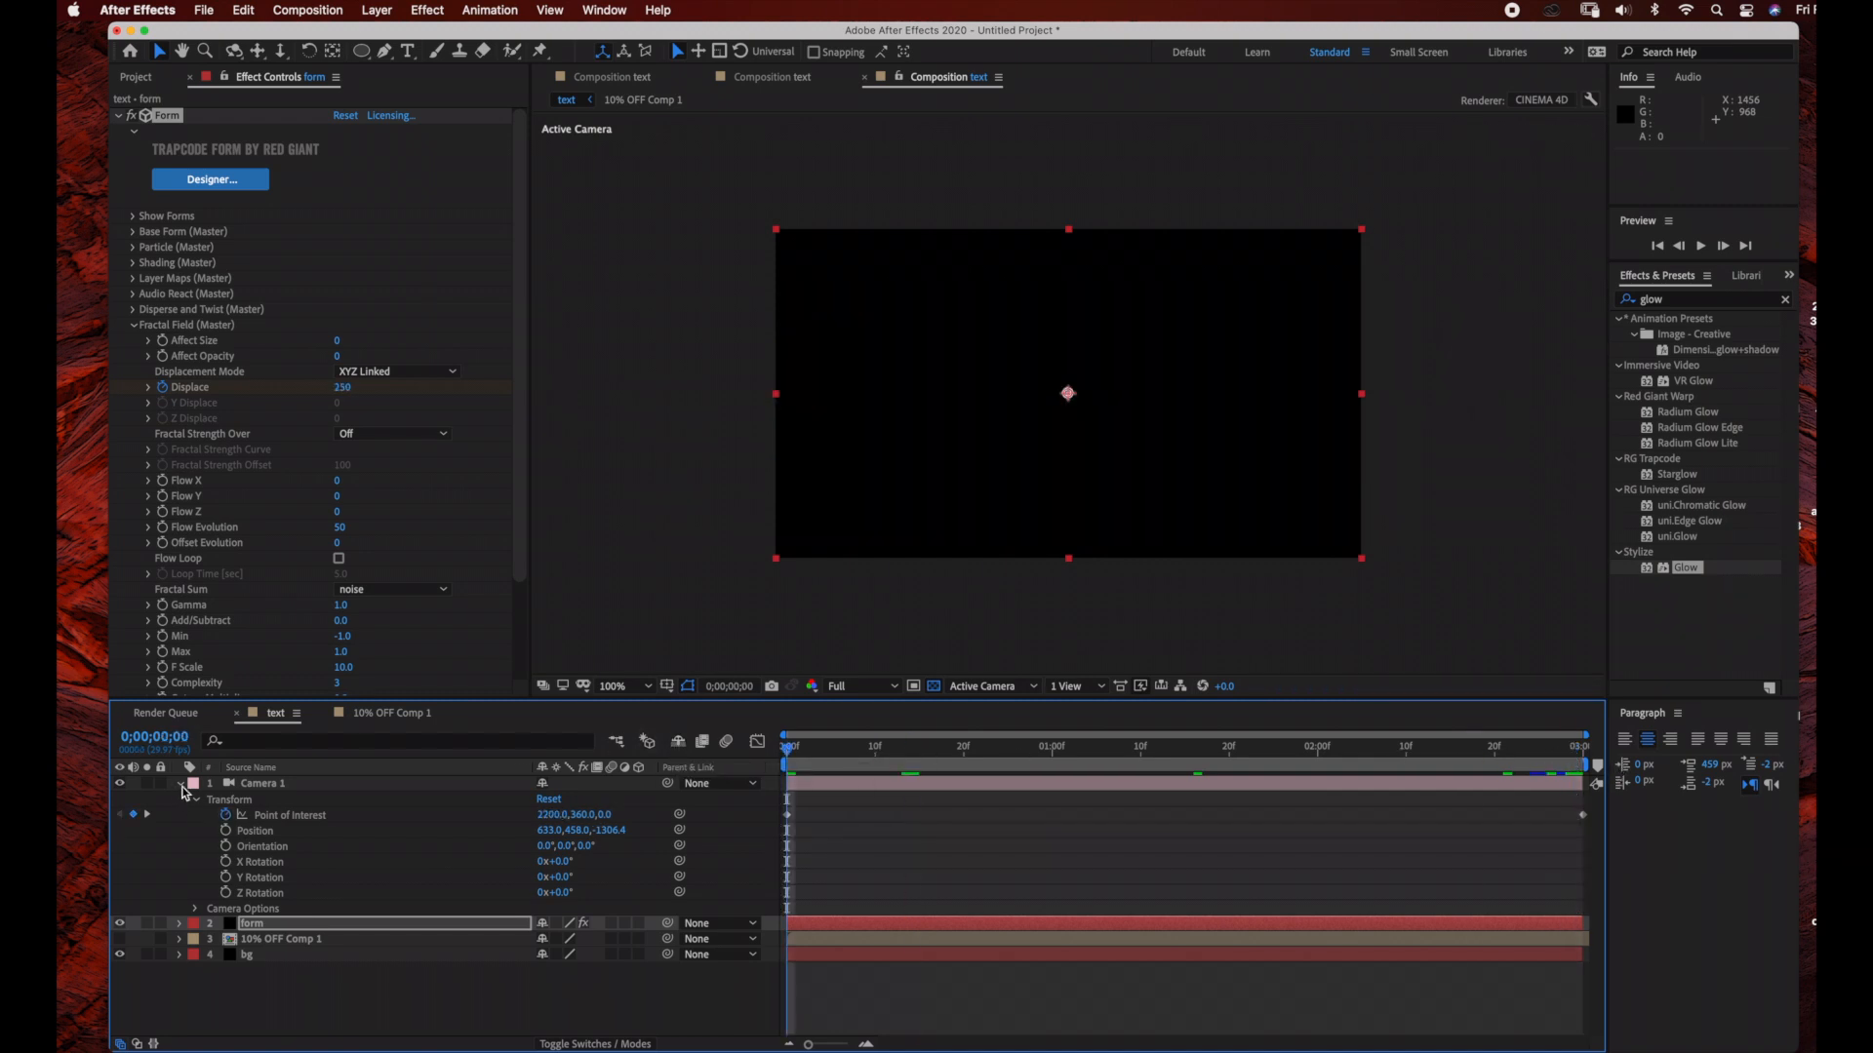
click(182, 784)
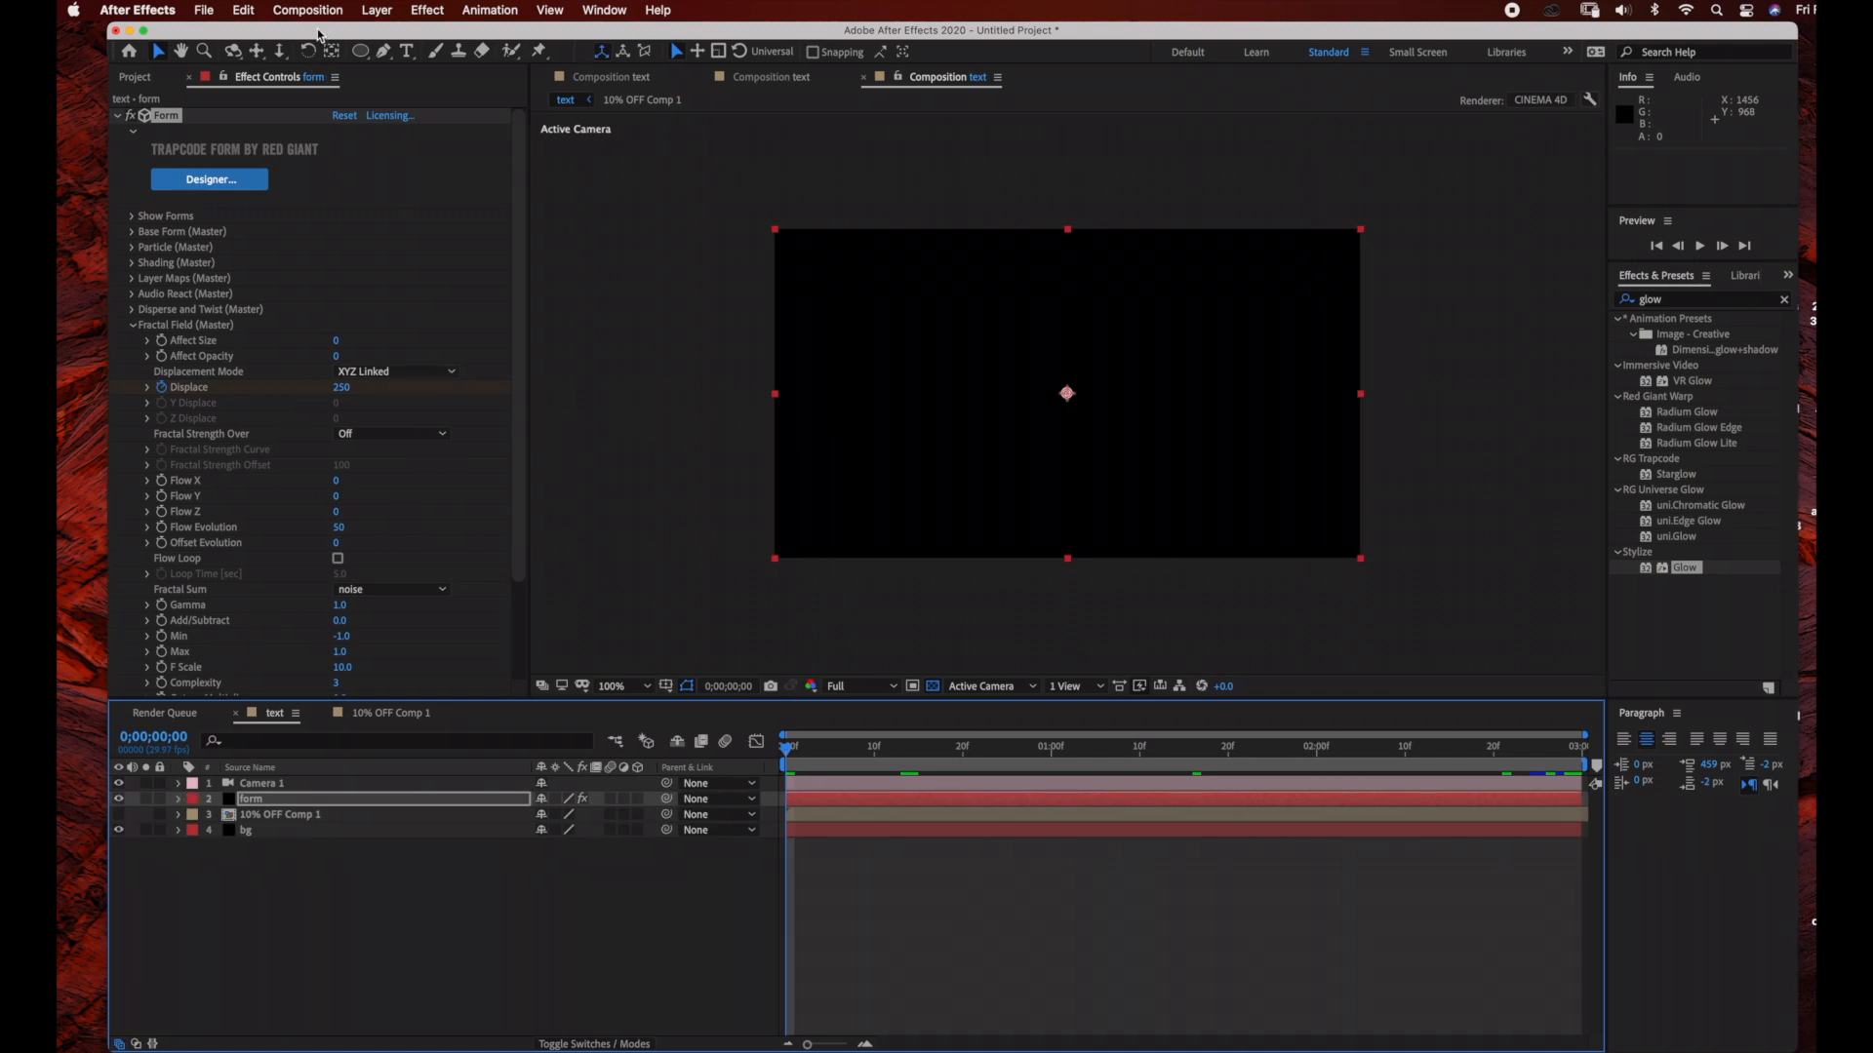
click(205, 11)
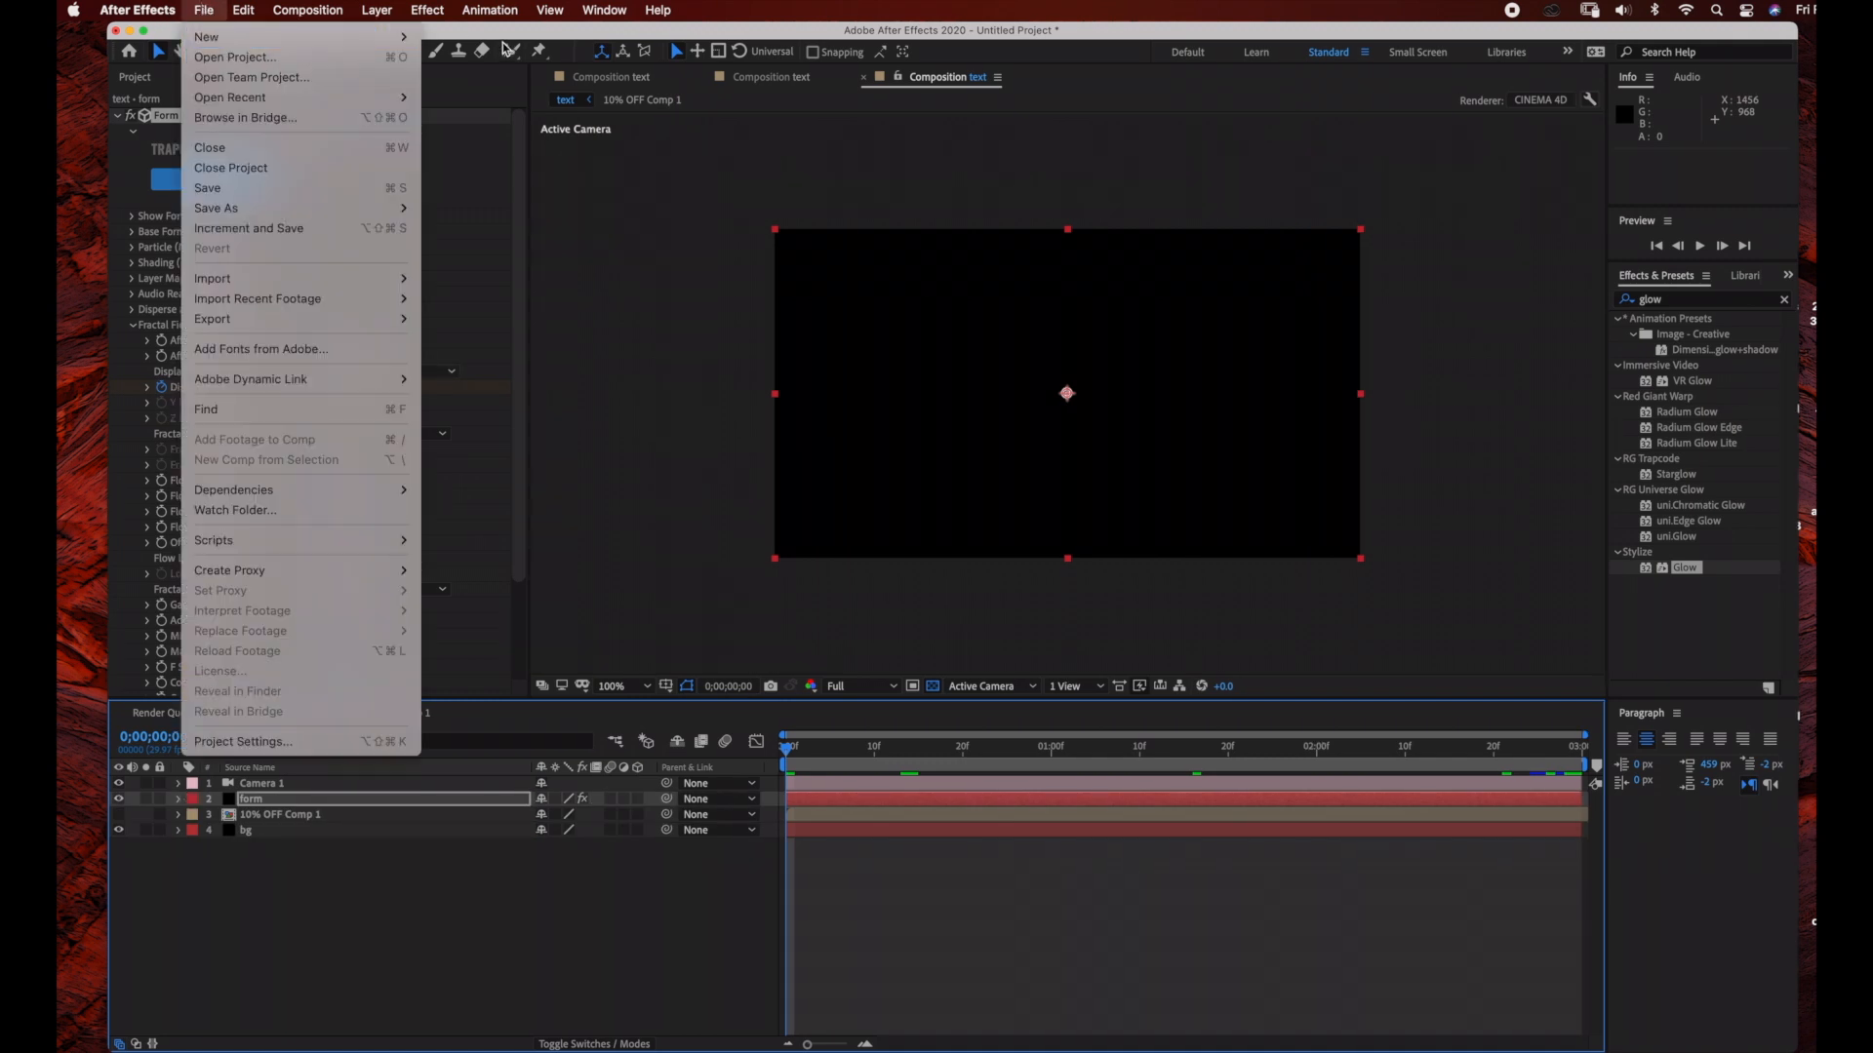
mouse_move(329, 39)
click(455, 39)
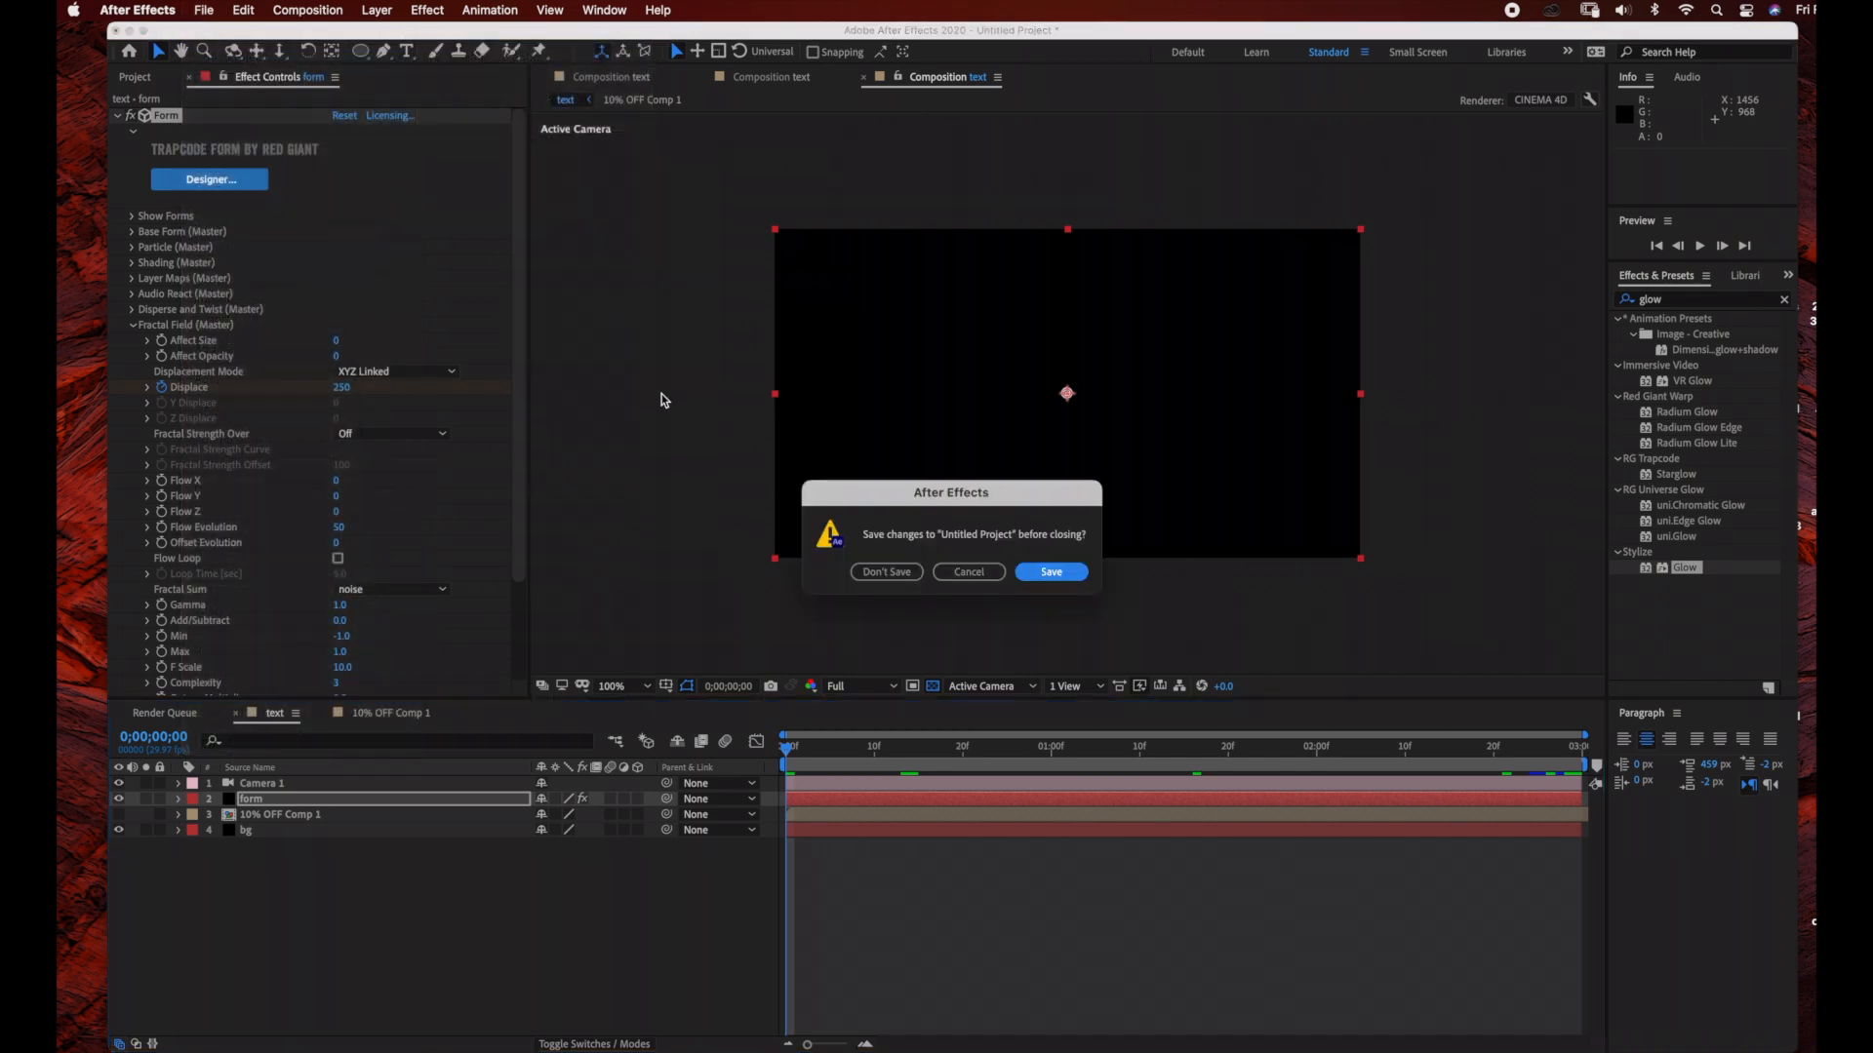
click(886, 576)
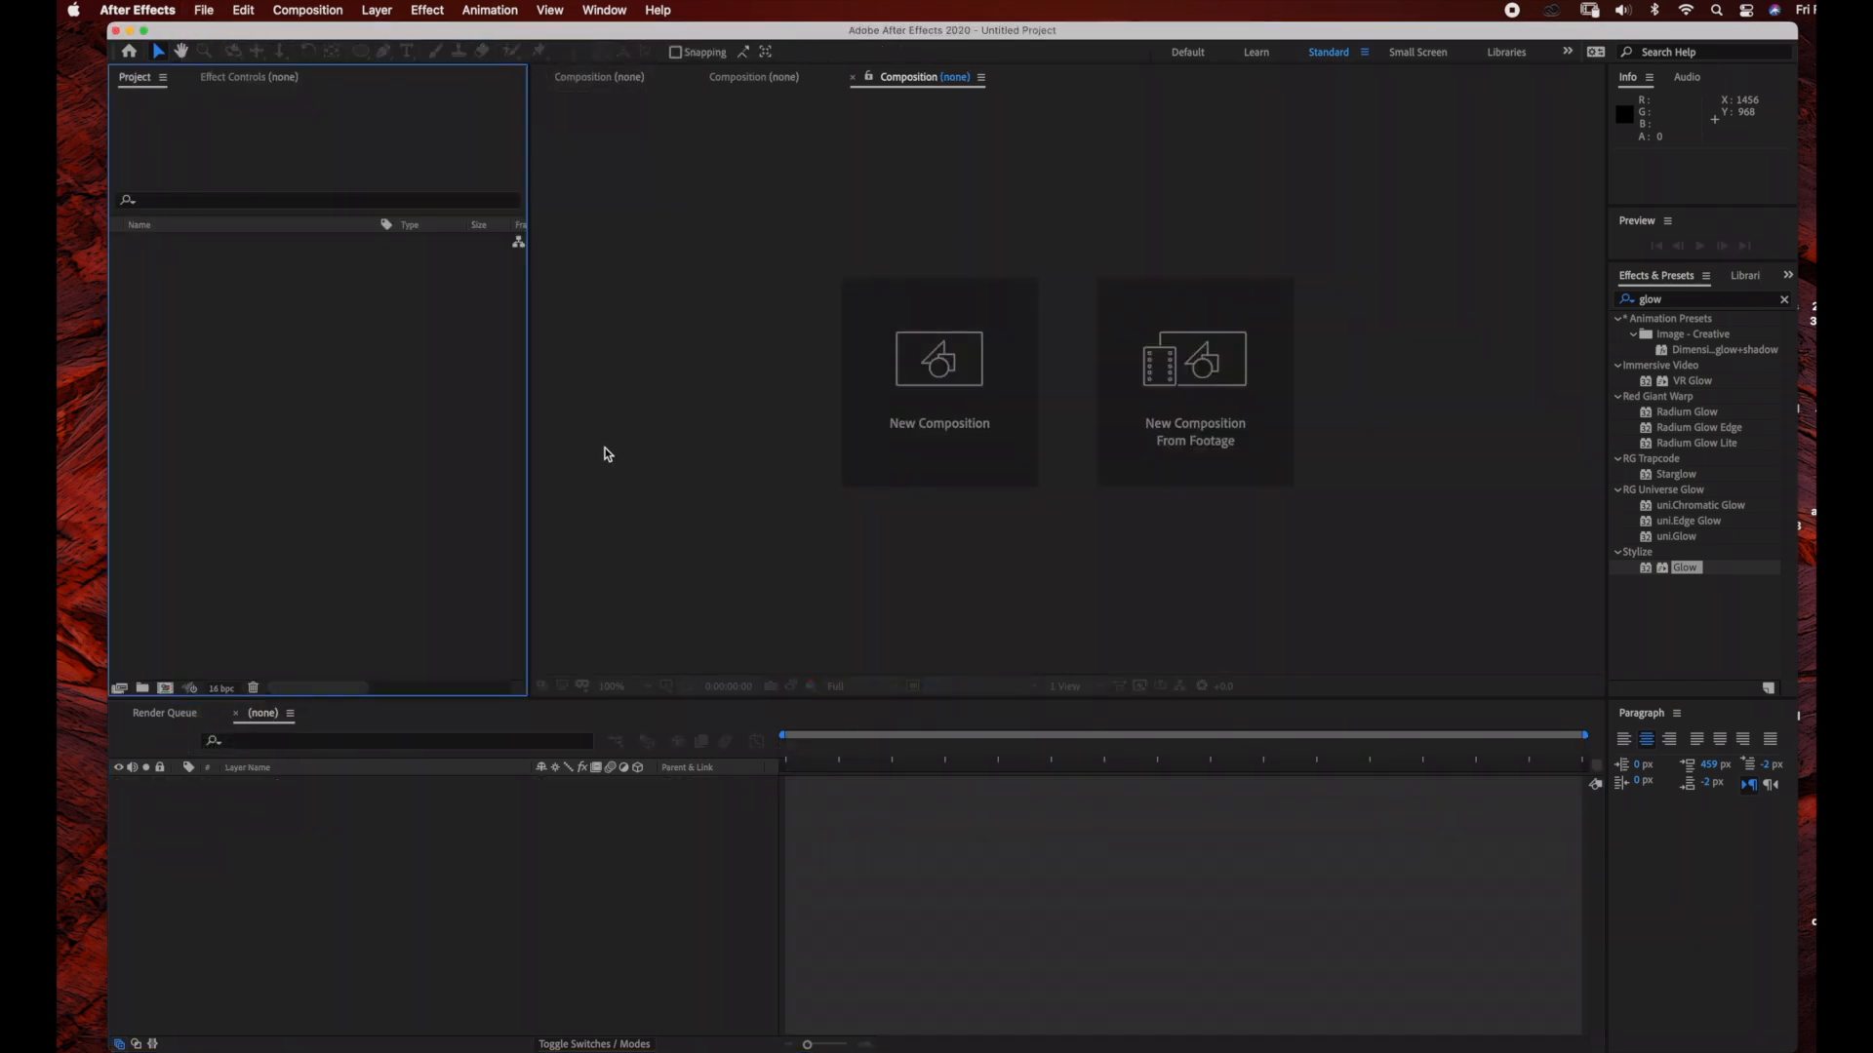
Create a new composition named textanimation at 1280 x 720 px, 29.97 fps, with a 3-second duration
click(943, 408)
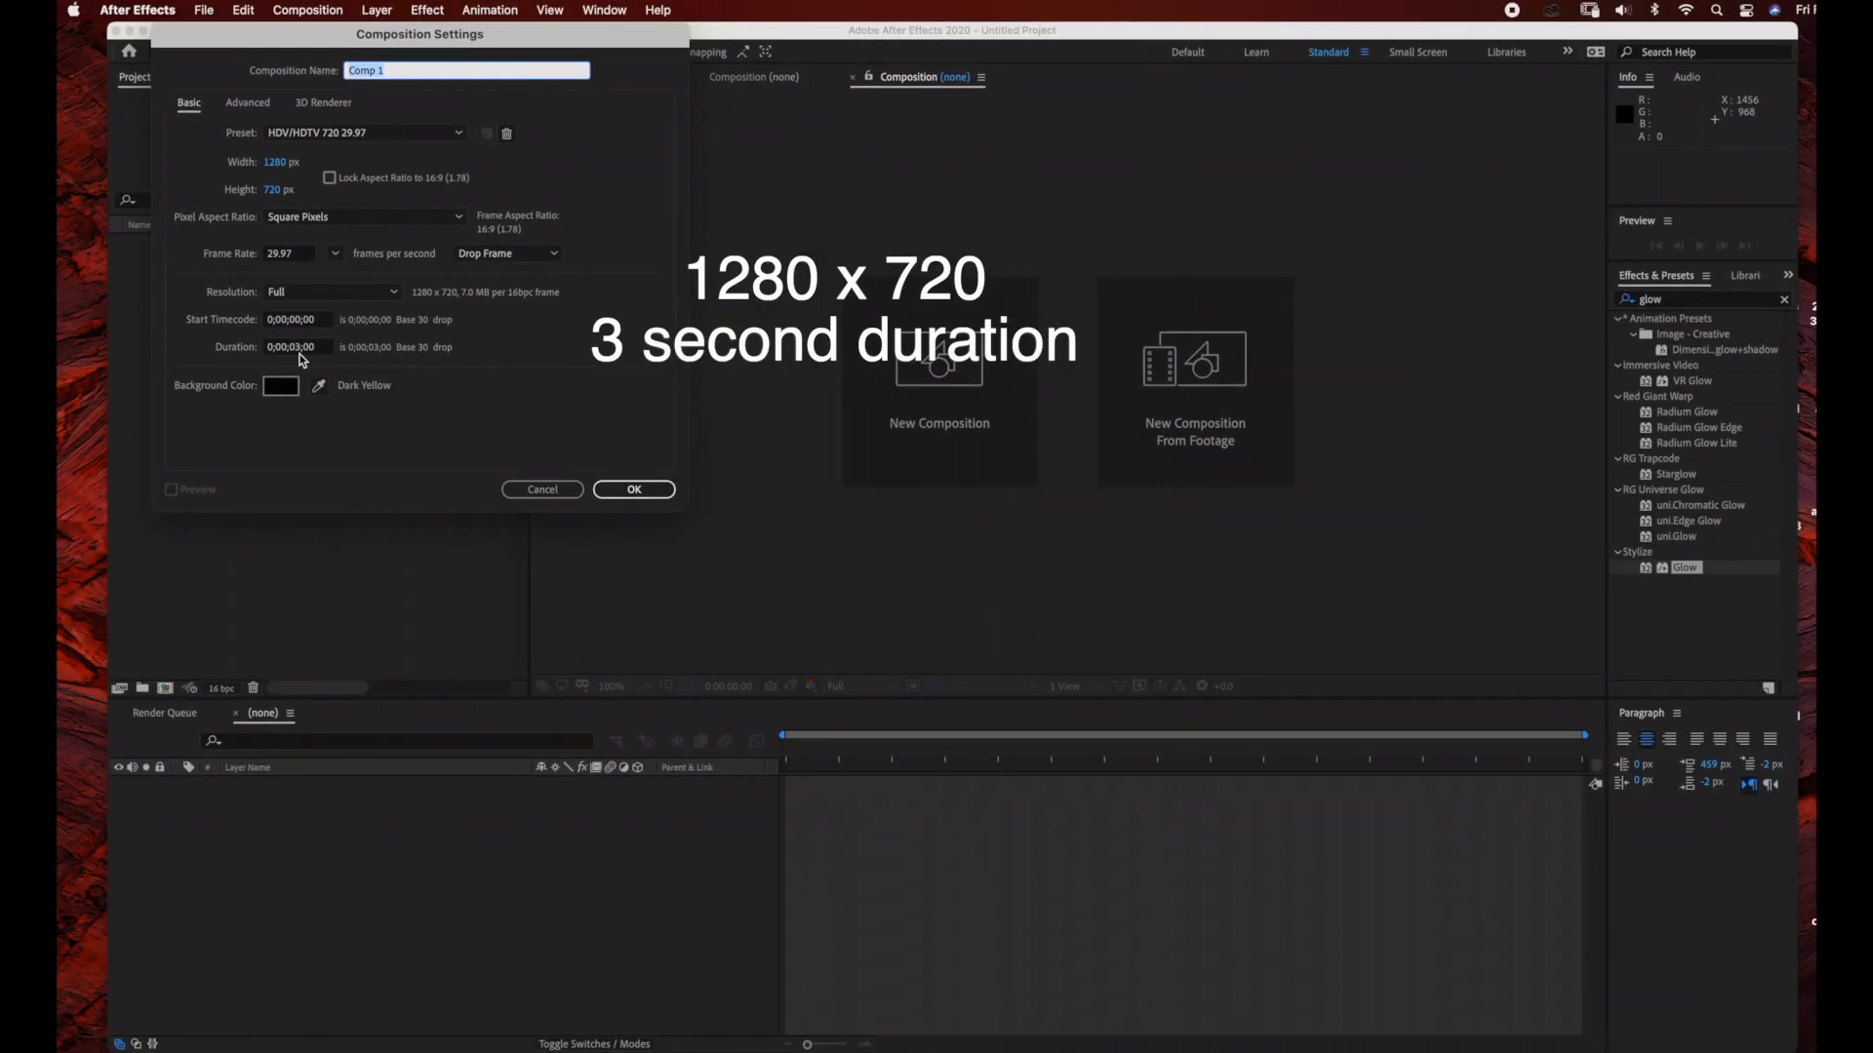
click(404, 70)
text(textanimation)
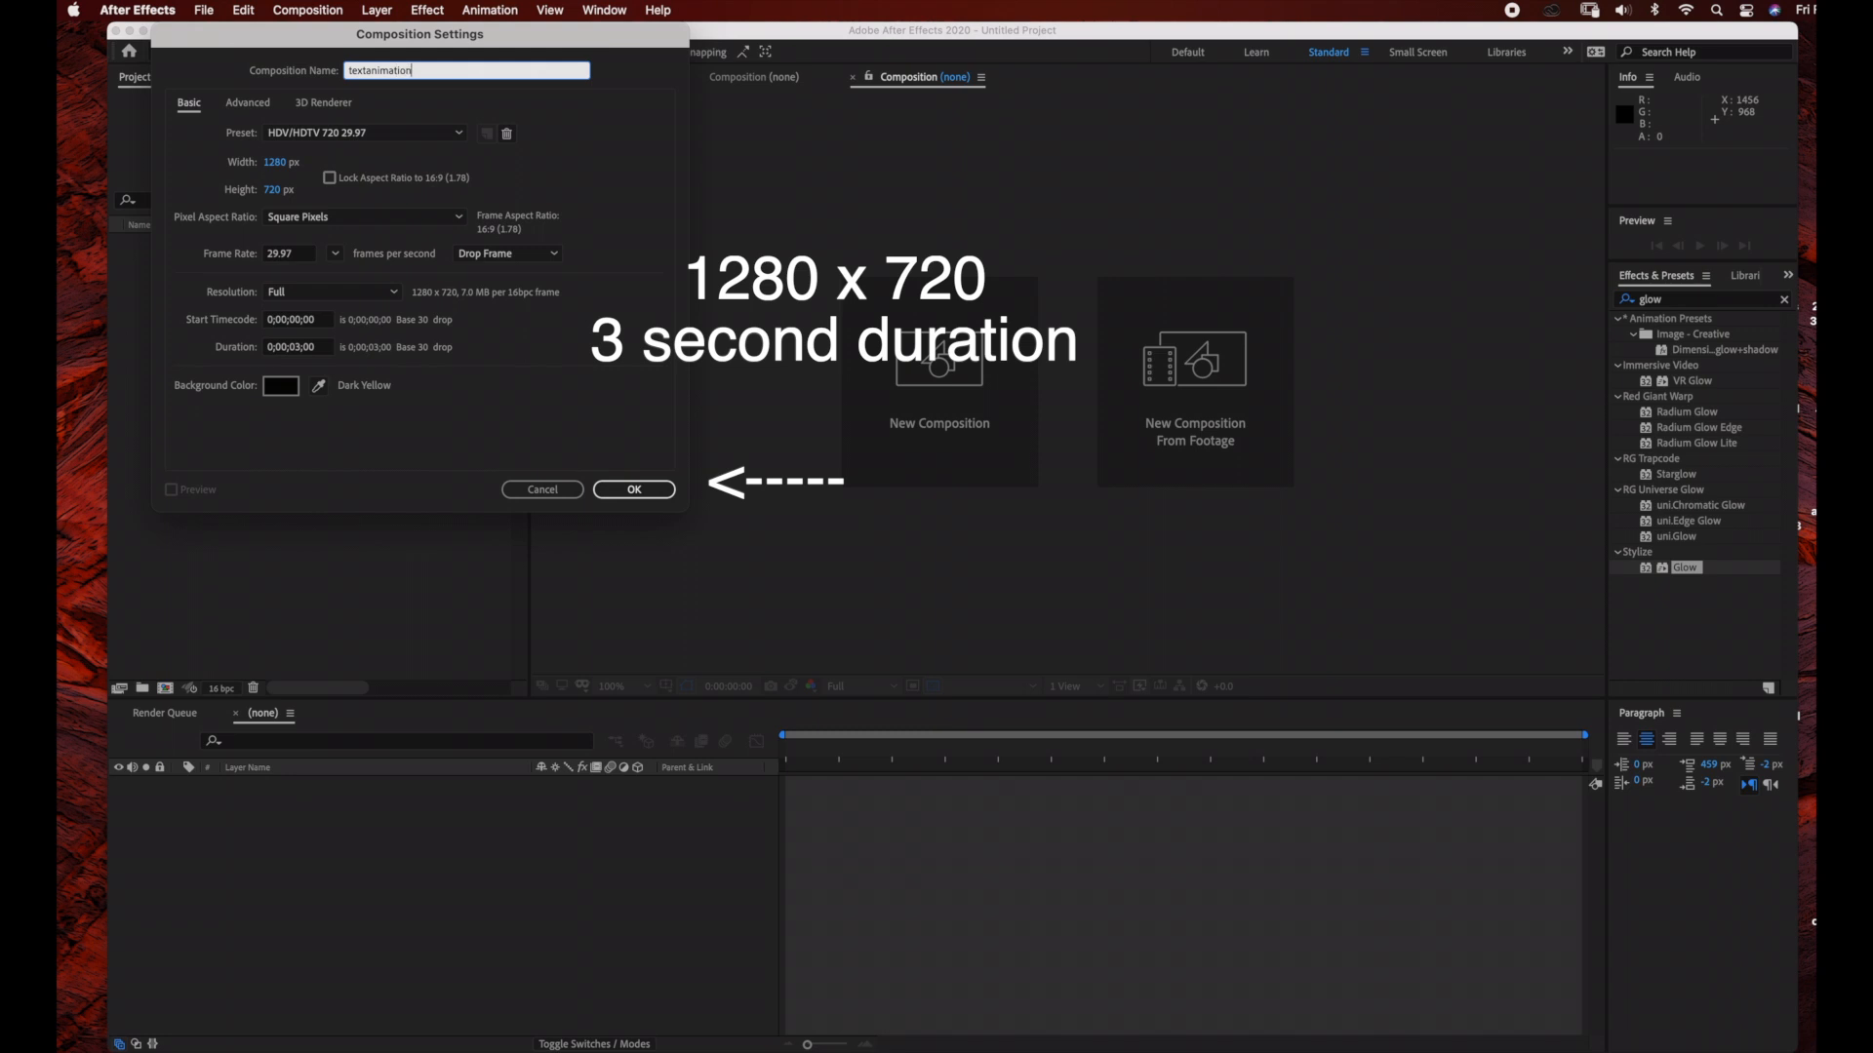
click(639, 490)
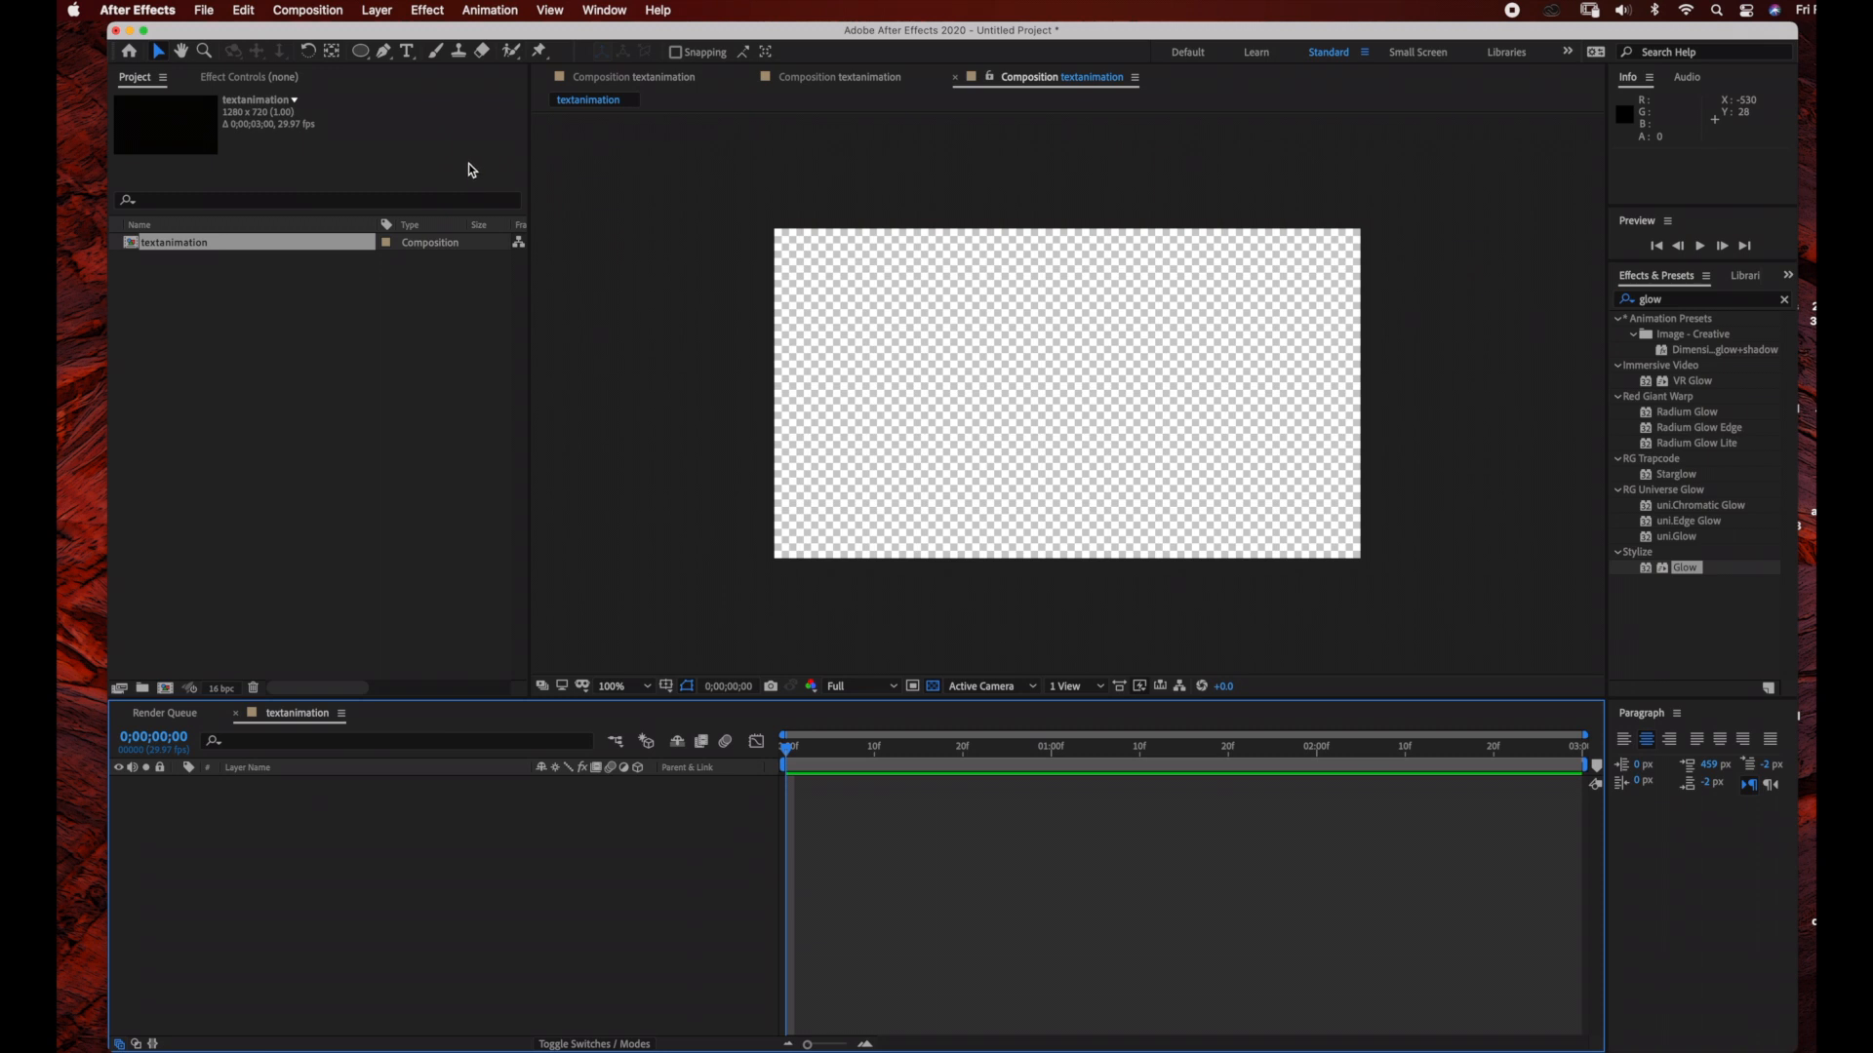
Add the text "10% OFF" with the Type tool and move it to the middle of the frame
click(409, 55)
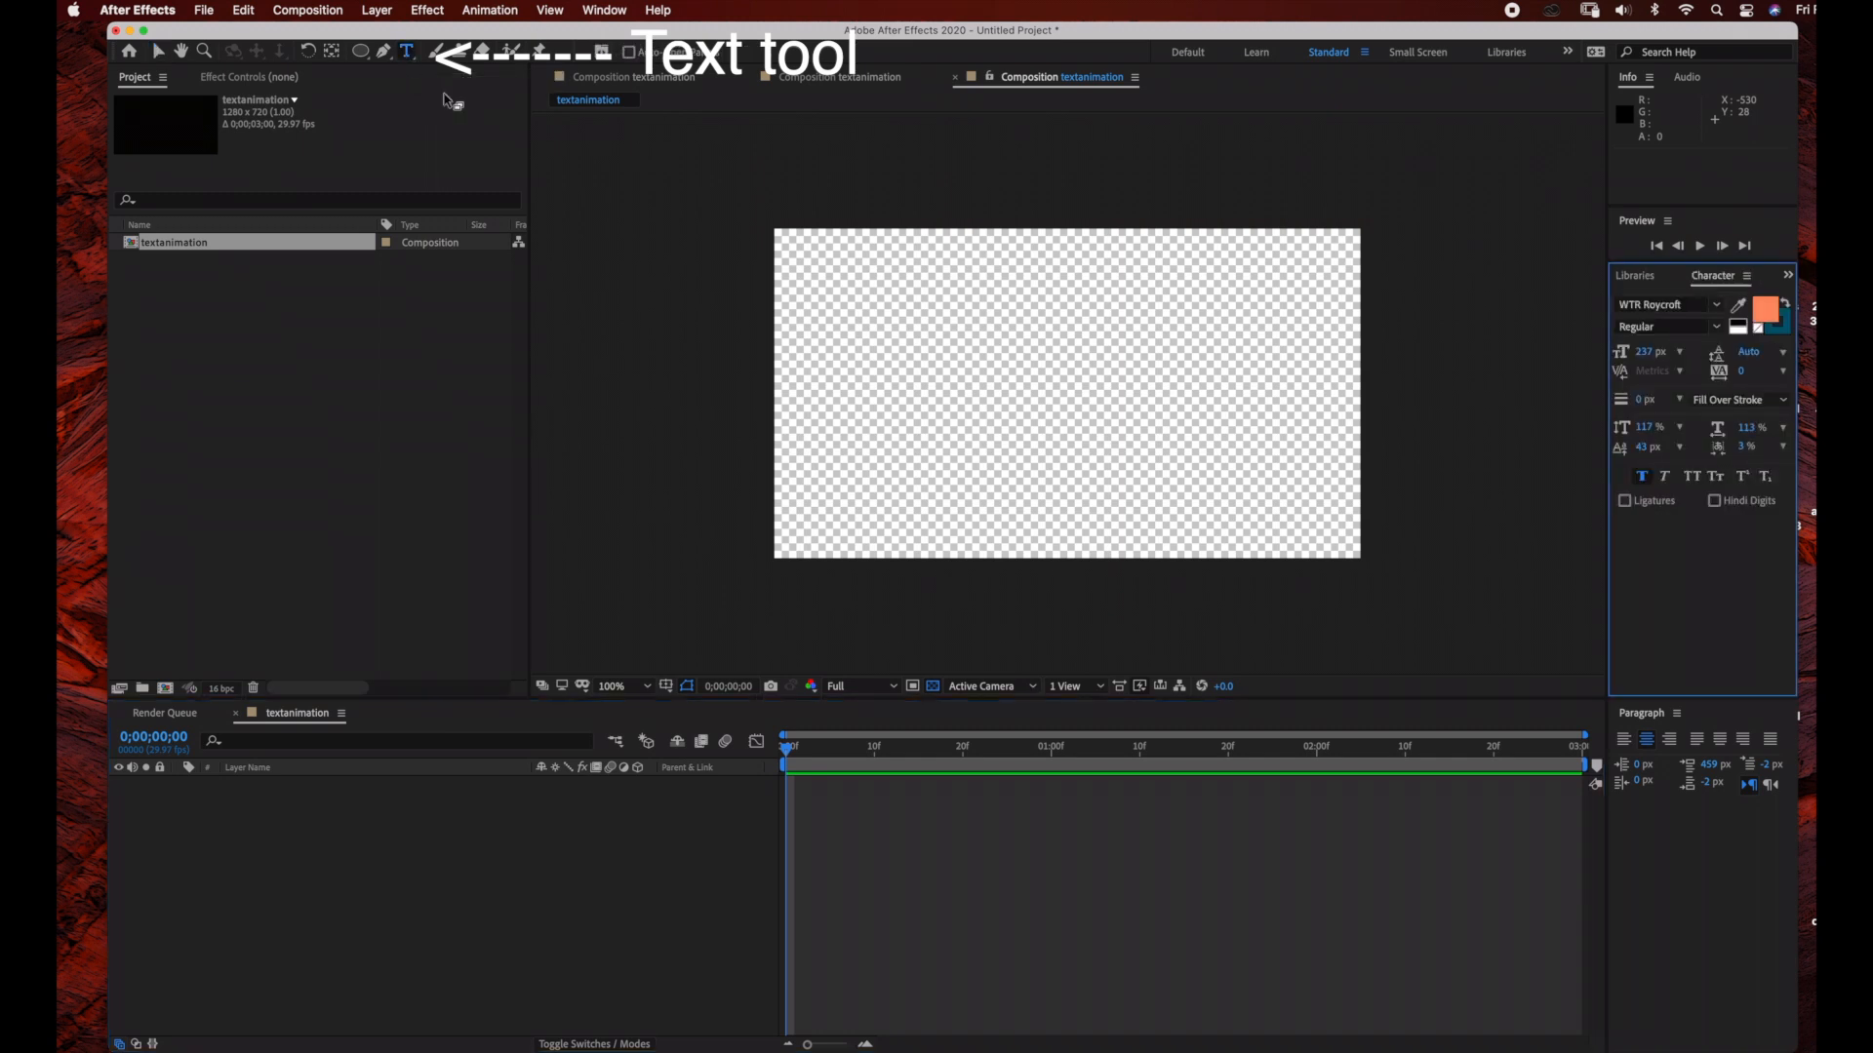
click(964, 399)
click(954, 393)
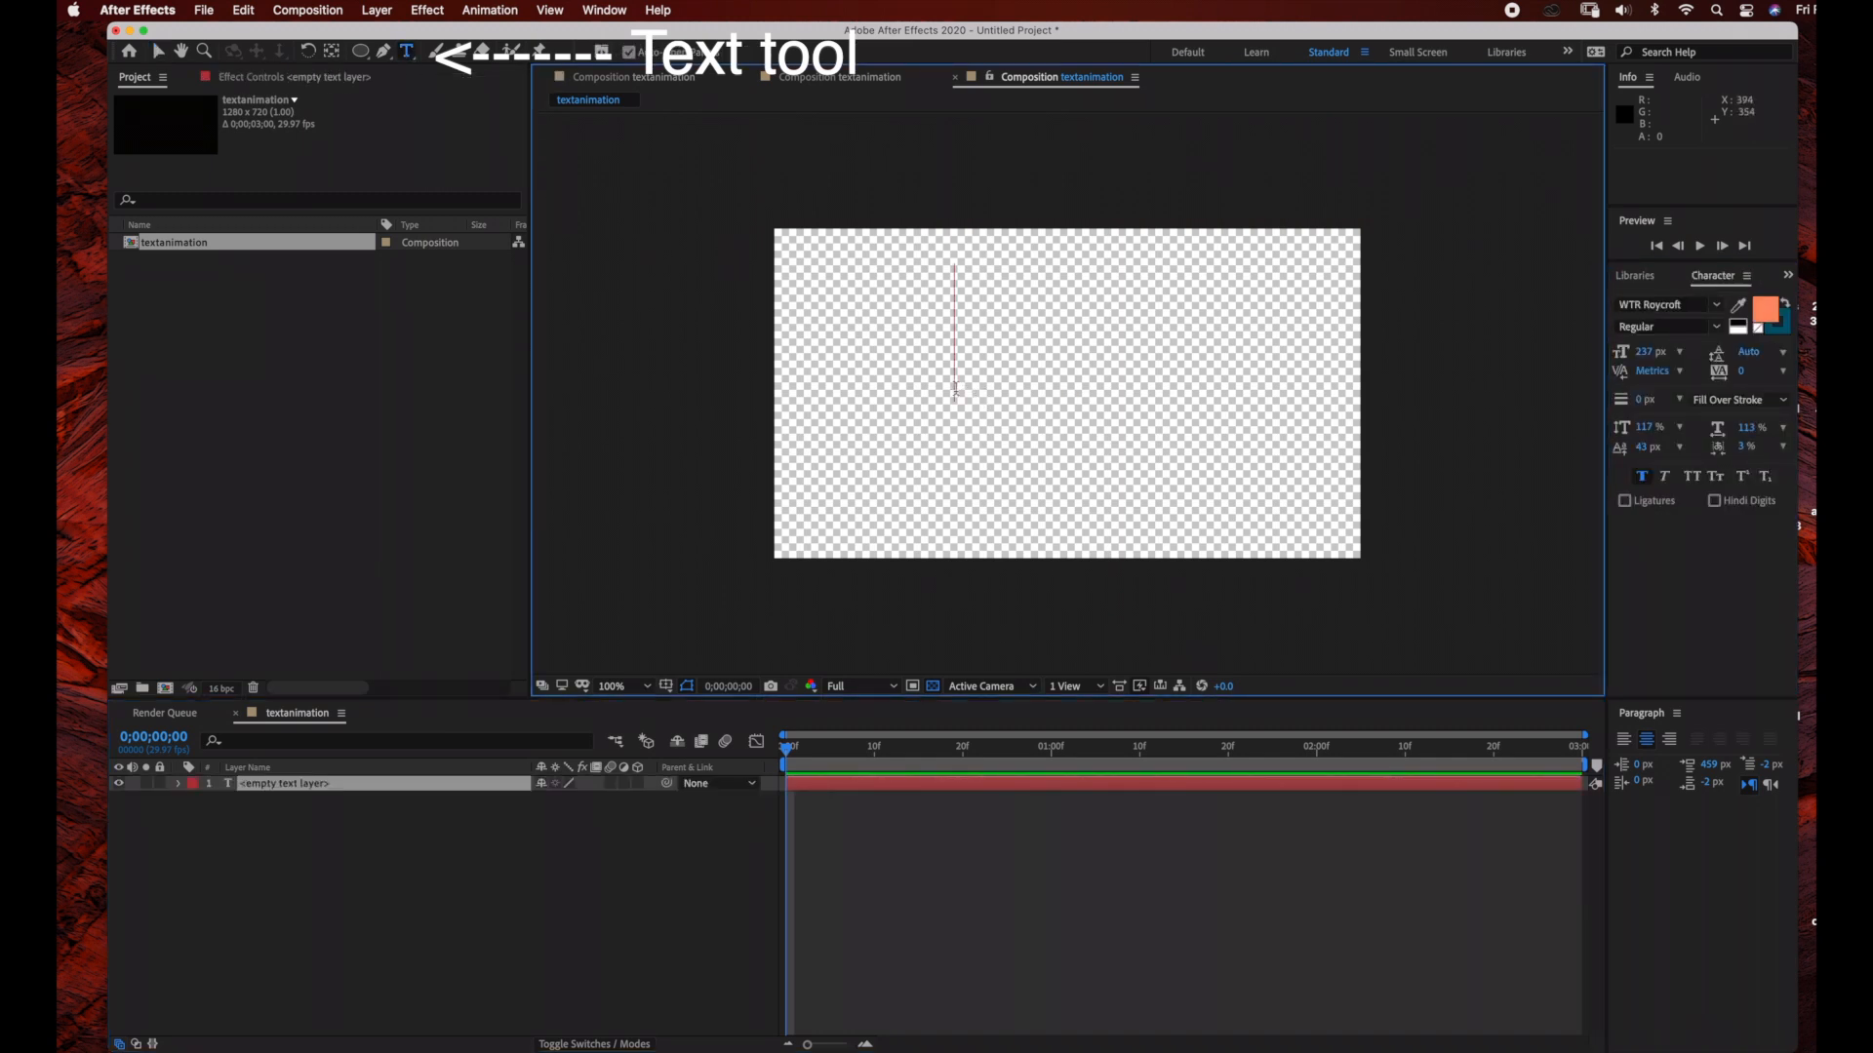
text(10)
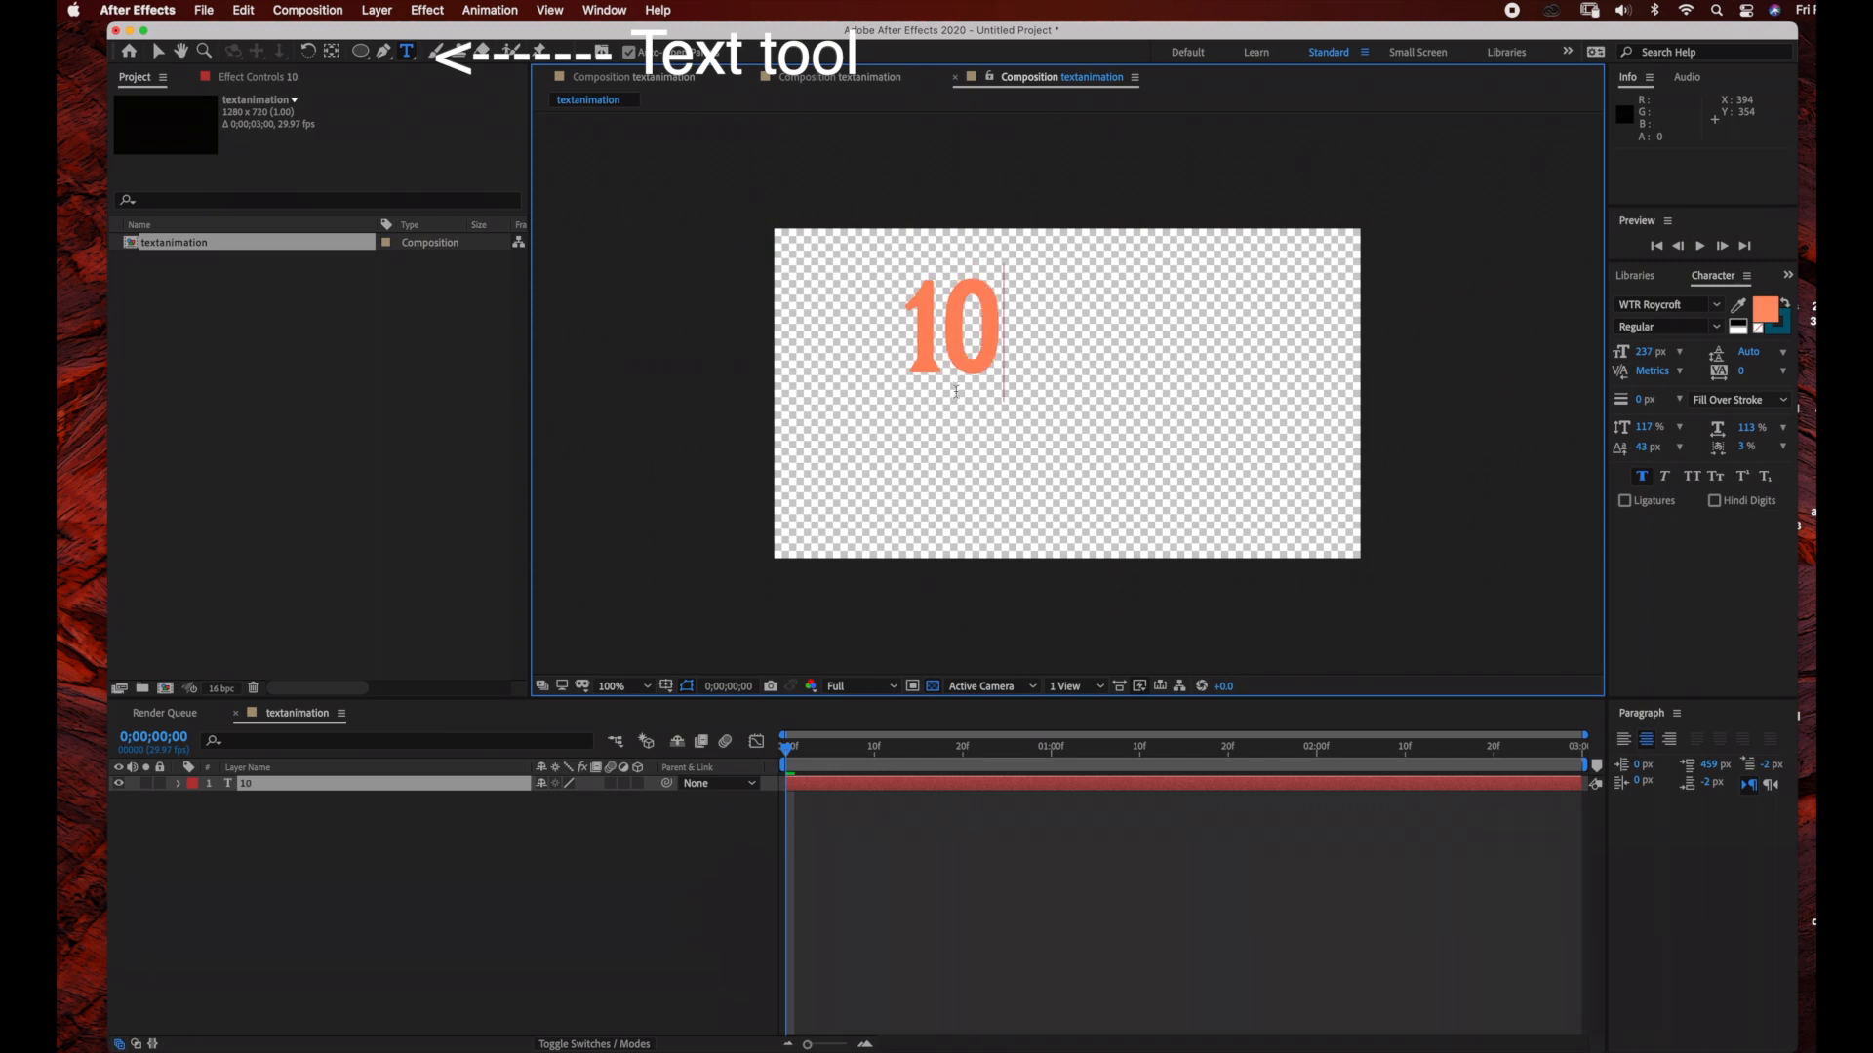
text(% of)
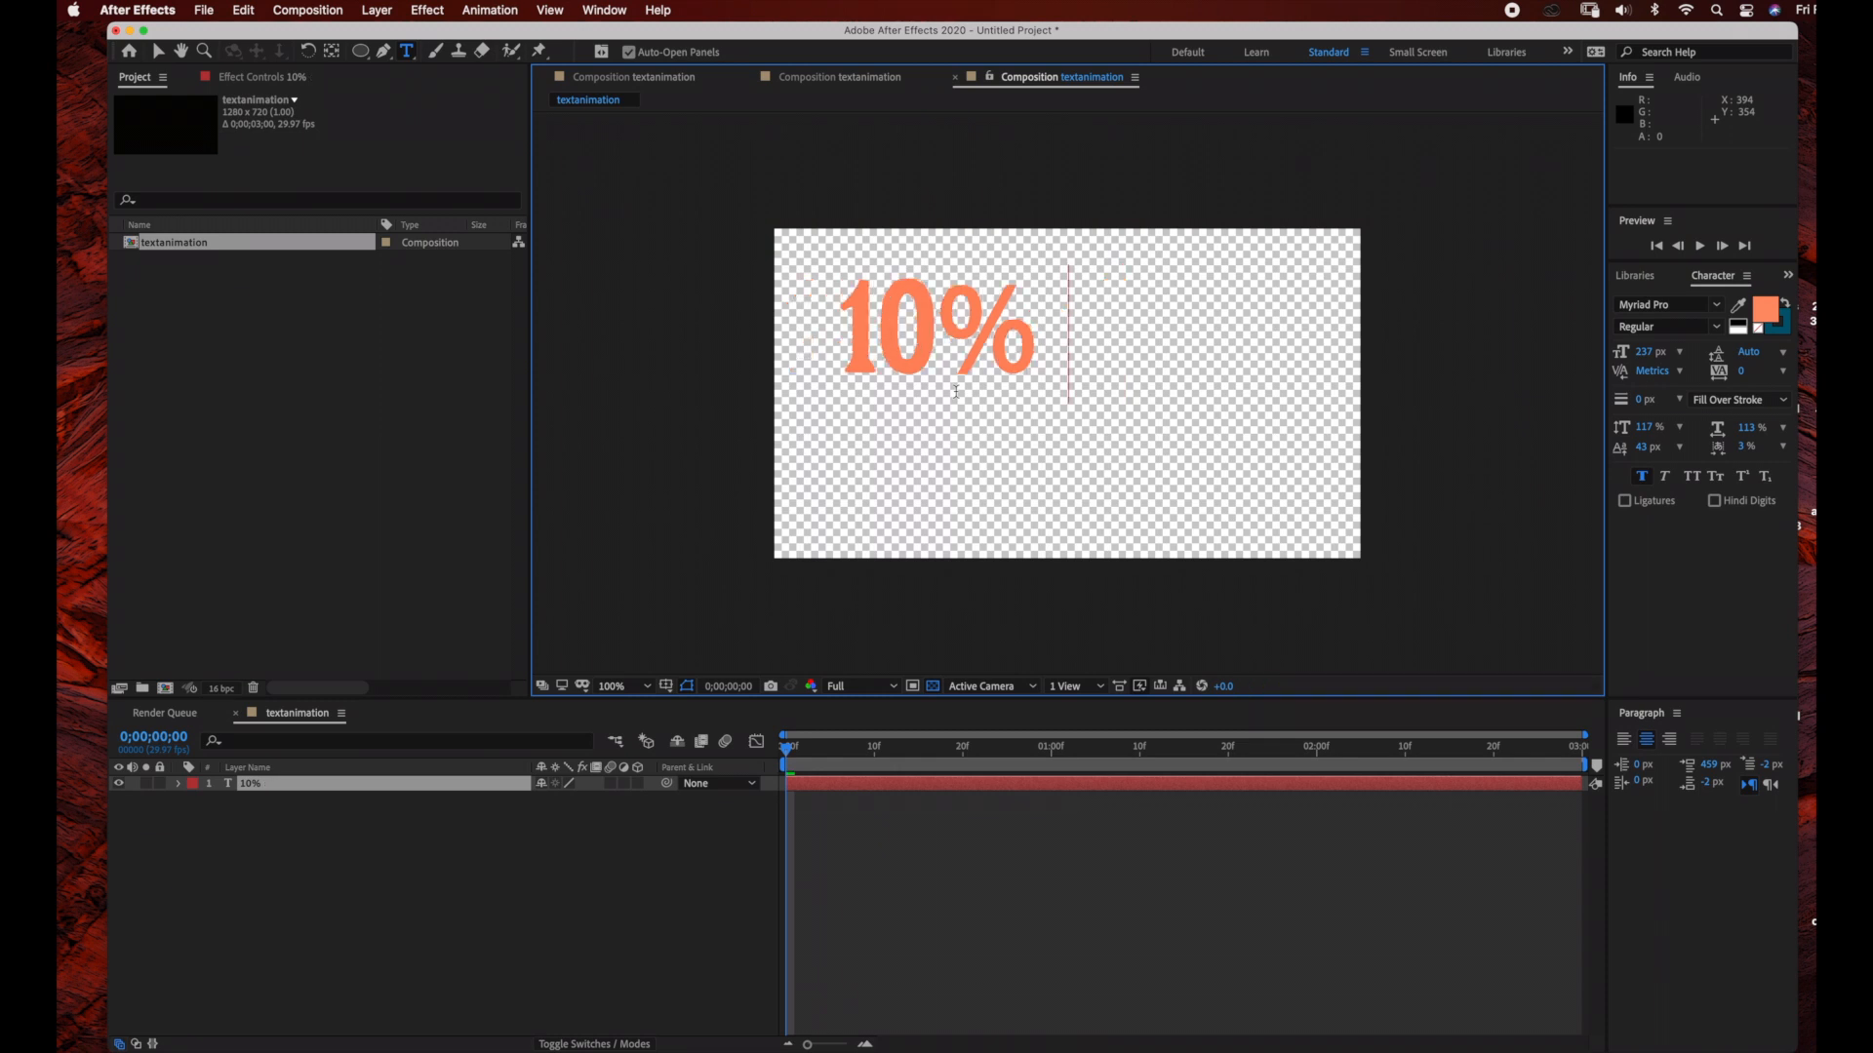
text(OFF)
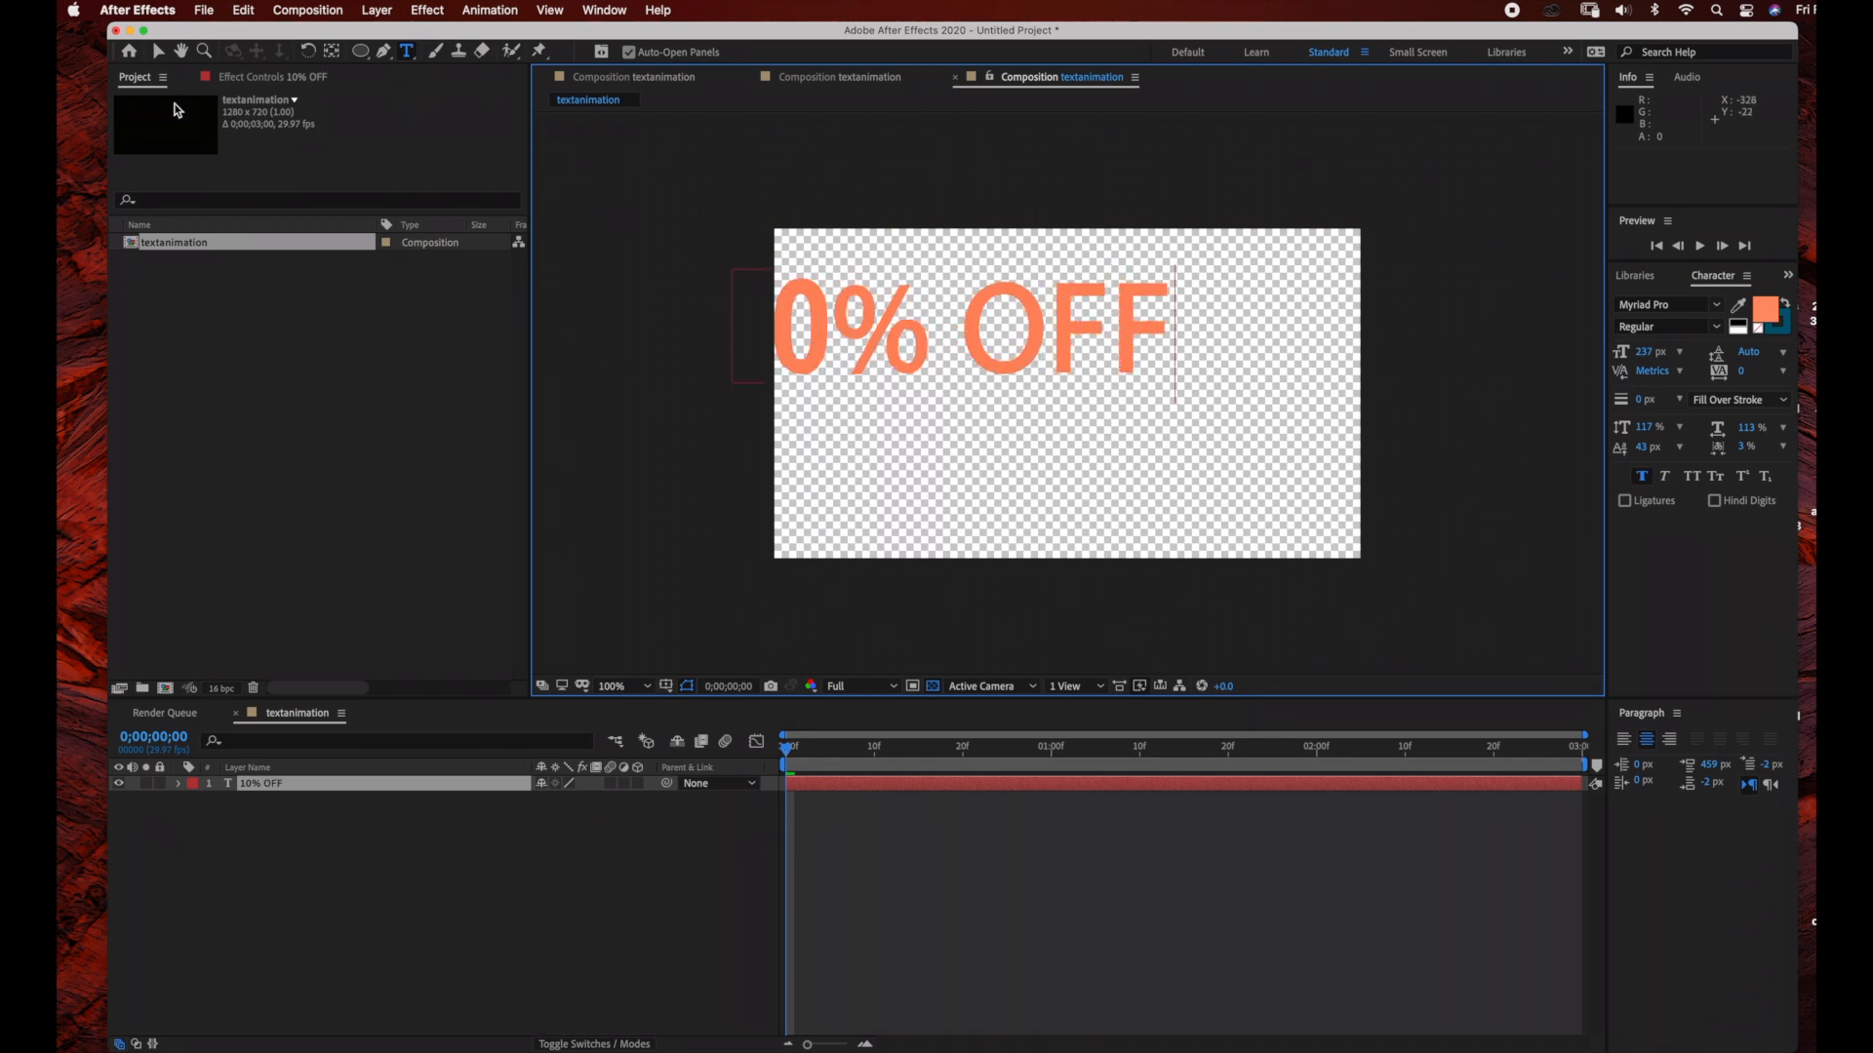
click(157, 50)
drag(1023, 348, 1137, 419)
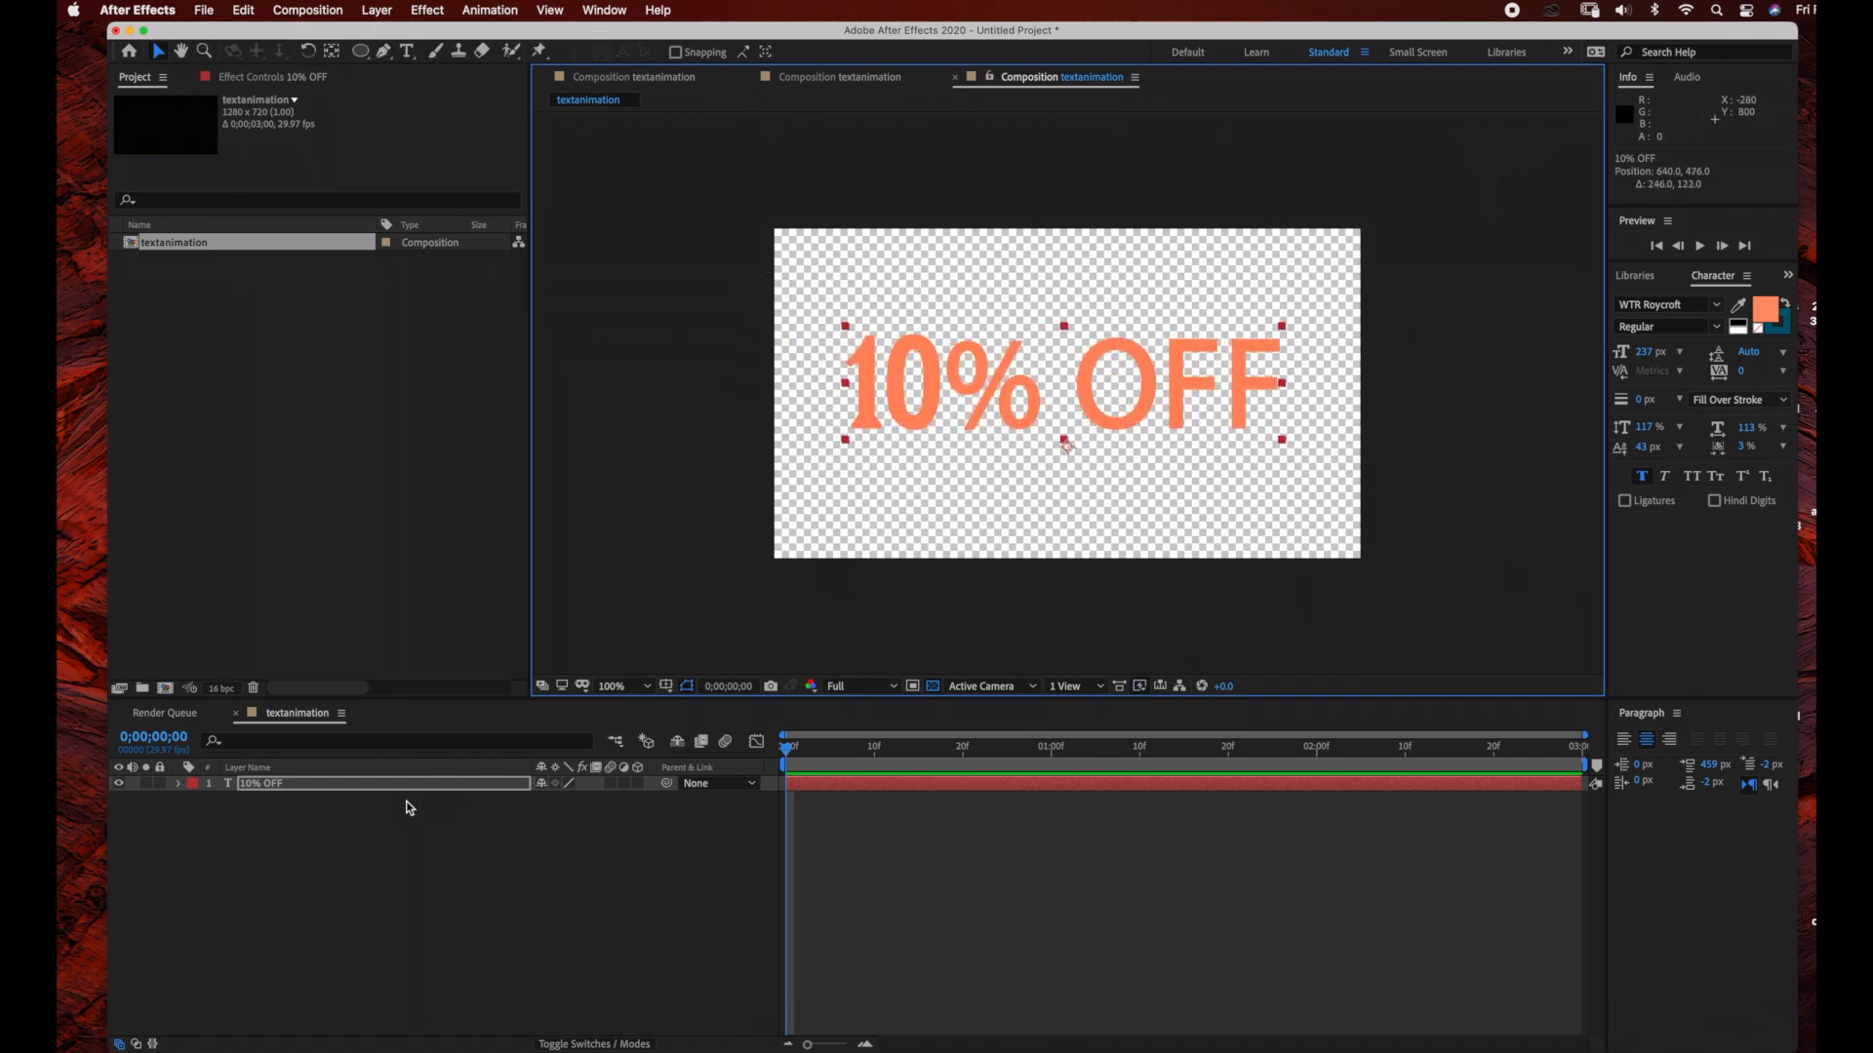
Pre-compose the 10% OFF layer into a composition named text, moving all attributes into it
click(382, 784)
right_click(381, 790)
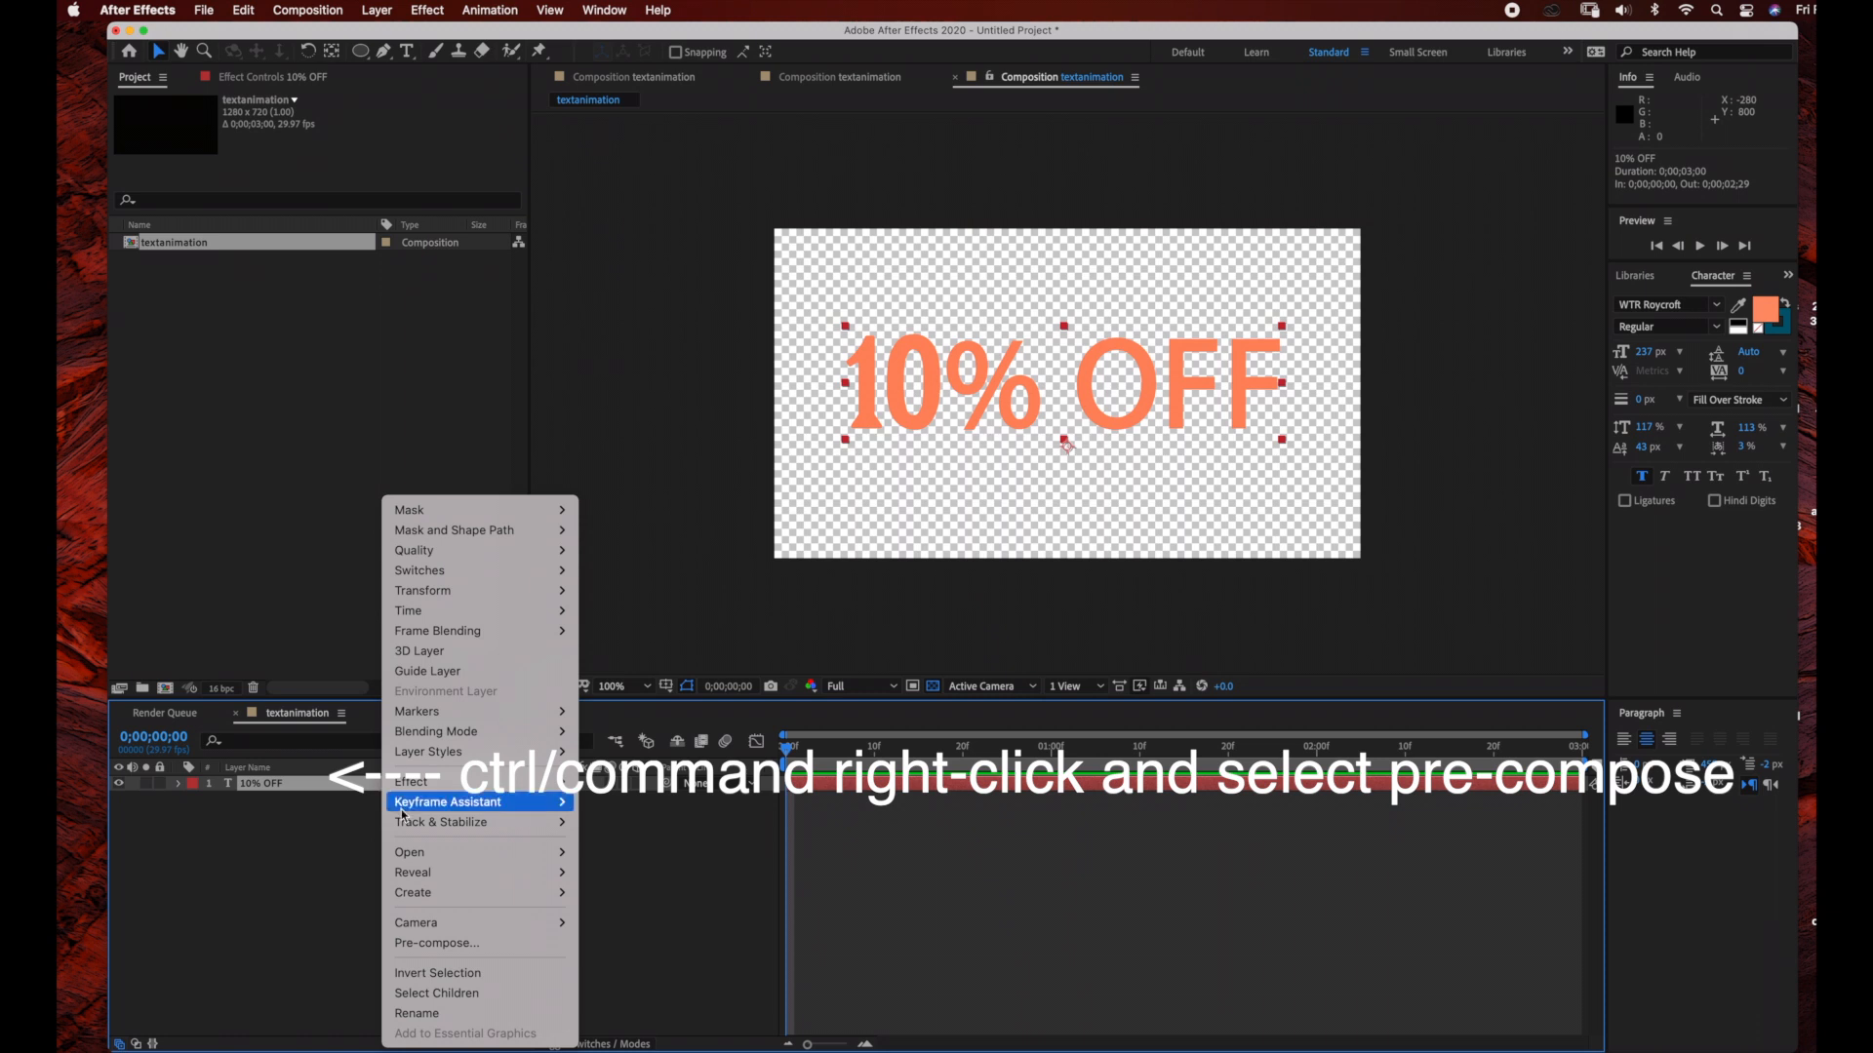
click(419, 943)
text(text)
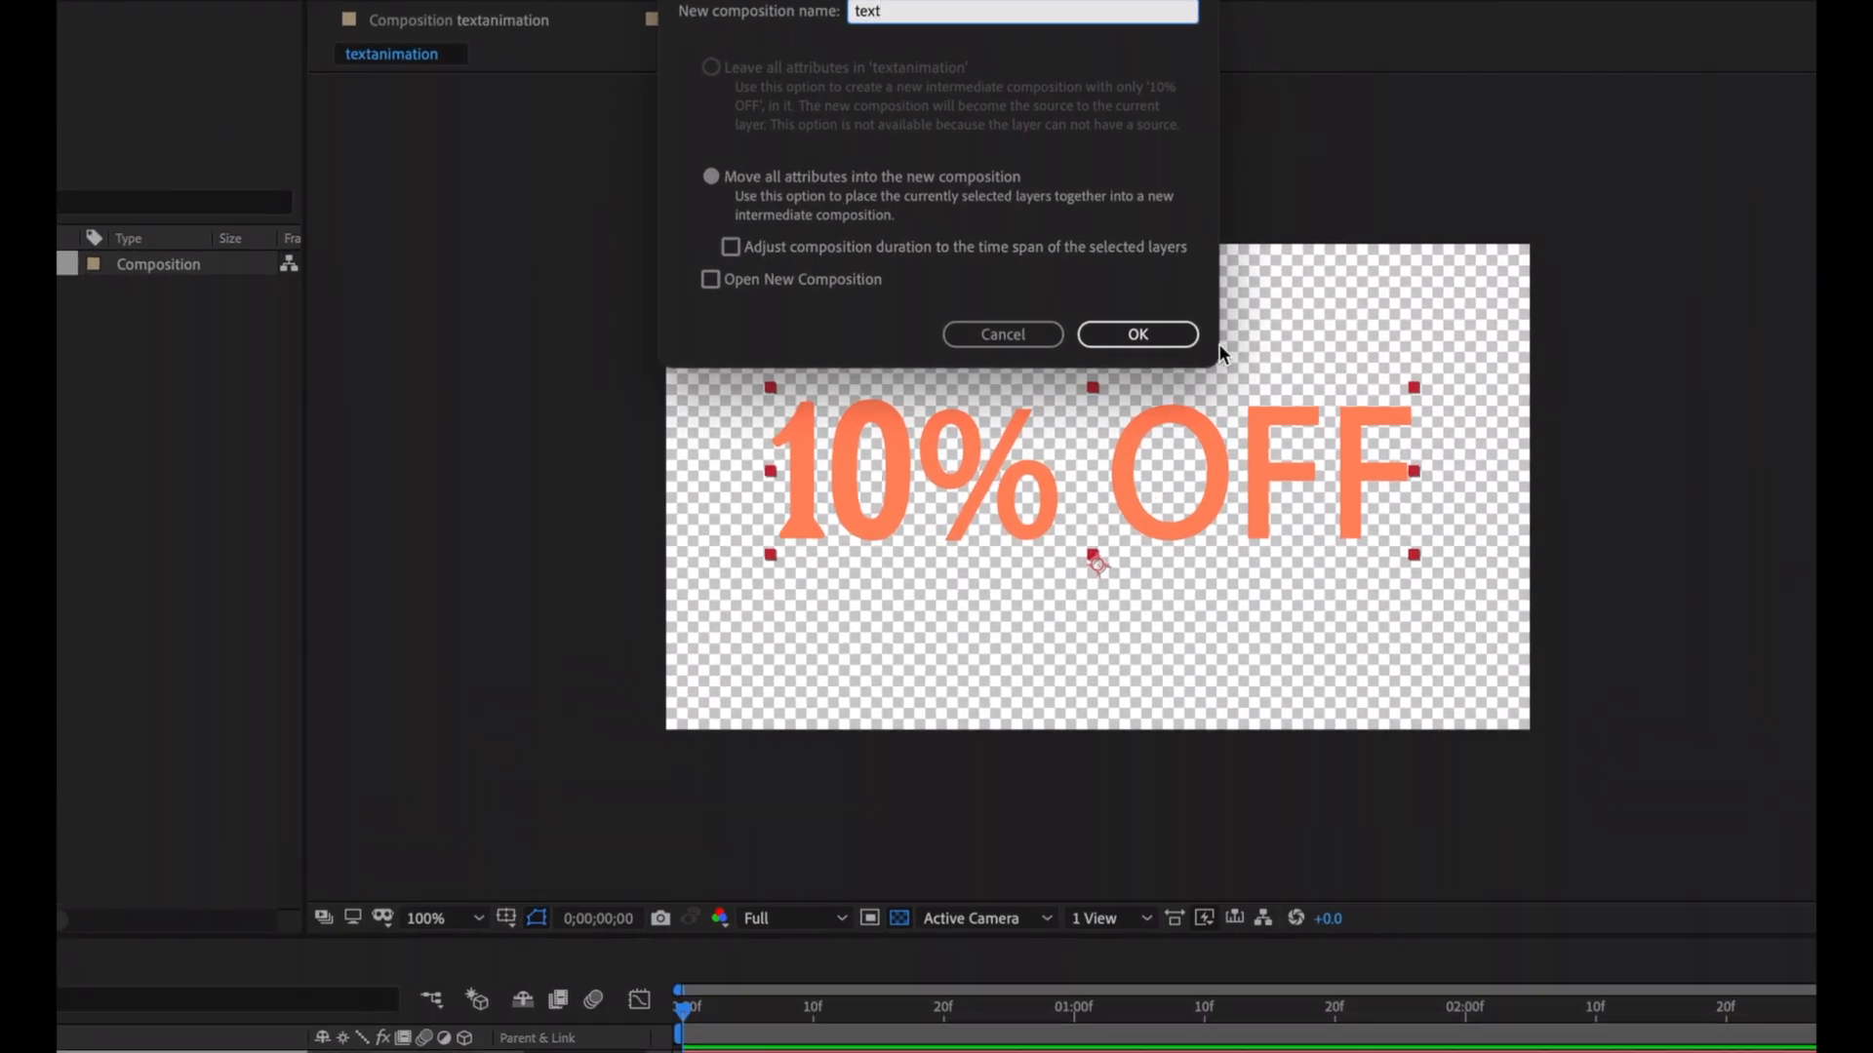
click(1156, 333)
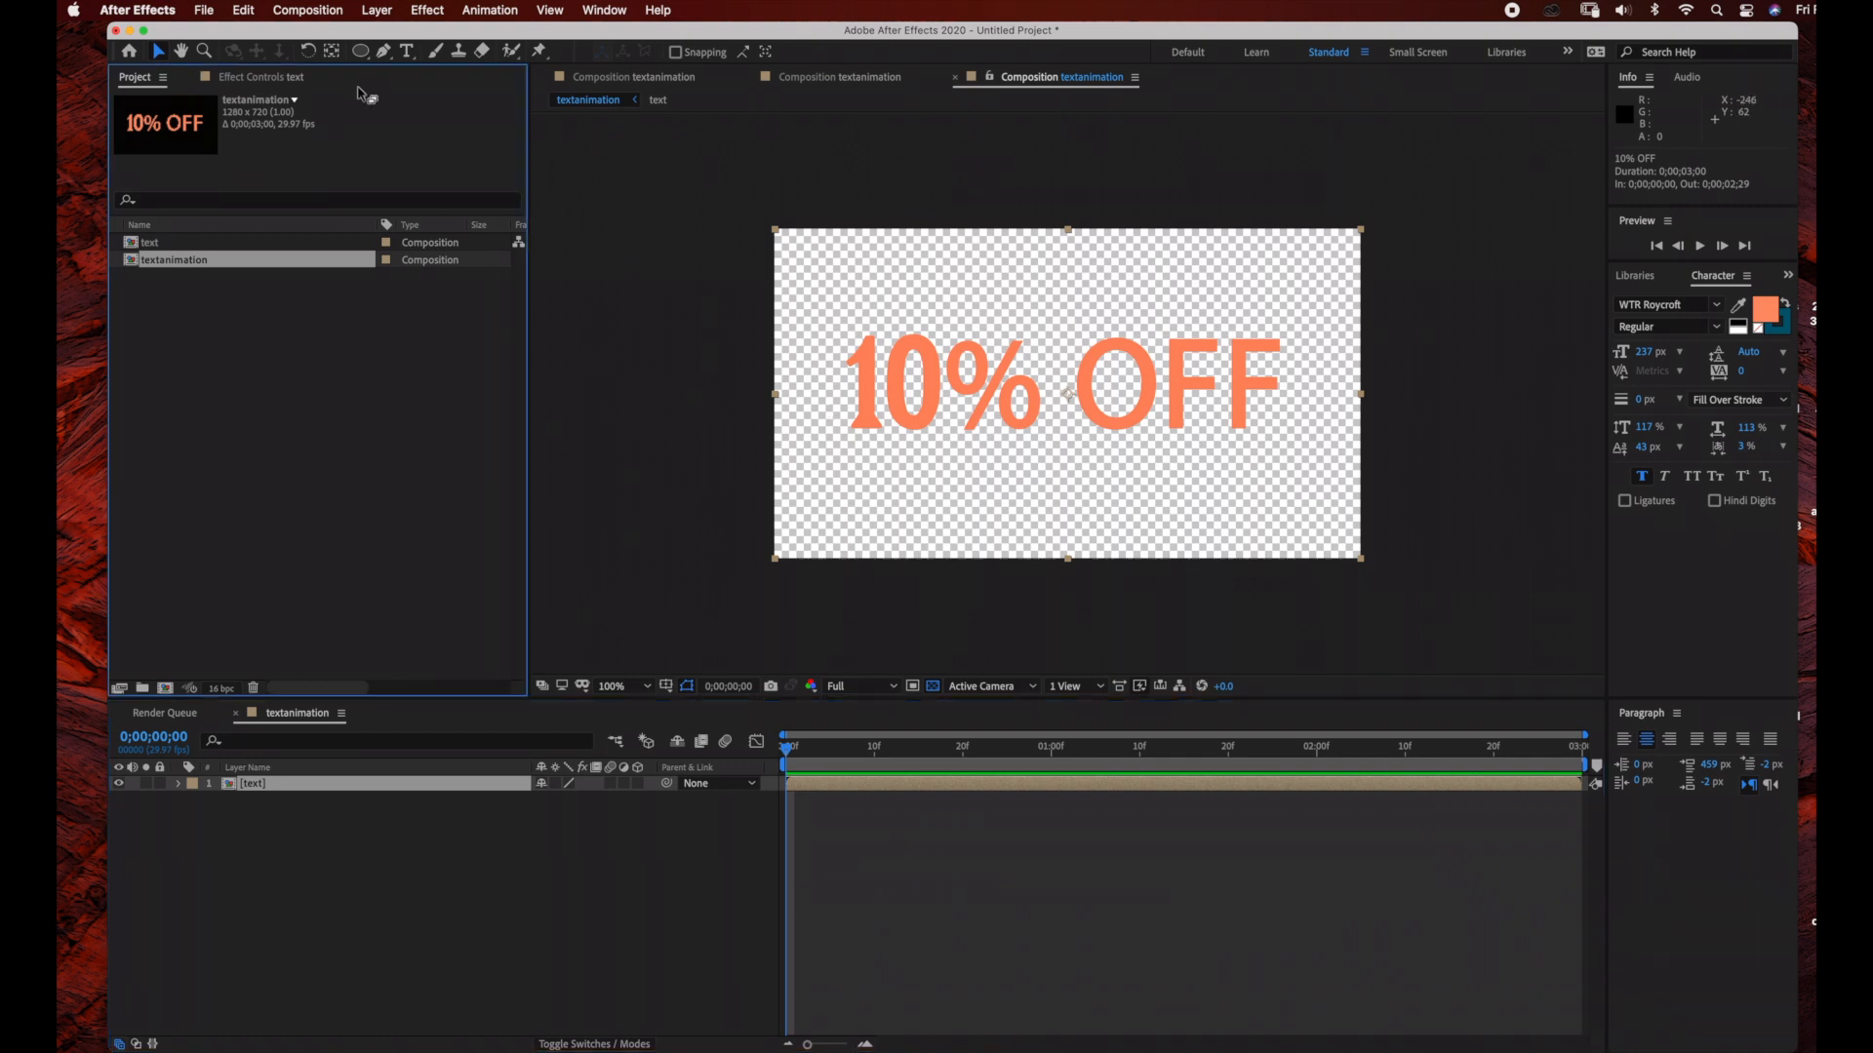
click(376, 11)
click(380, 10)
click(165, 713)
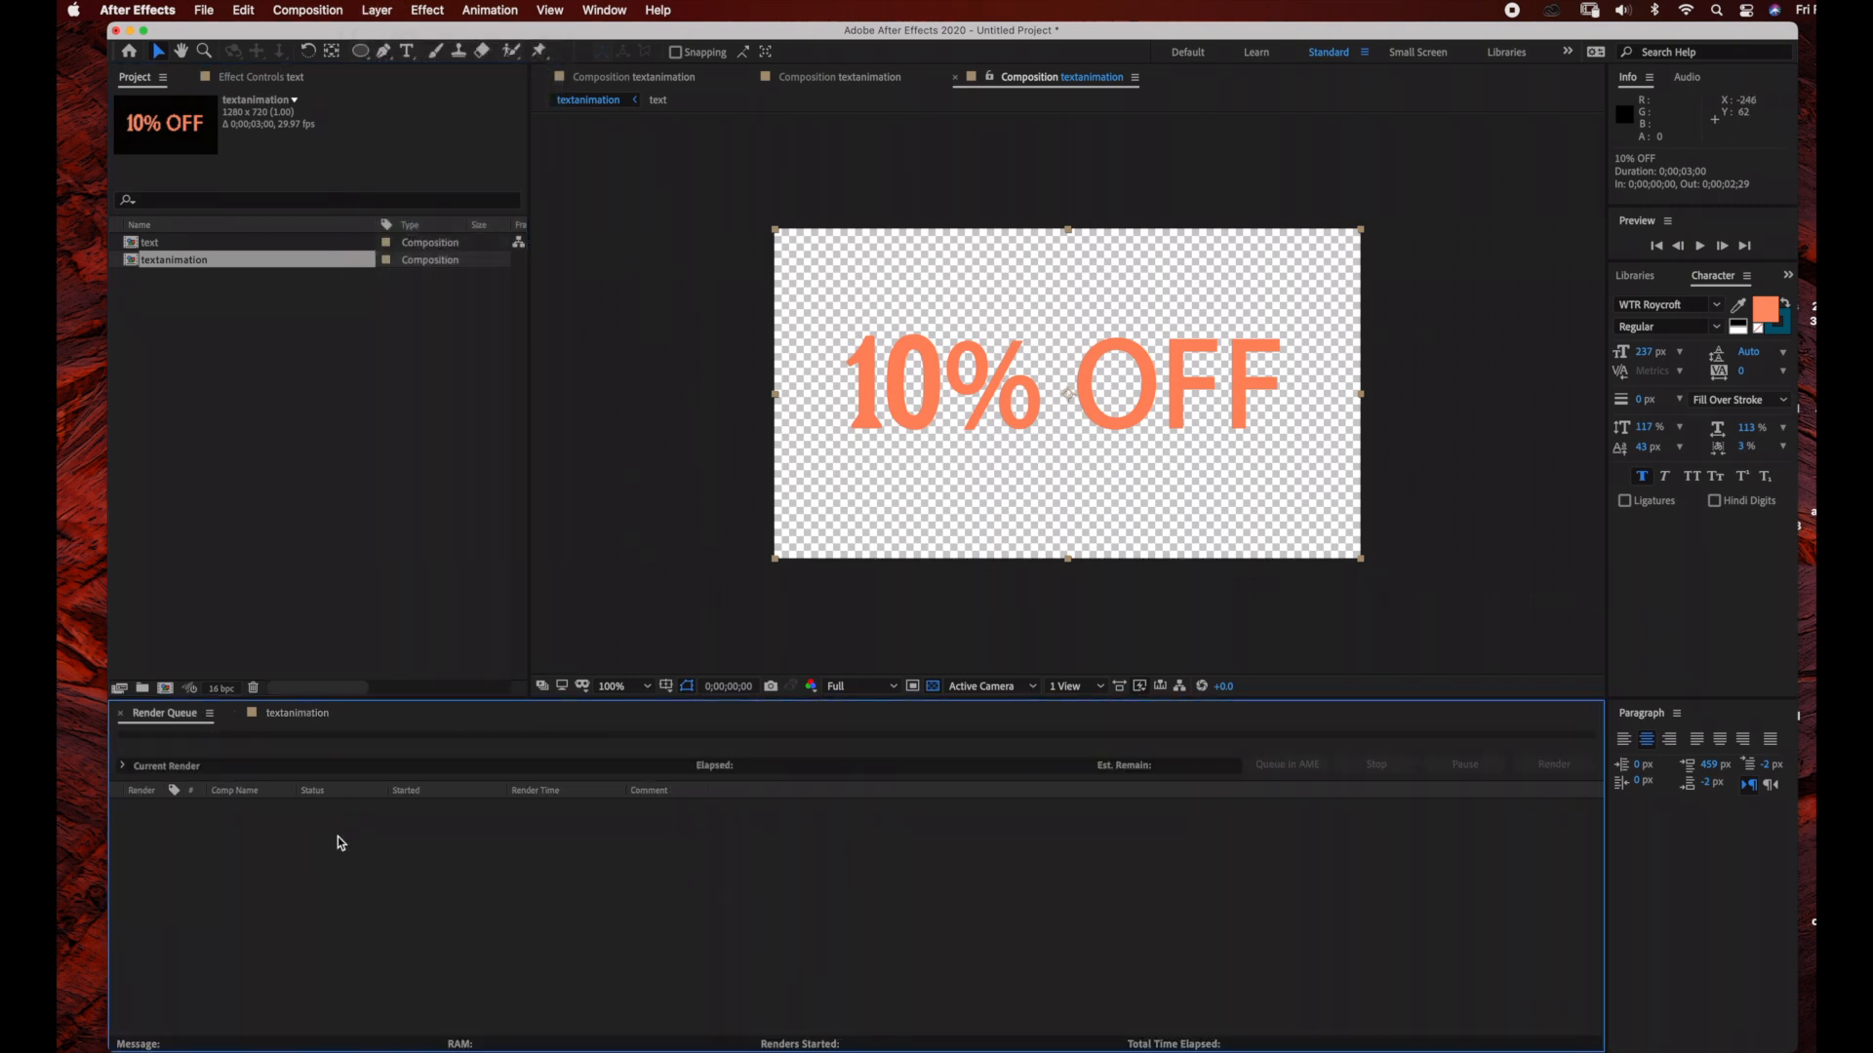
click(298, 713)
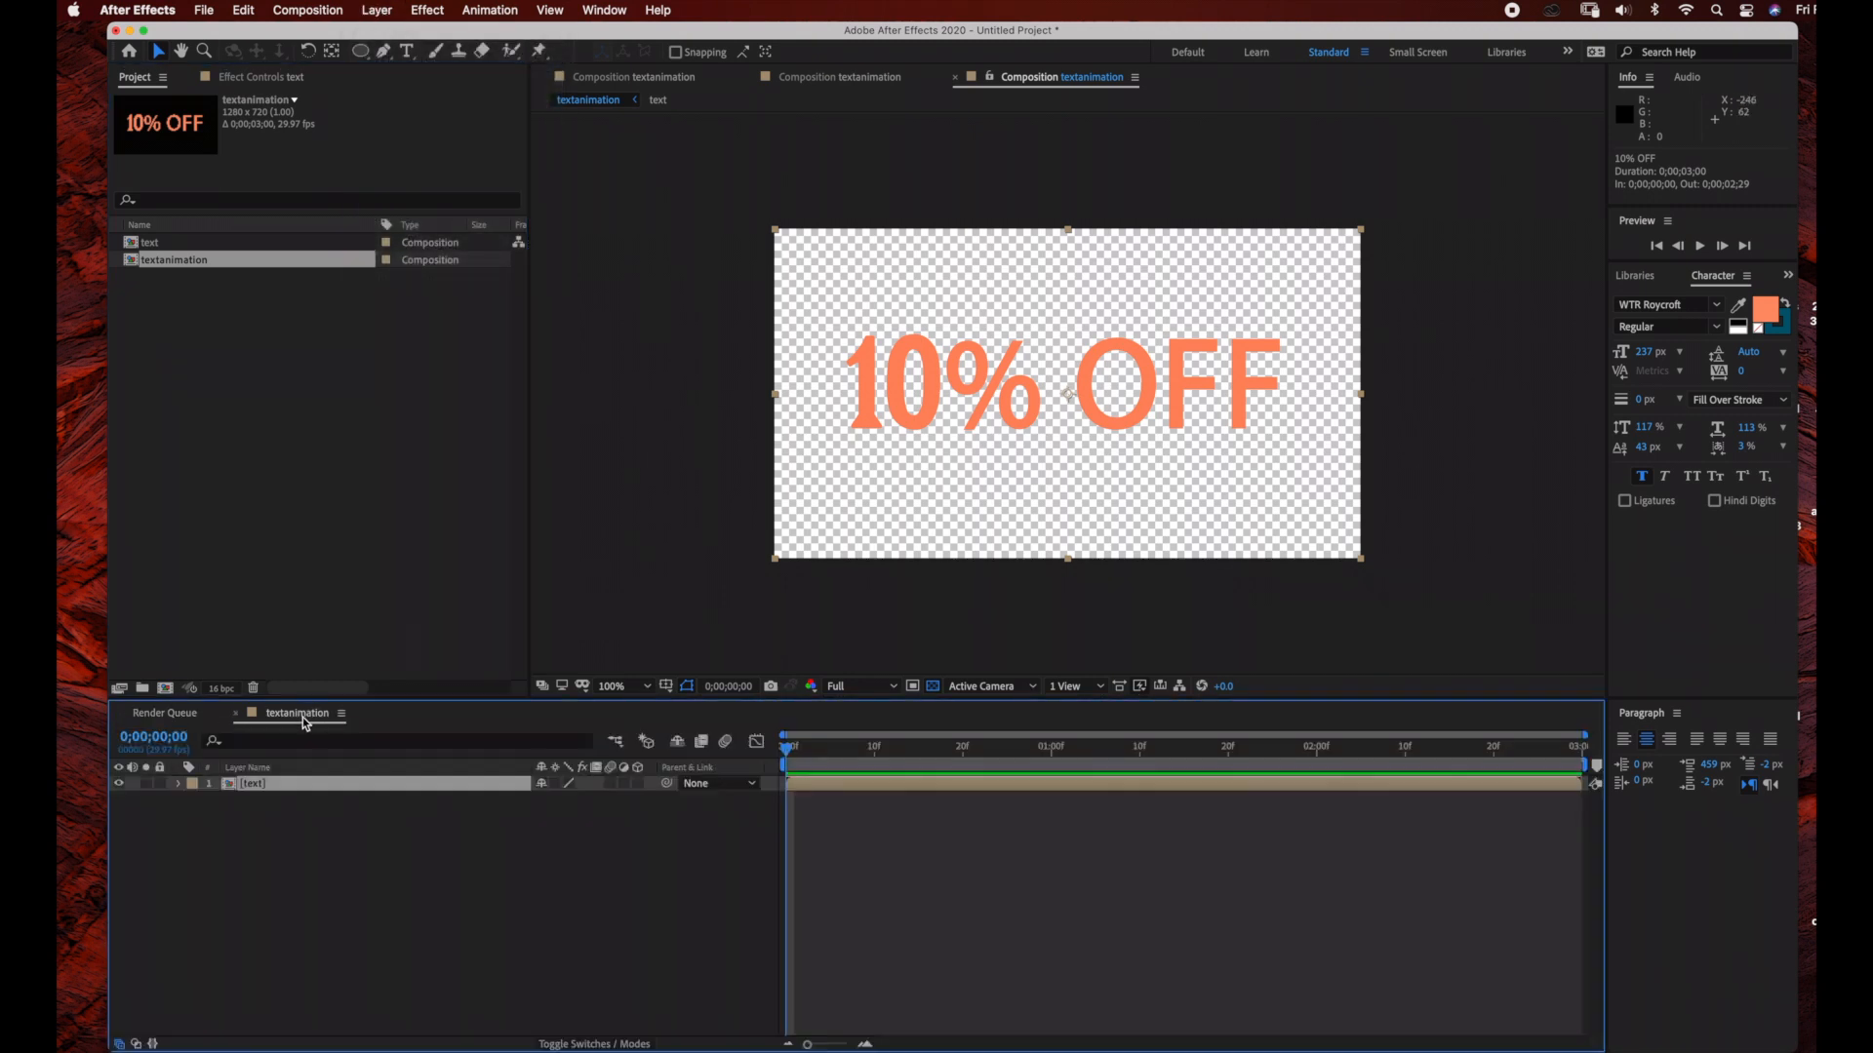
Create a black 1280 x 720 px solid named bg and place it below the text layer
click(326, 874)
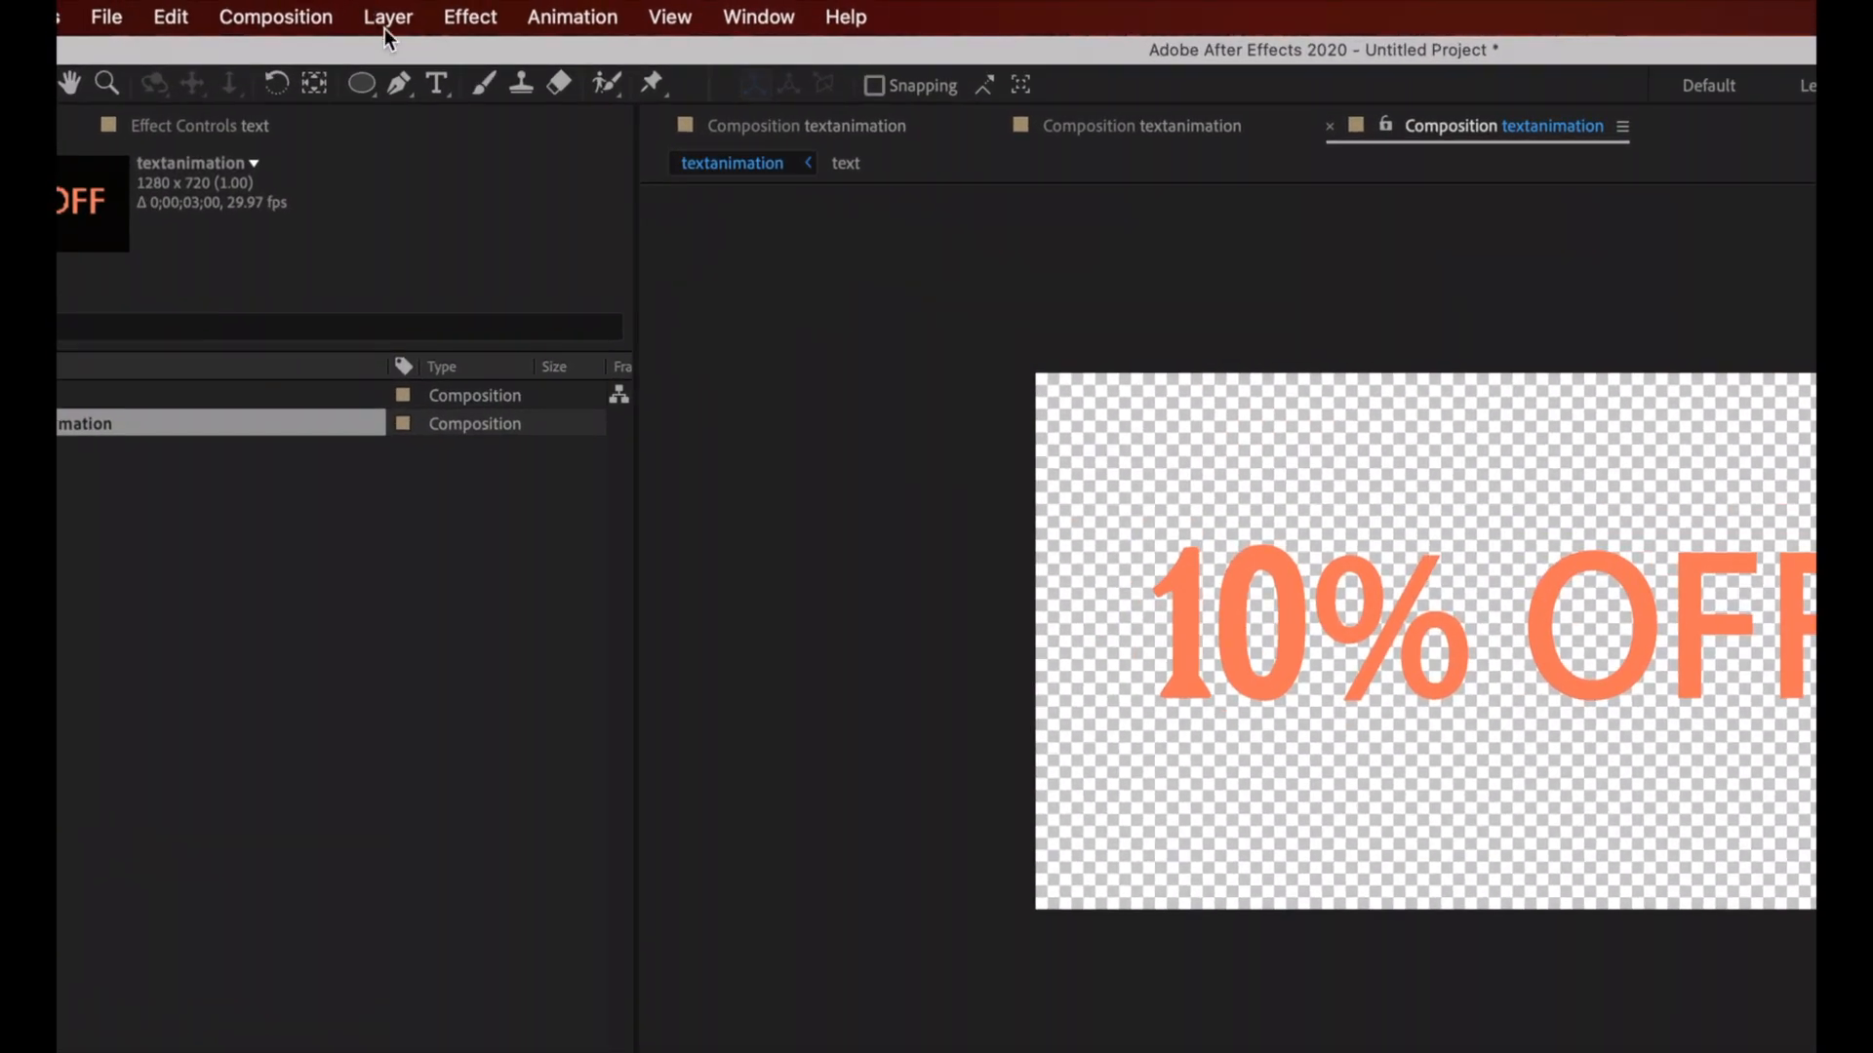
click(377, 9)
mouse_move(408, 61)
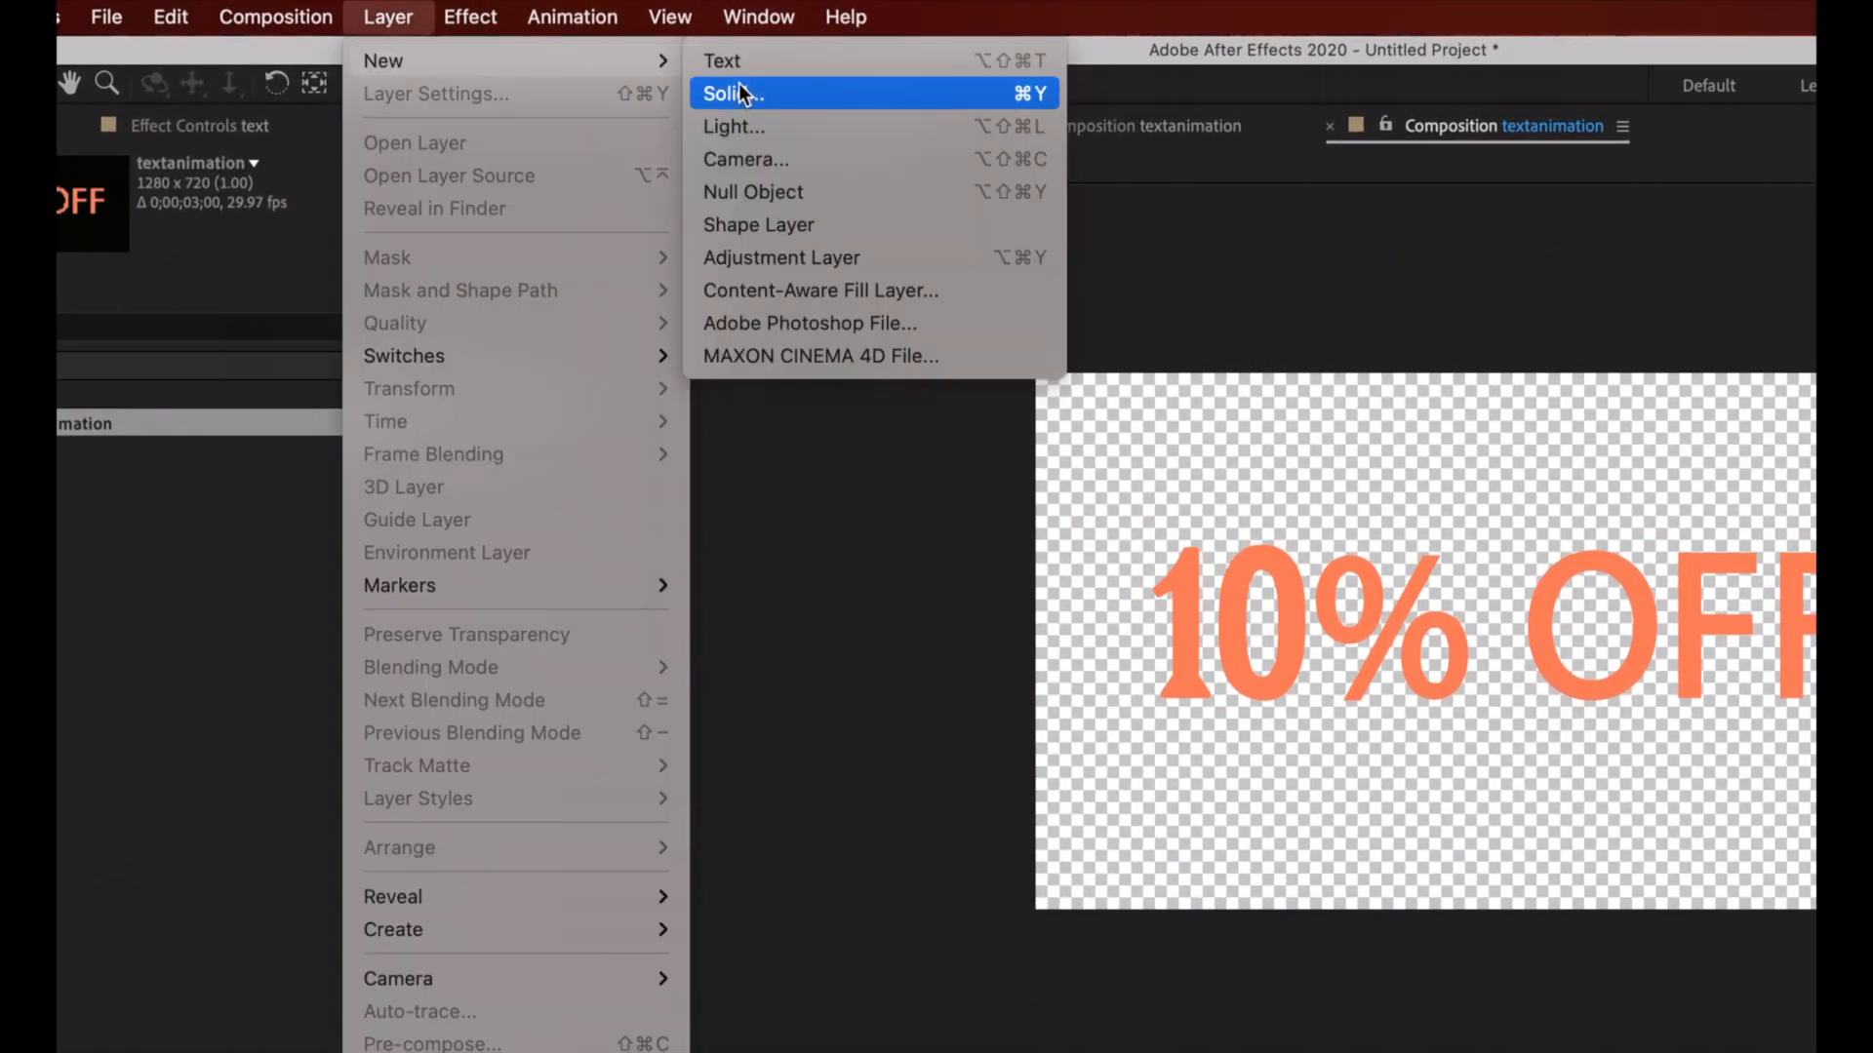
click(739, 90)
text(bg)
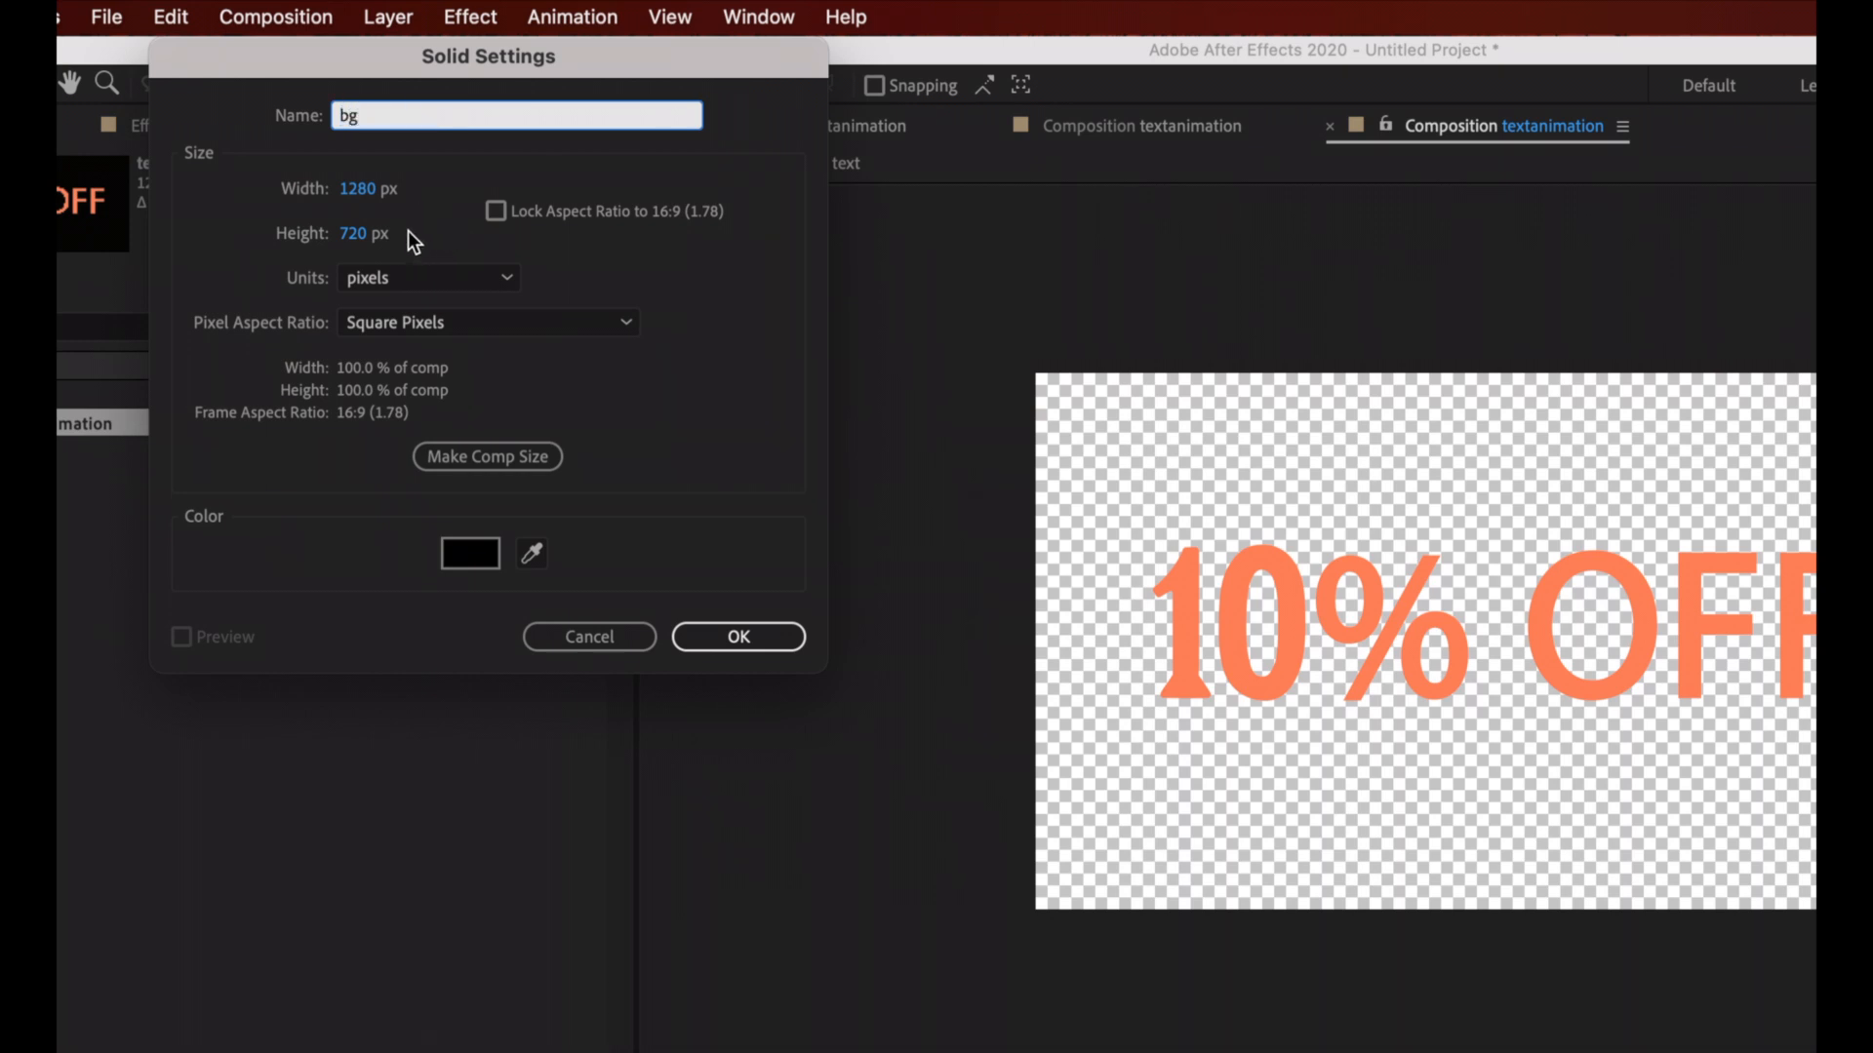
click(694, 635)
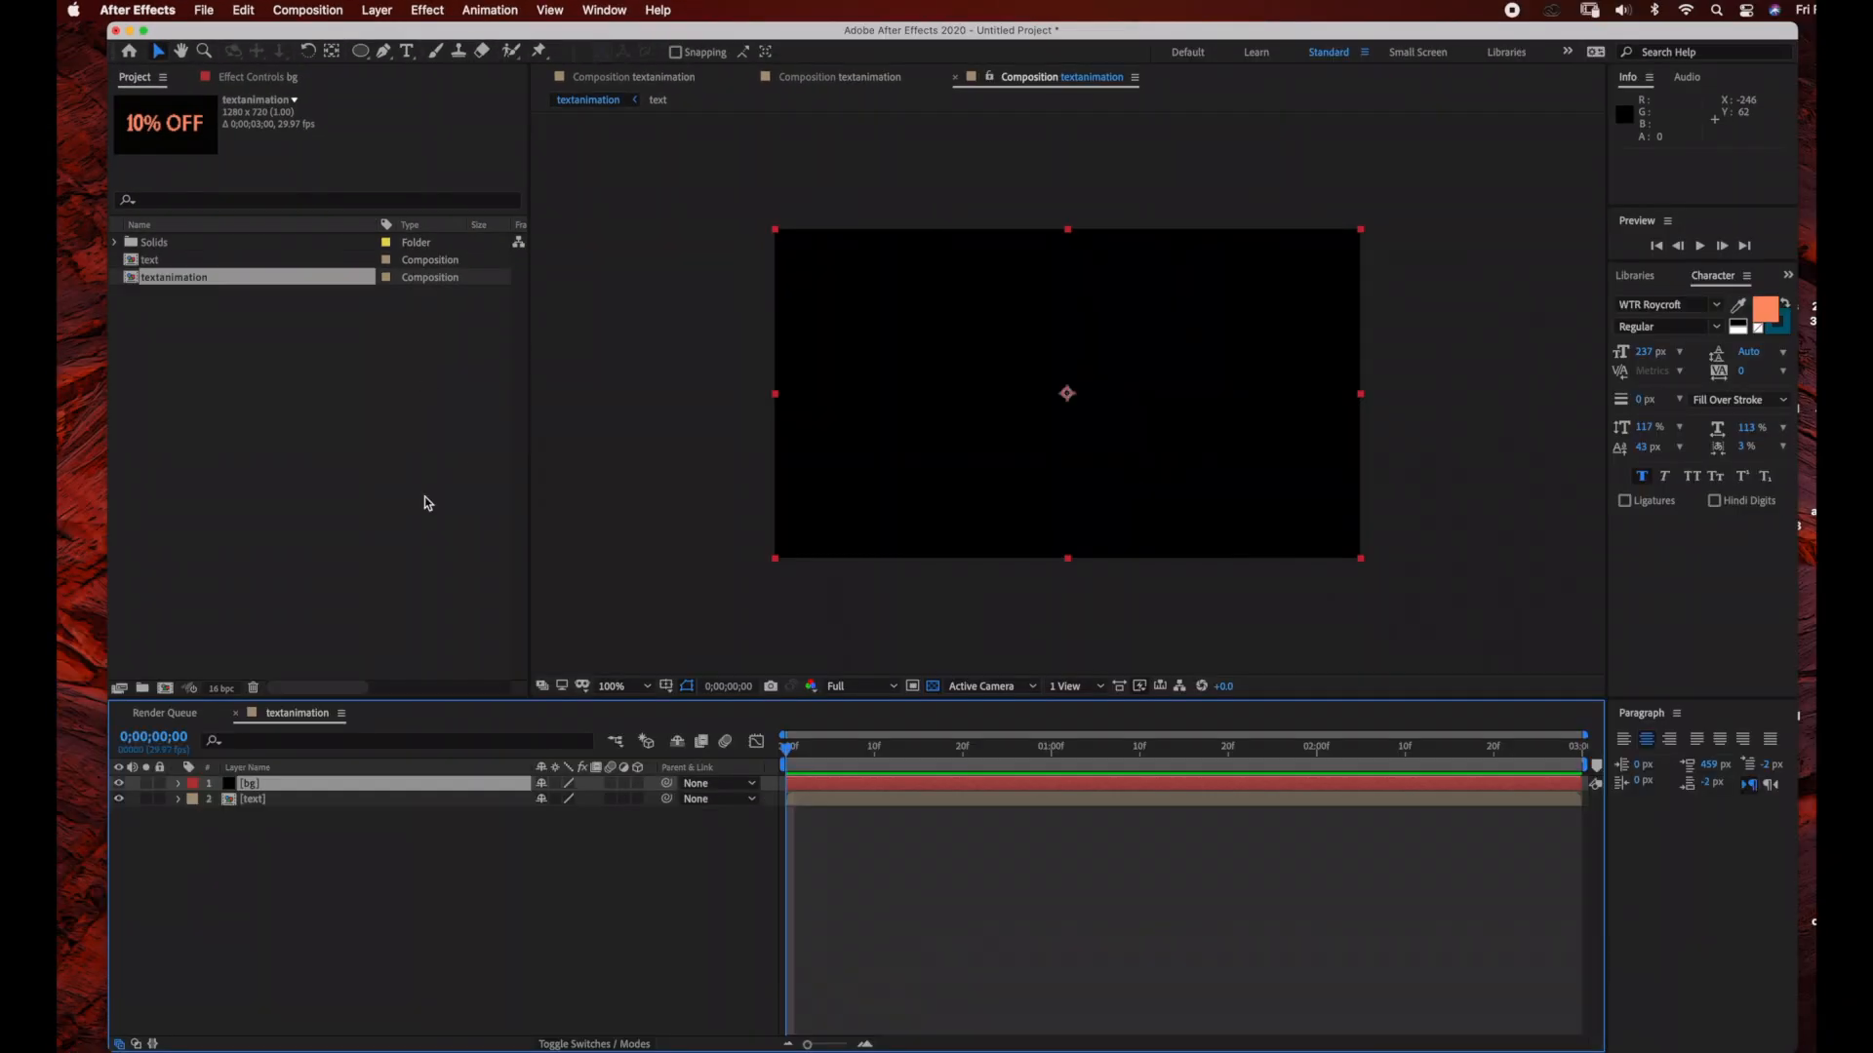
drag(344, 782, 342, 812)
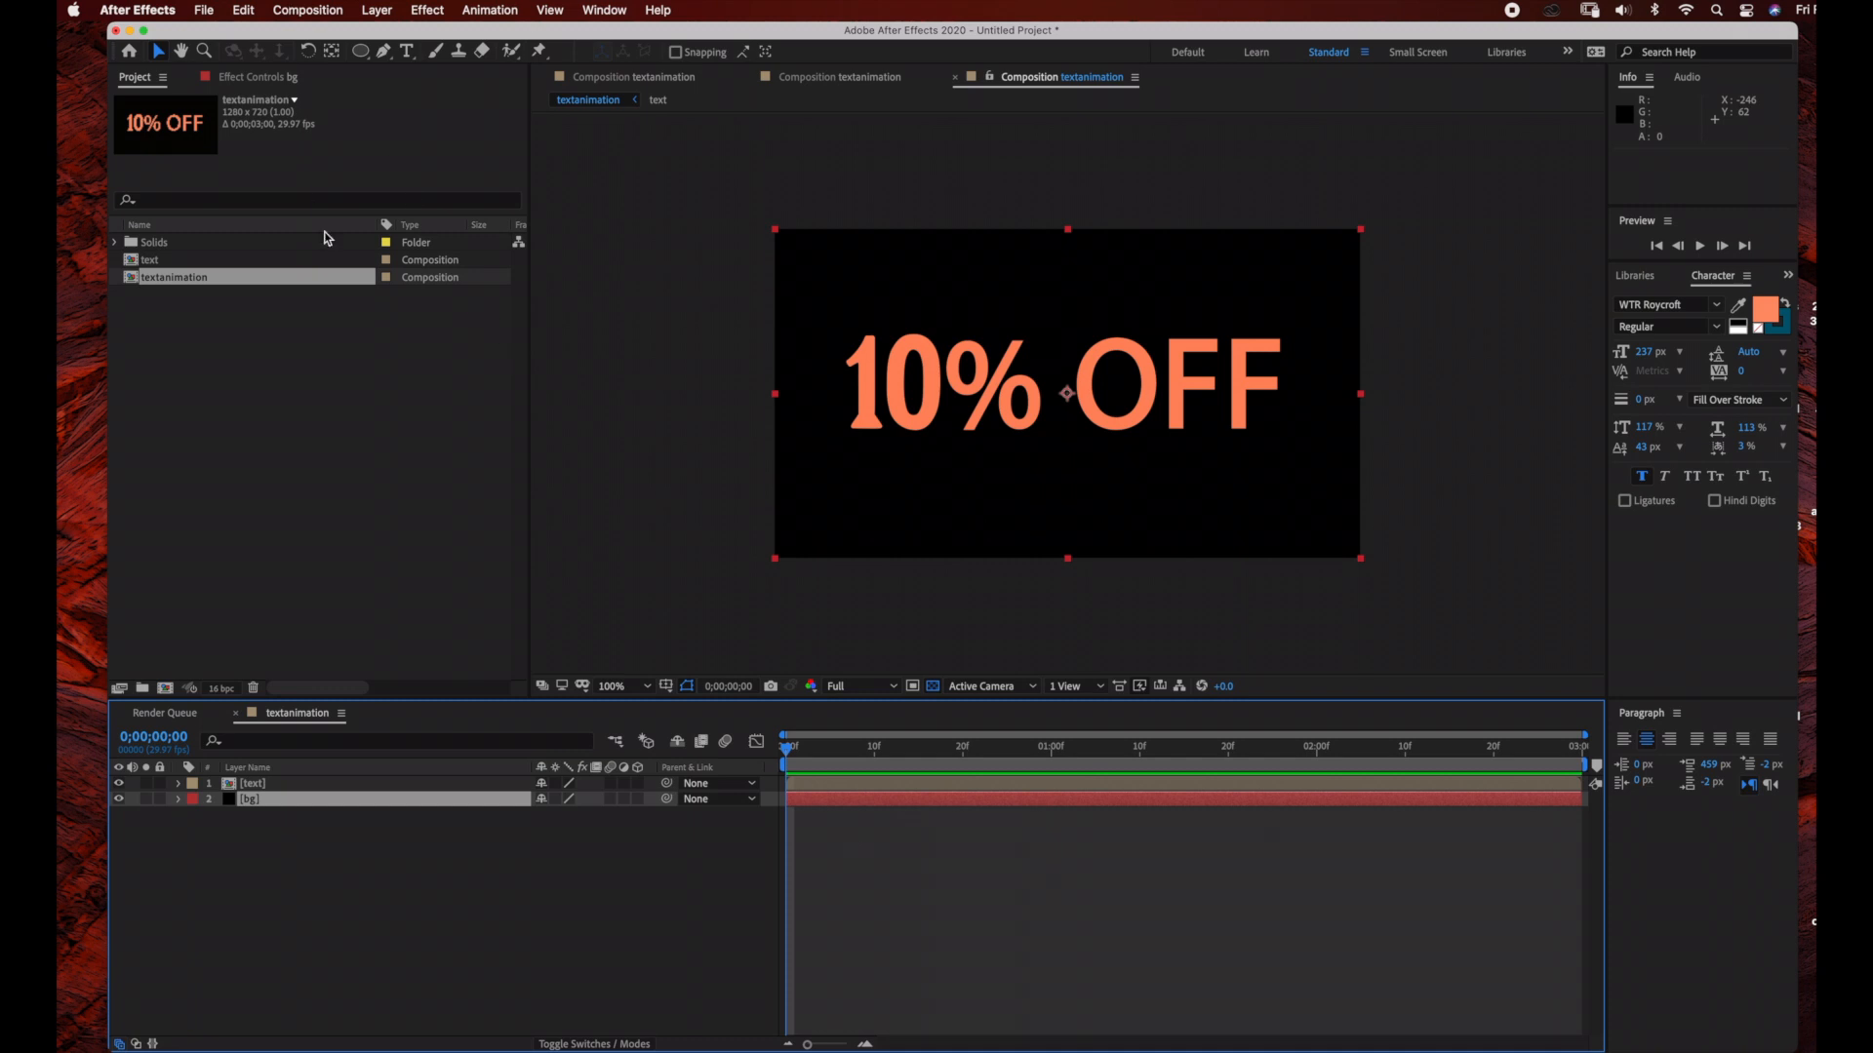
Create a black 1280 x 720 px solid named form above the bg layer
click(376, 10)
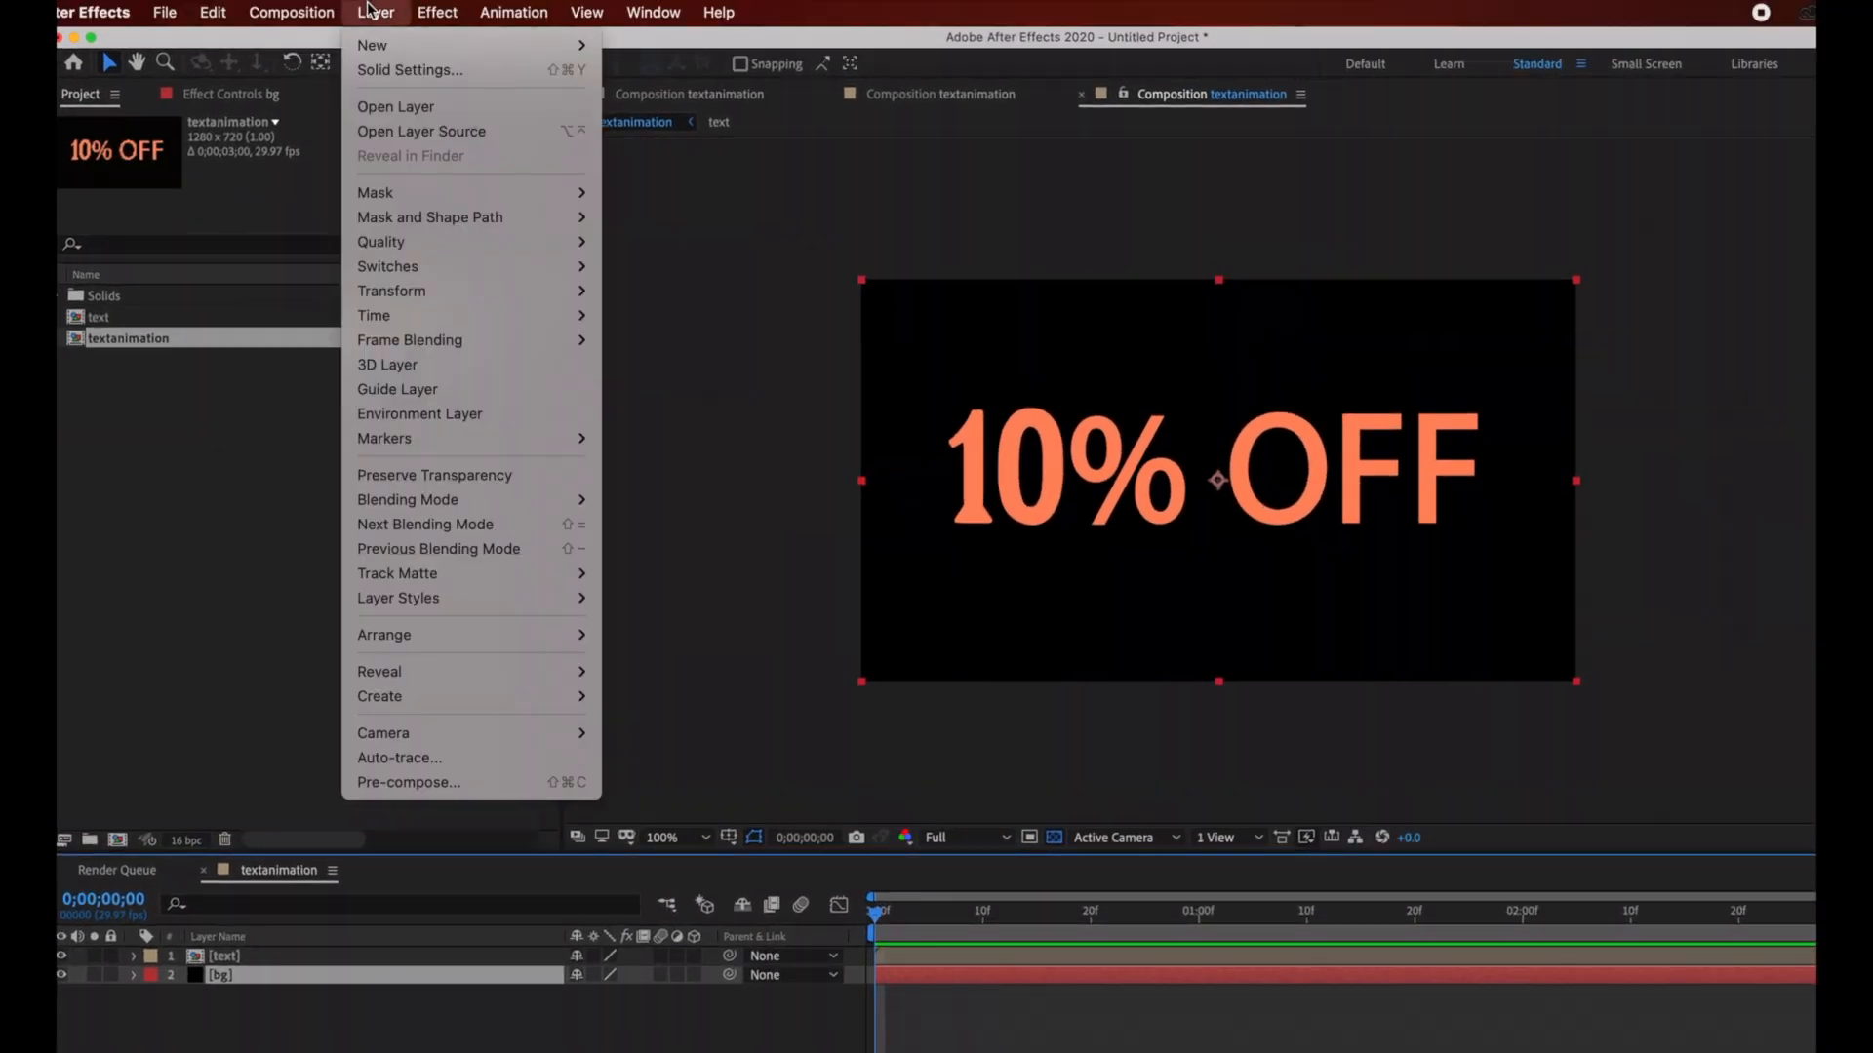
mouse_move(379, 47)
click(653, 70)
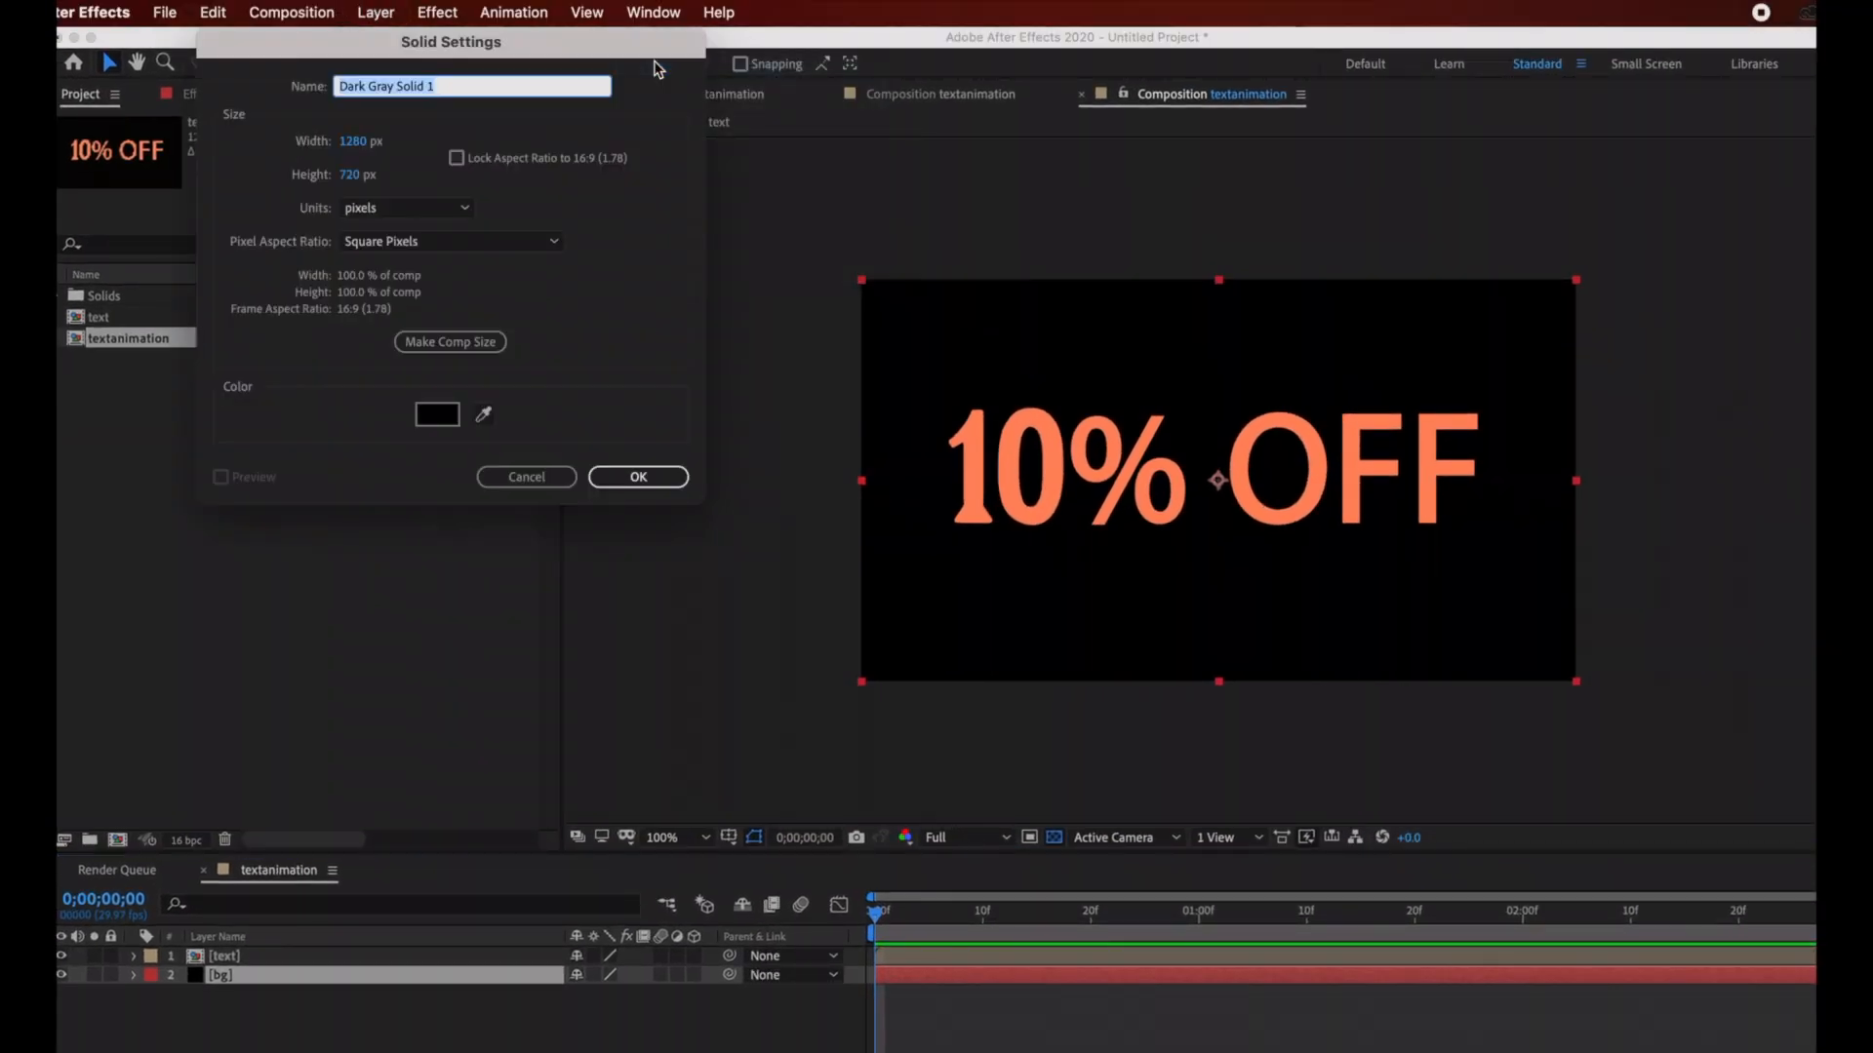
text(form)
click(630, 478)
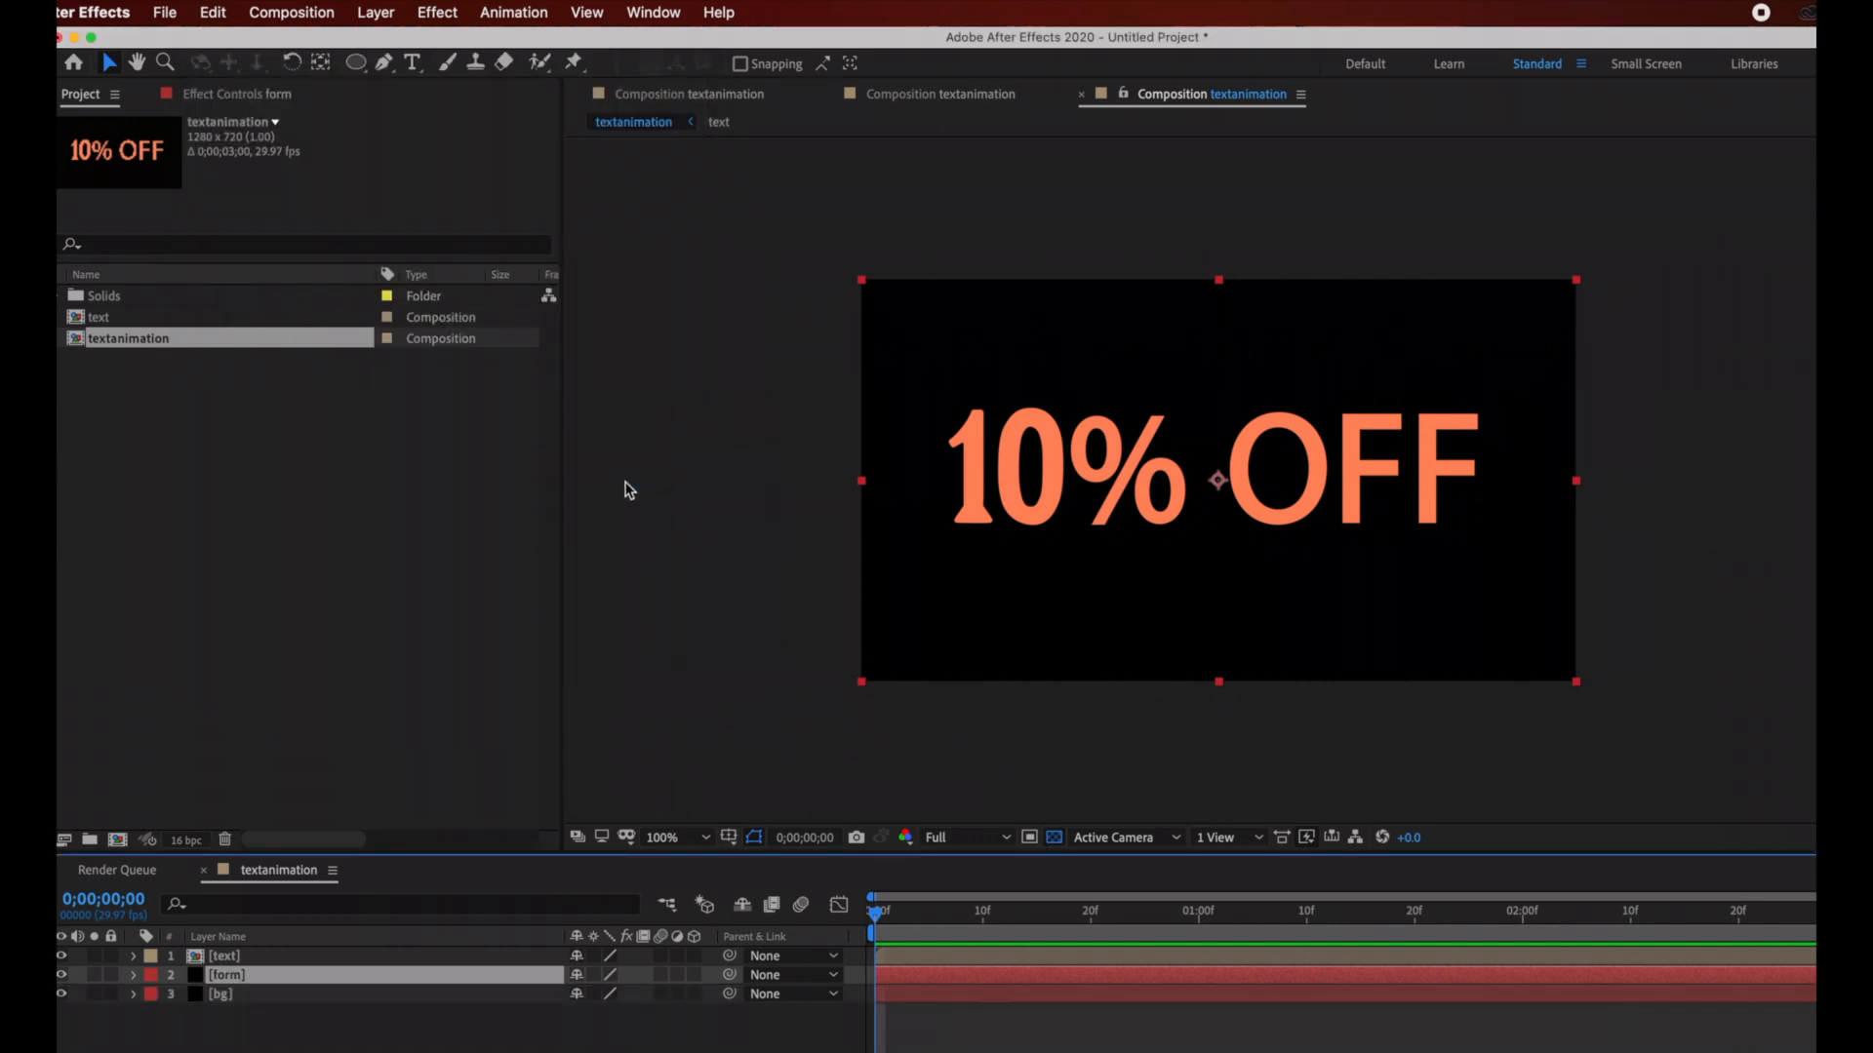
Apply the RG Trapcode Form effect to the form solid
click(435, 14)
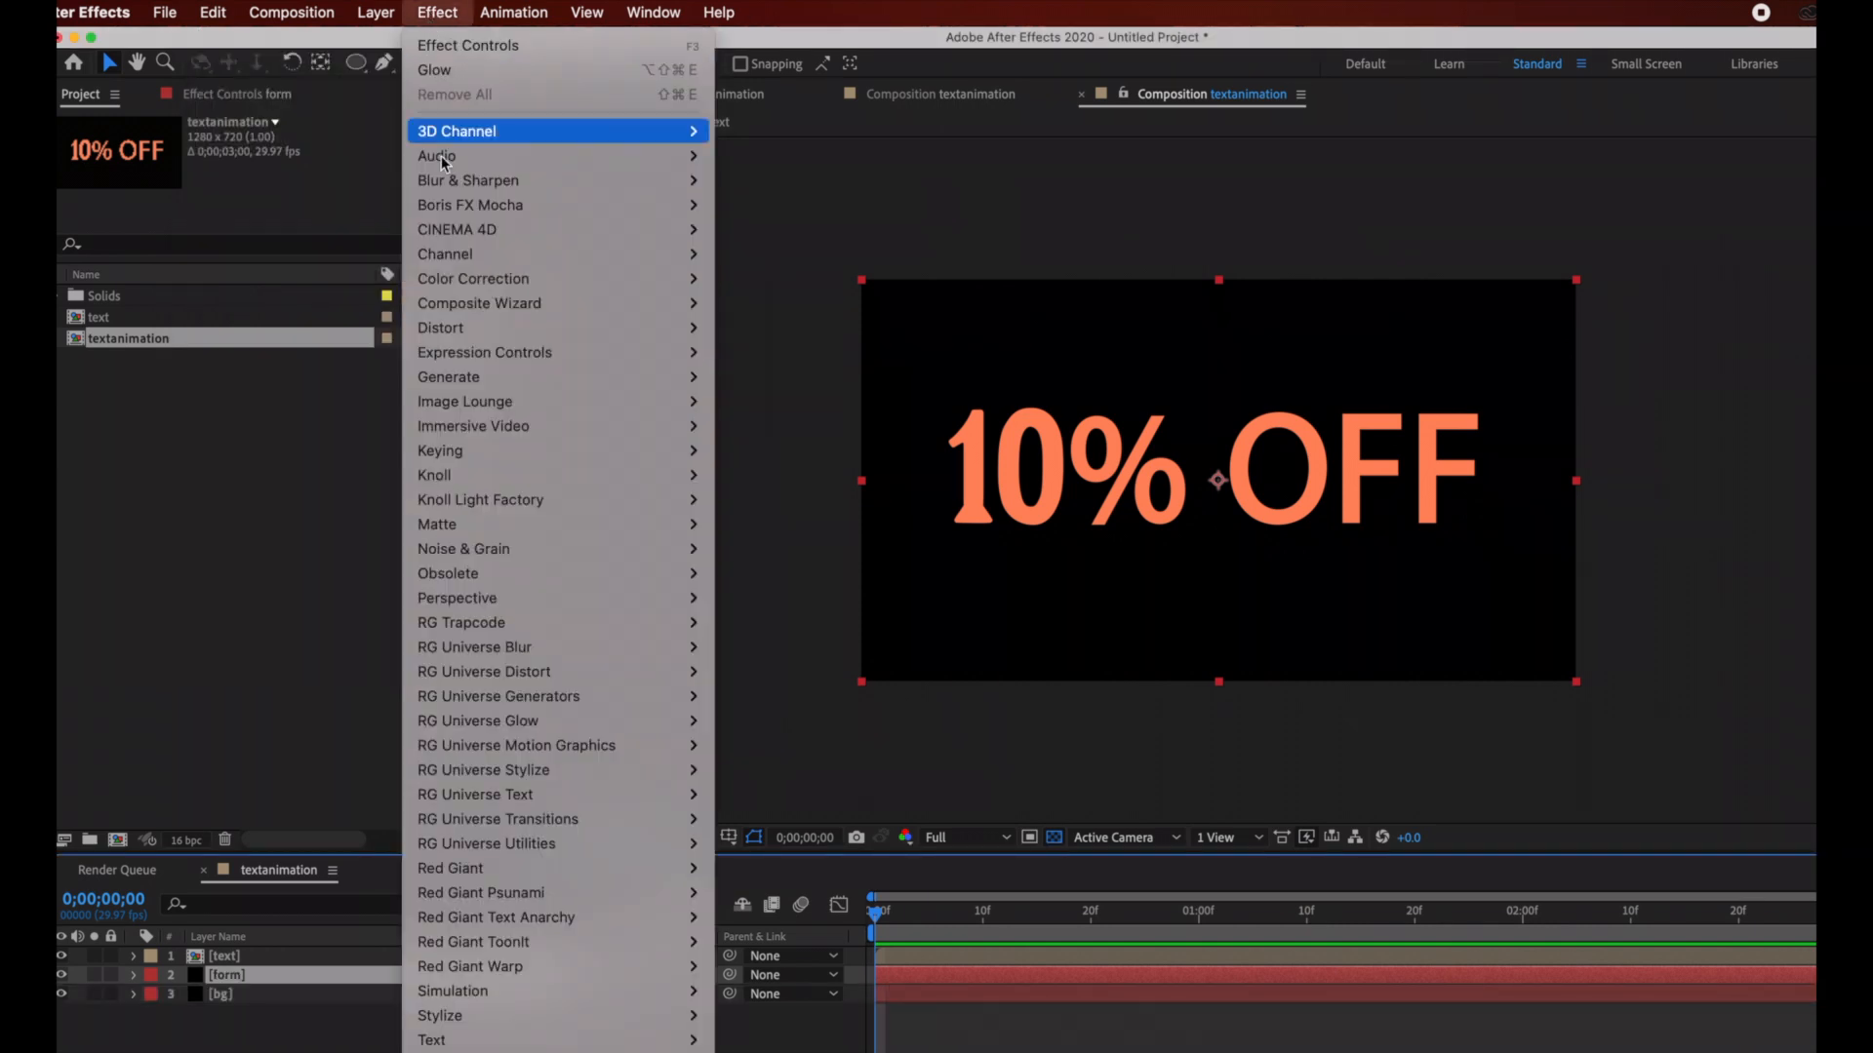
mouse_move(502, 622)
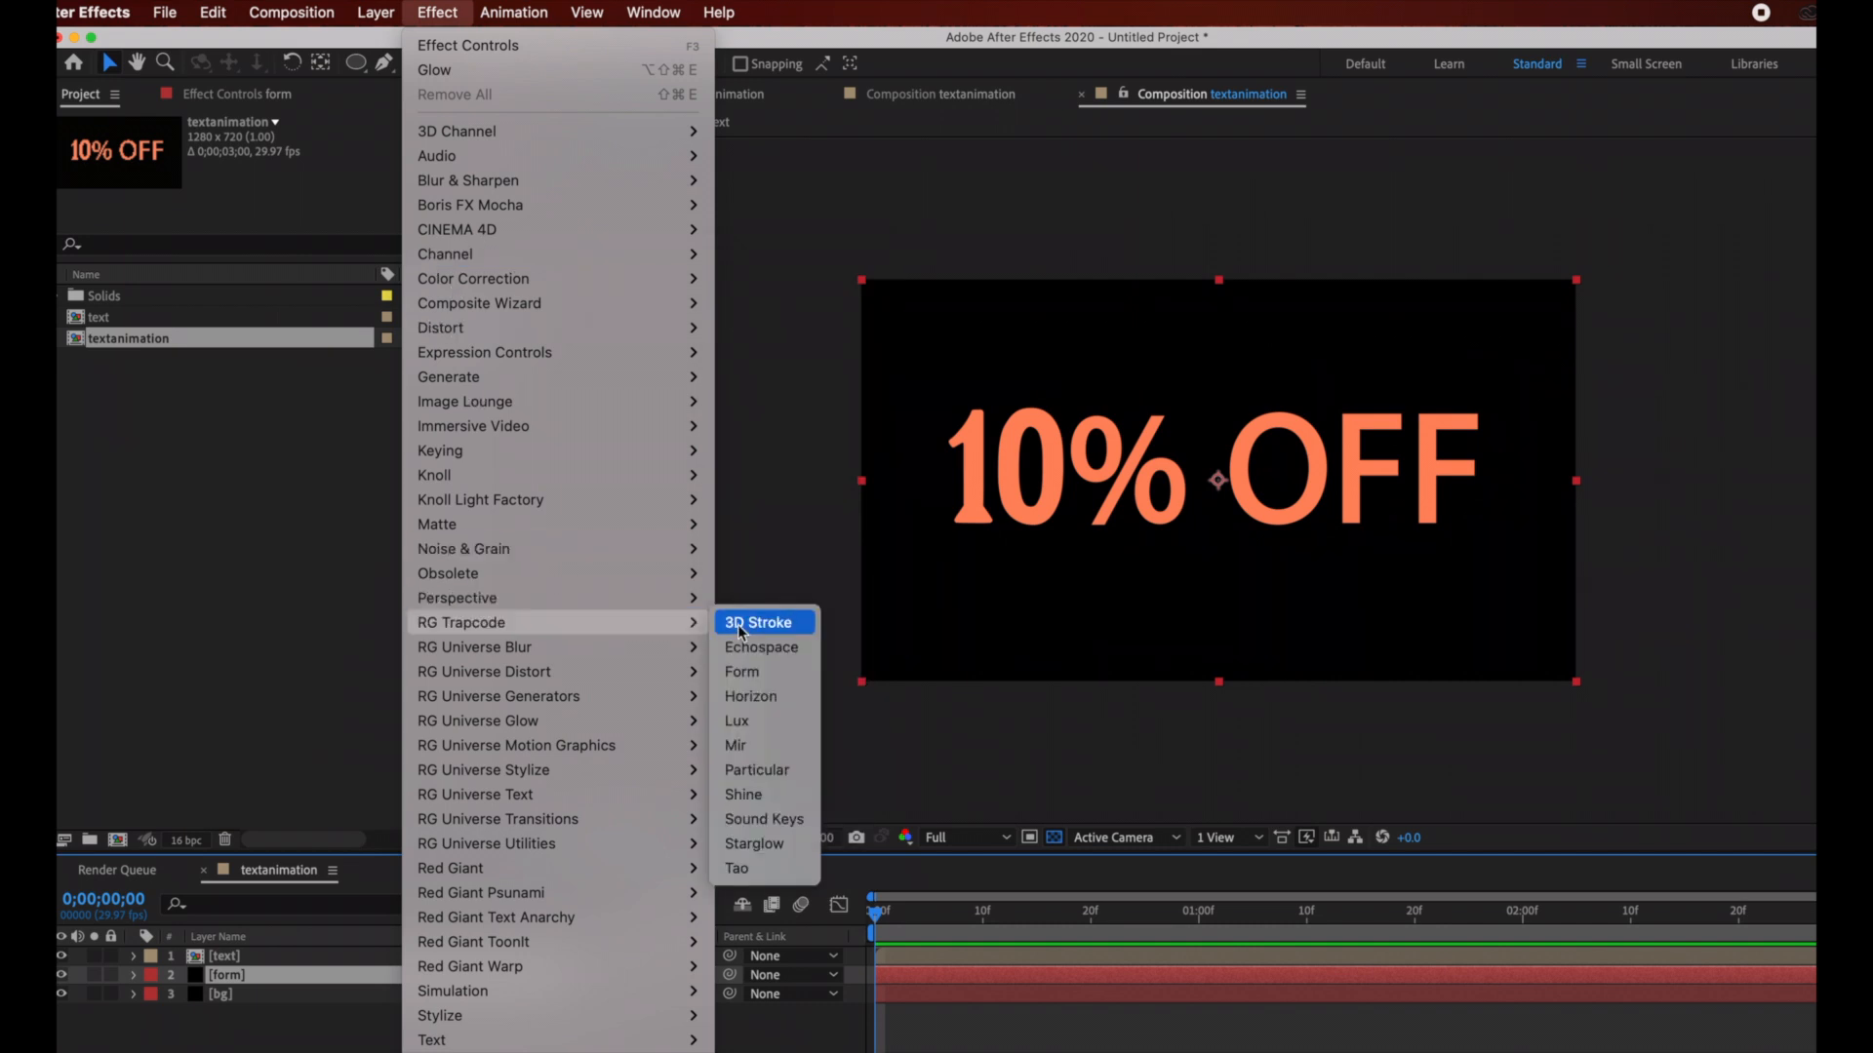
click(747, 676)
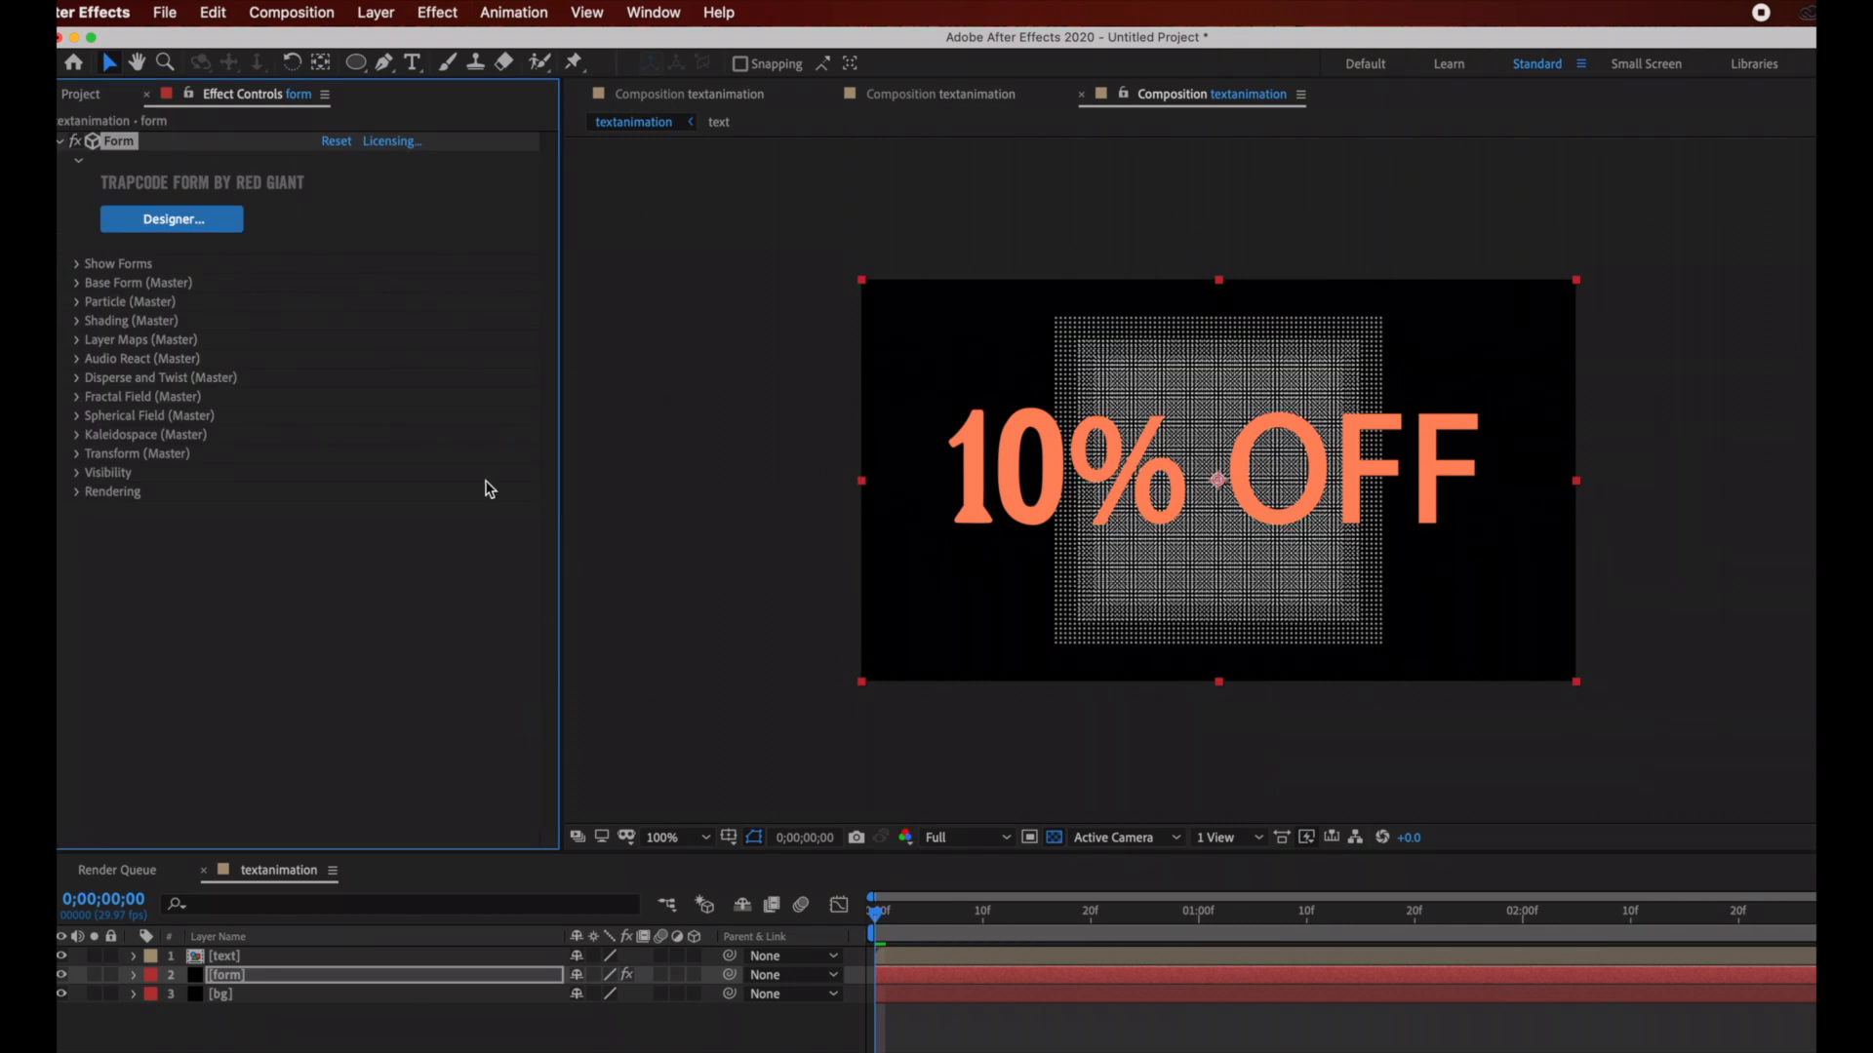
Add a two-node camera with a 35 mm focal length to the composition
click(380, 13)
mouse_move(388, 47)
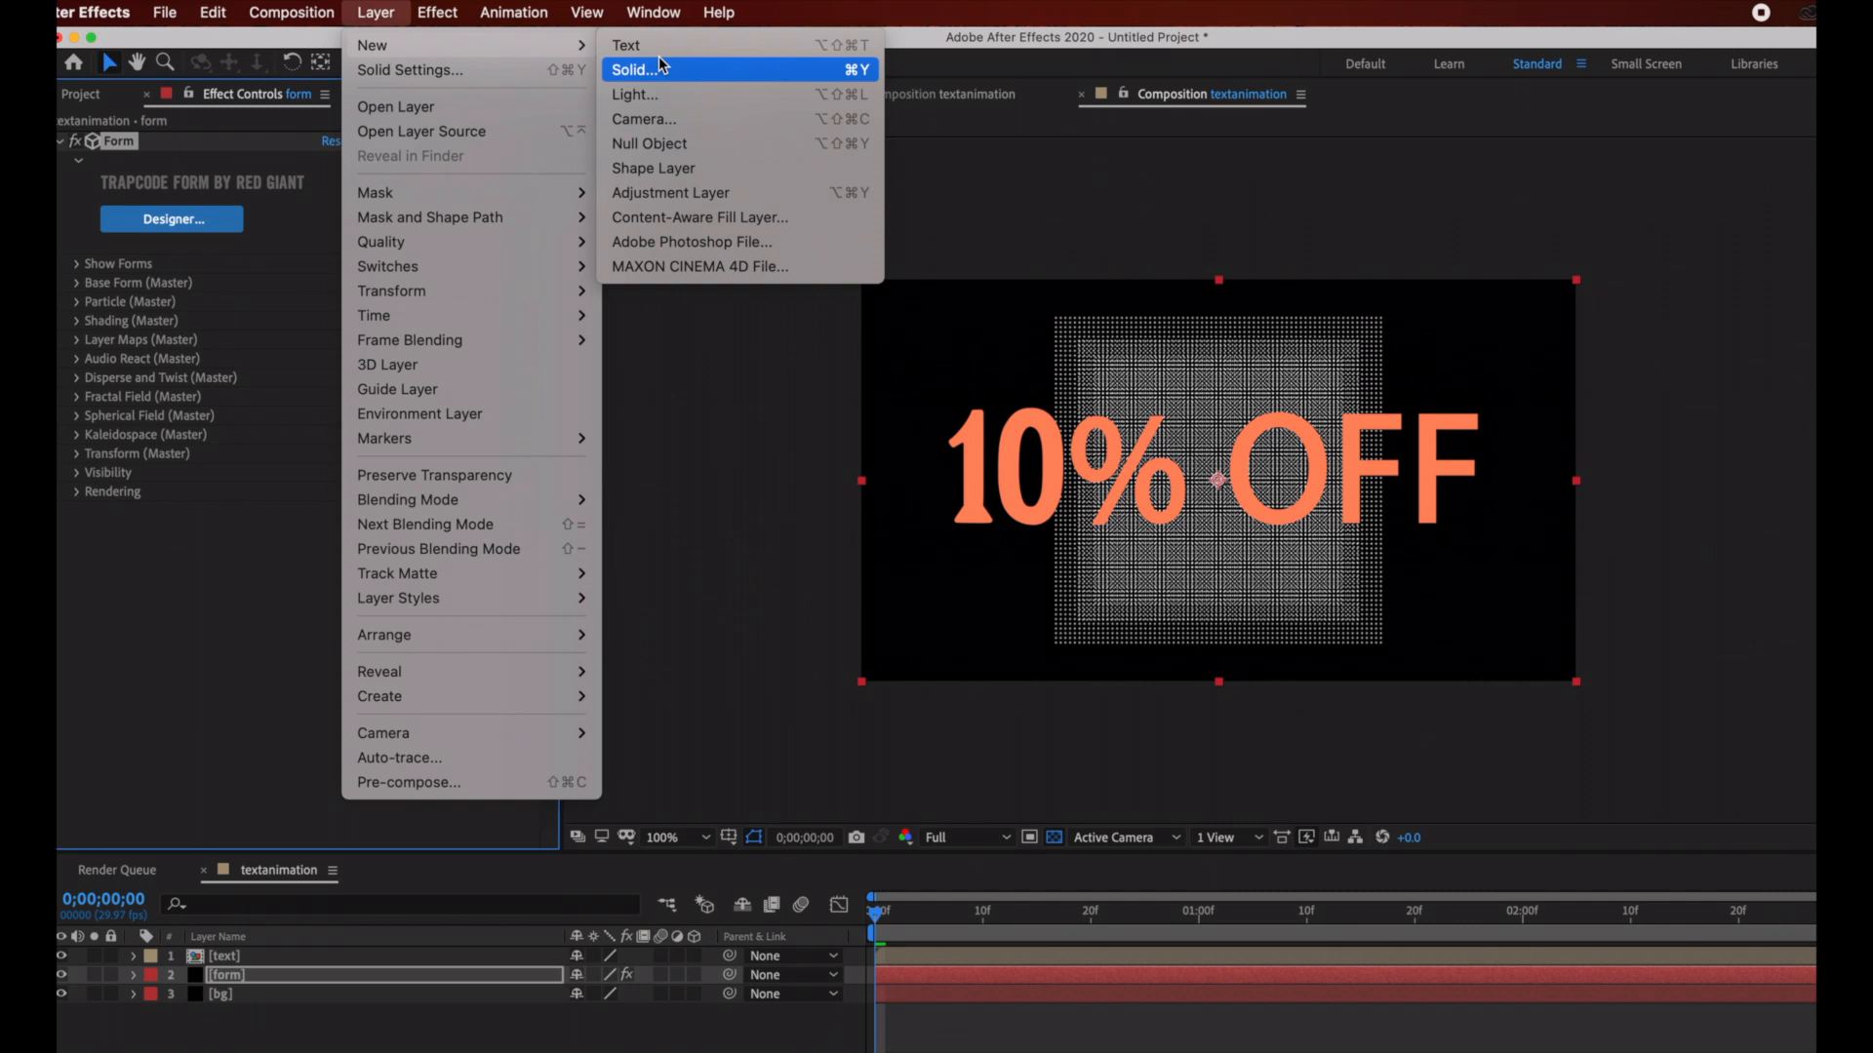
click(683, 121)
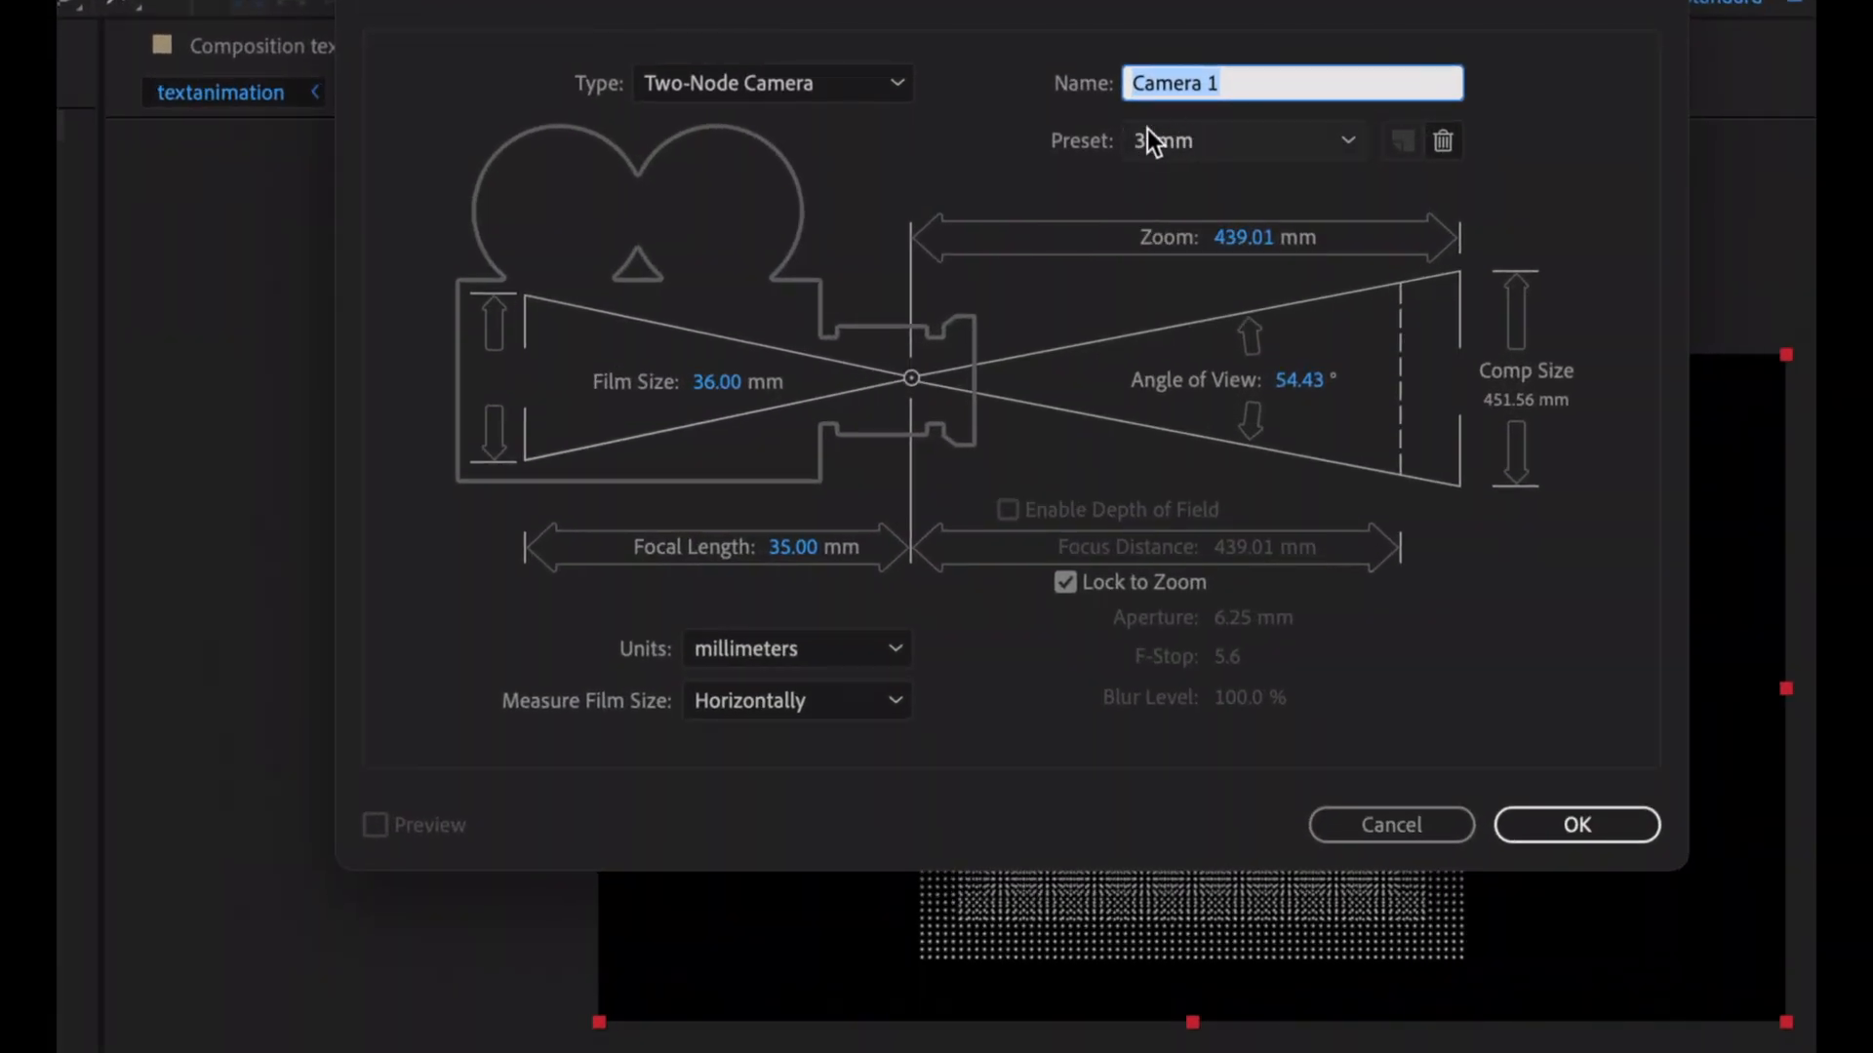
click(1578, 809)
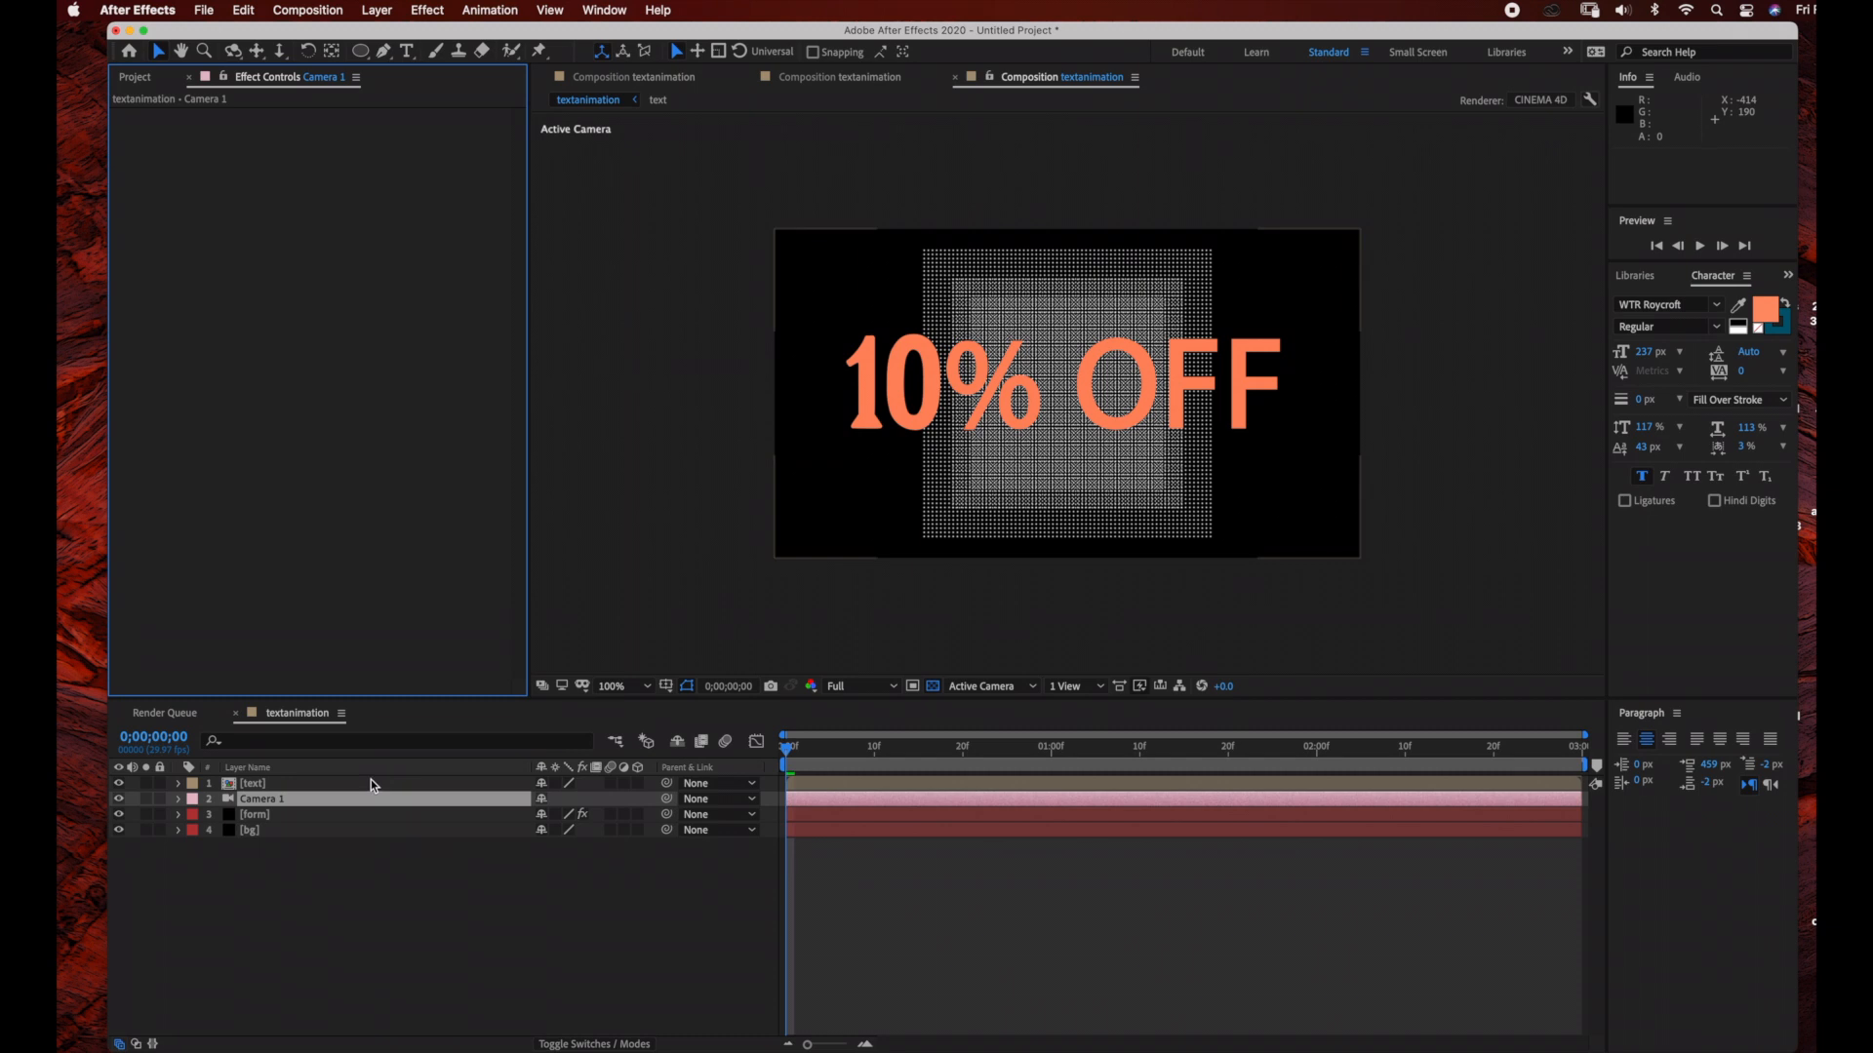
Move the text layer between the form and bg layers, and select the form layer
drag(367, 783, 357, 825)
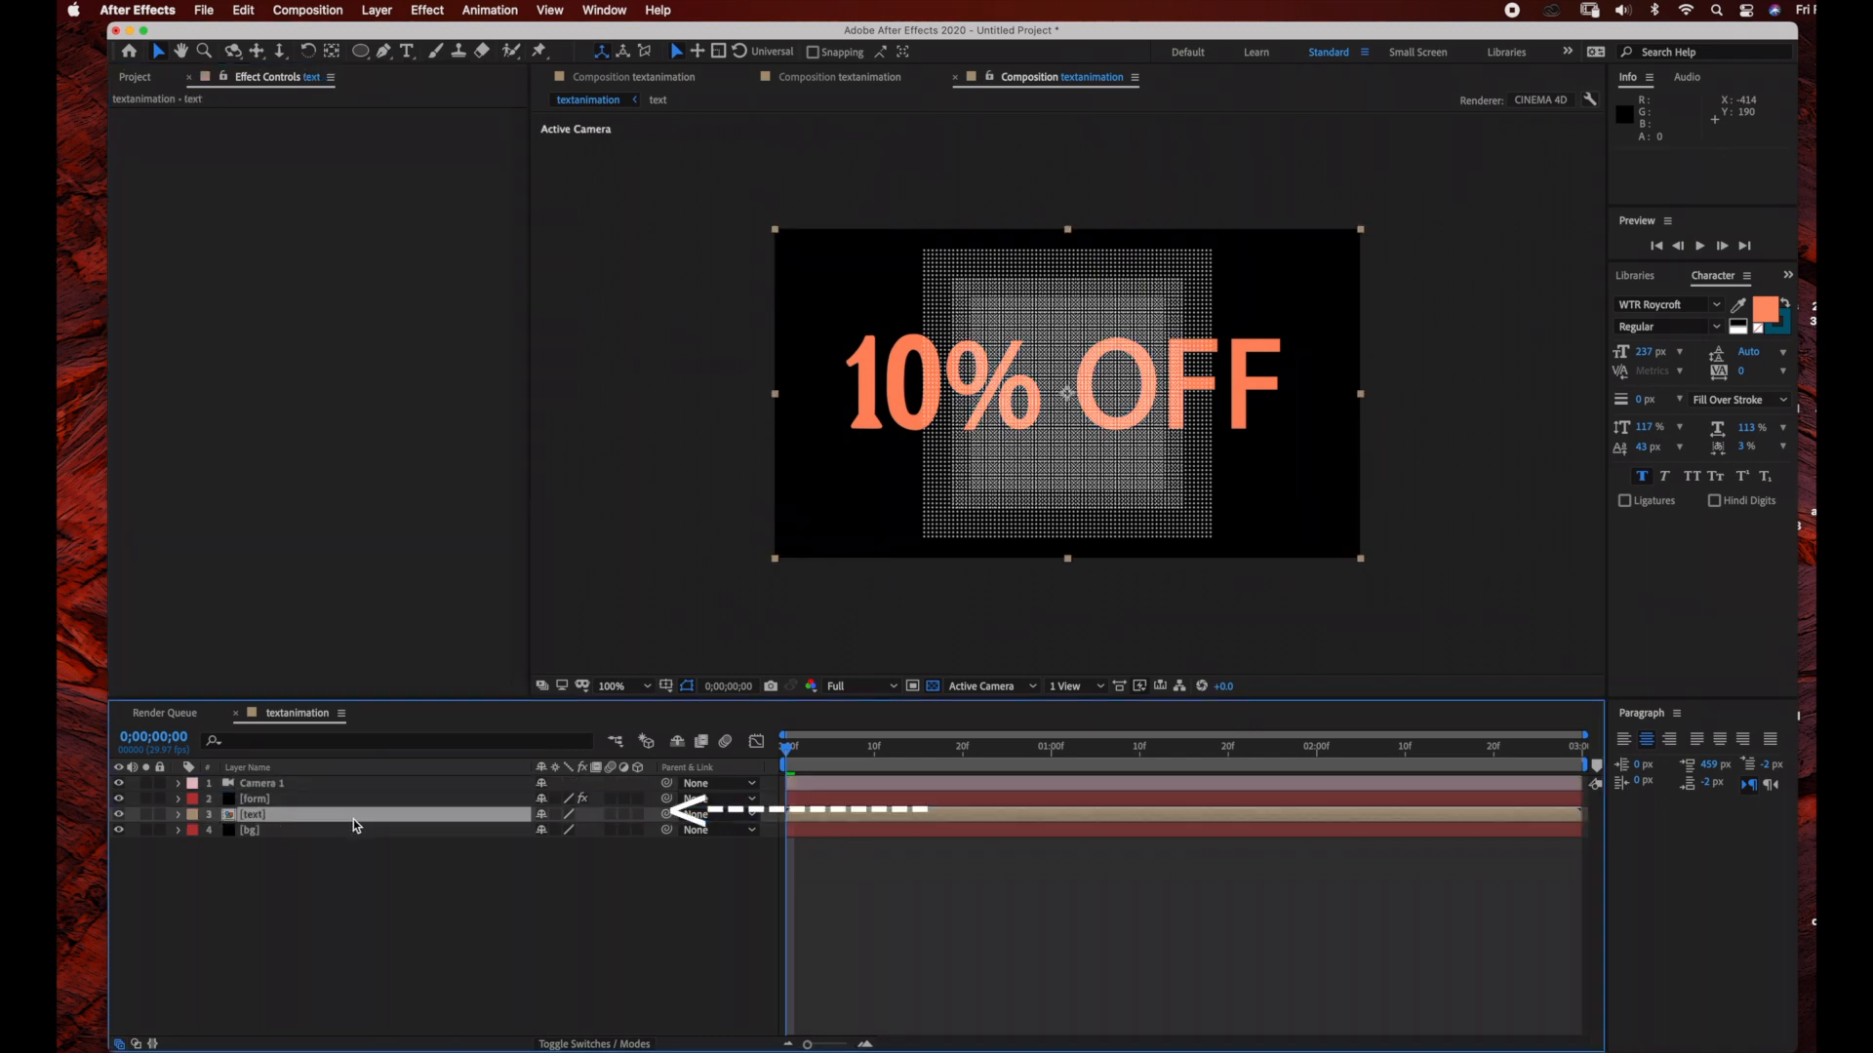
click(313, 802)
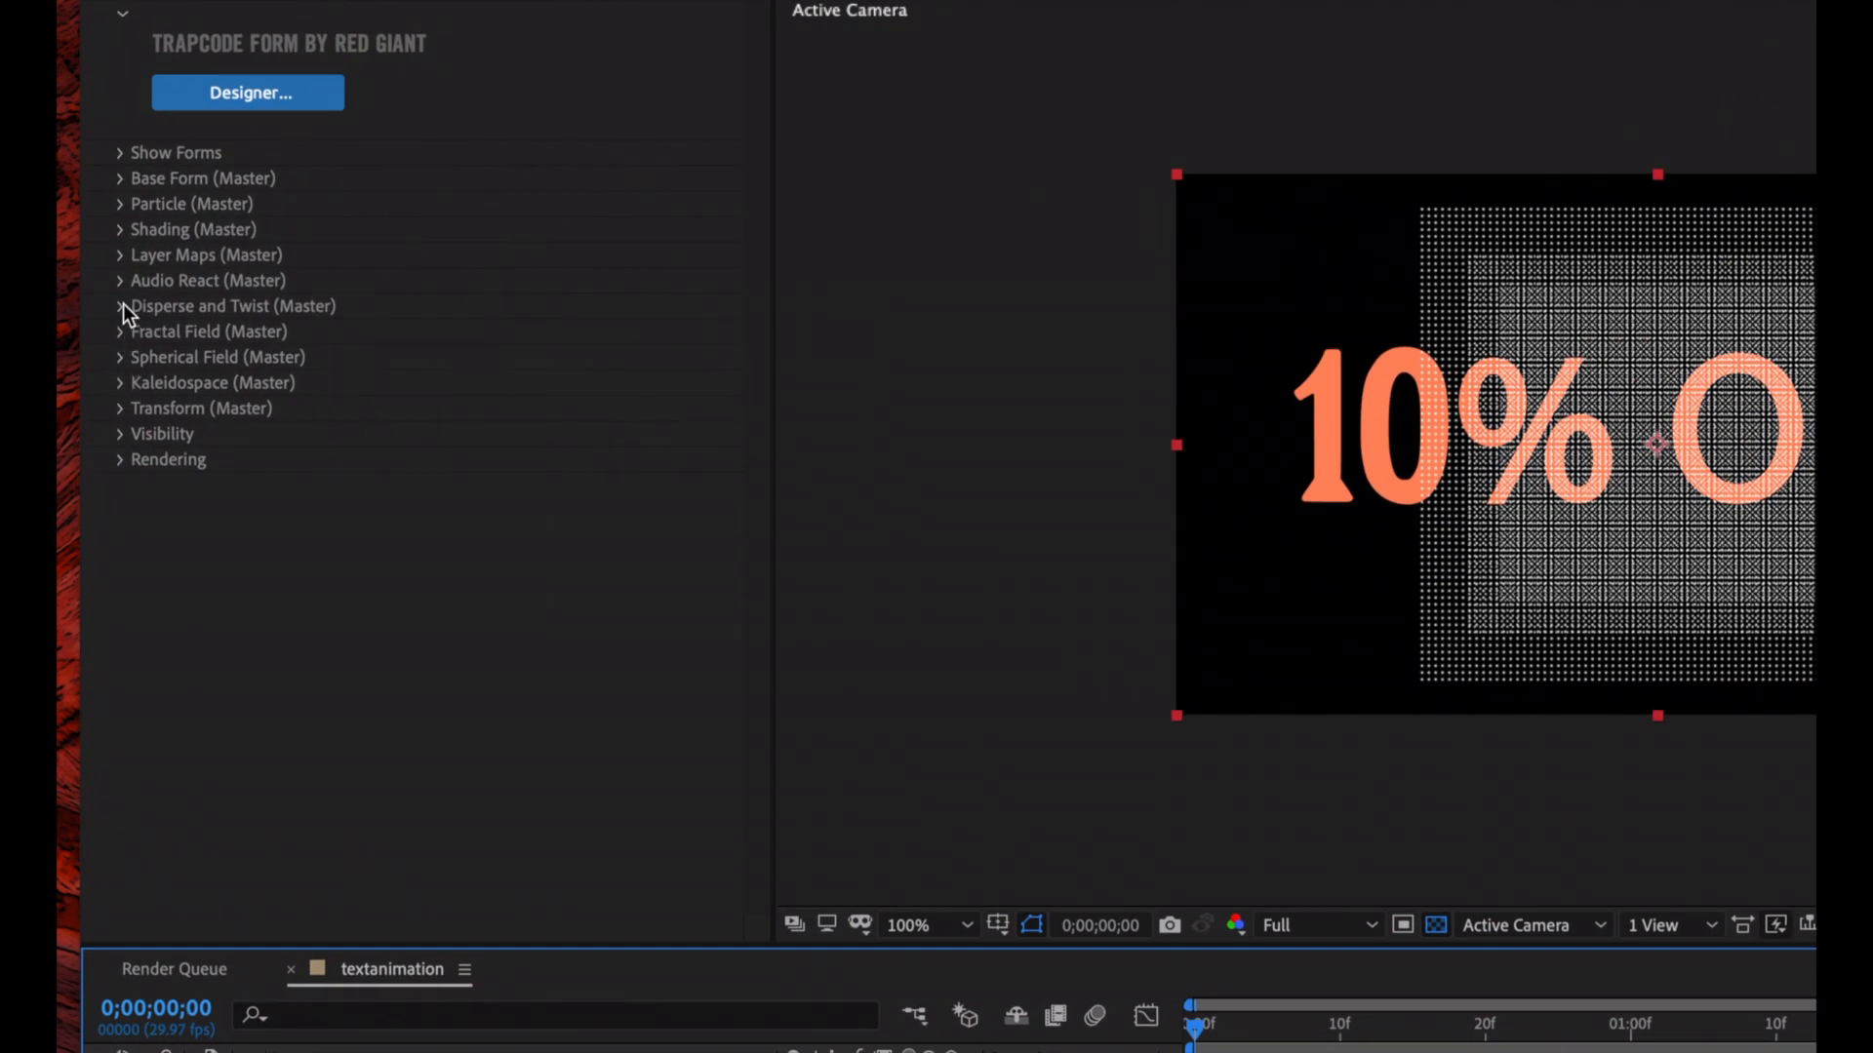
Map the form's Color and Alpha from the text layer with RGBA to RGBA functionality over XY, and hide the text layer
click(119, 258)
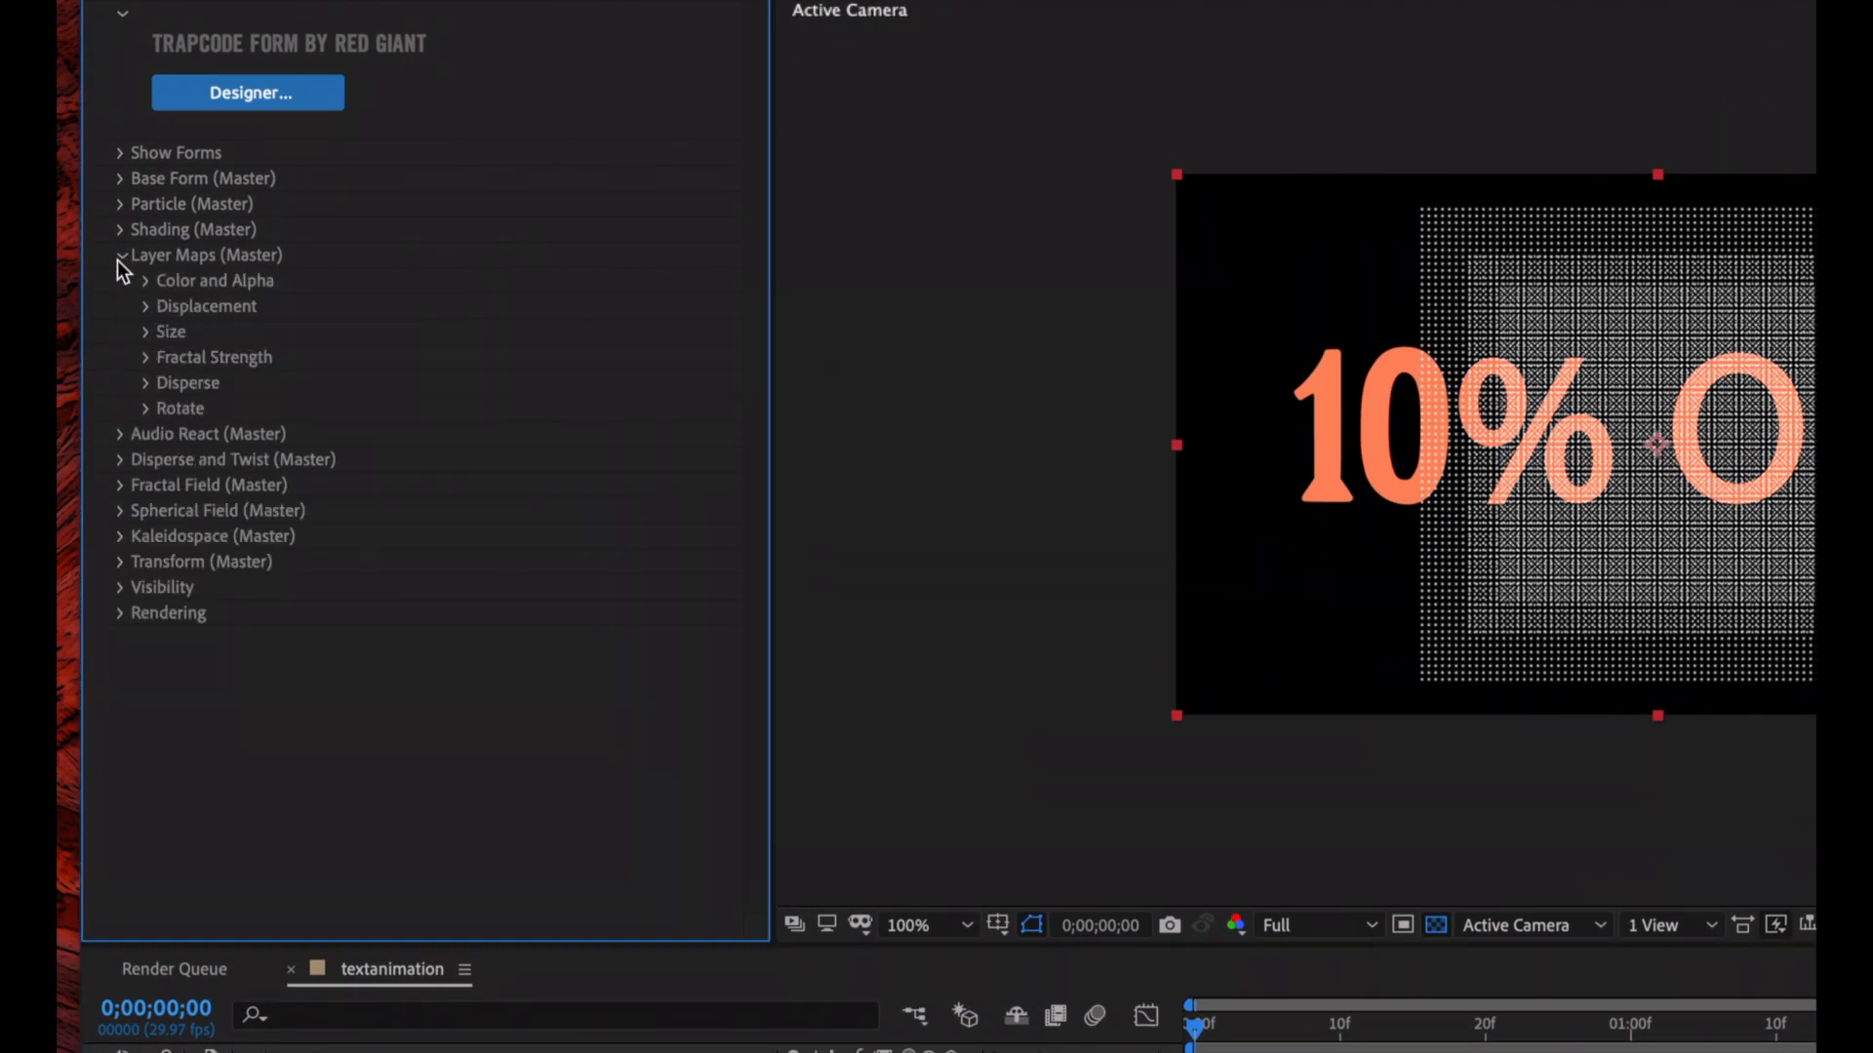
click(149, 279)
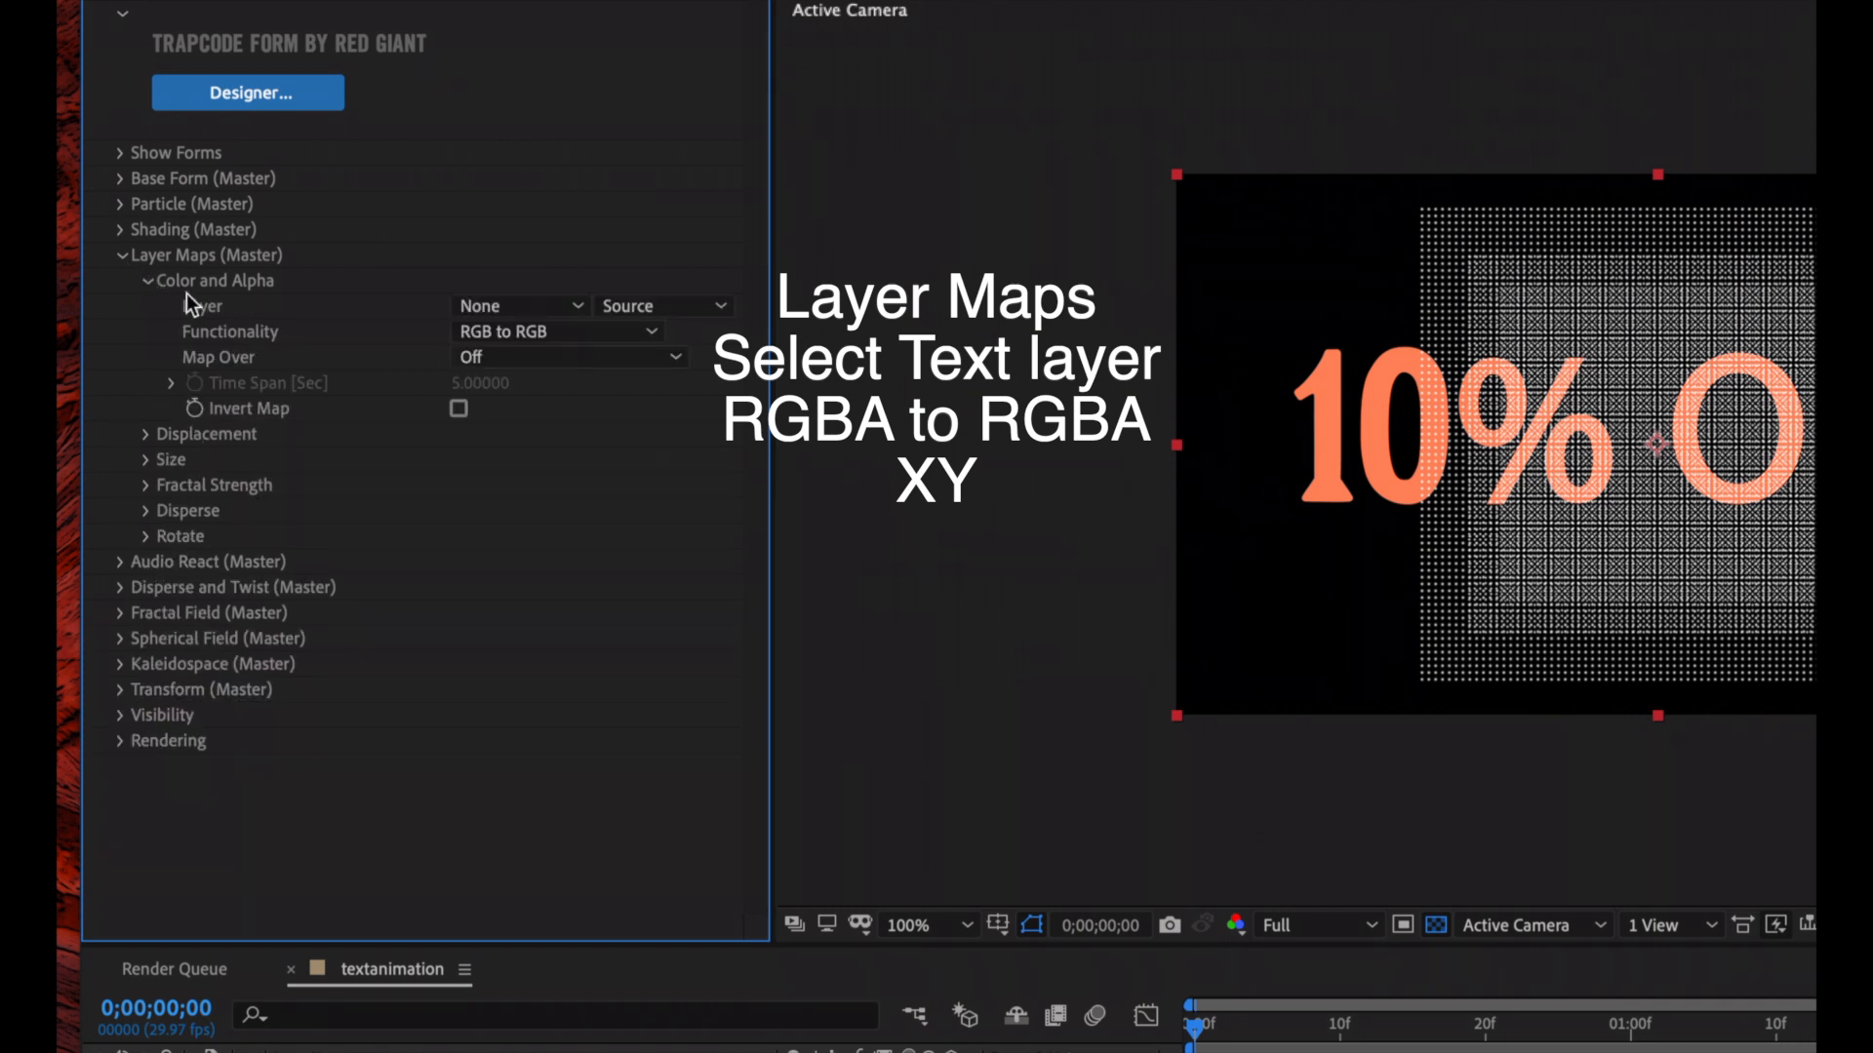
click(507, 309)
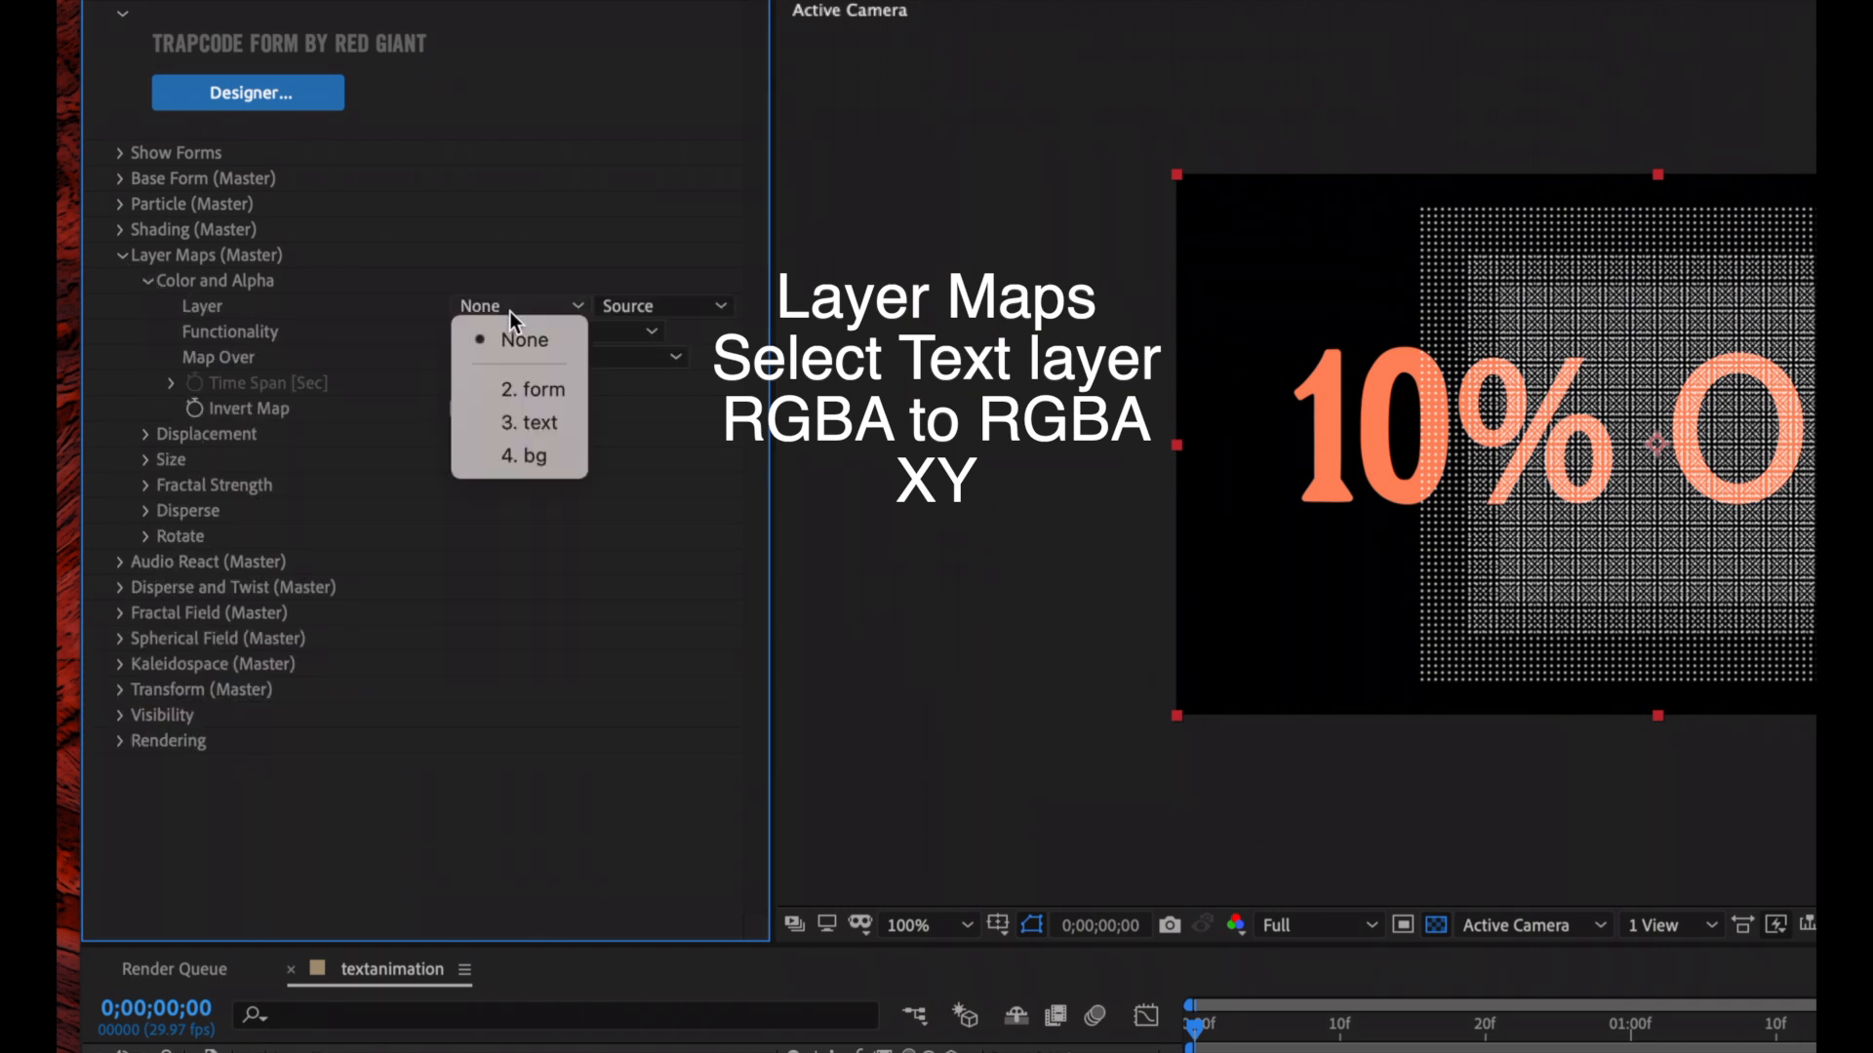
click(543, 421)
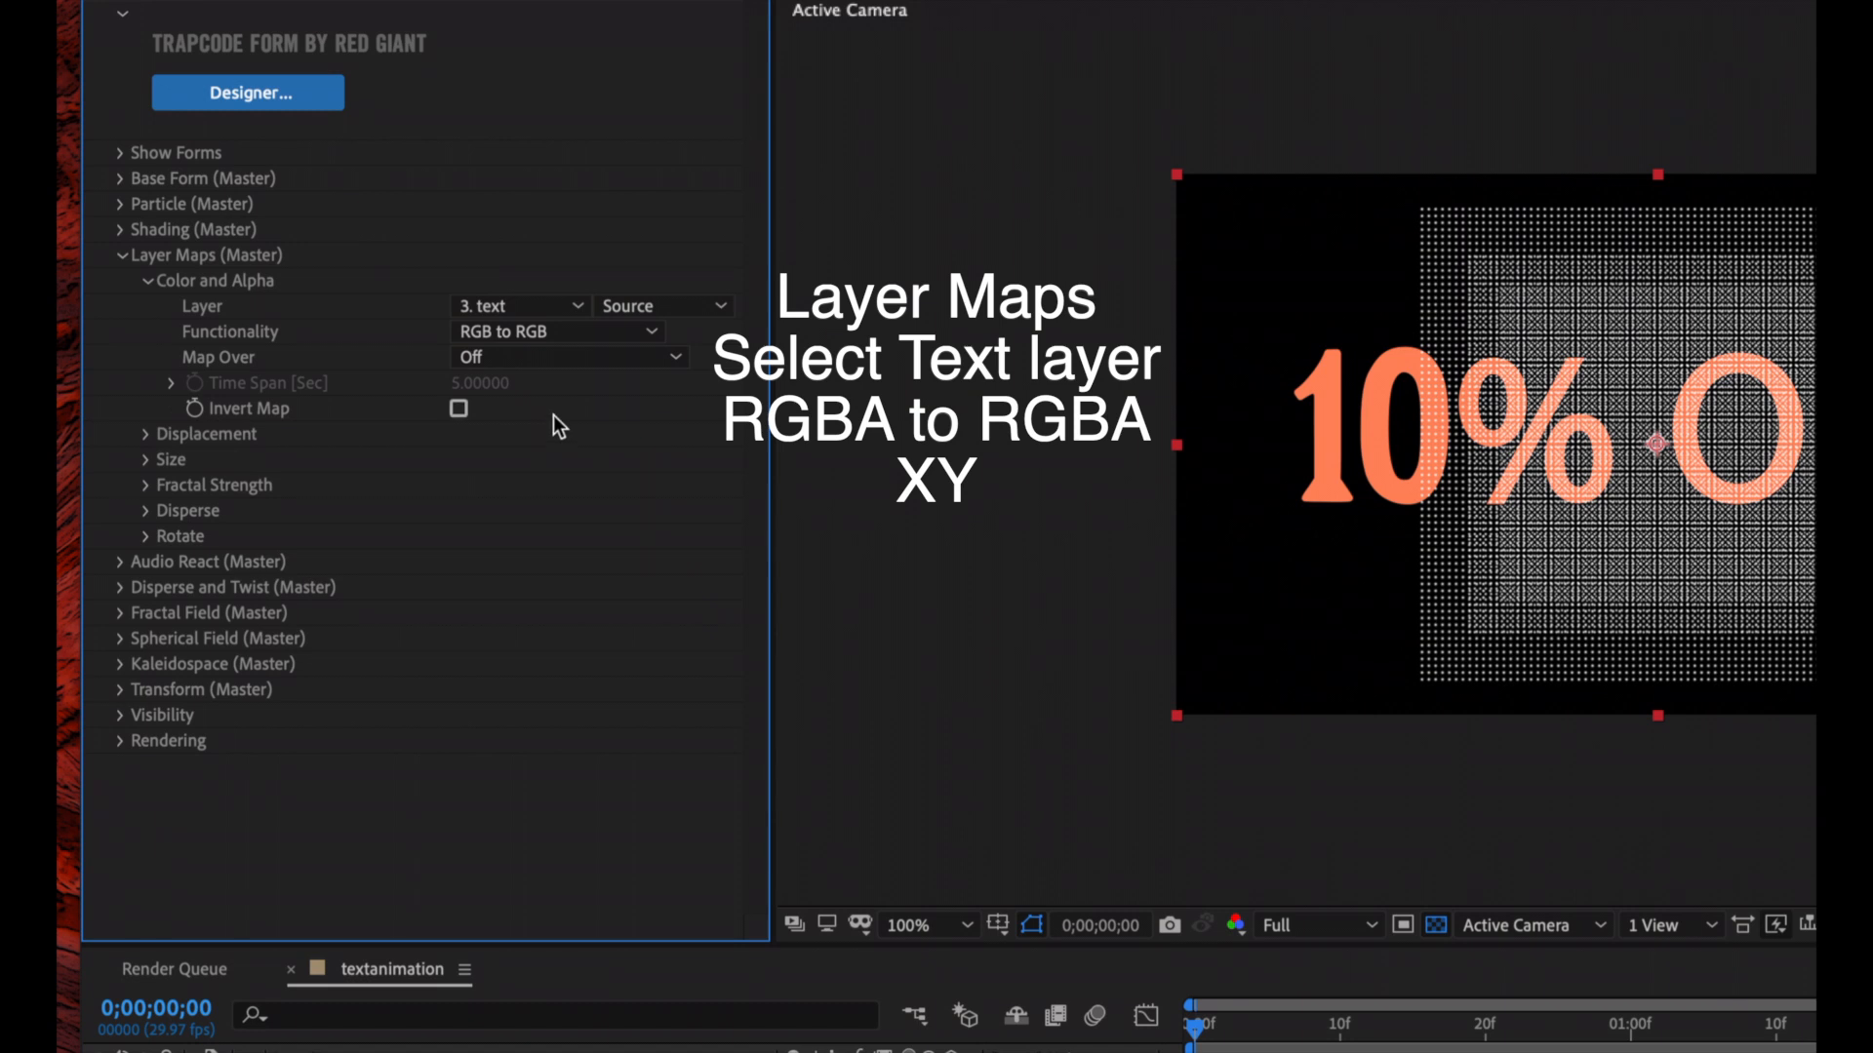
click(588, 330)
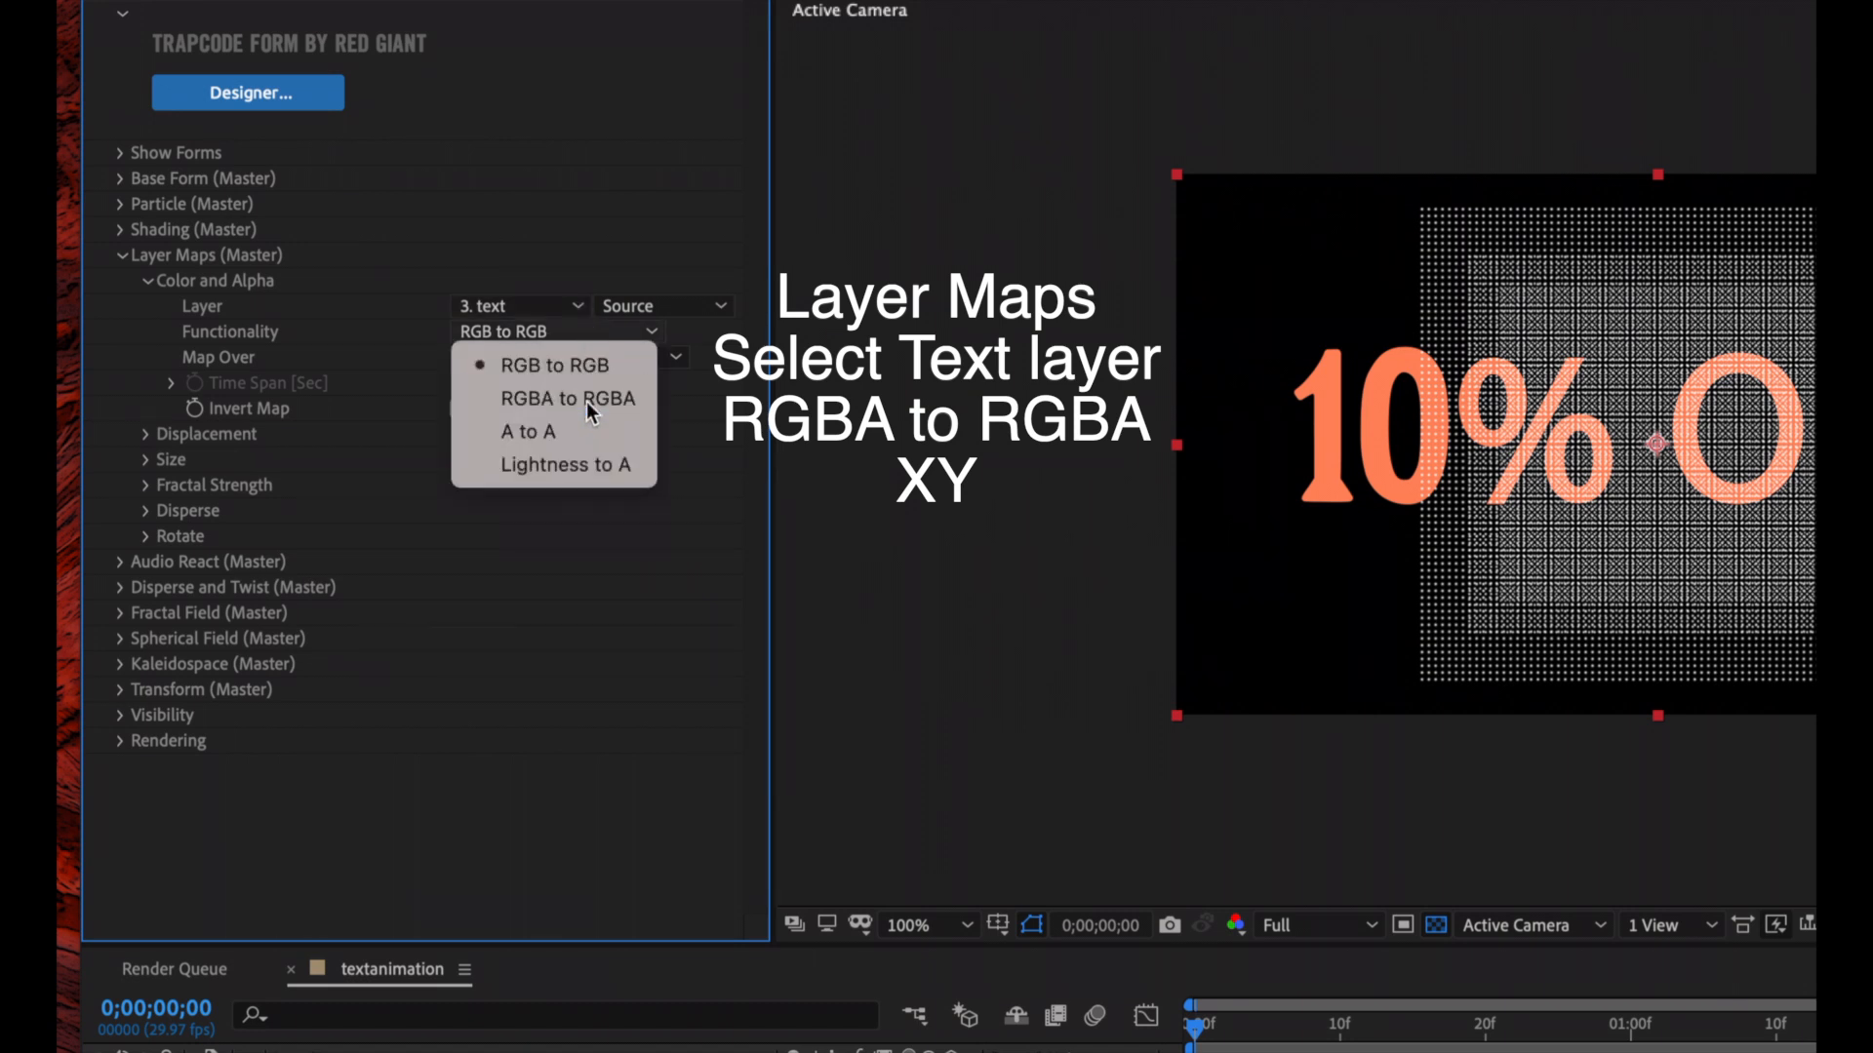
click(586, 400)
click(566, 355)
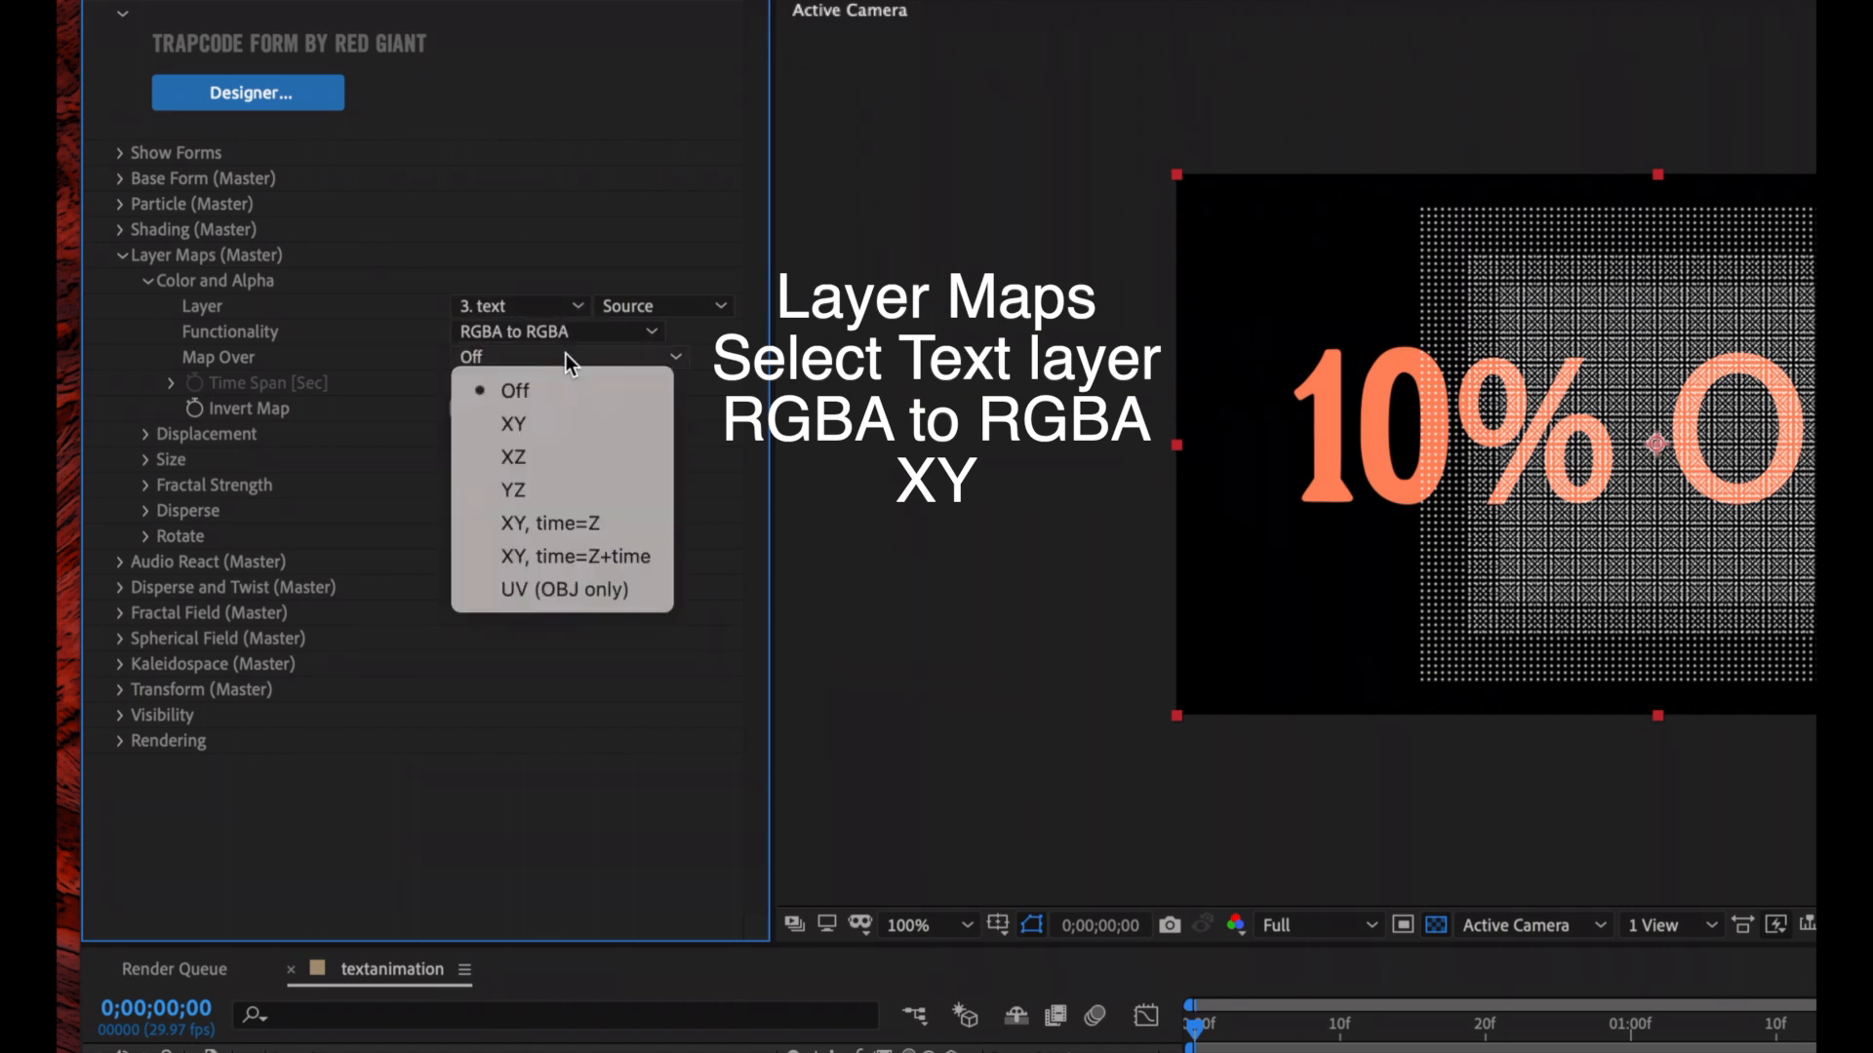
click(512, 427)
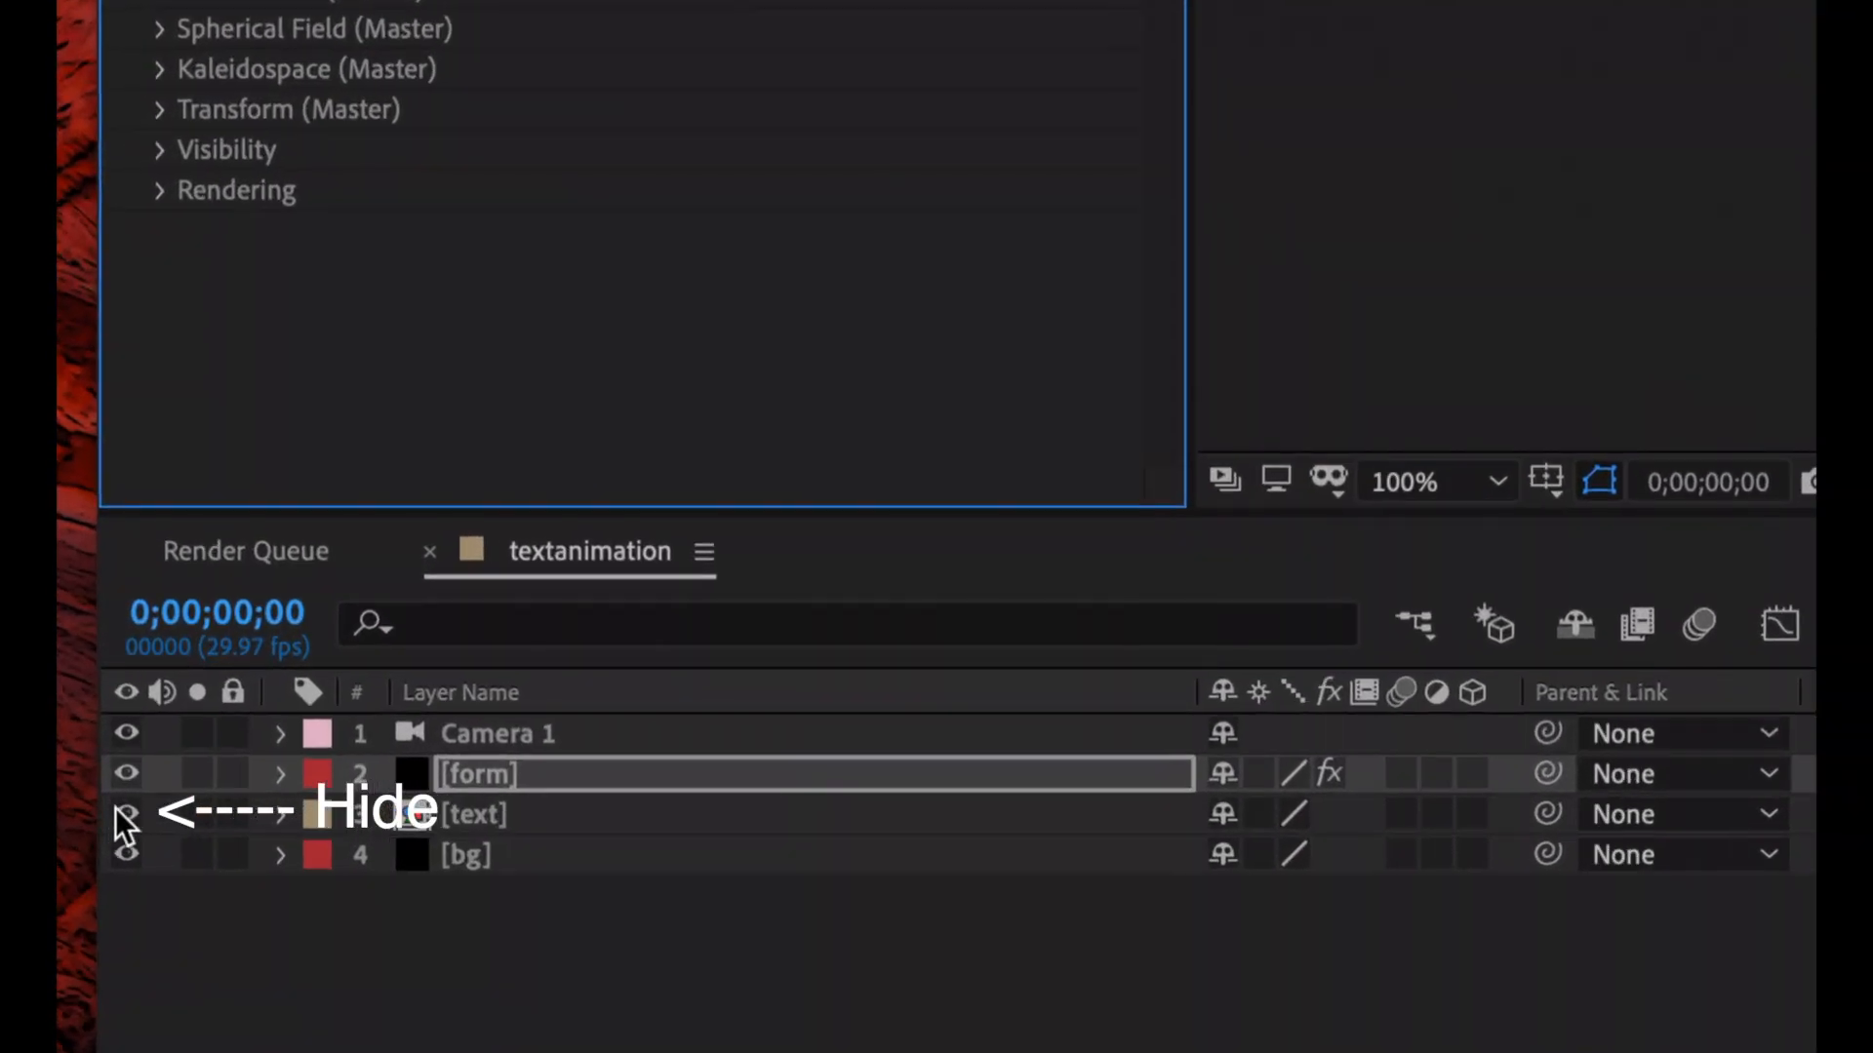
click(125, 812)
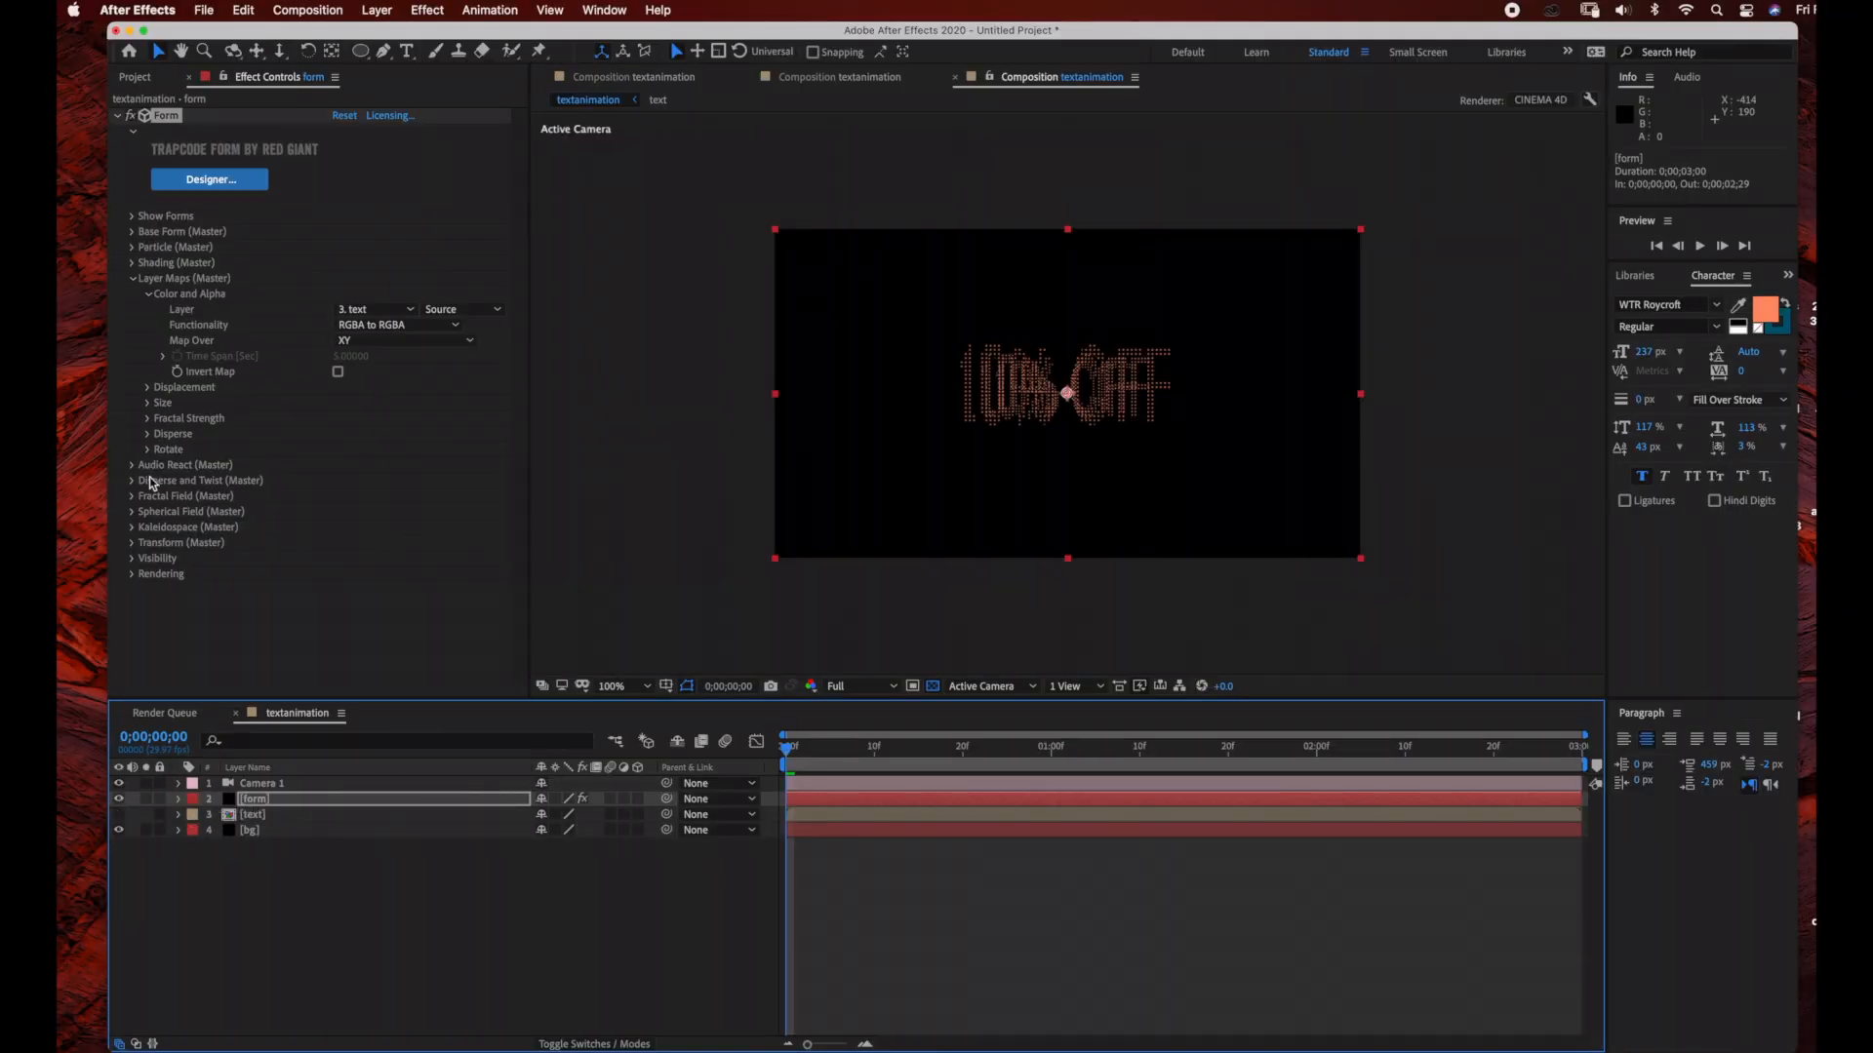
click(133, 279)
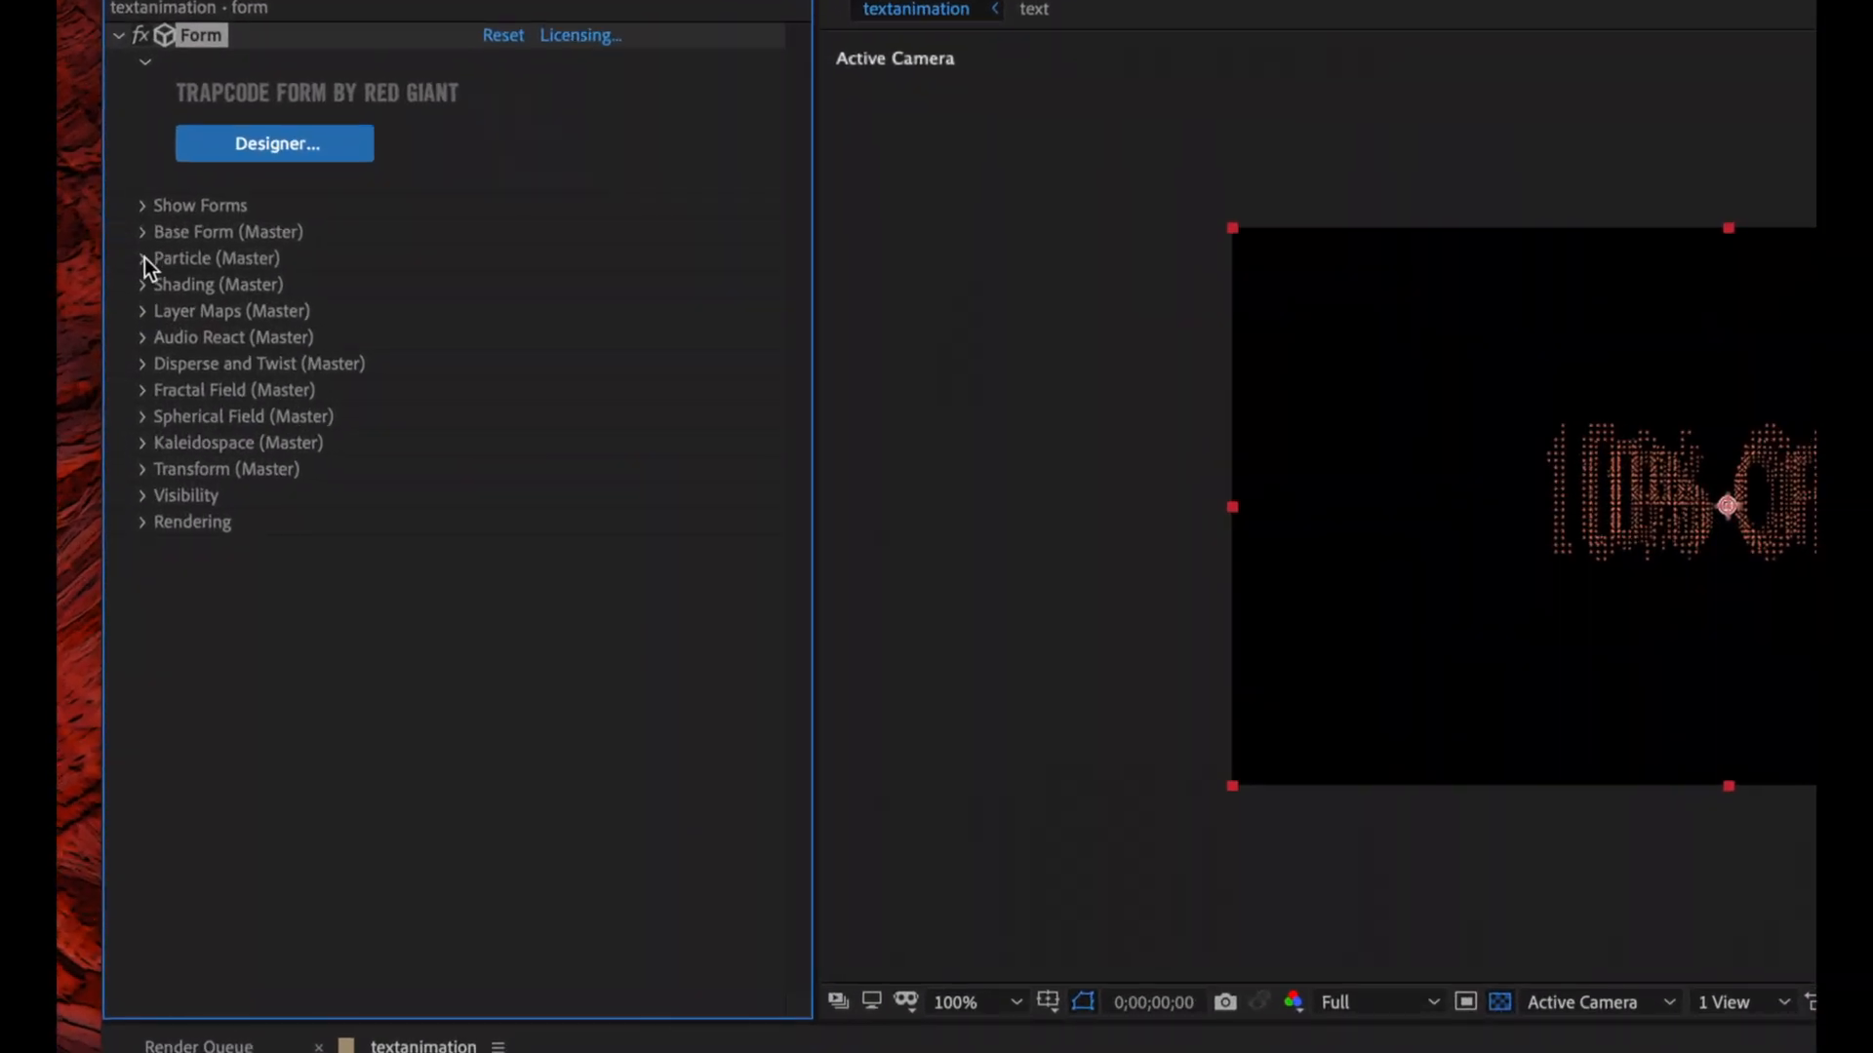
Switch the Base Form size to XYZ Individual and set Size X to 1280, Size Y to 720 and Size Z to 1
click(144, 259)
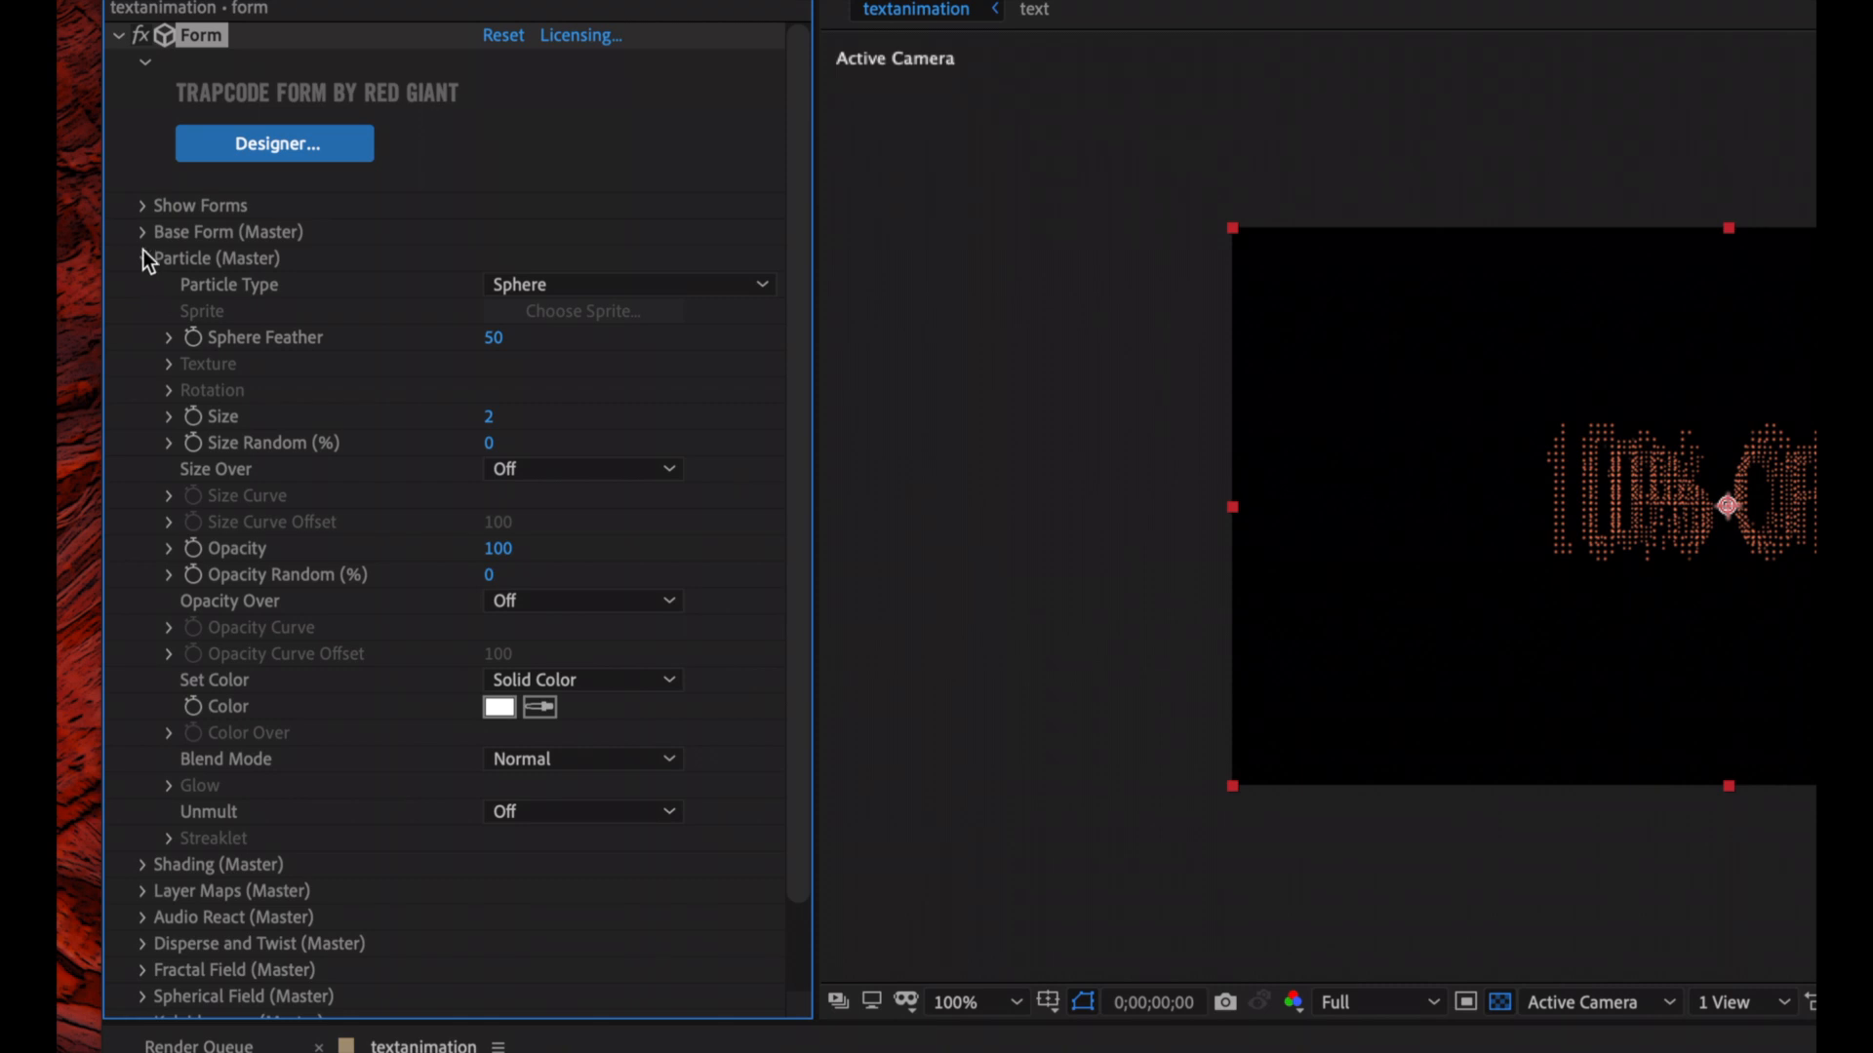
click(144, 261)
click(143, 234)
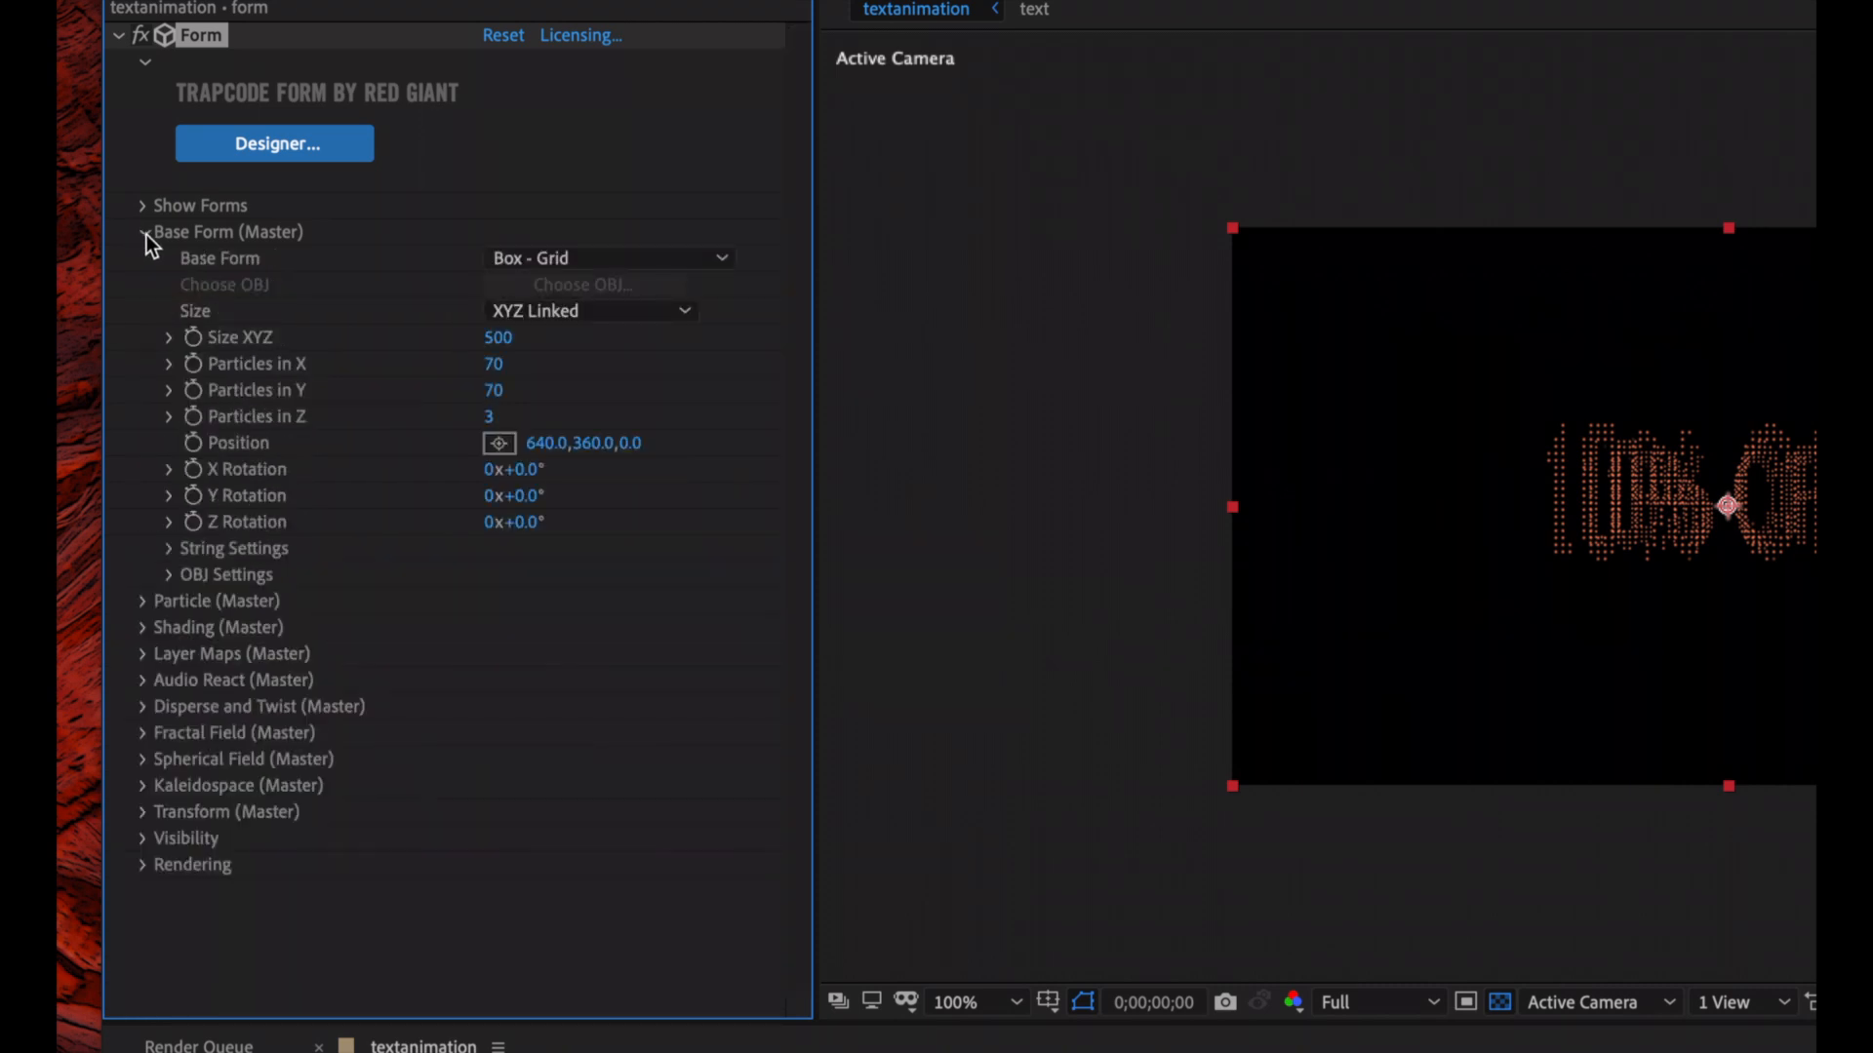
click(581, 307)
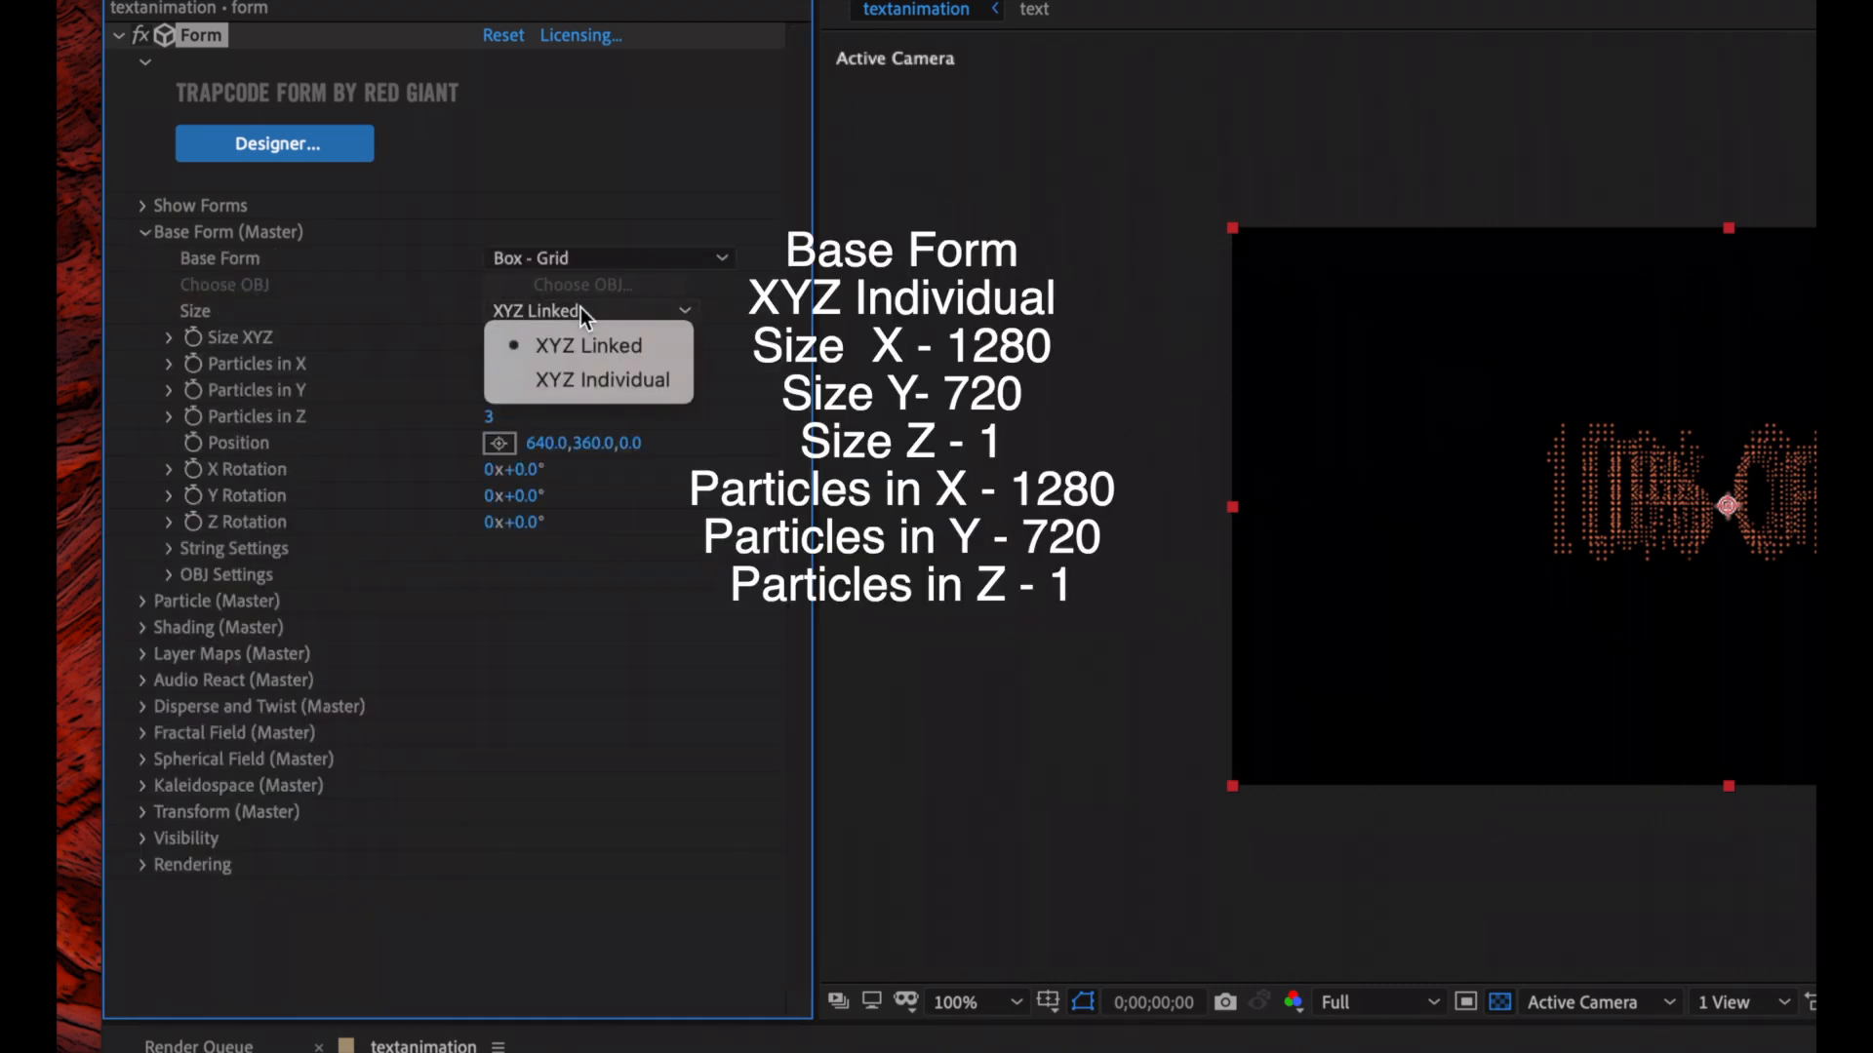
click(585, 380)
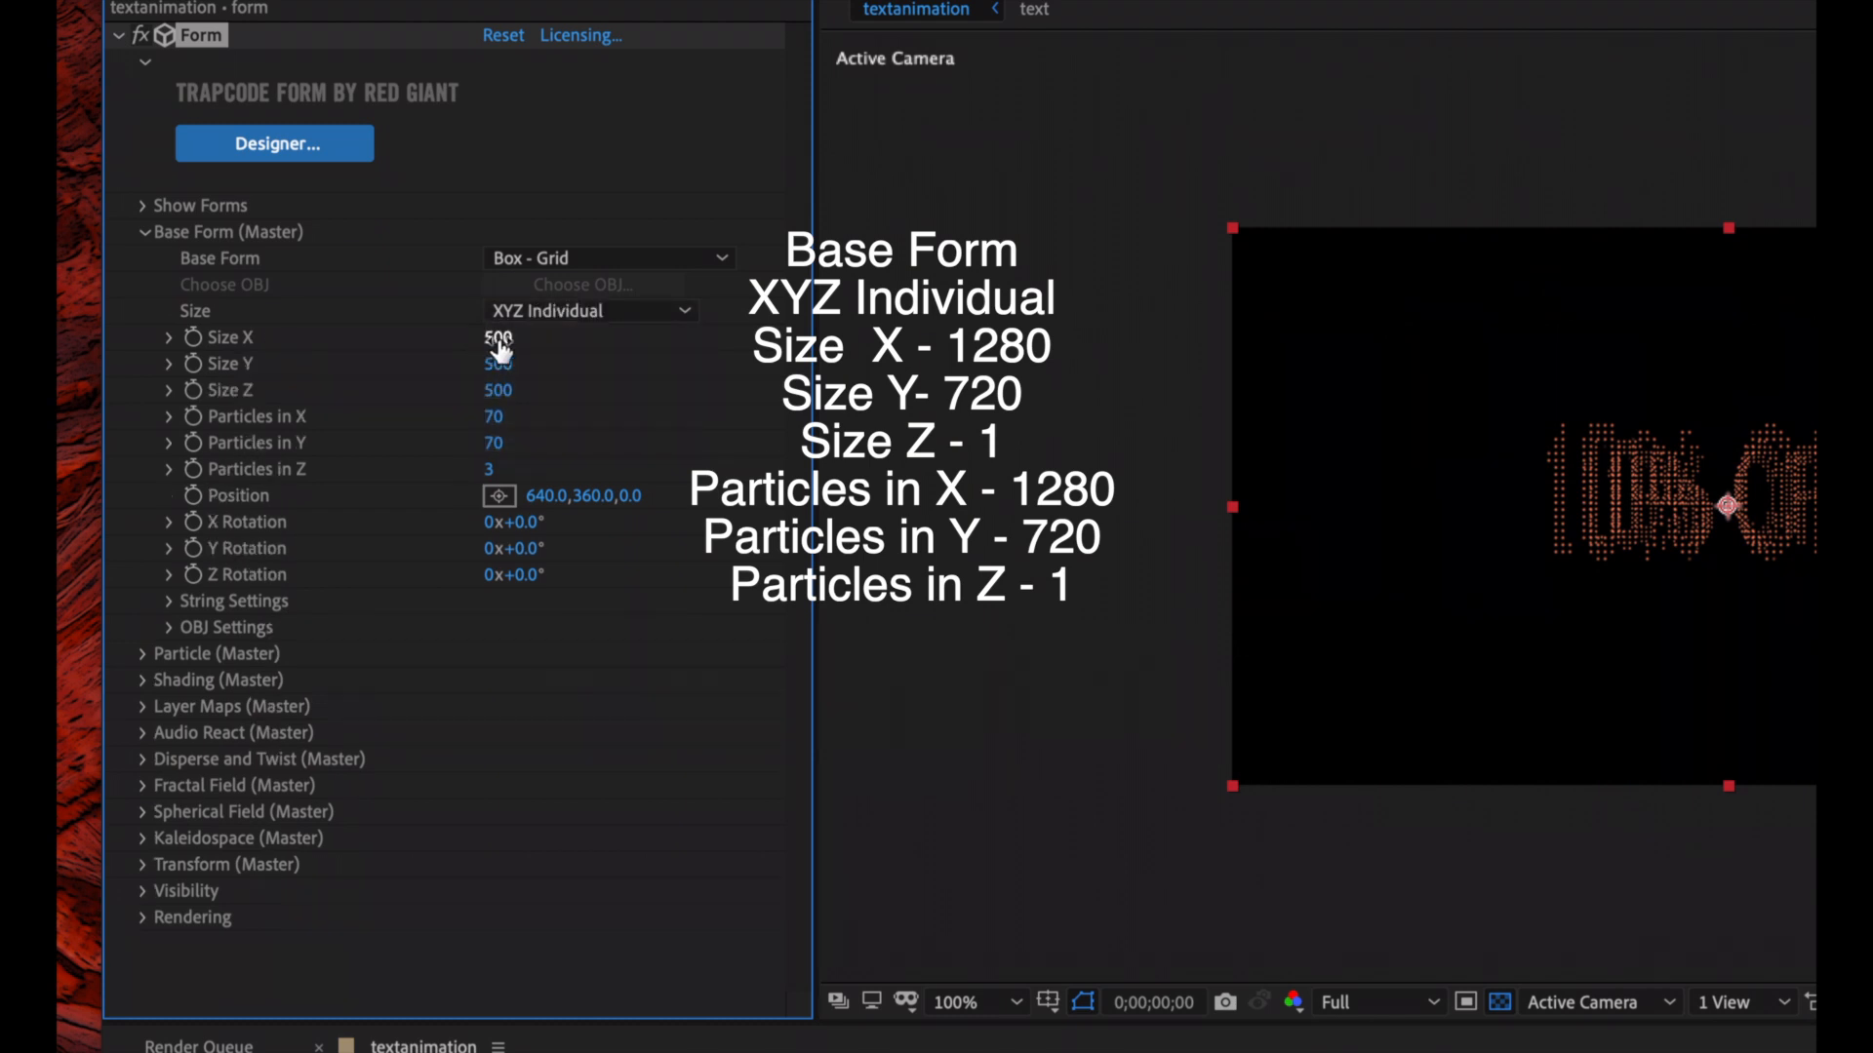
text(1280)
click(500, 376)
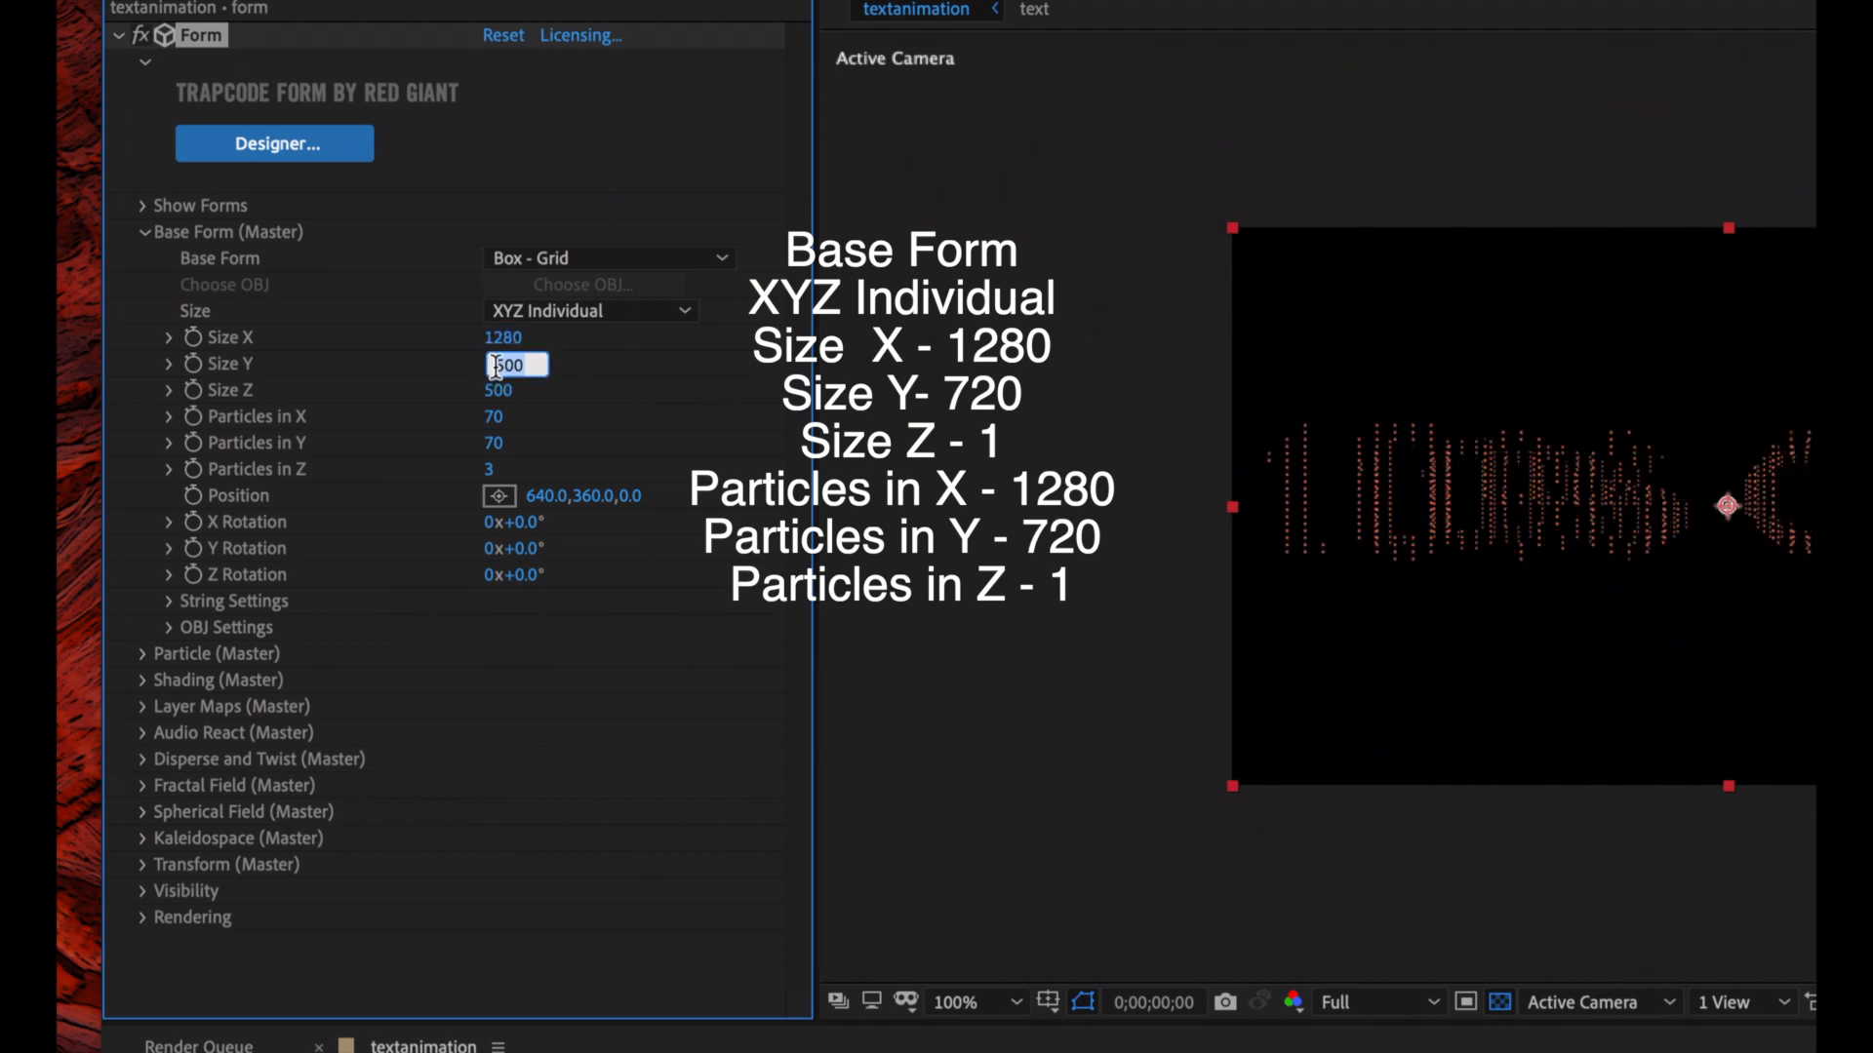
text(720)
click(500, 390)
text(1)
key(Return)
Set the Base Form's particle counts to 1280 in X, 720 in Y and 1 in Z
click(497, 416)
text(1280)
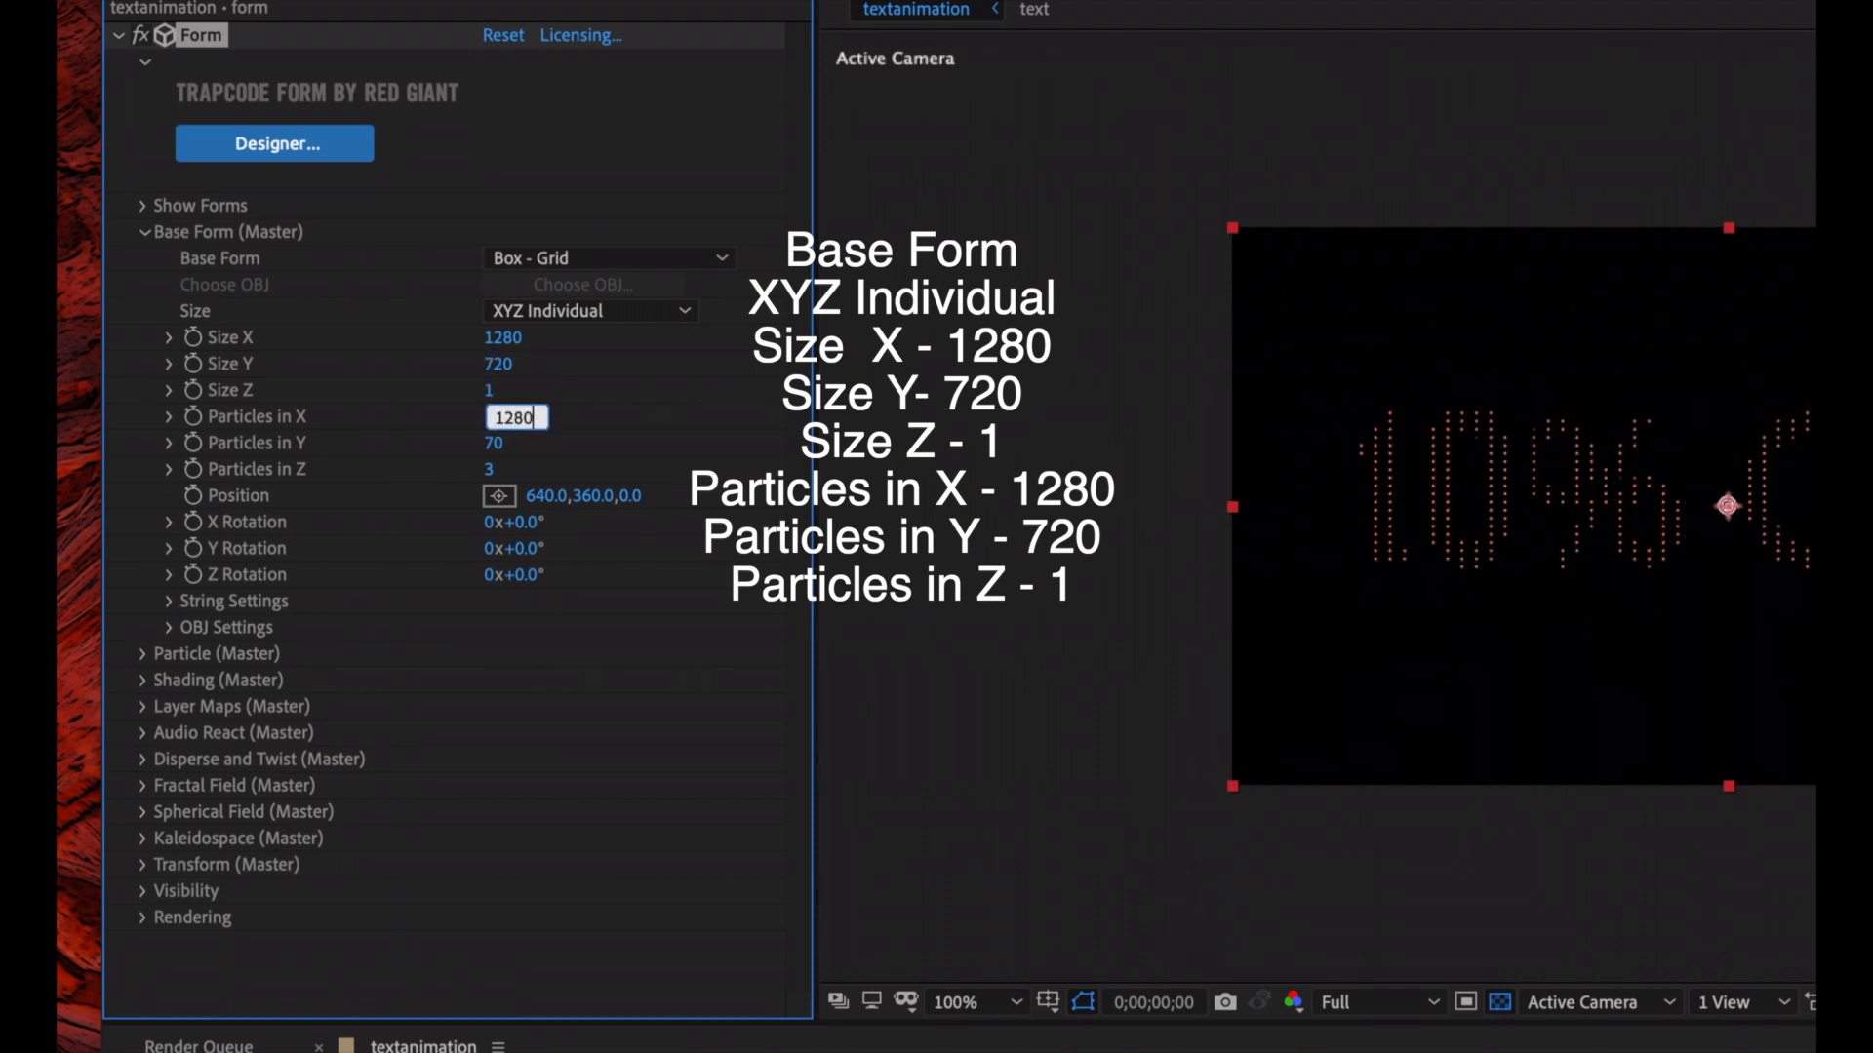
click(496, 444)
text(720)
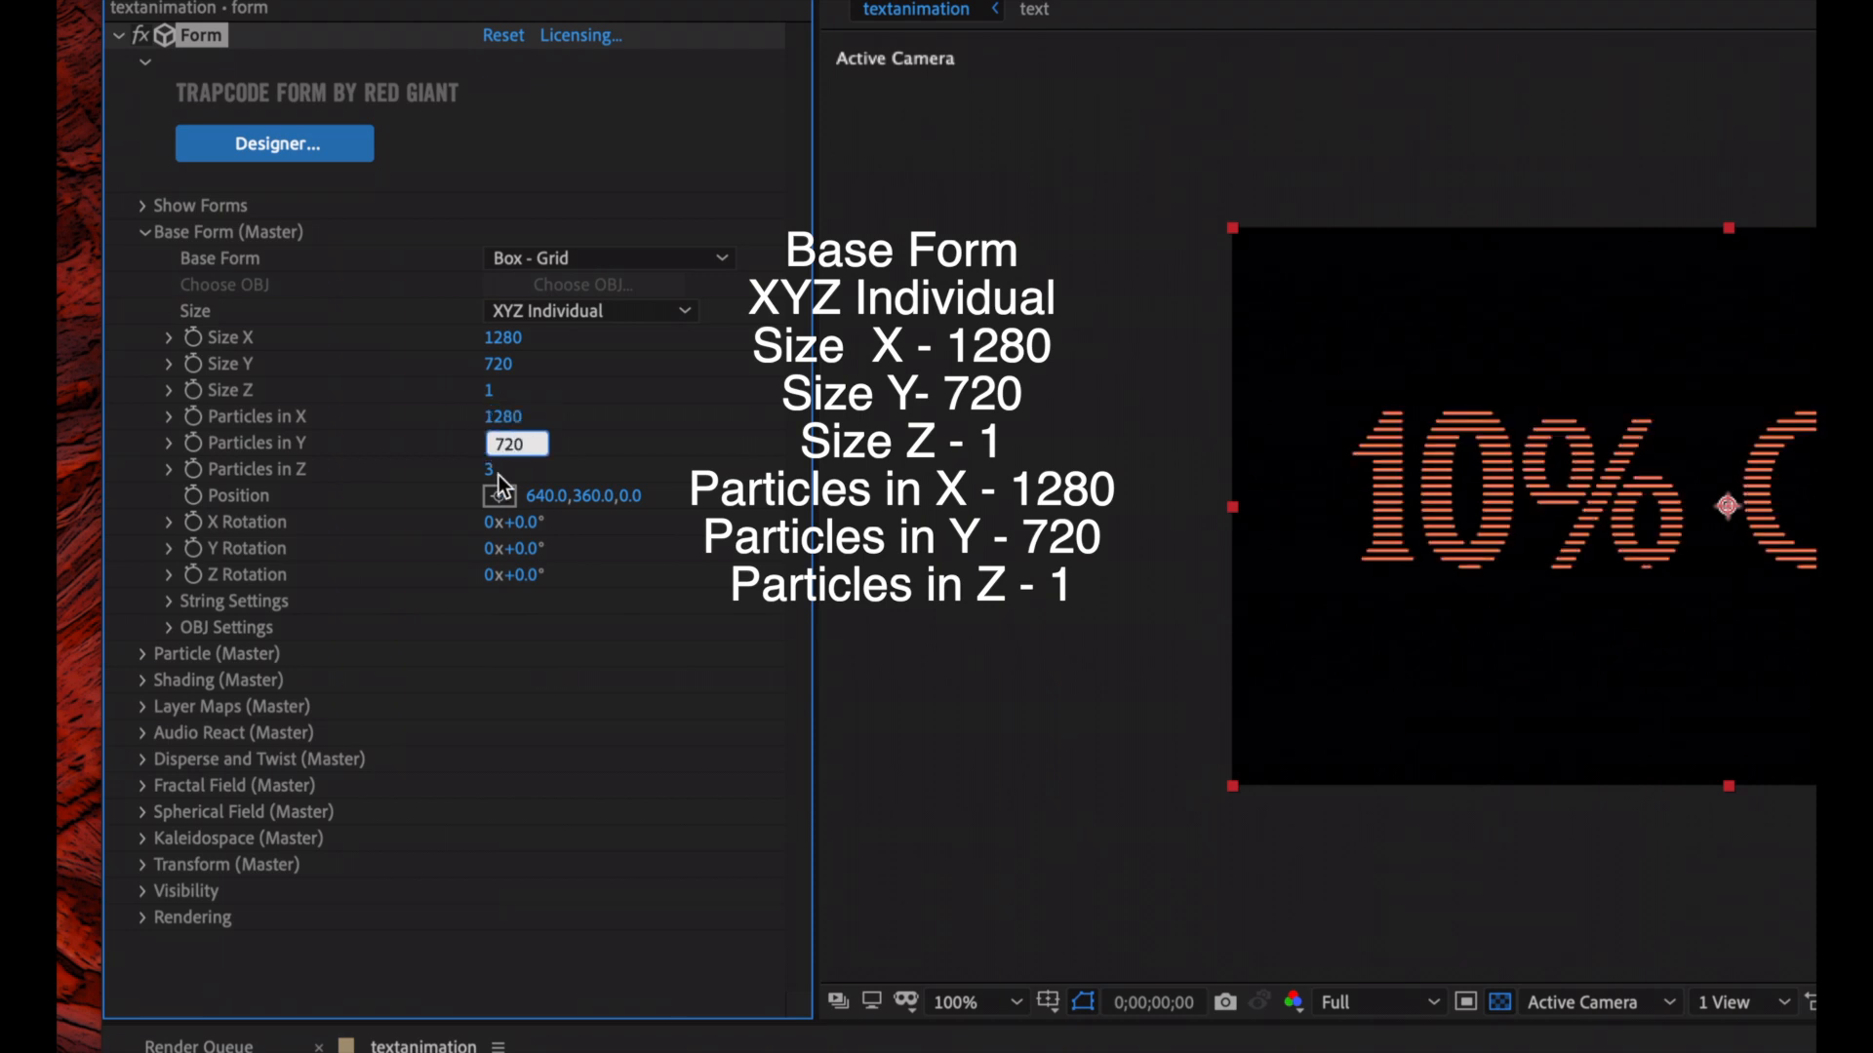
click(491, 469)
text(1)
key(Return)
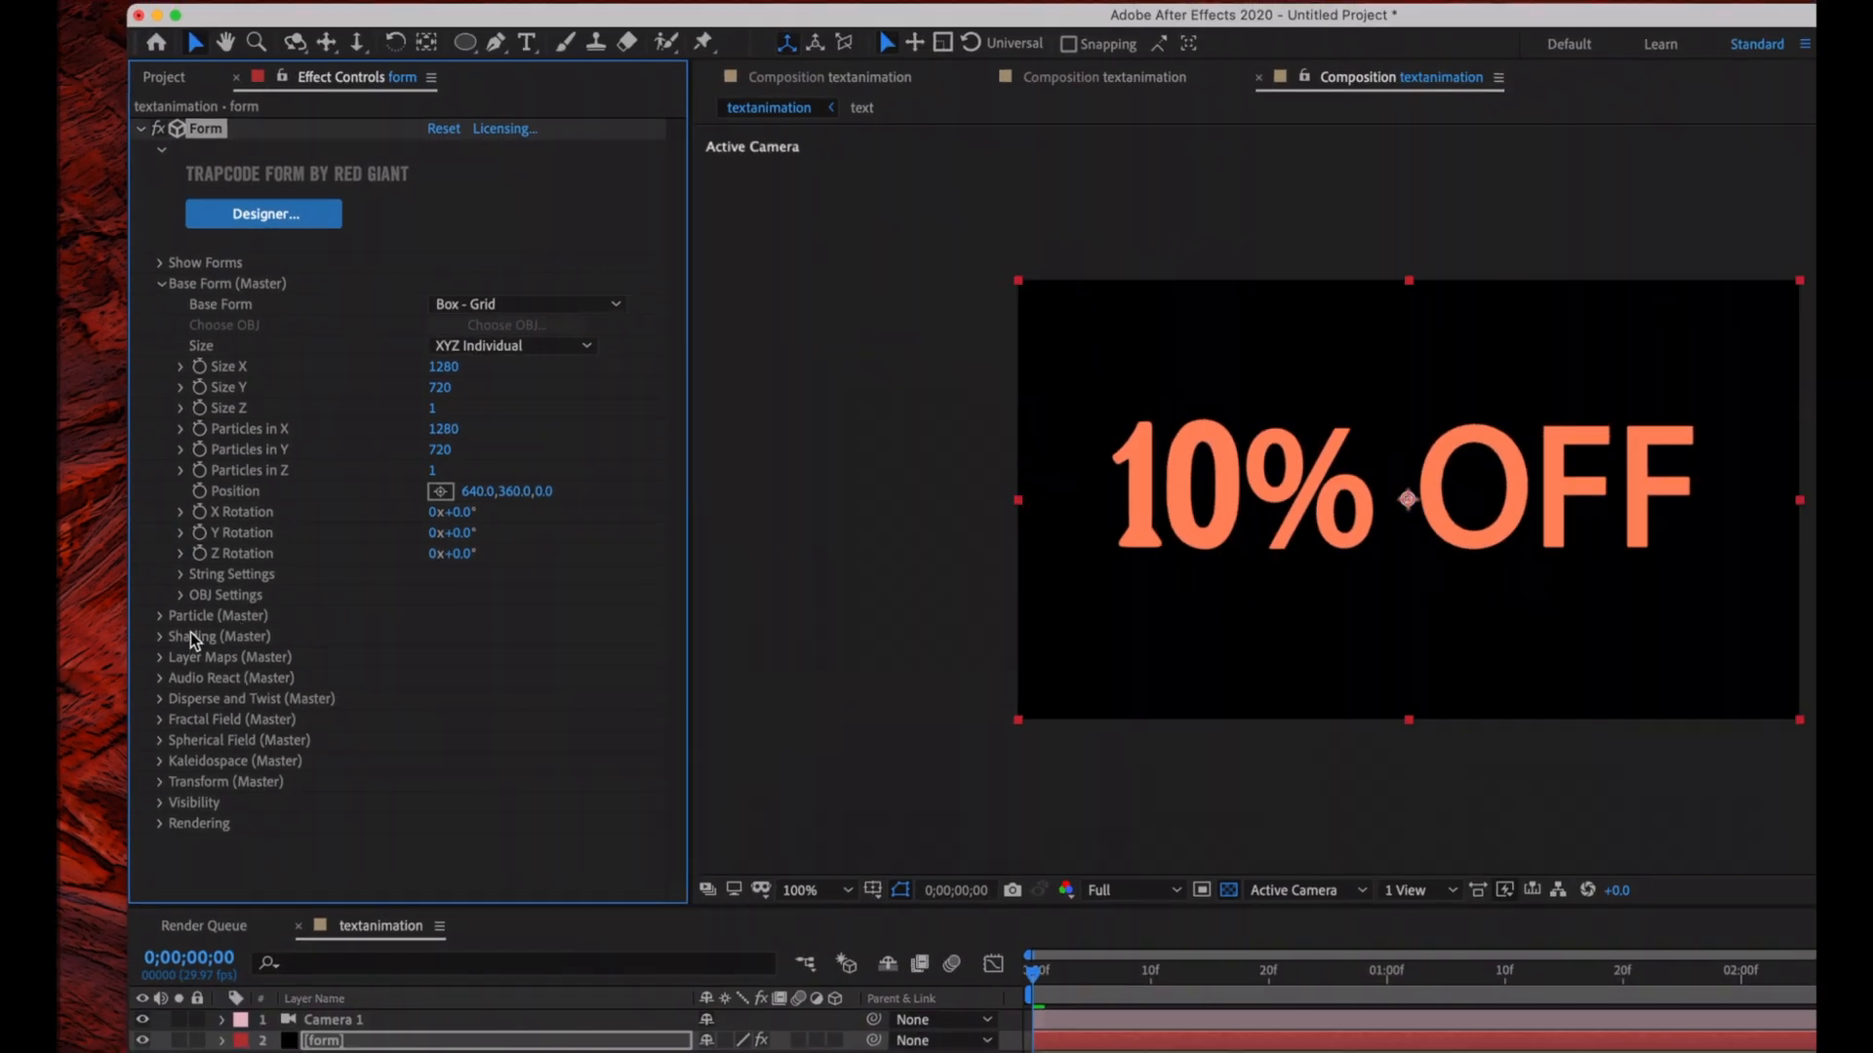
Set the Particle (Master) size to 1 and collapse the Base Form and Particle settings
click(156, 616)
scroll(160, 617, down, 3)
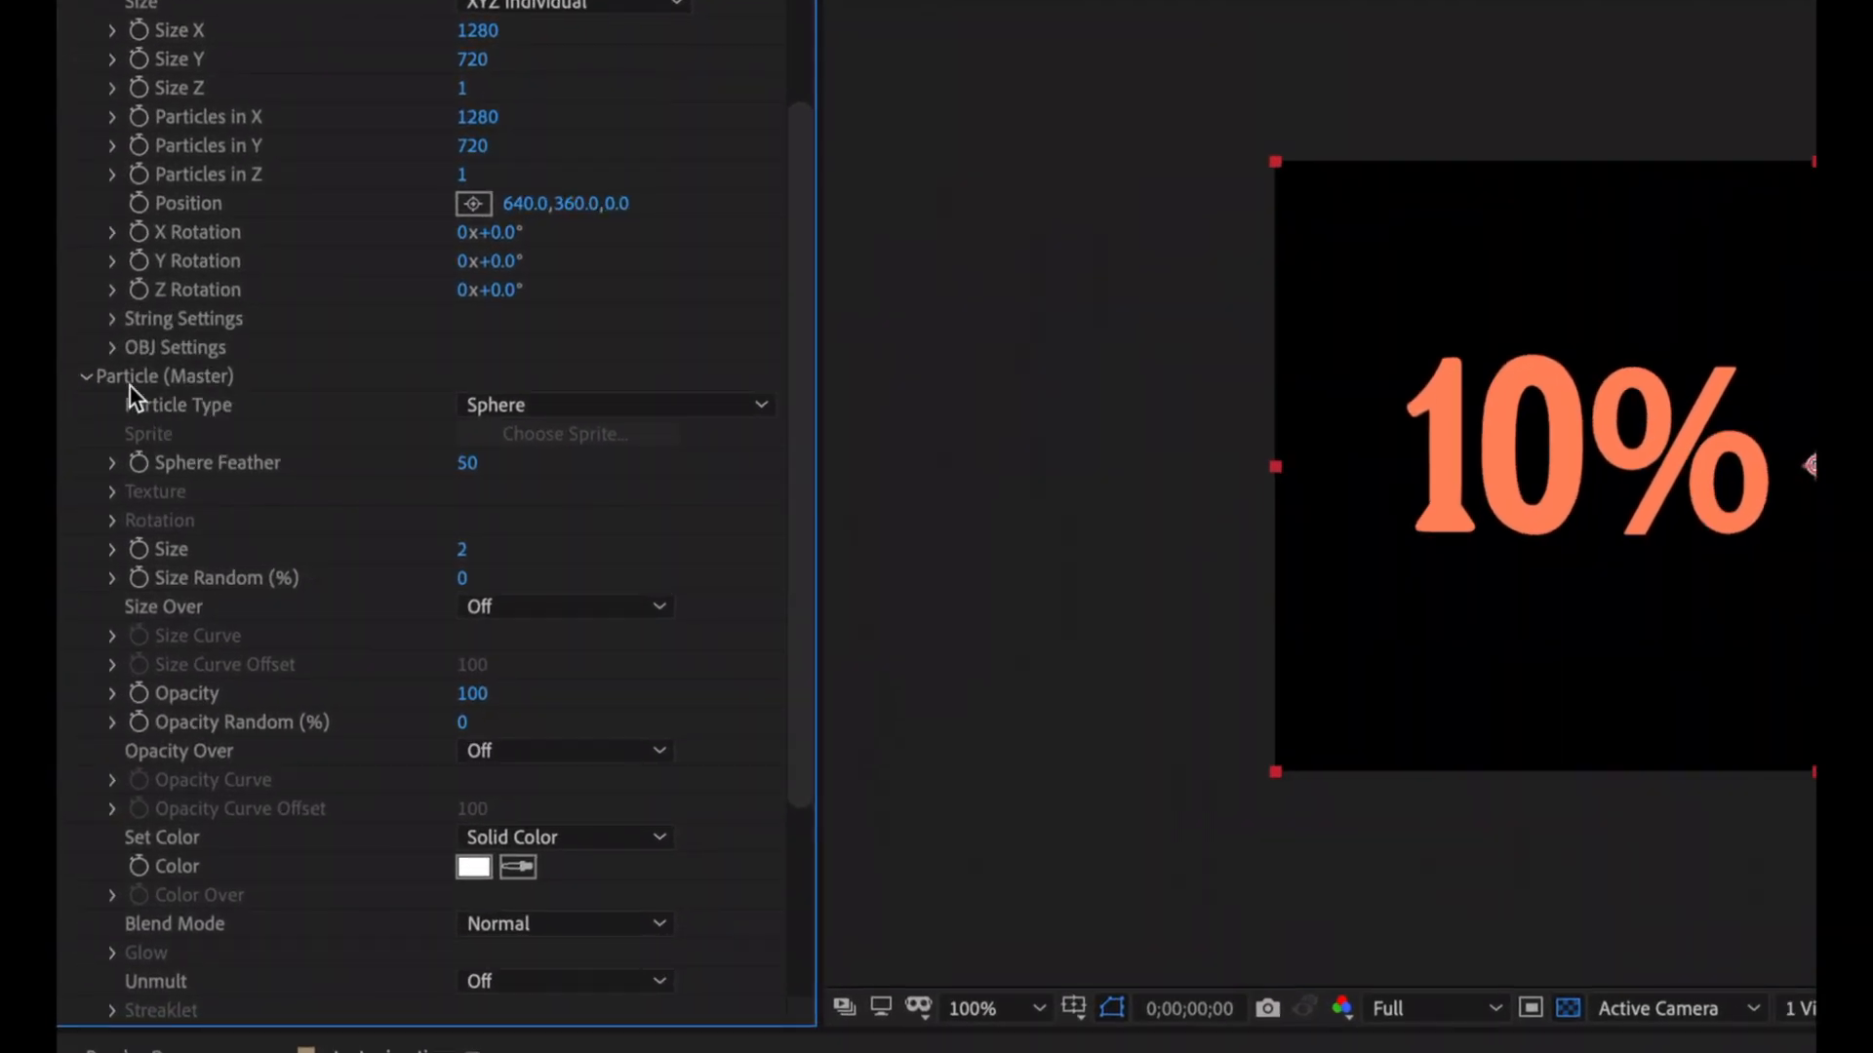
click(466, 551)
text(1)
key(Return)
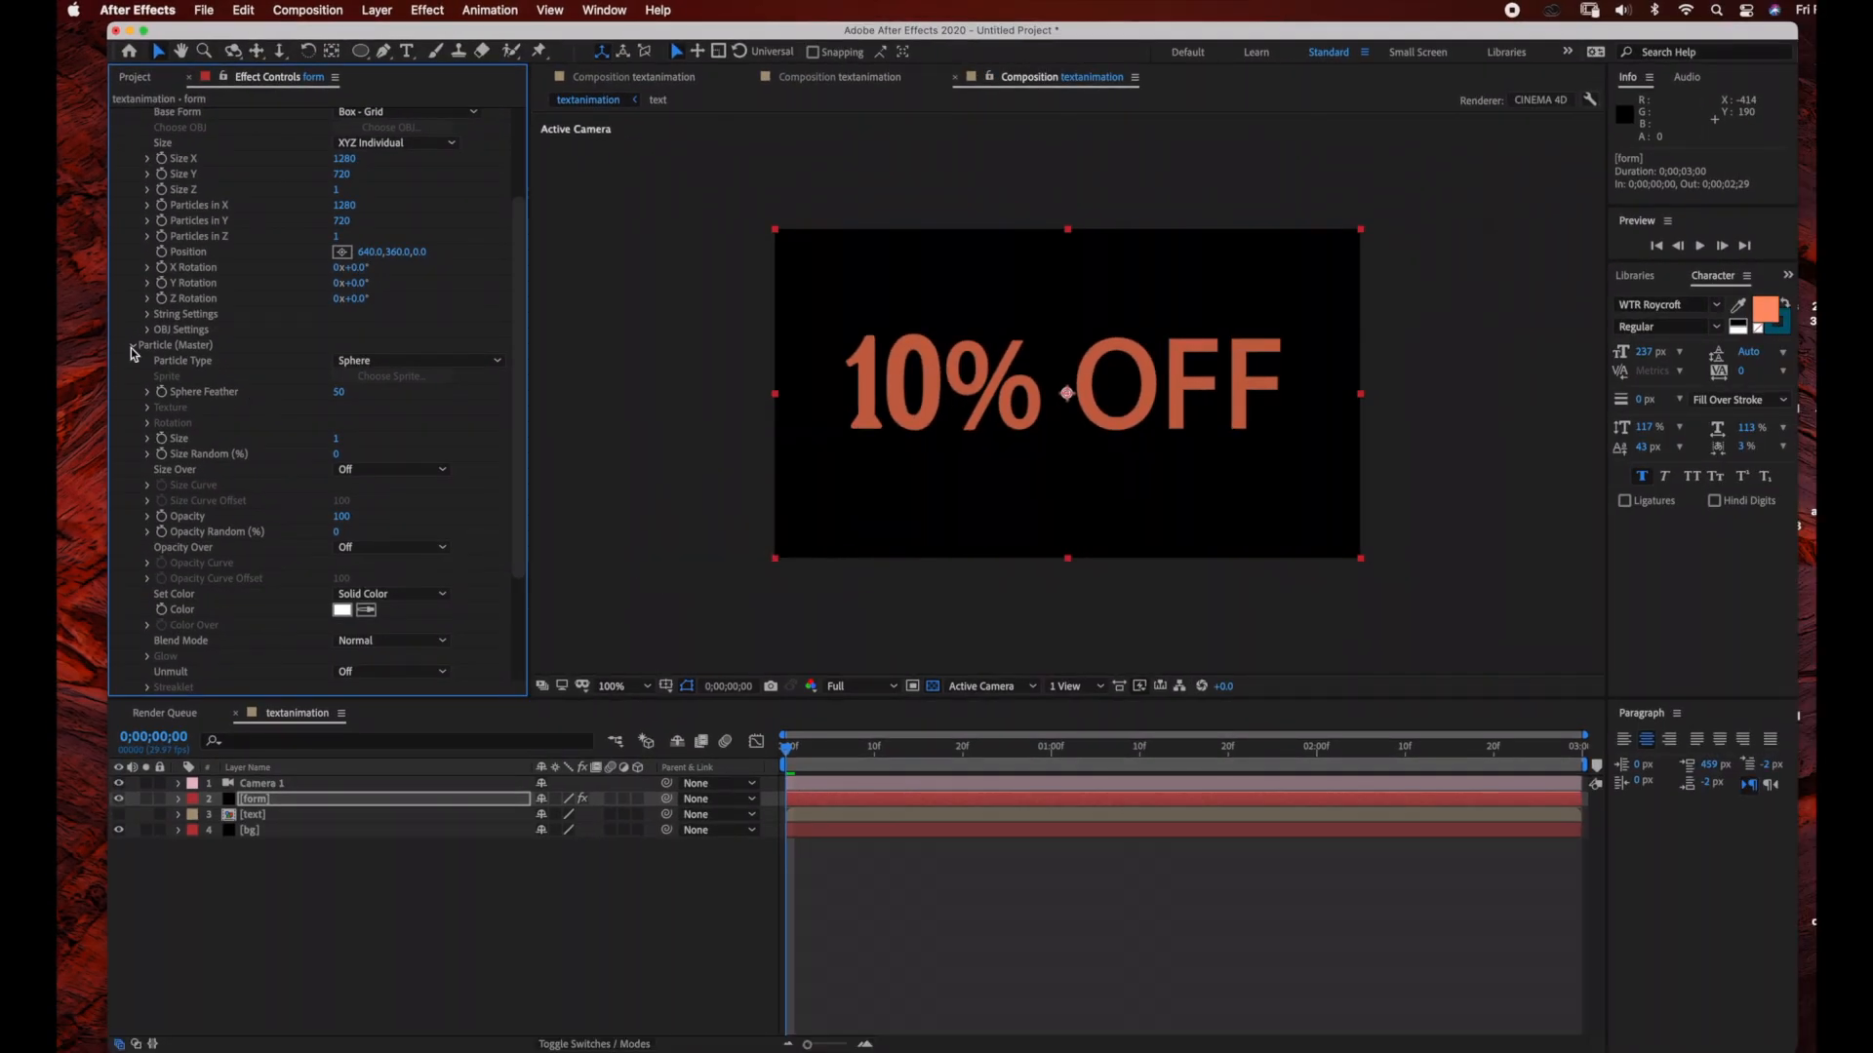
scroll(210, 346, up, 5)
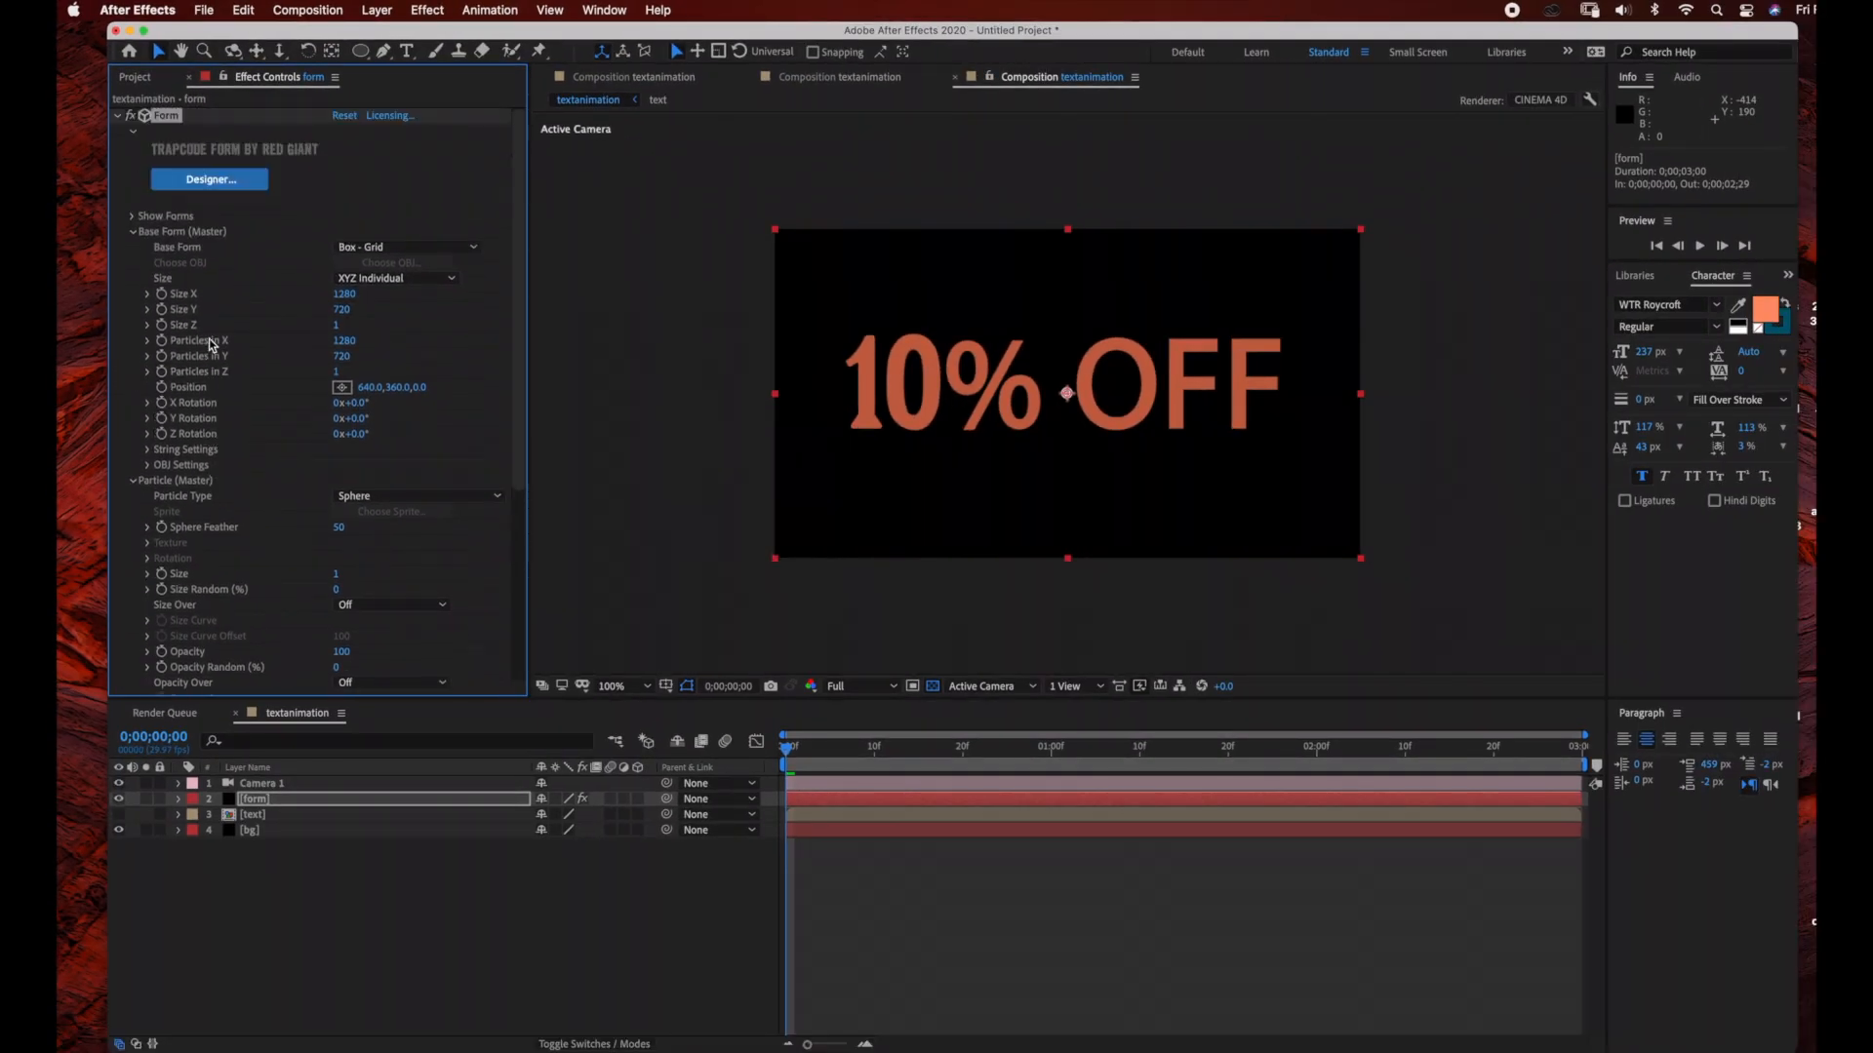
click(136, 234)
click(133, 247)
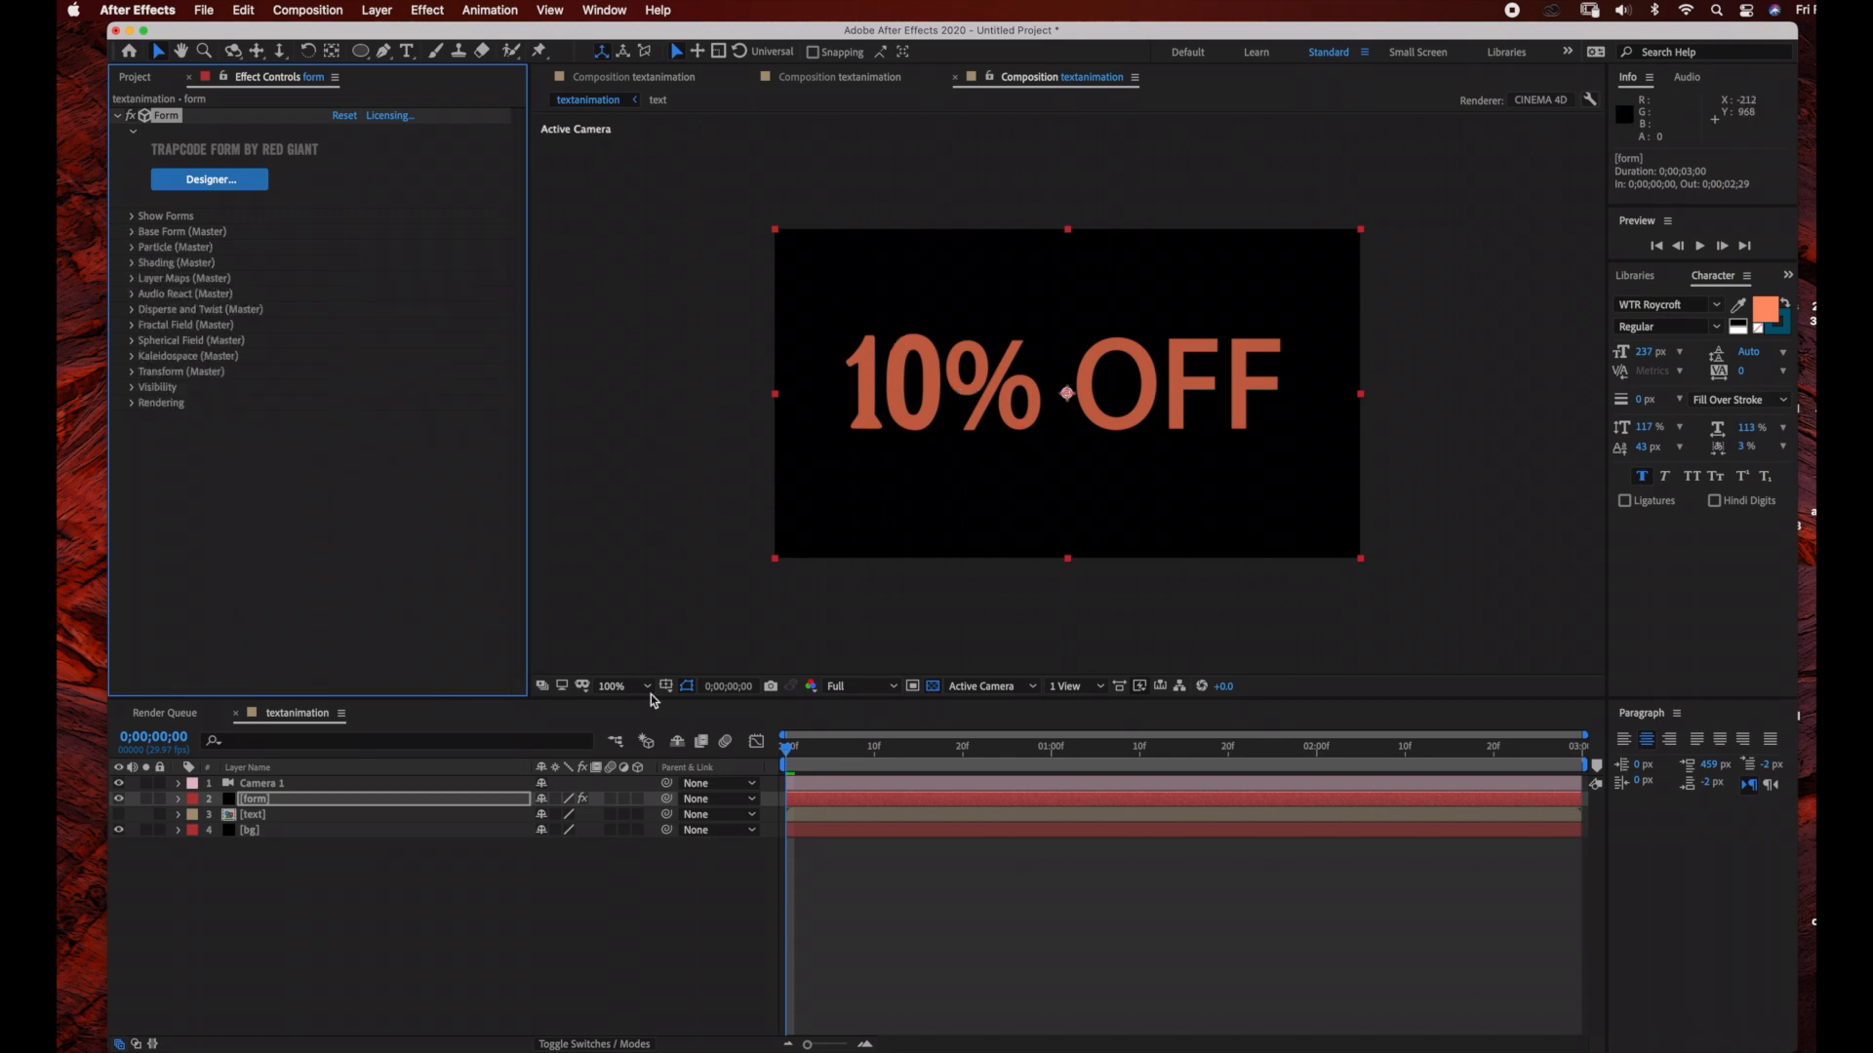
Start keyframing Camera 1's Point of Interest at 0;00;00;00 with an X value of 2200
click(282, 785)
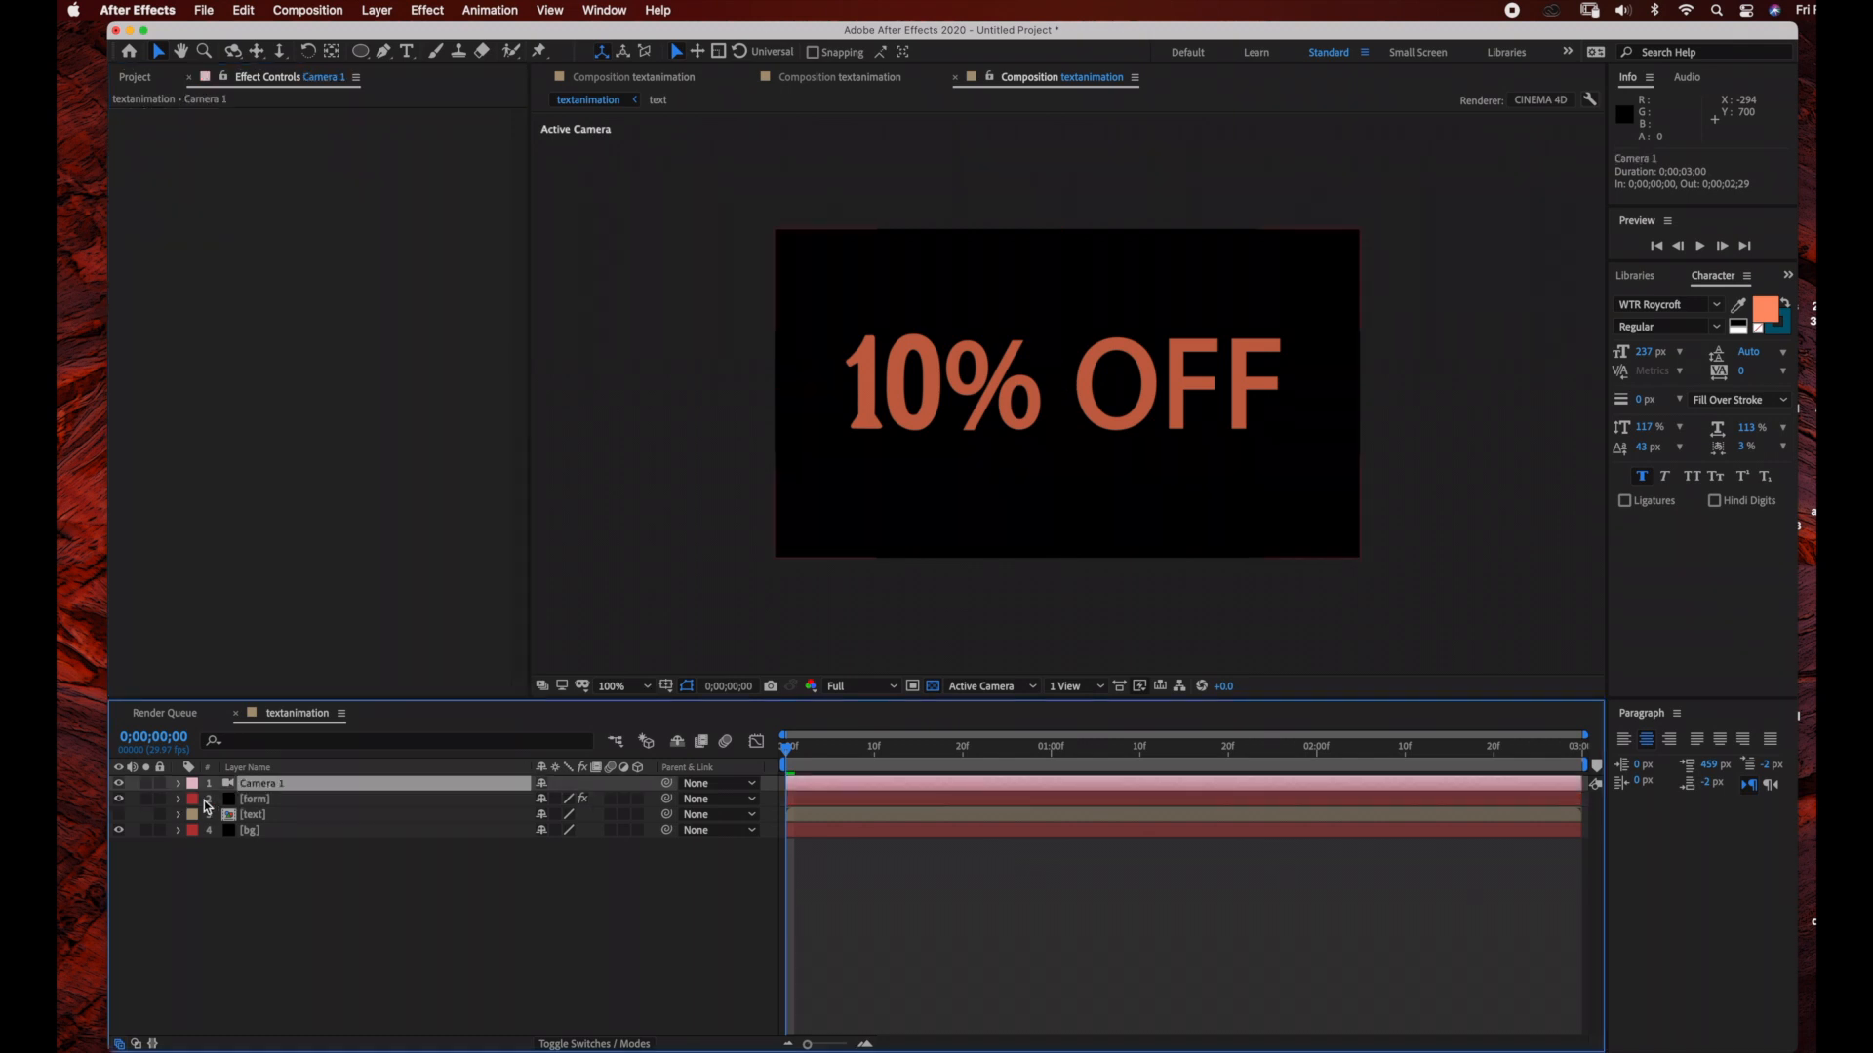
click(177, 782)
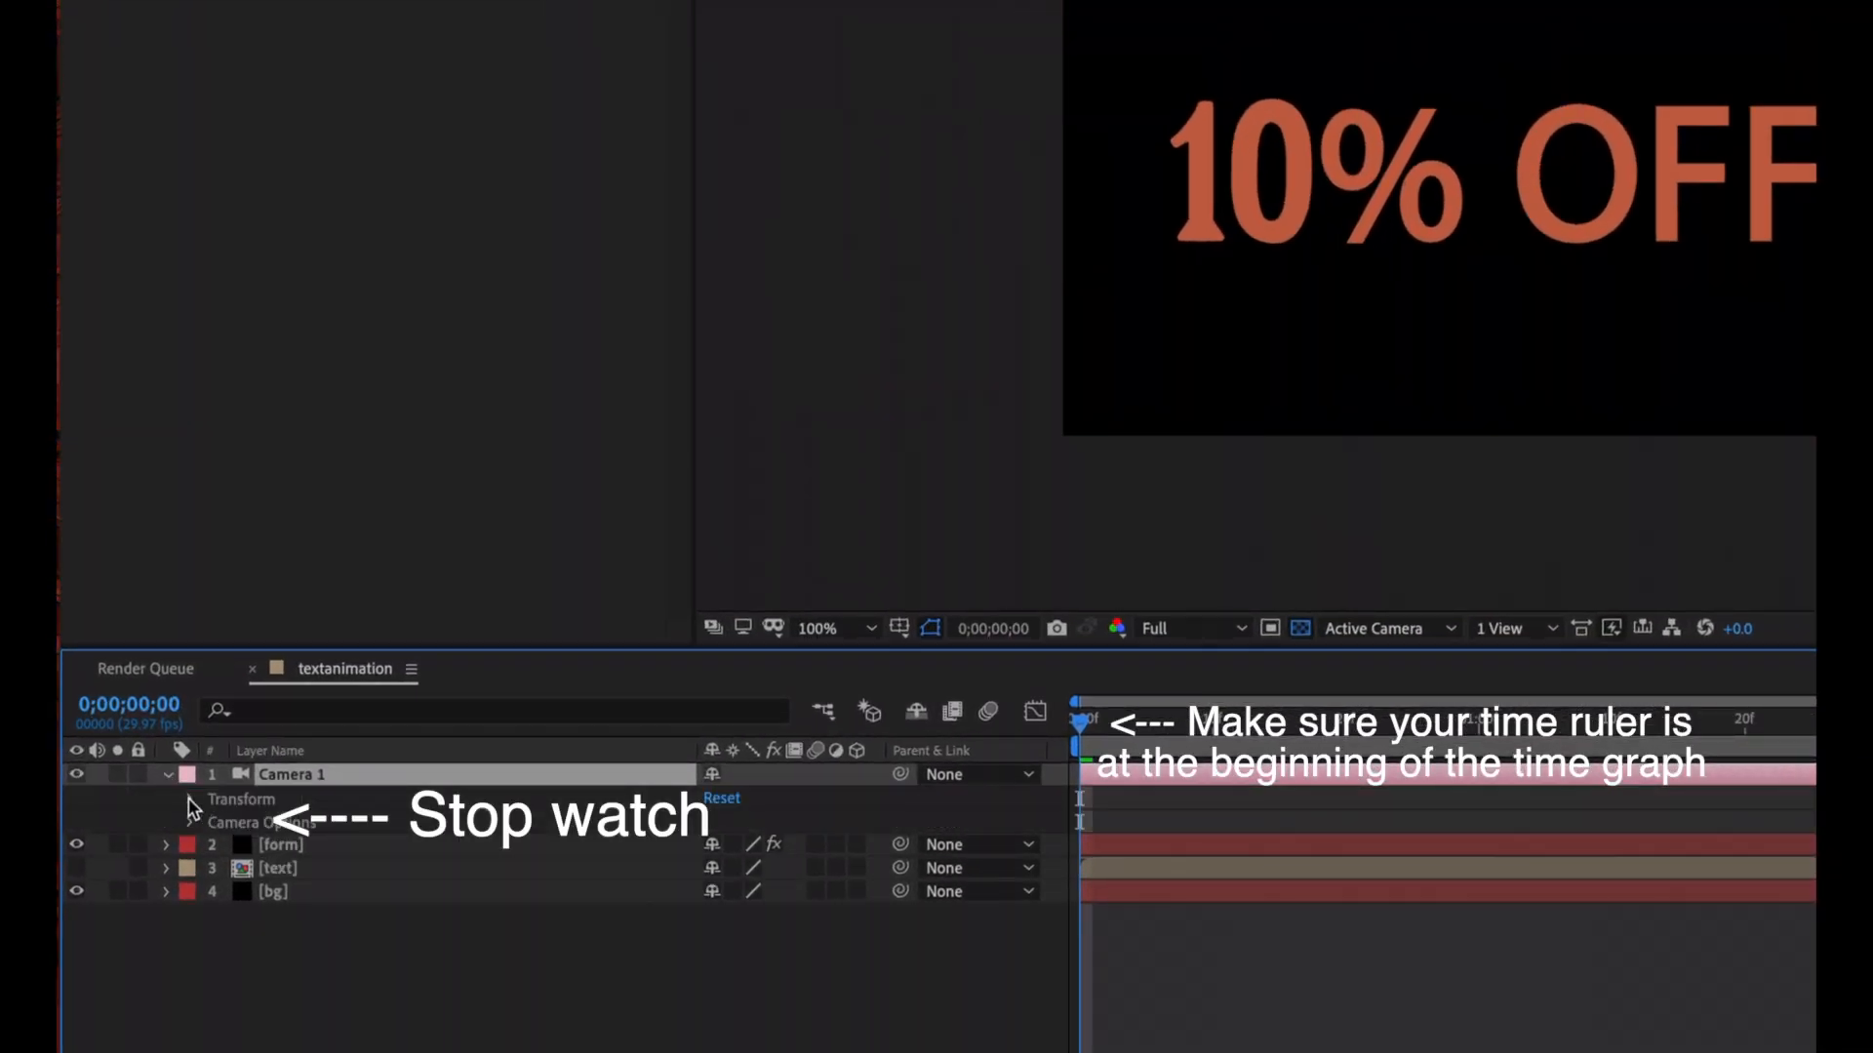
click(189, 798)
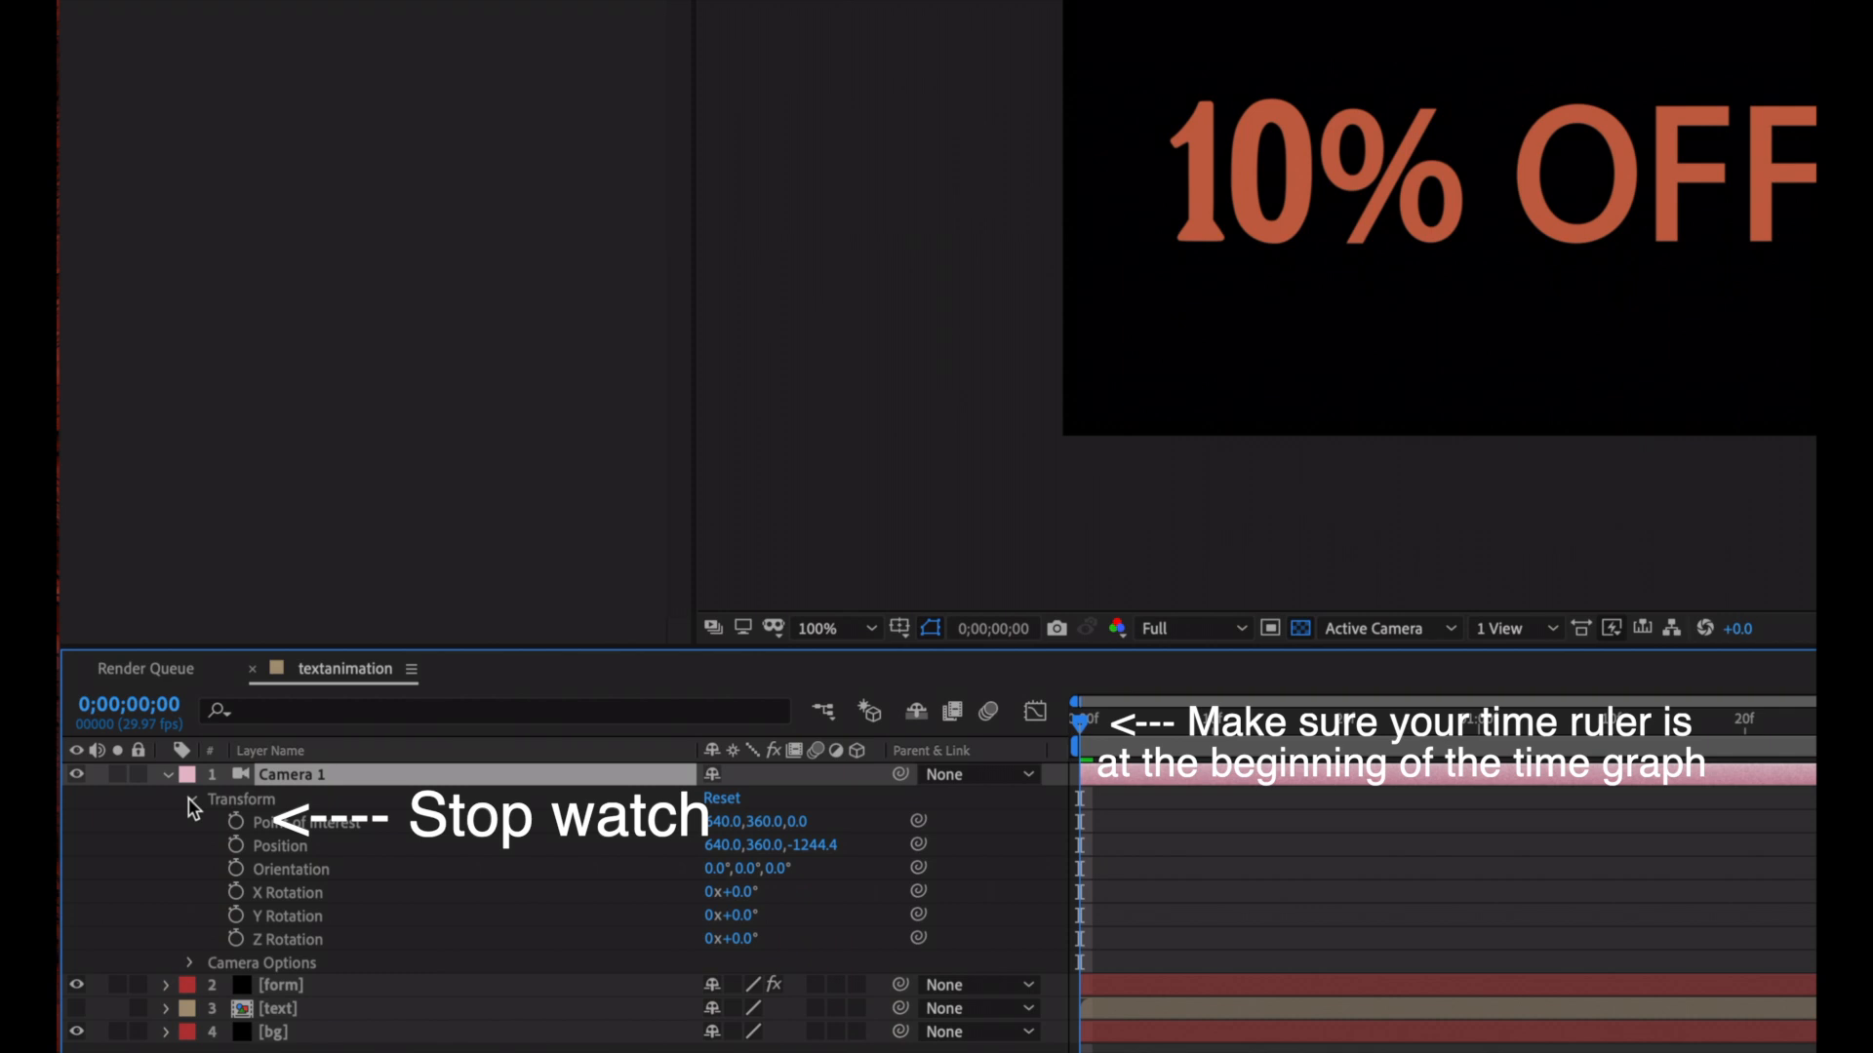
click(237, 823)
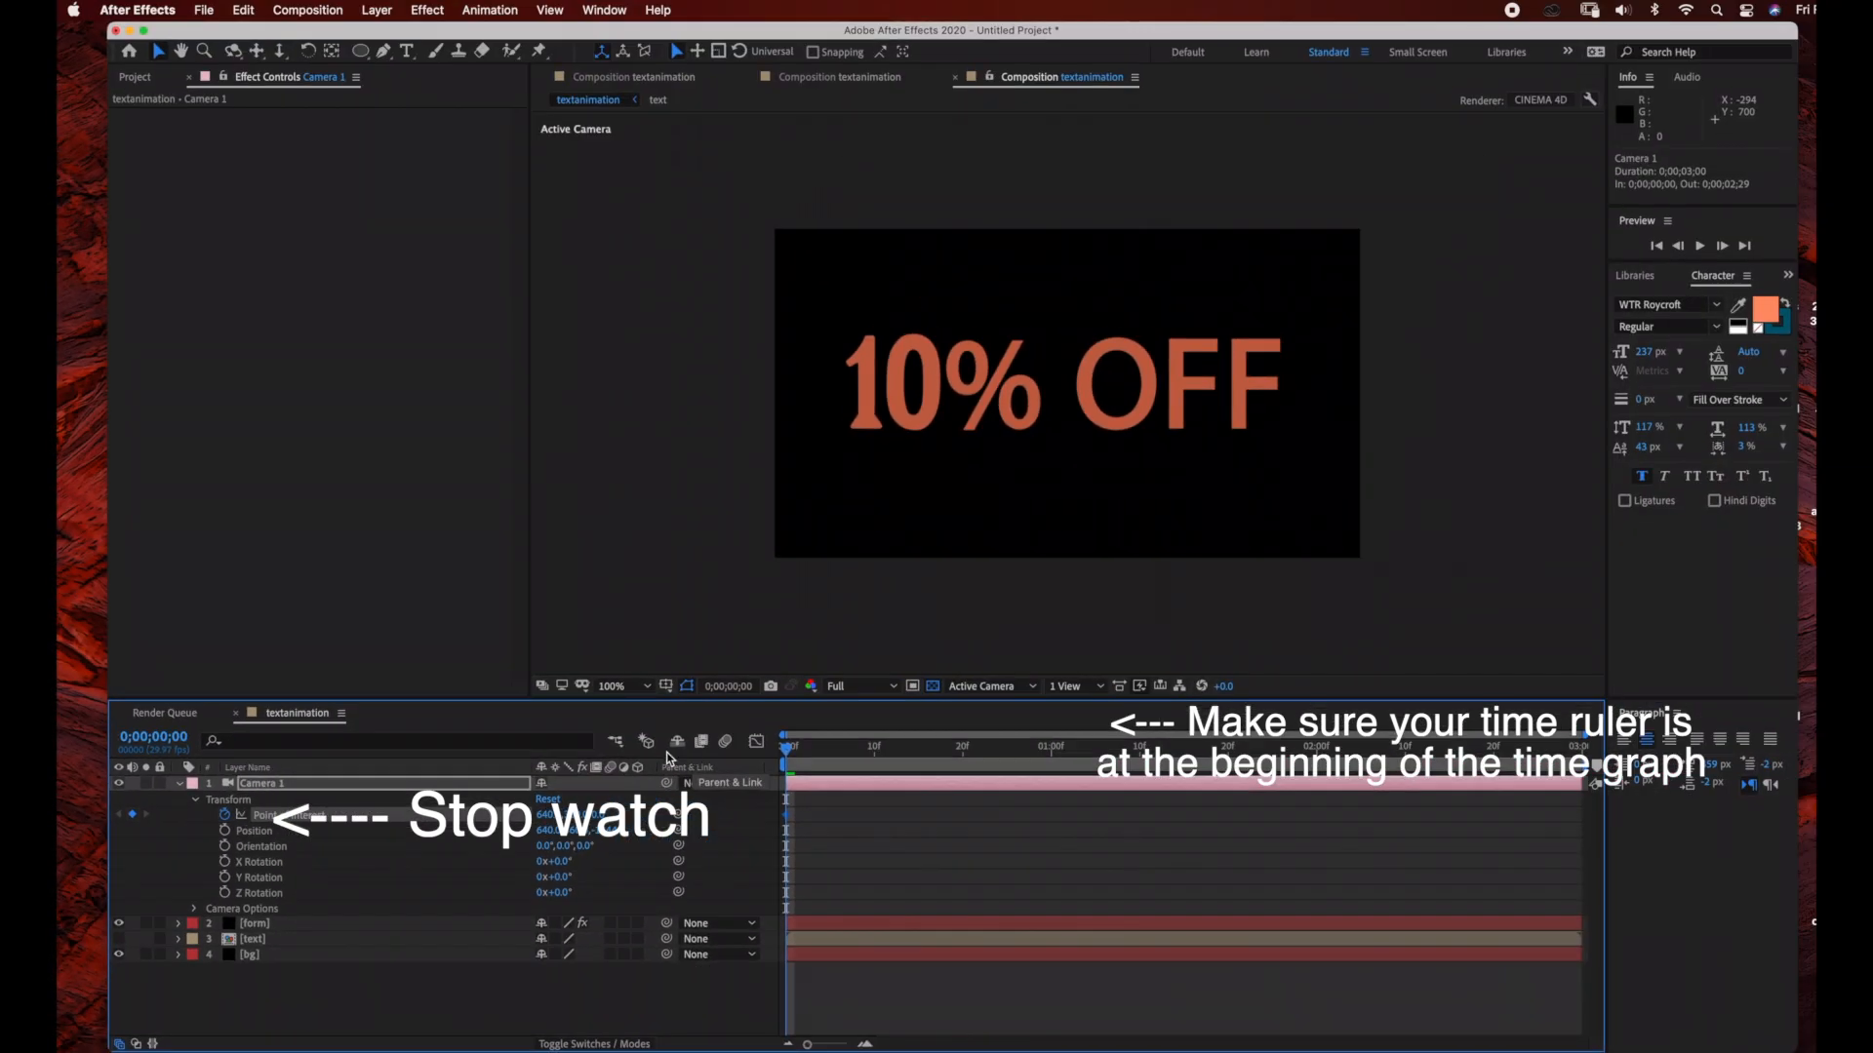
click(548, 816)
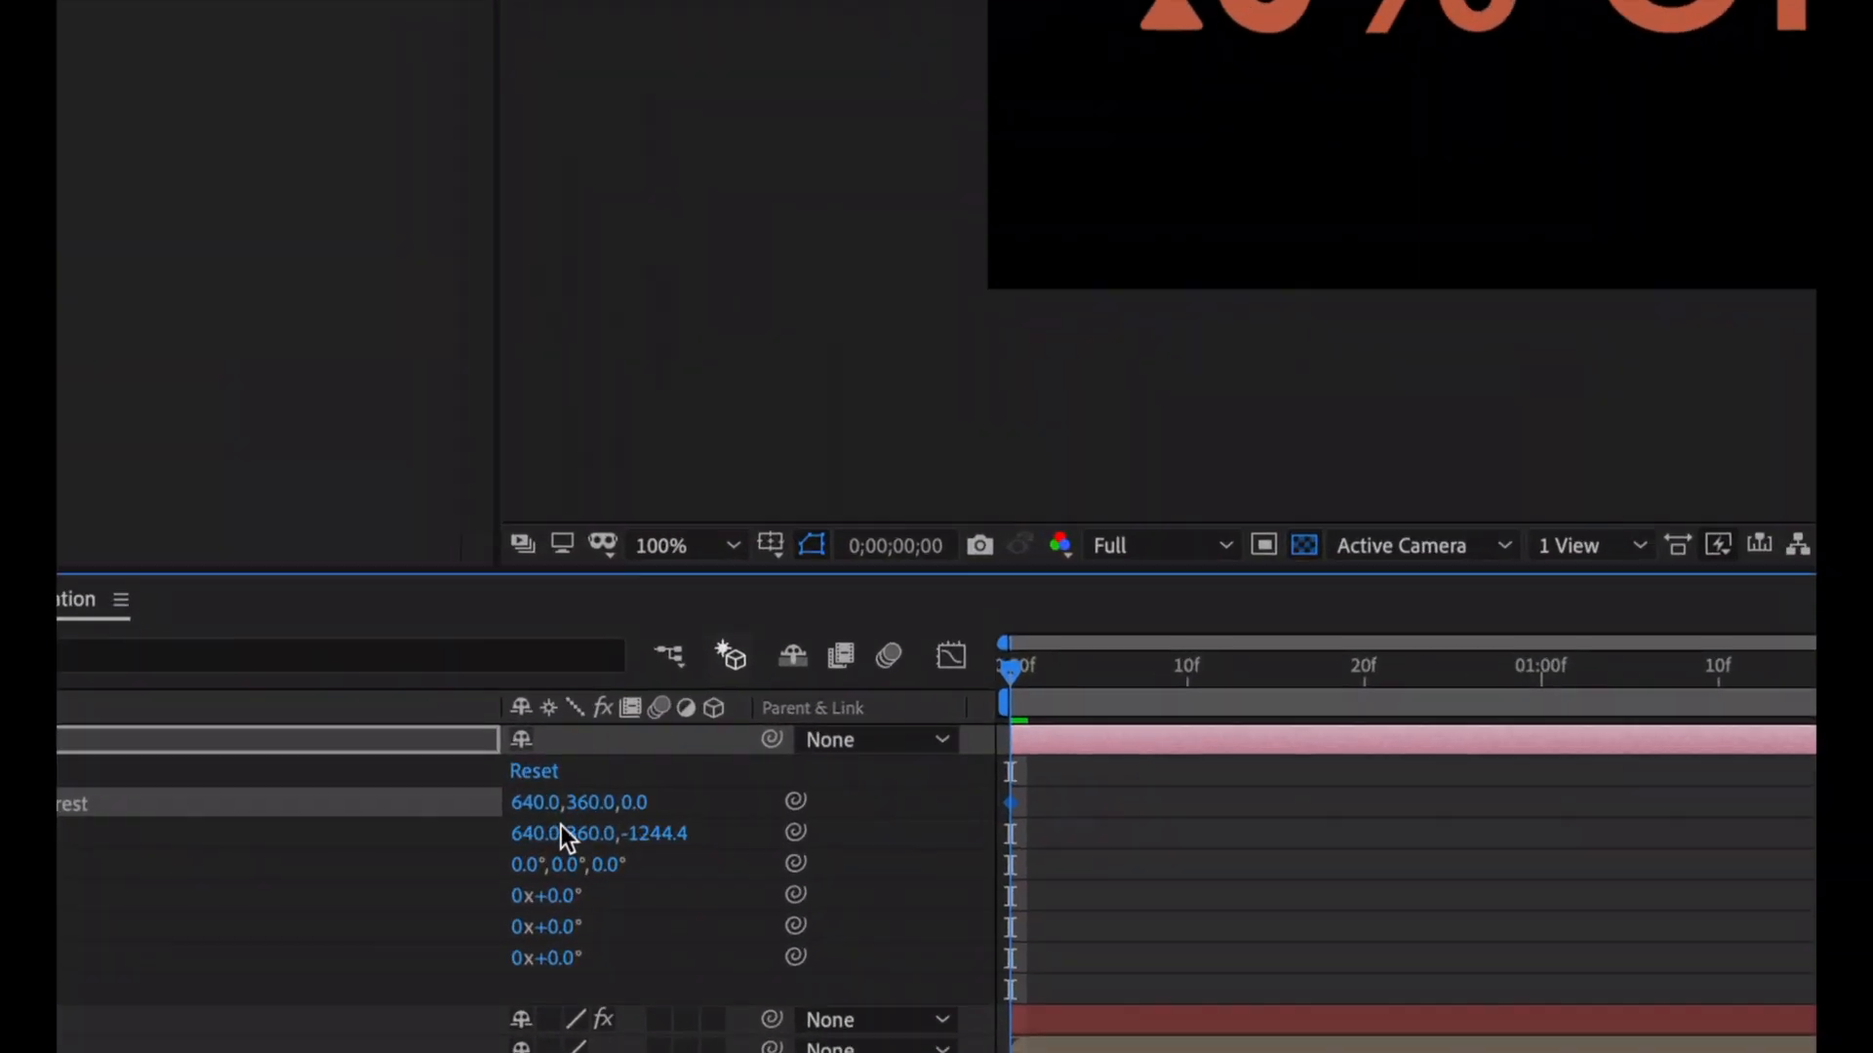
text(2200)
key(Return)
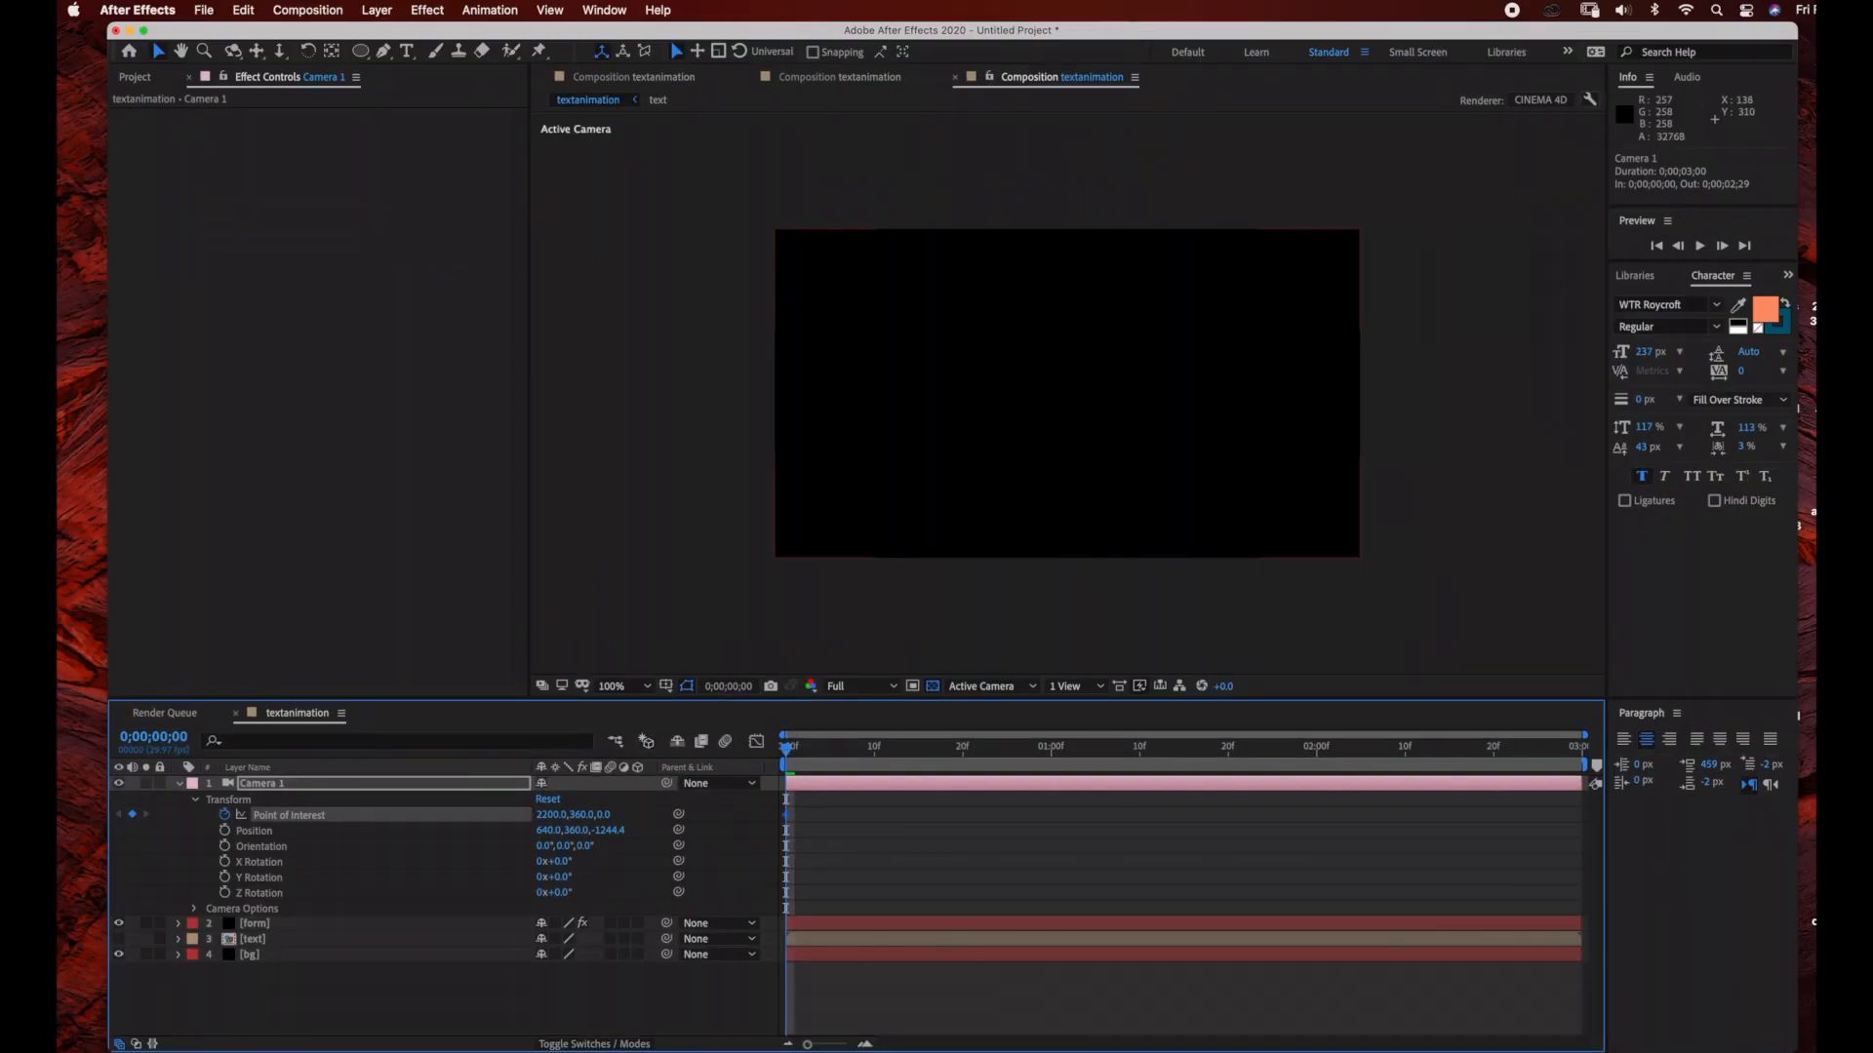
Keyframe Camera 1's Point of Interest X value at 630 on the last frame, 0;00;02;29
drag(787, 748, 1663, 762)
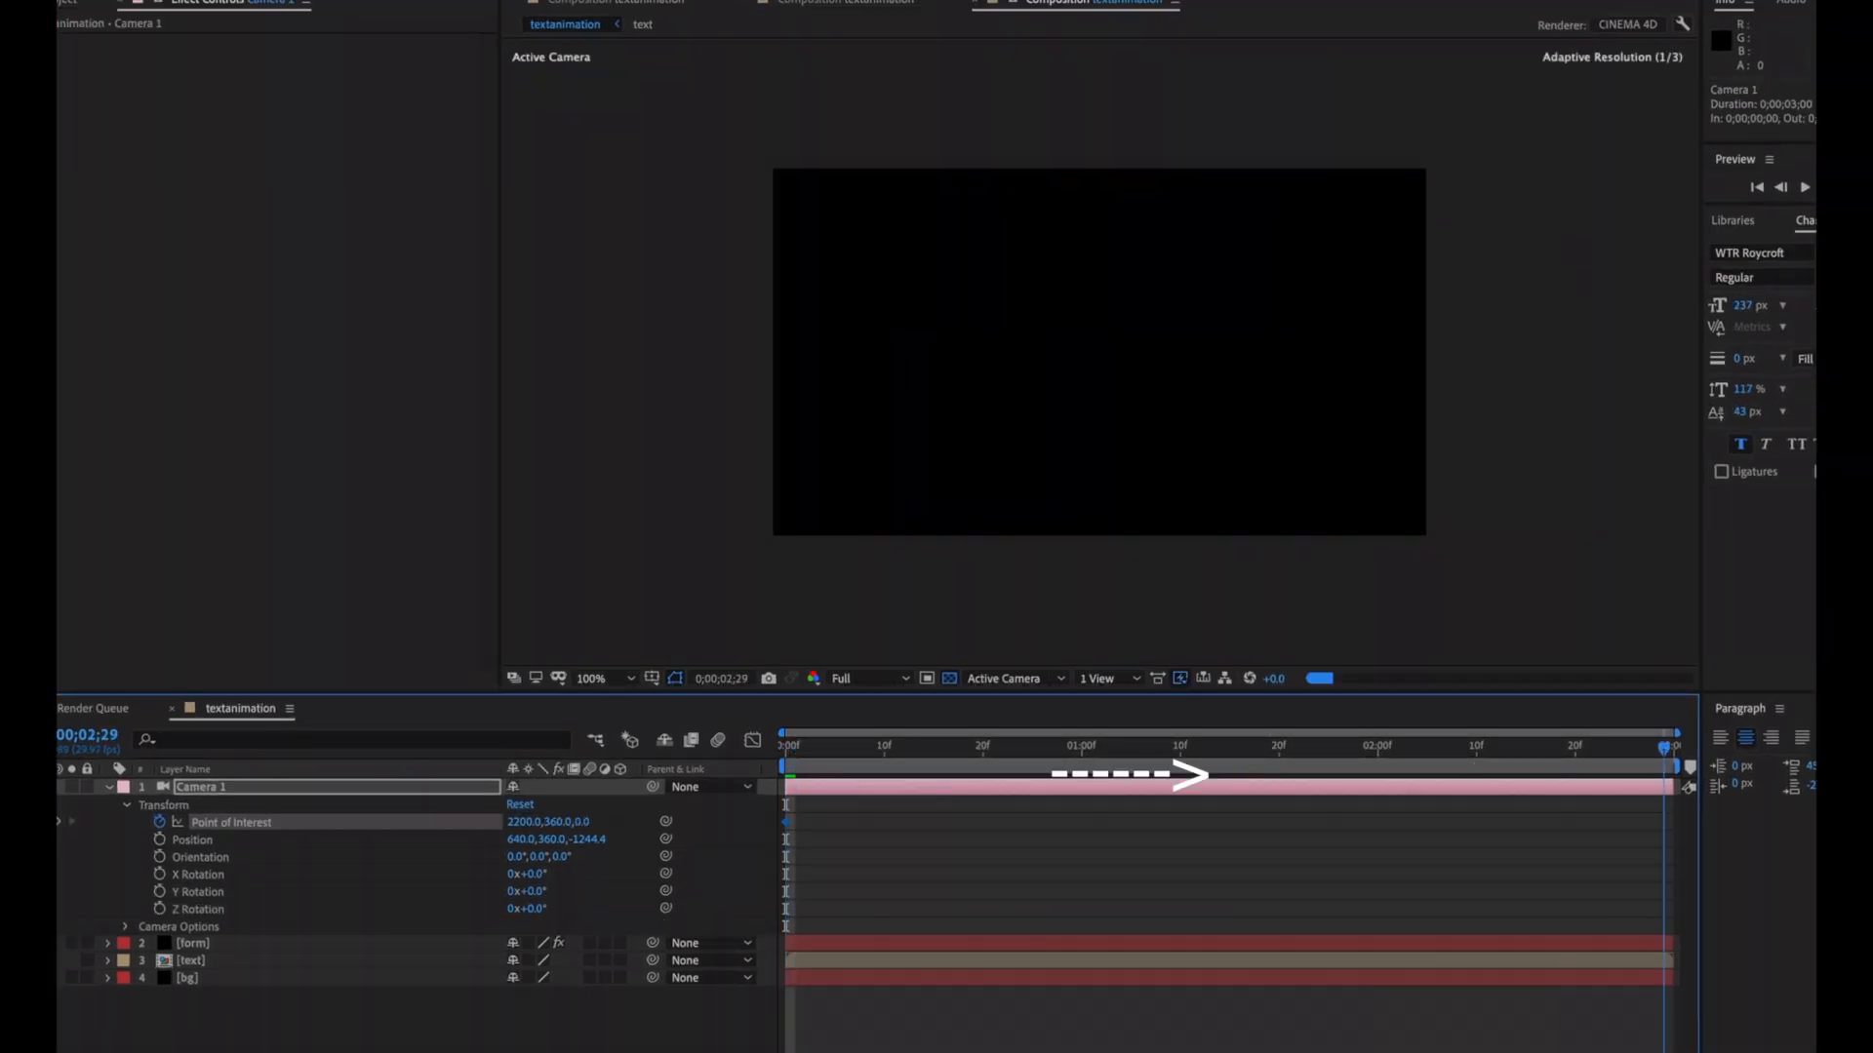
click(143, 720)
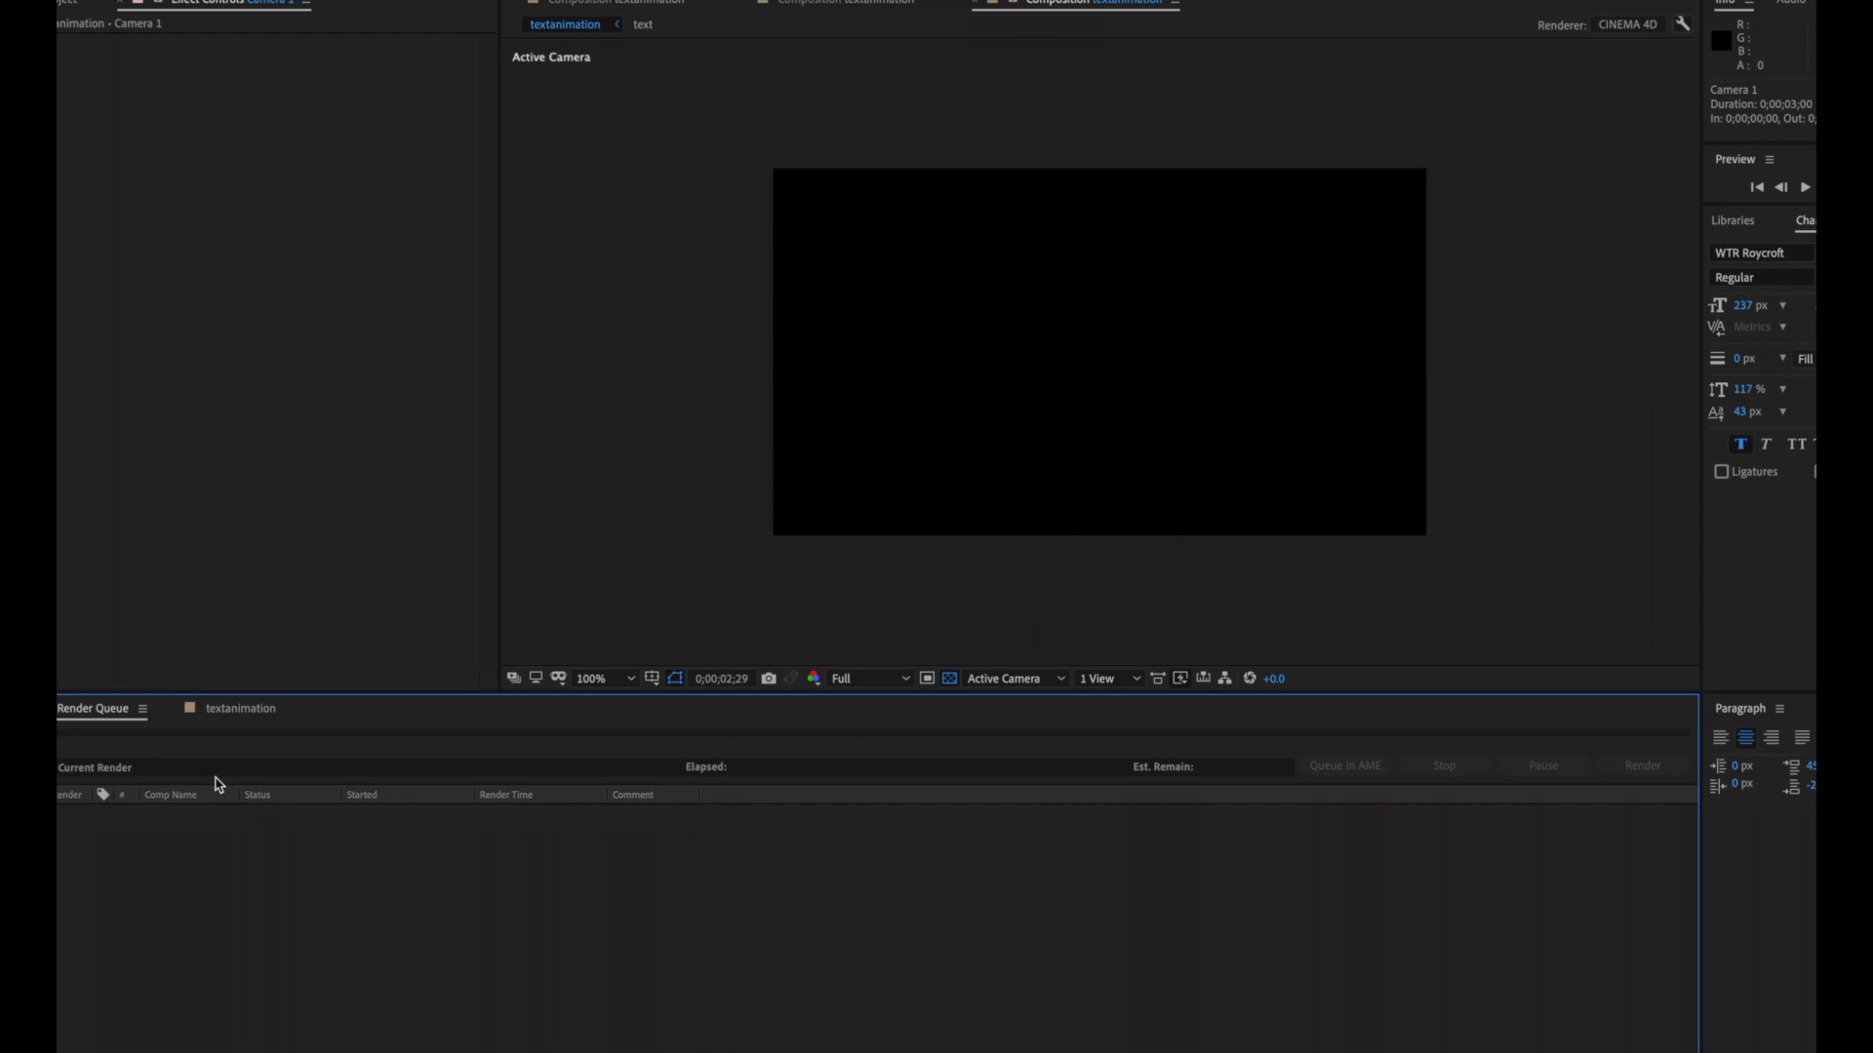
click(233, 712)
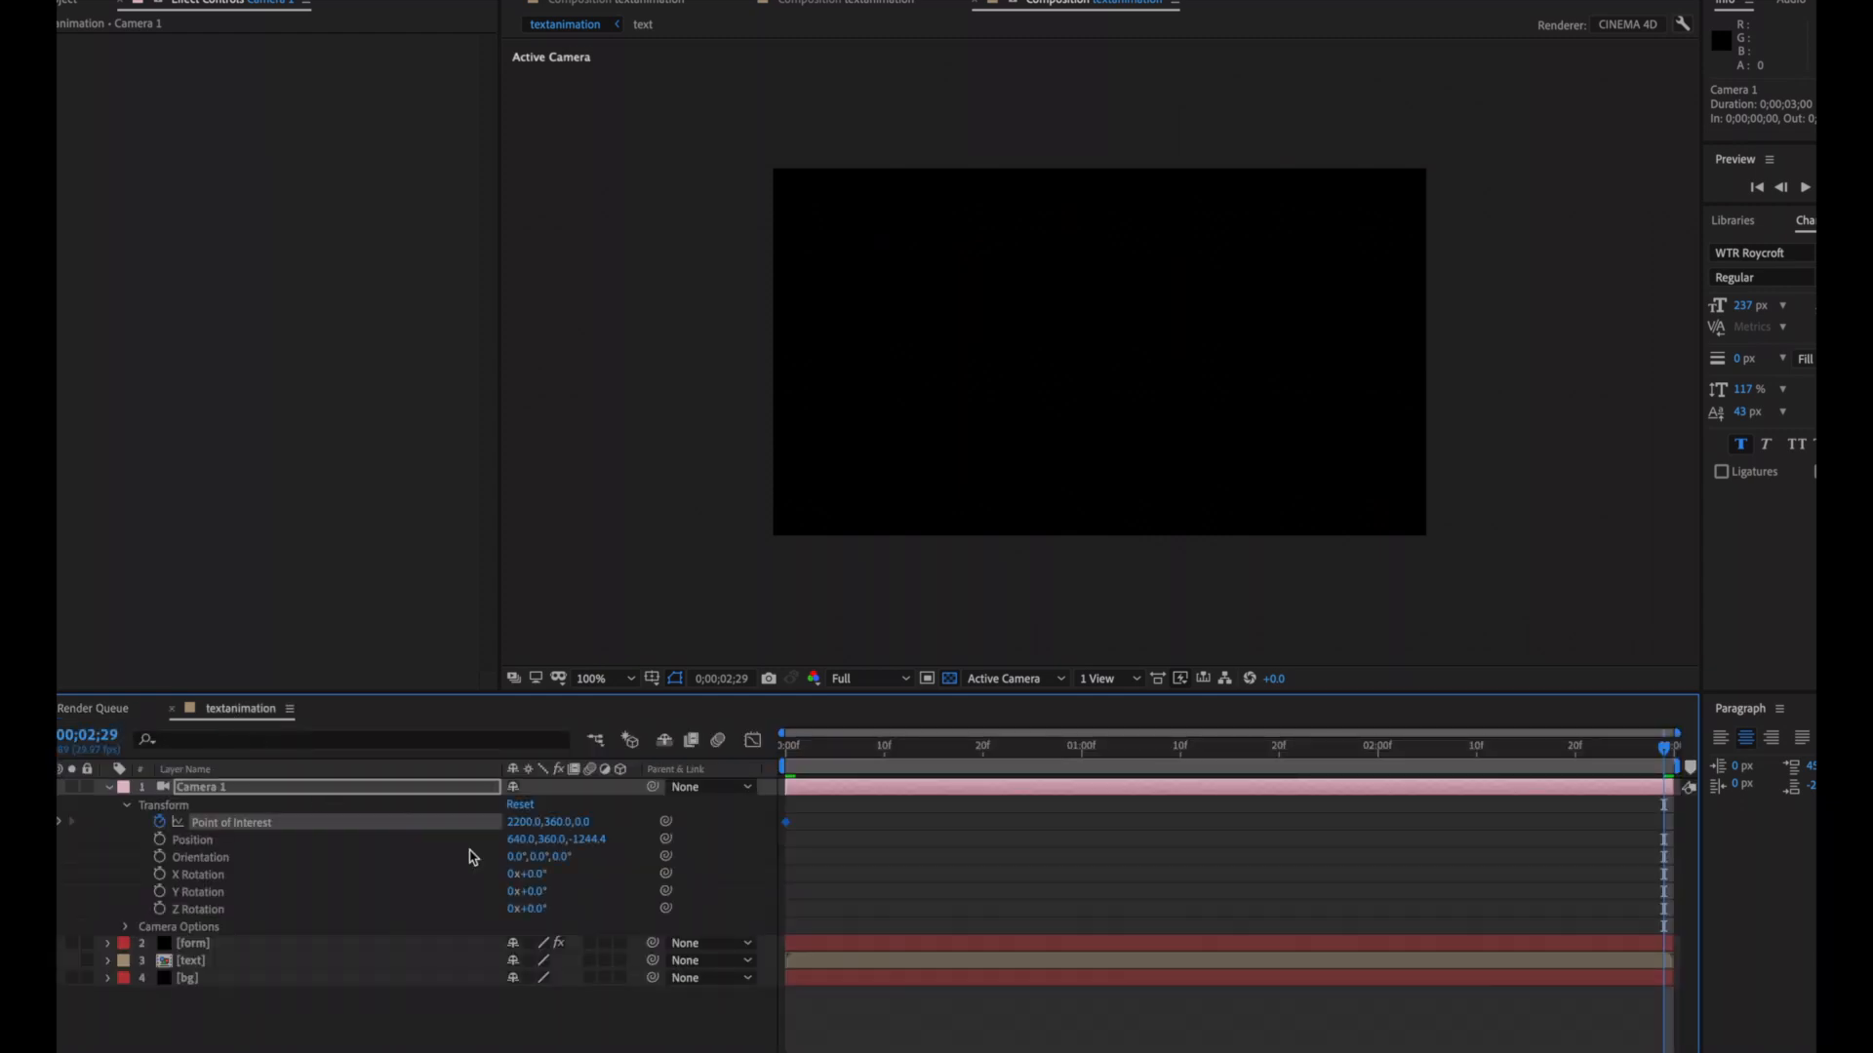
click(524, 822)
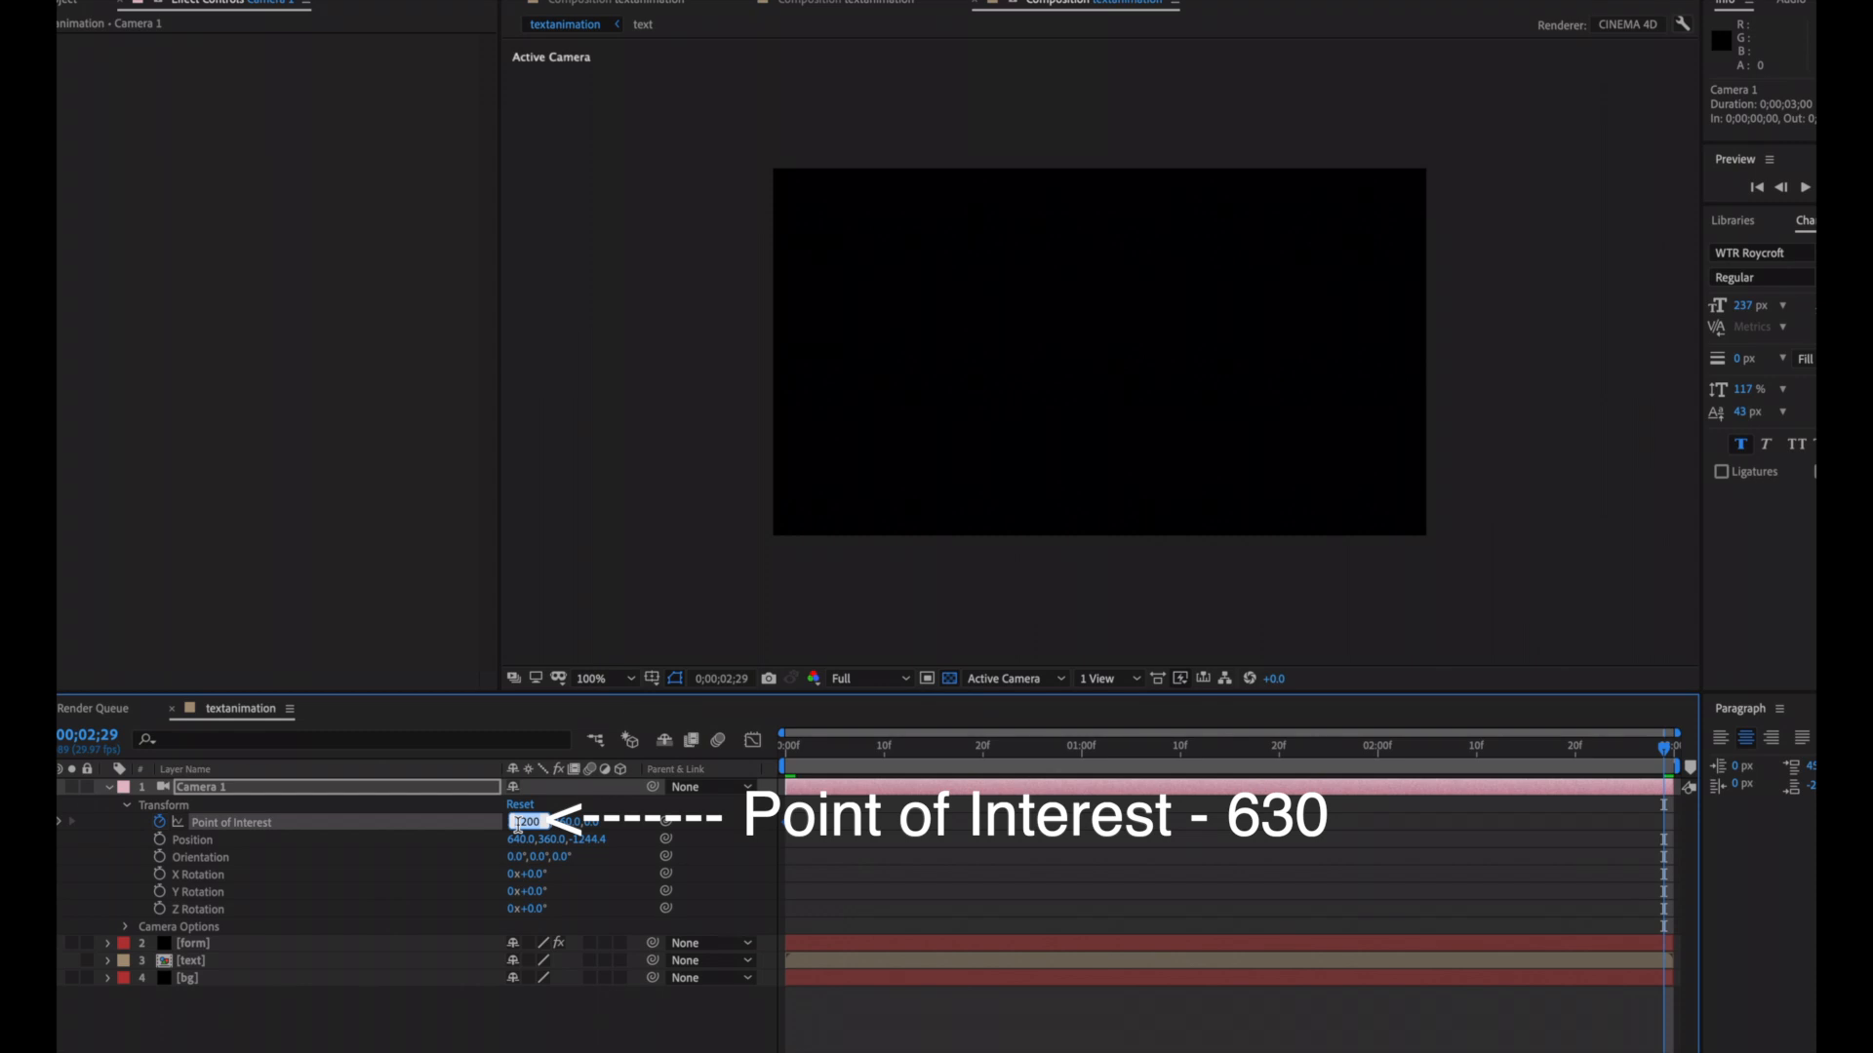
text(630)
key(Return)
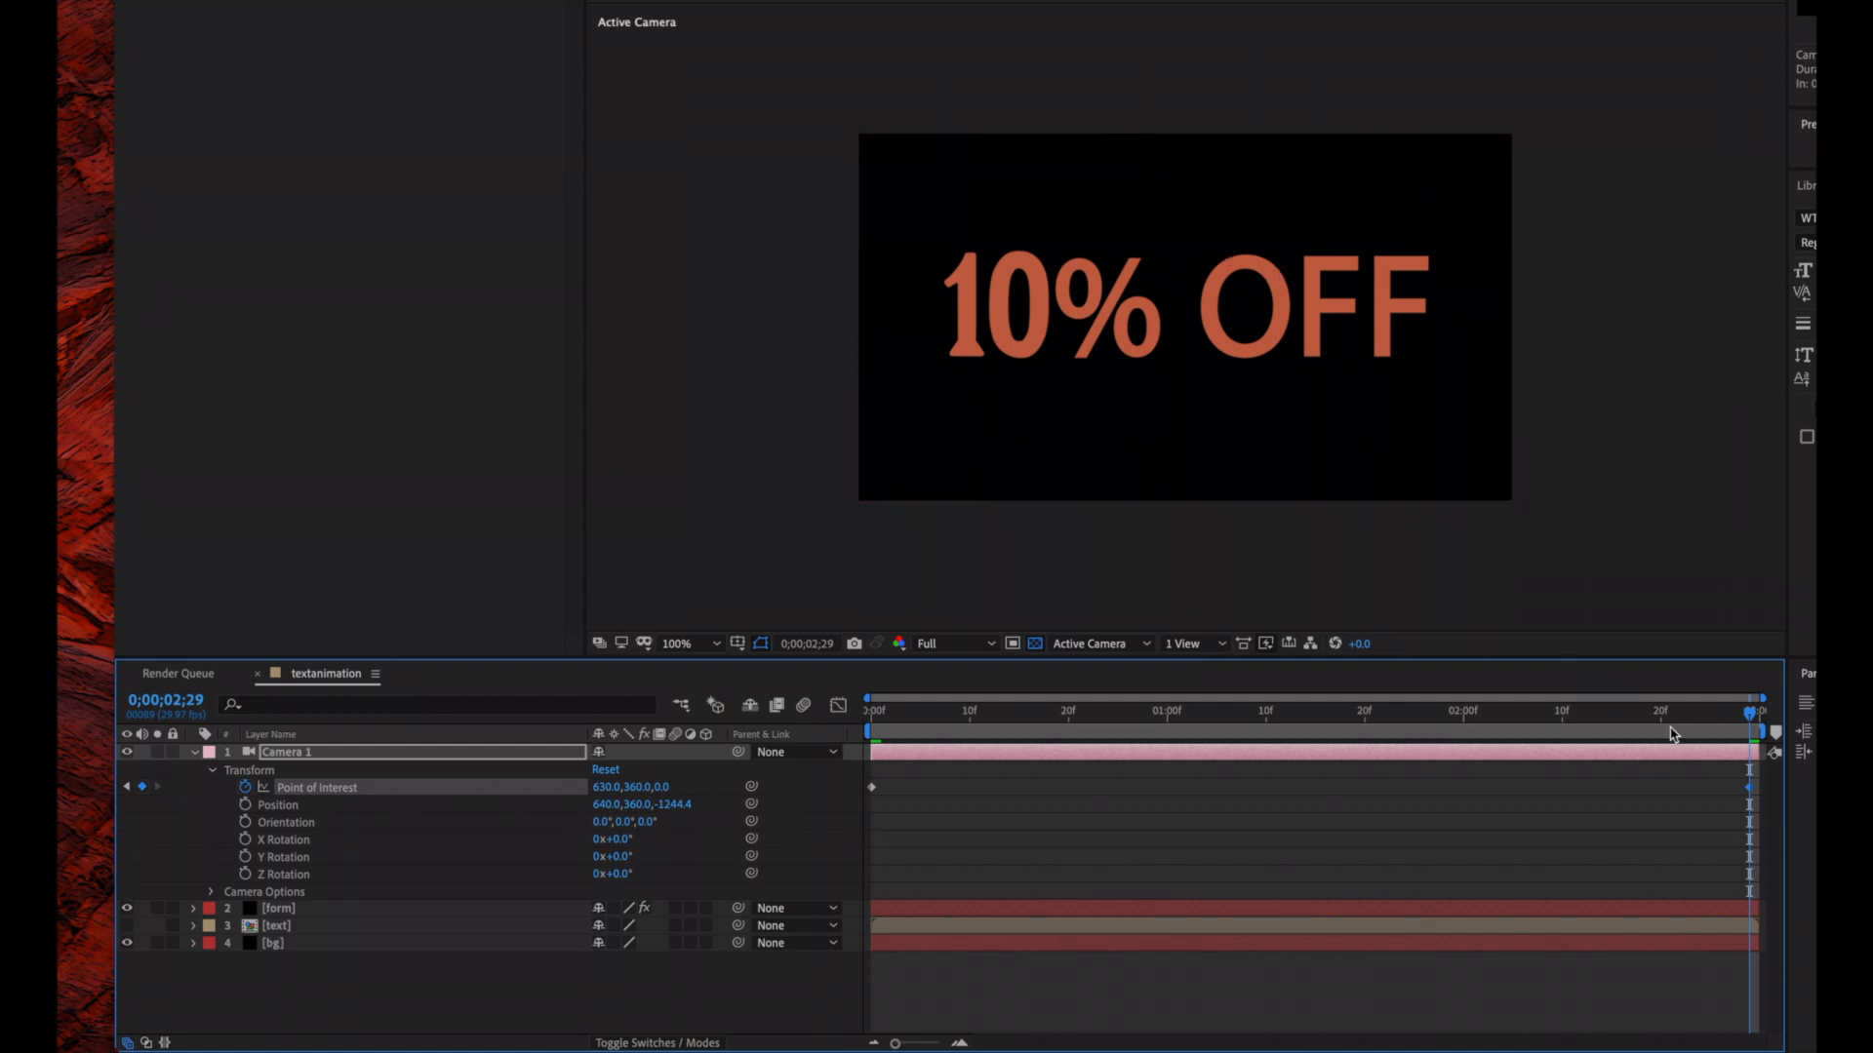
Scrub through the timeline to check the camera move, collapse Camera 1's properties and select the form layer
drag(1751, 729, 1444, 729)
click(1671, 728)
click(1749, 728)
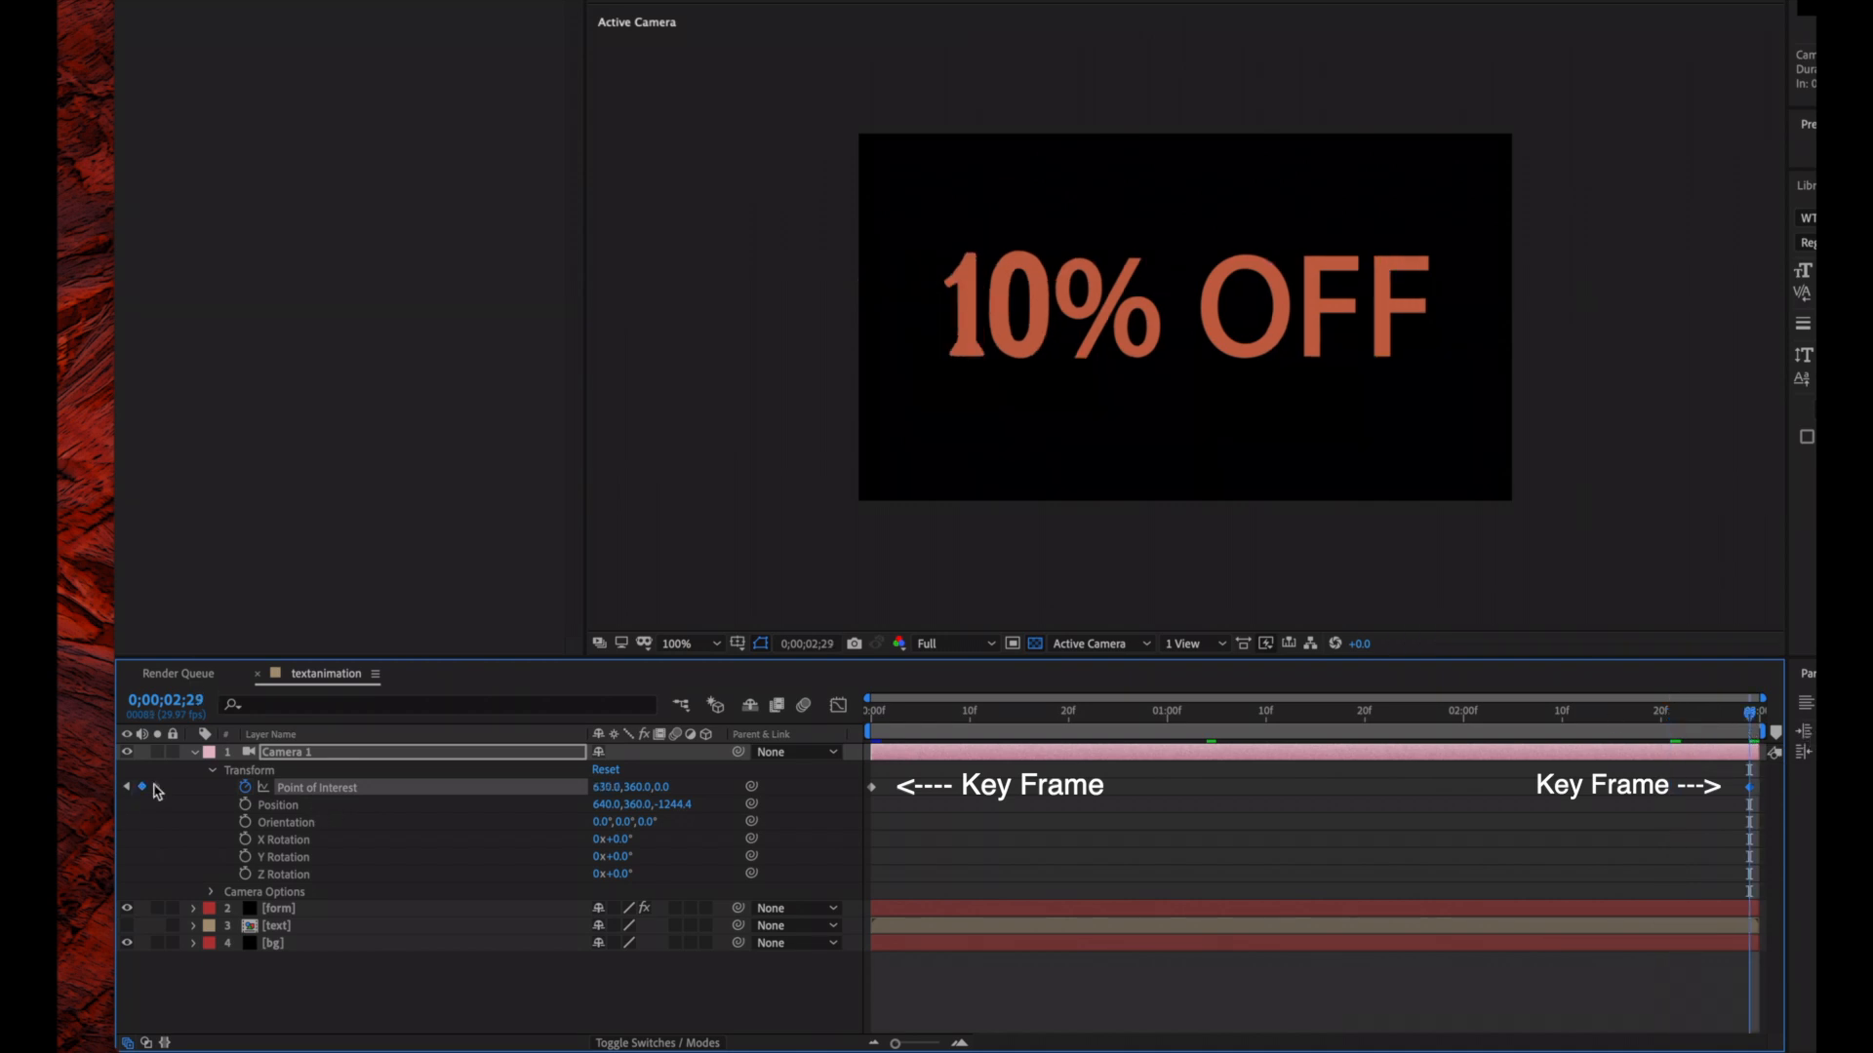
click(193, 754)
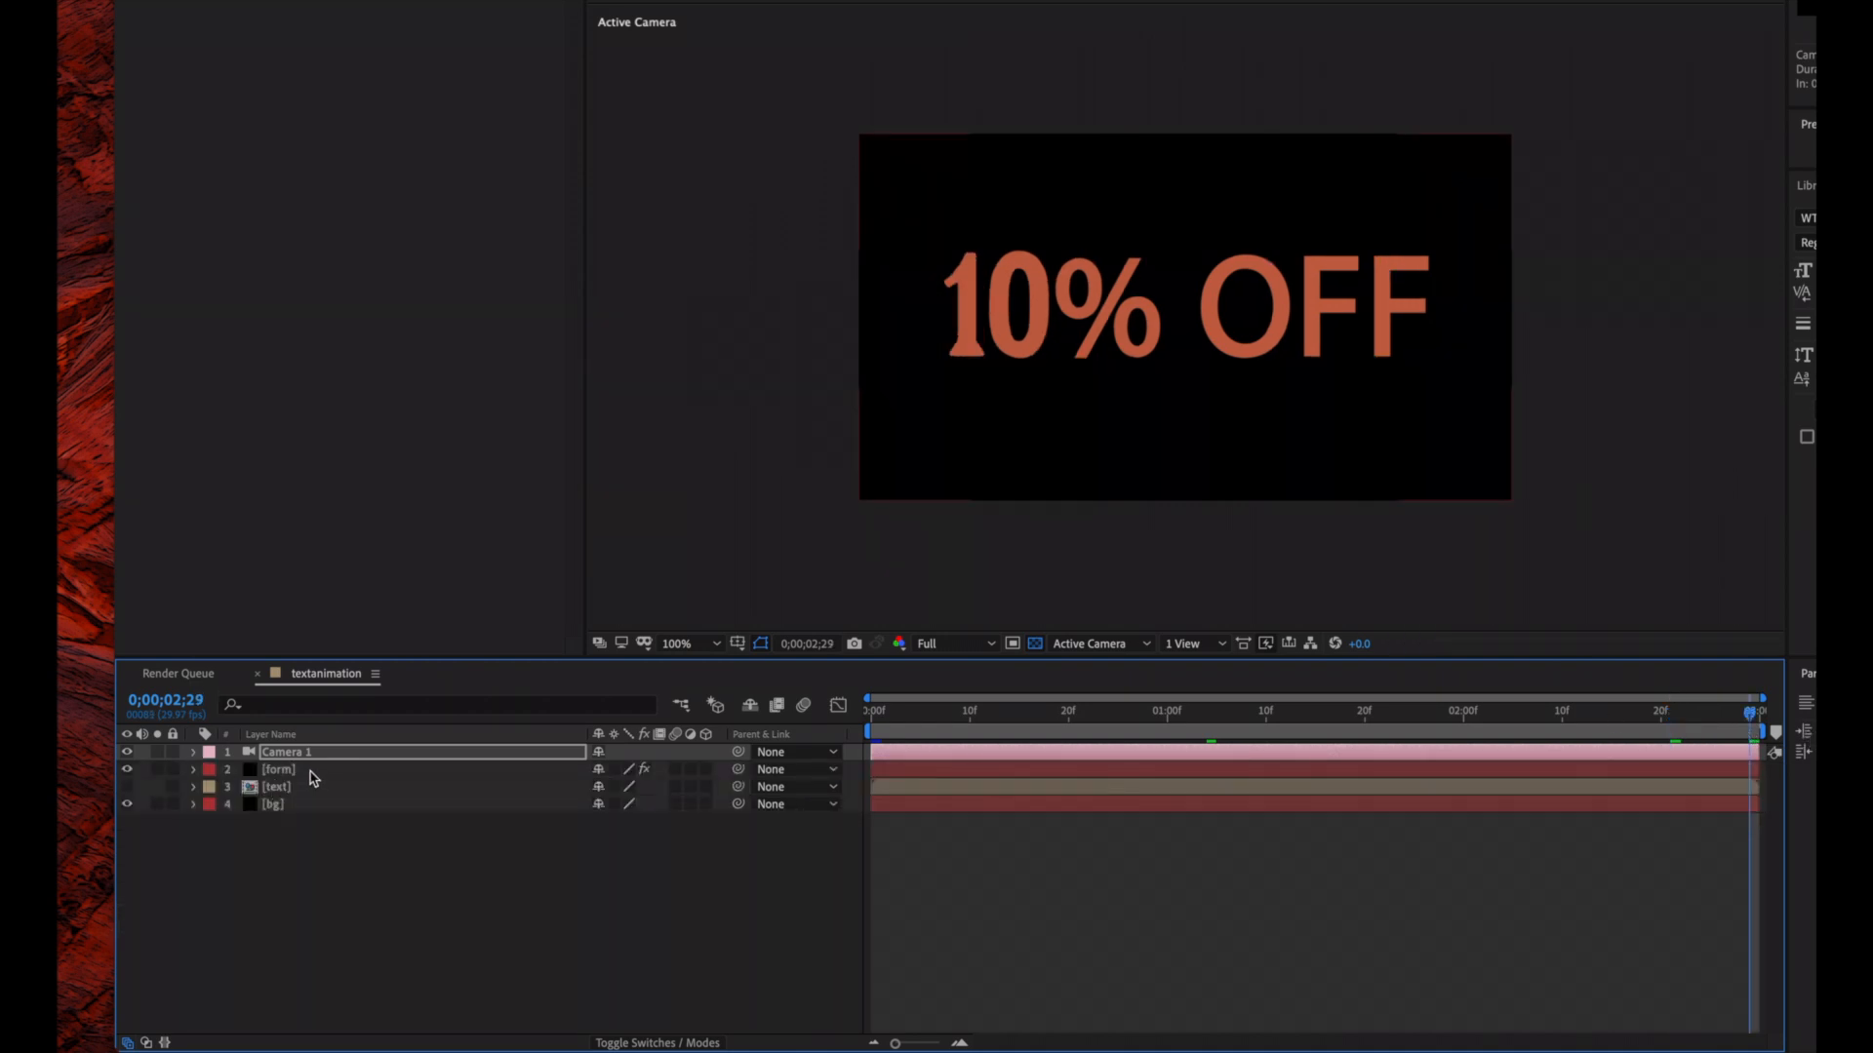
click(311, 773)
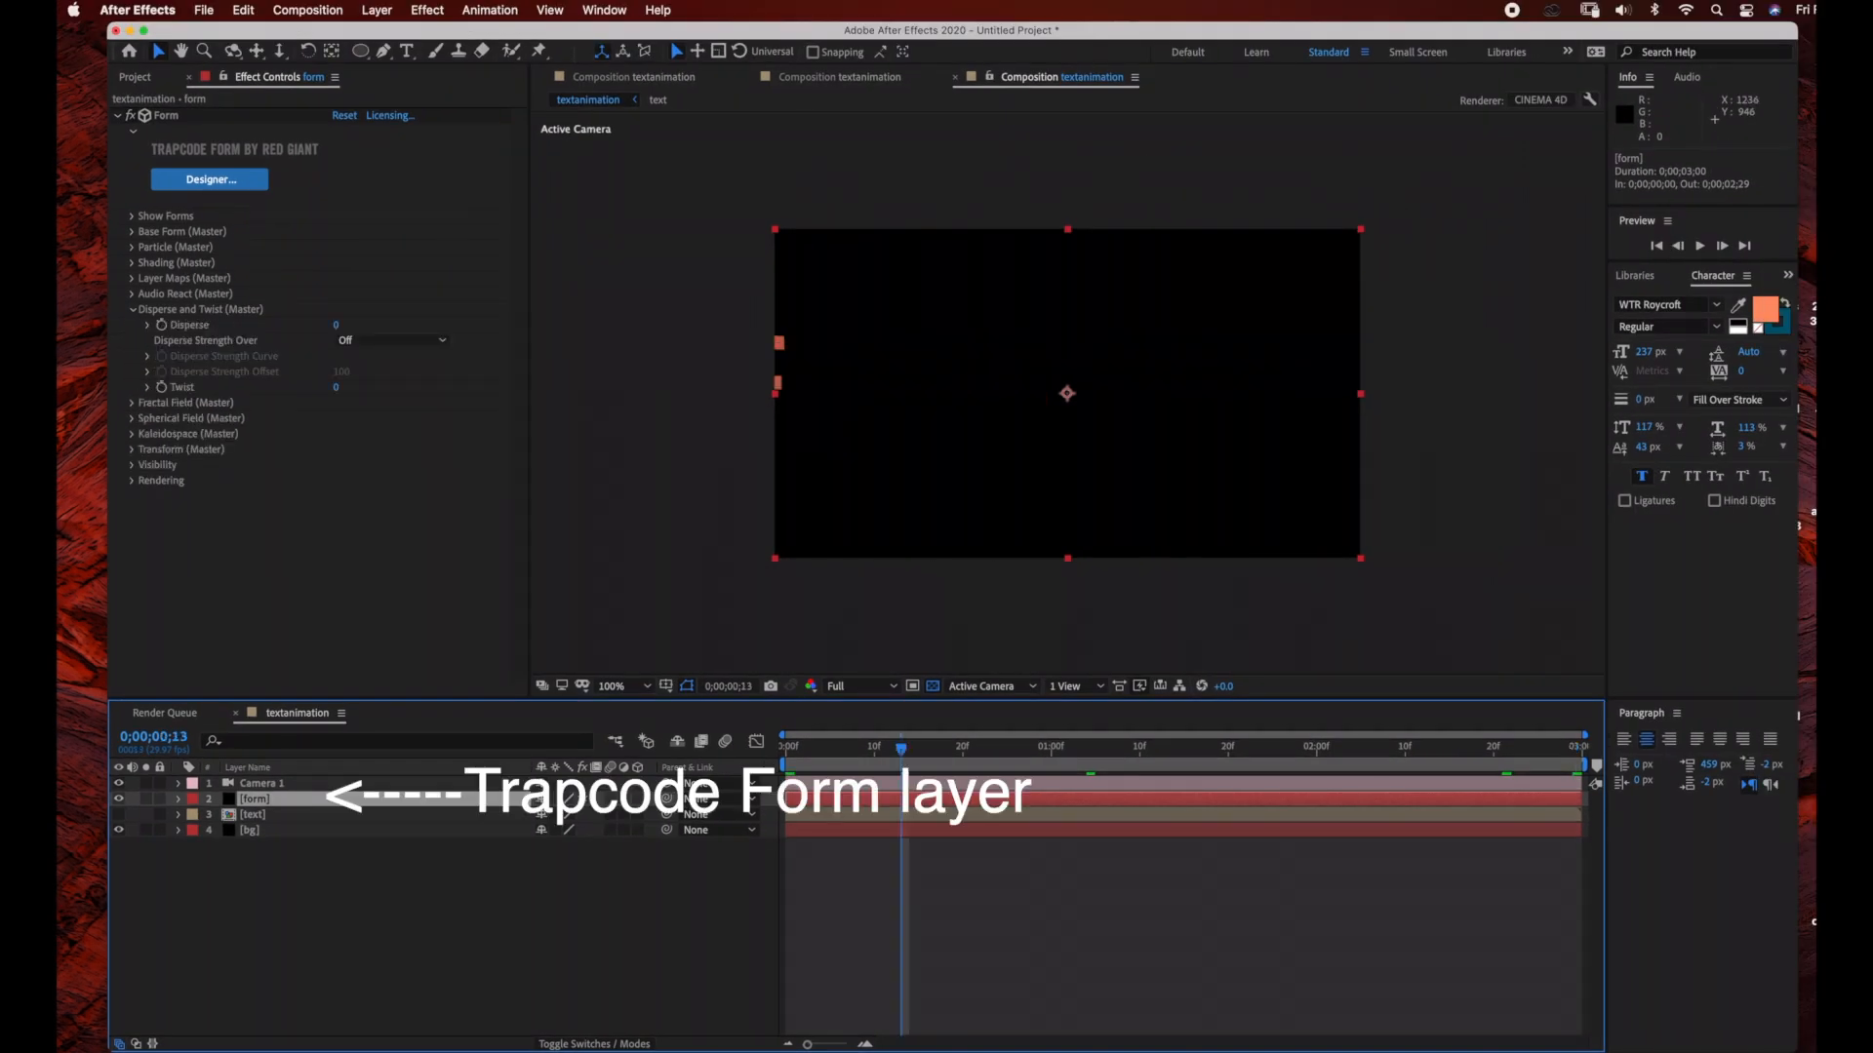
Reveal Camera 1's Transform properties and return to the first frame, 0;00;00;00
click(178, 799)
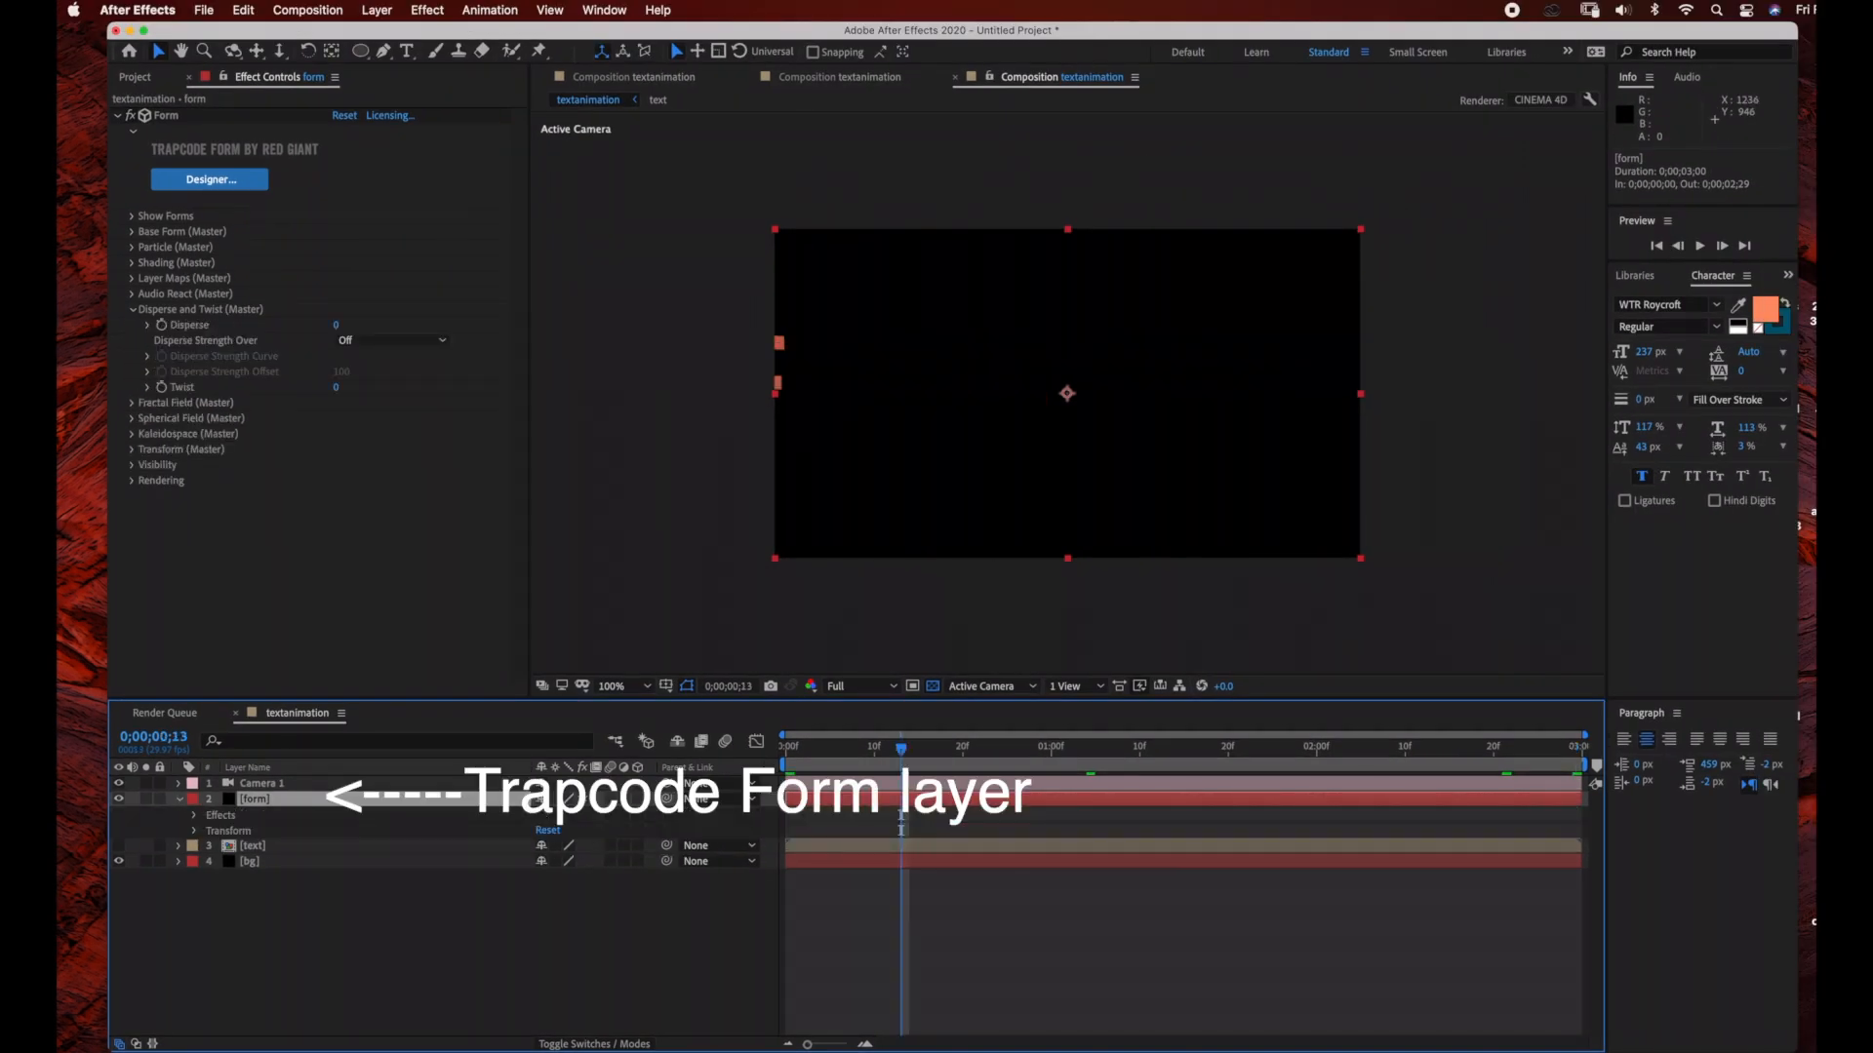
click(178, 798)
click(178, 783)
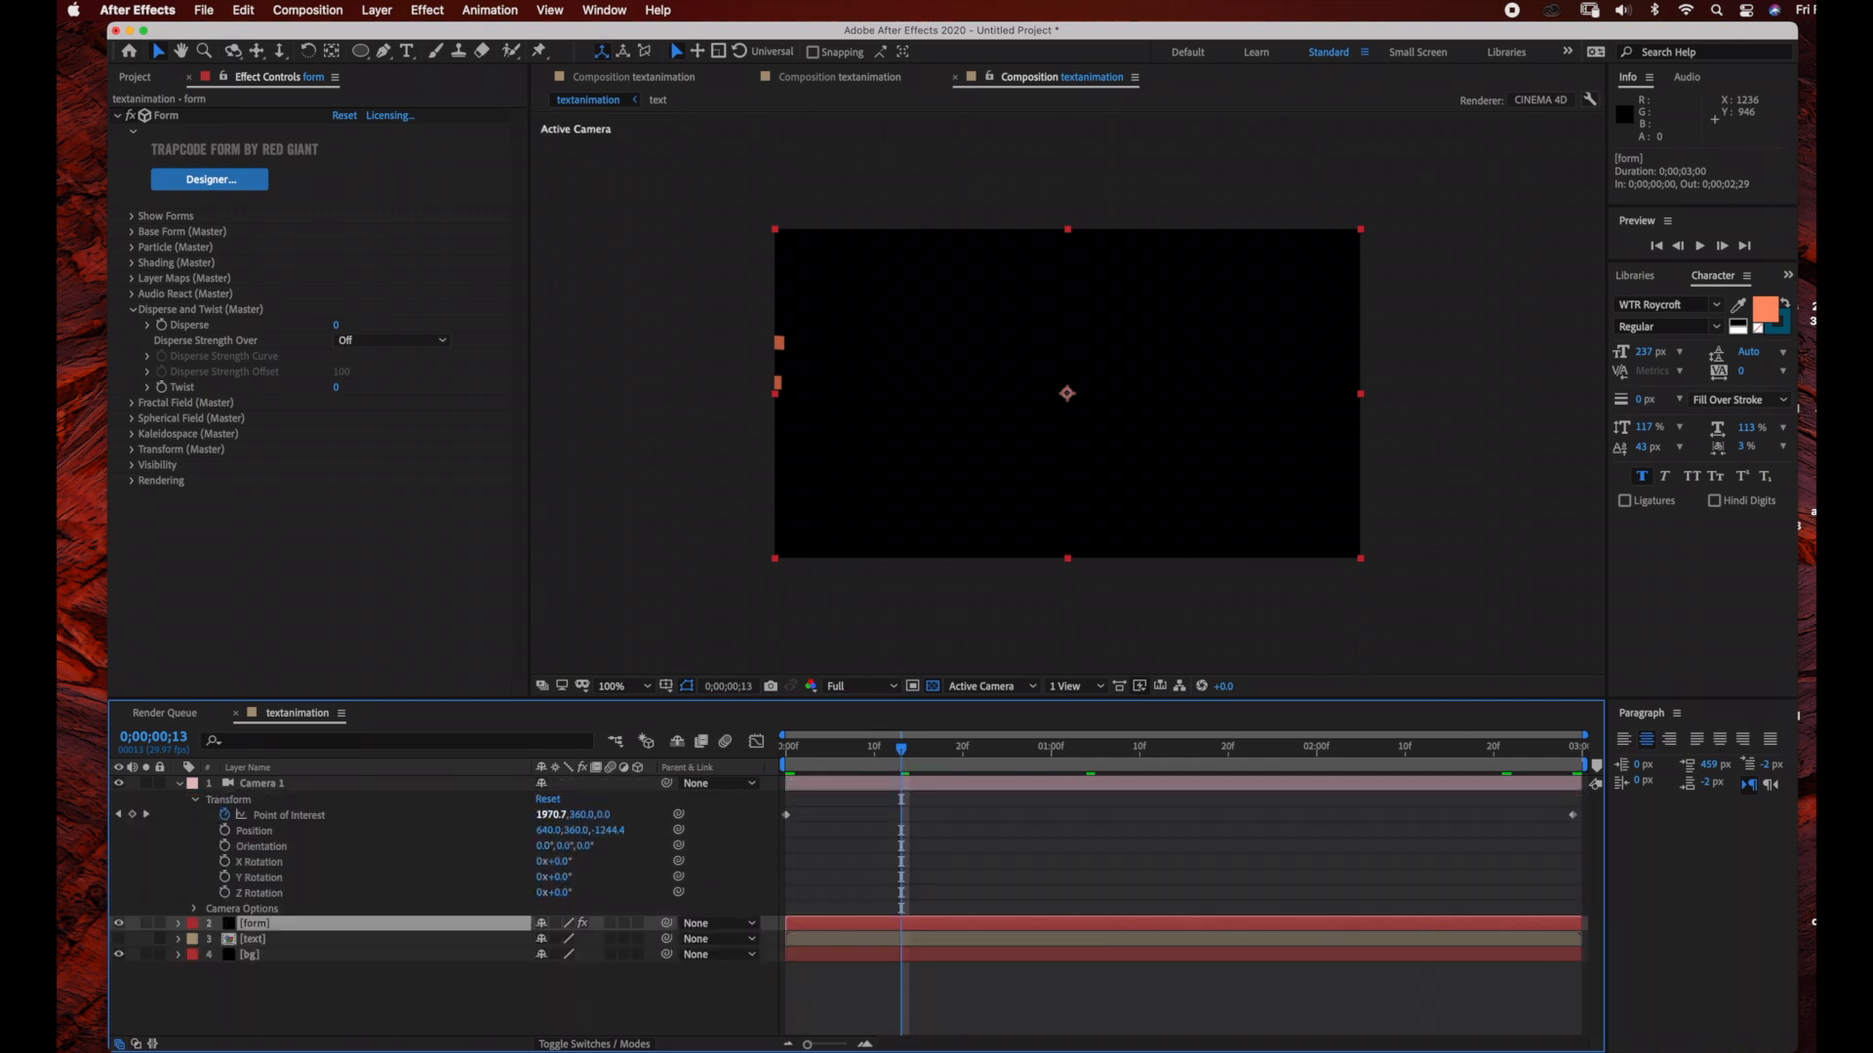
key(Page_Up)
key(Page_Up)
key(Home)
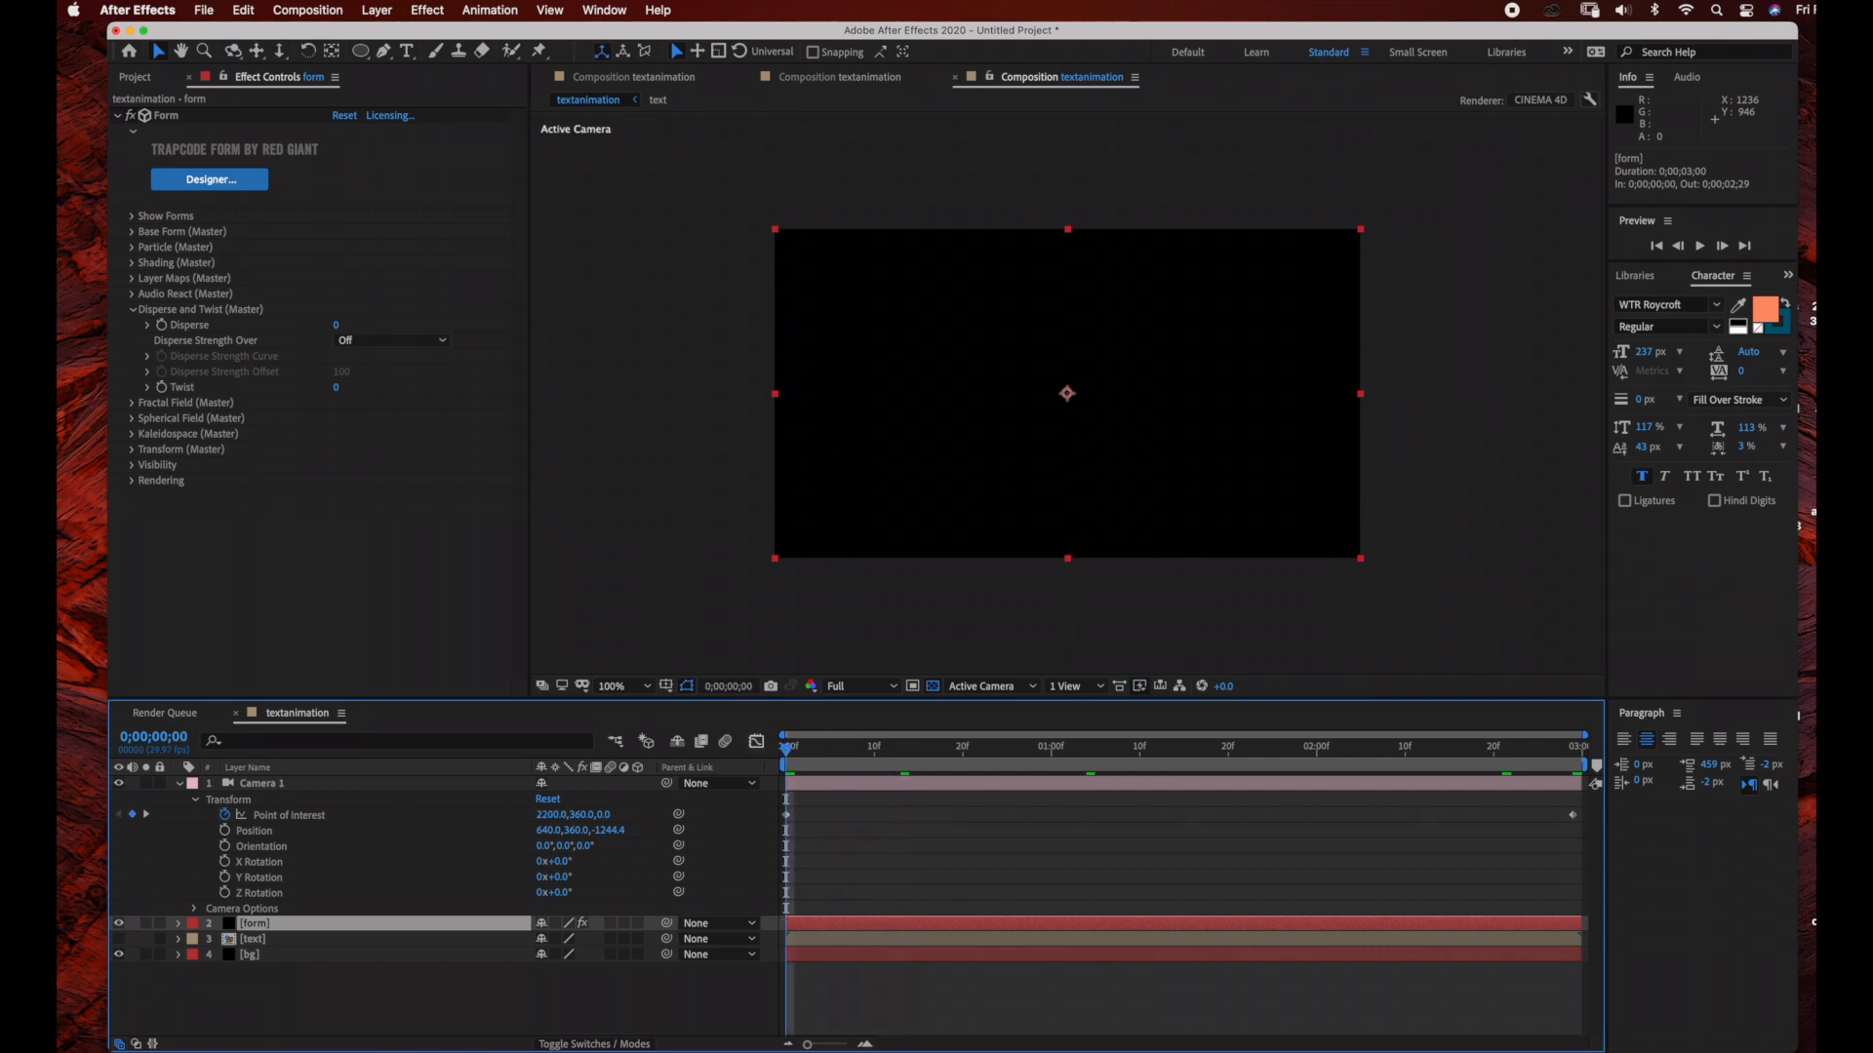
drag(786, 749, 839, 749)
key(Home)
Try Camera 1's Point of Interest X at 2000 and at 1900 on the first frame
click(552, 814)
text(2000)
key(Return)
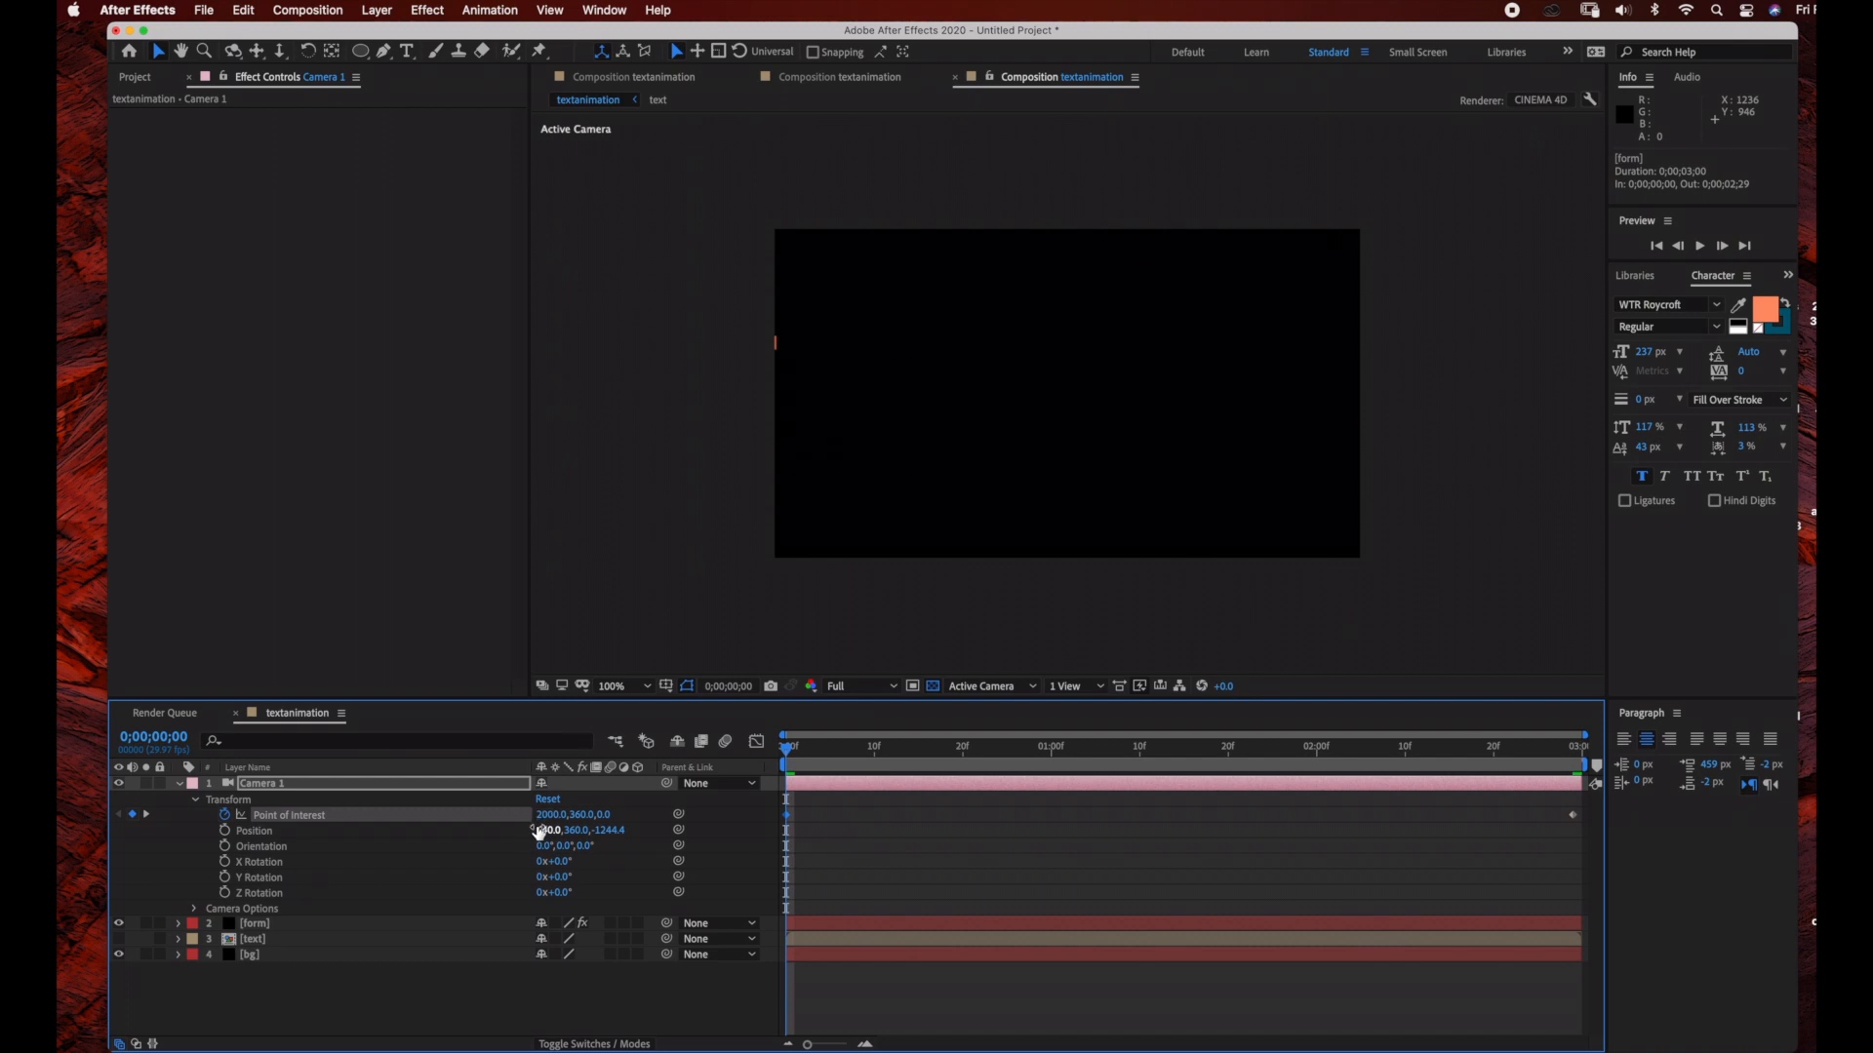
click(552, 814)
text(1900)
key(Return)
Set Camera 1's first-frame Point of Interest X to 2100, collapse its properties and select the form layer
click(549, 815)
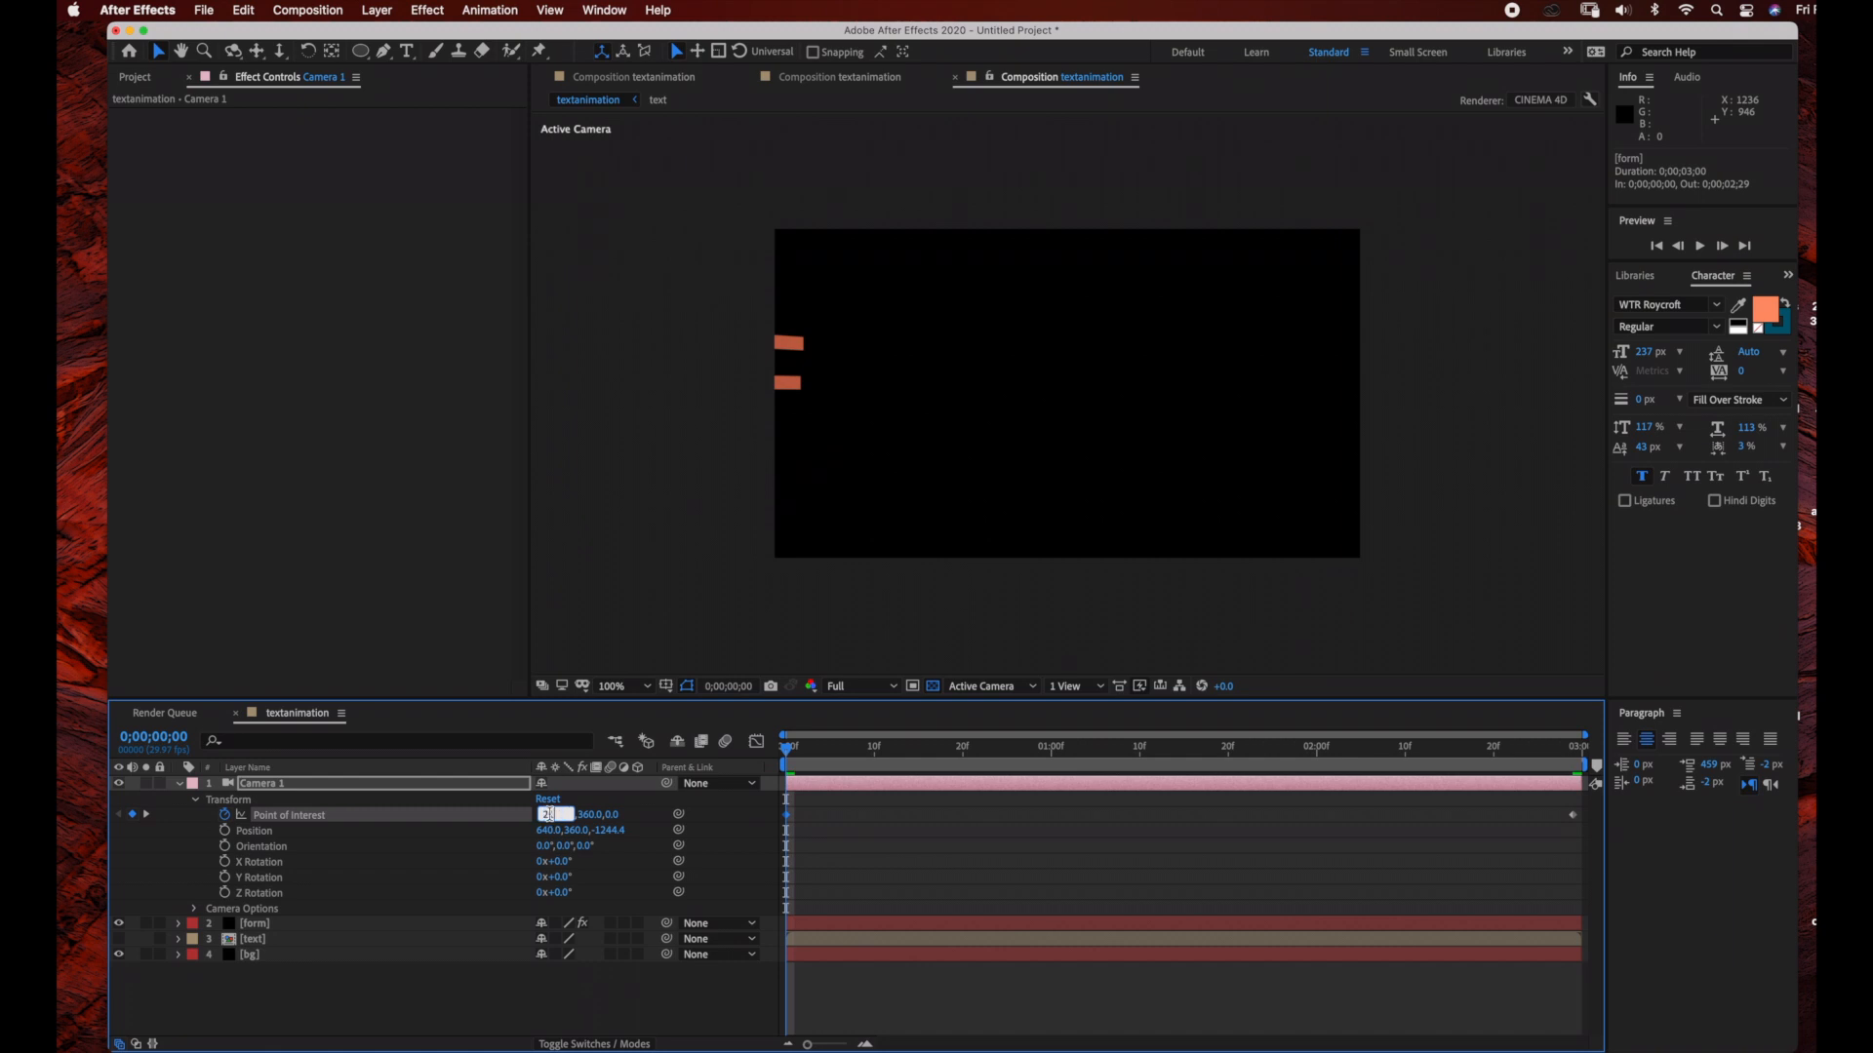
text(2100)
key(Return)
click(179, 784)
click(314, 801)
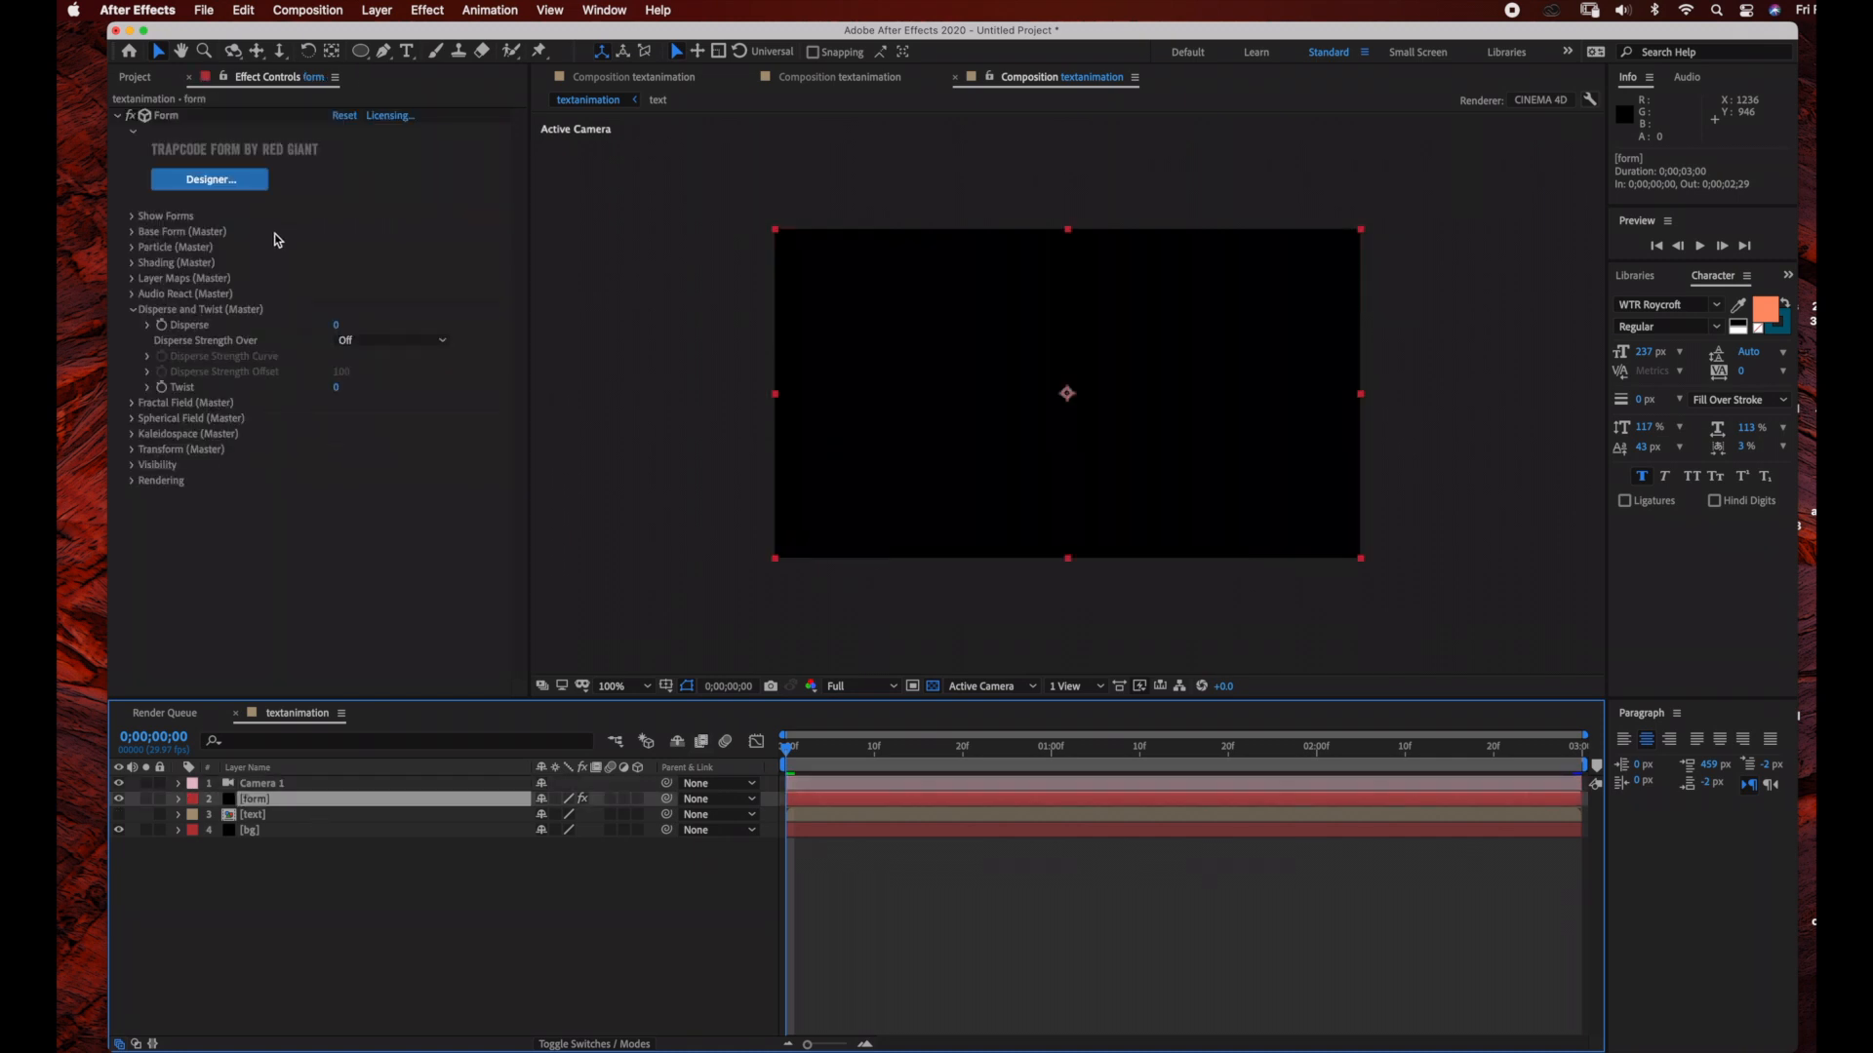
Set Disperse to 50 in Form's Disperse and Twist (Master) settings, viewing the text at 0;00;00;20
click(134, 311)
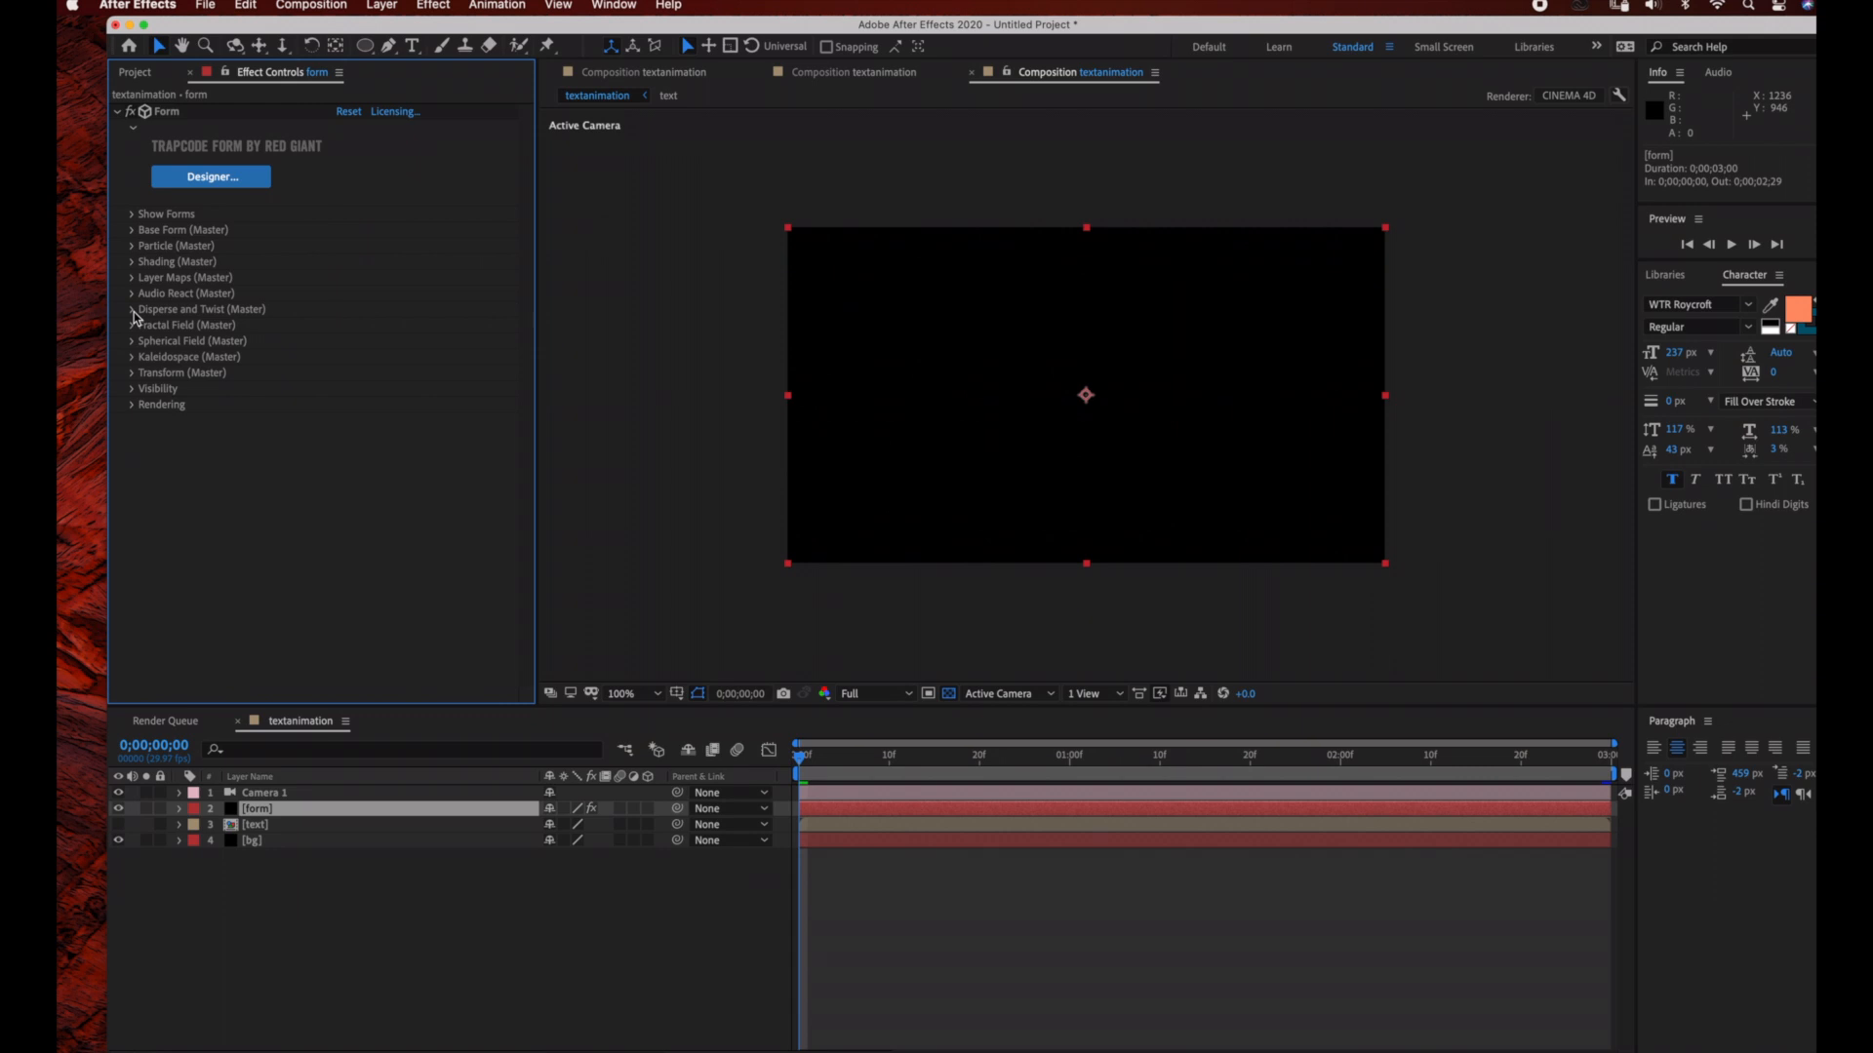
click(134, 311)
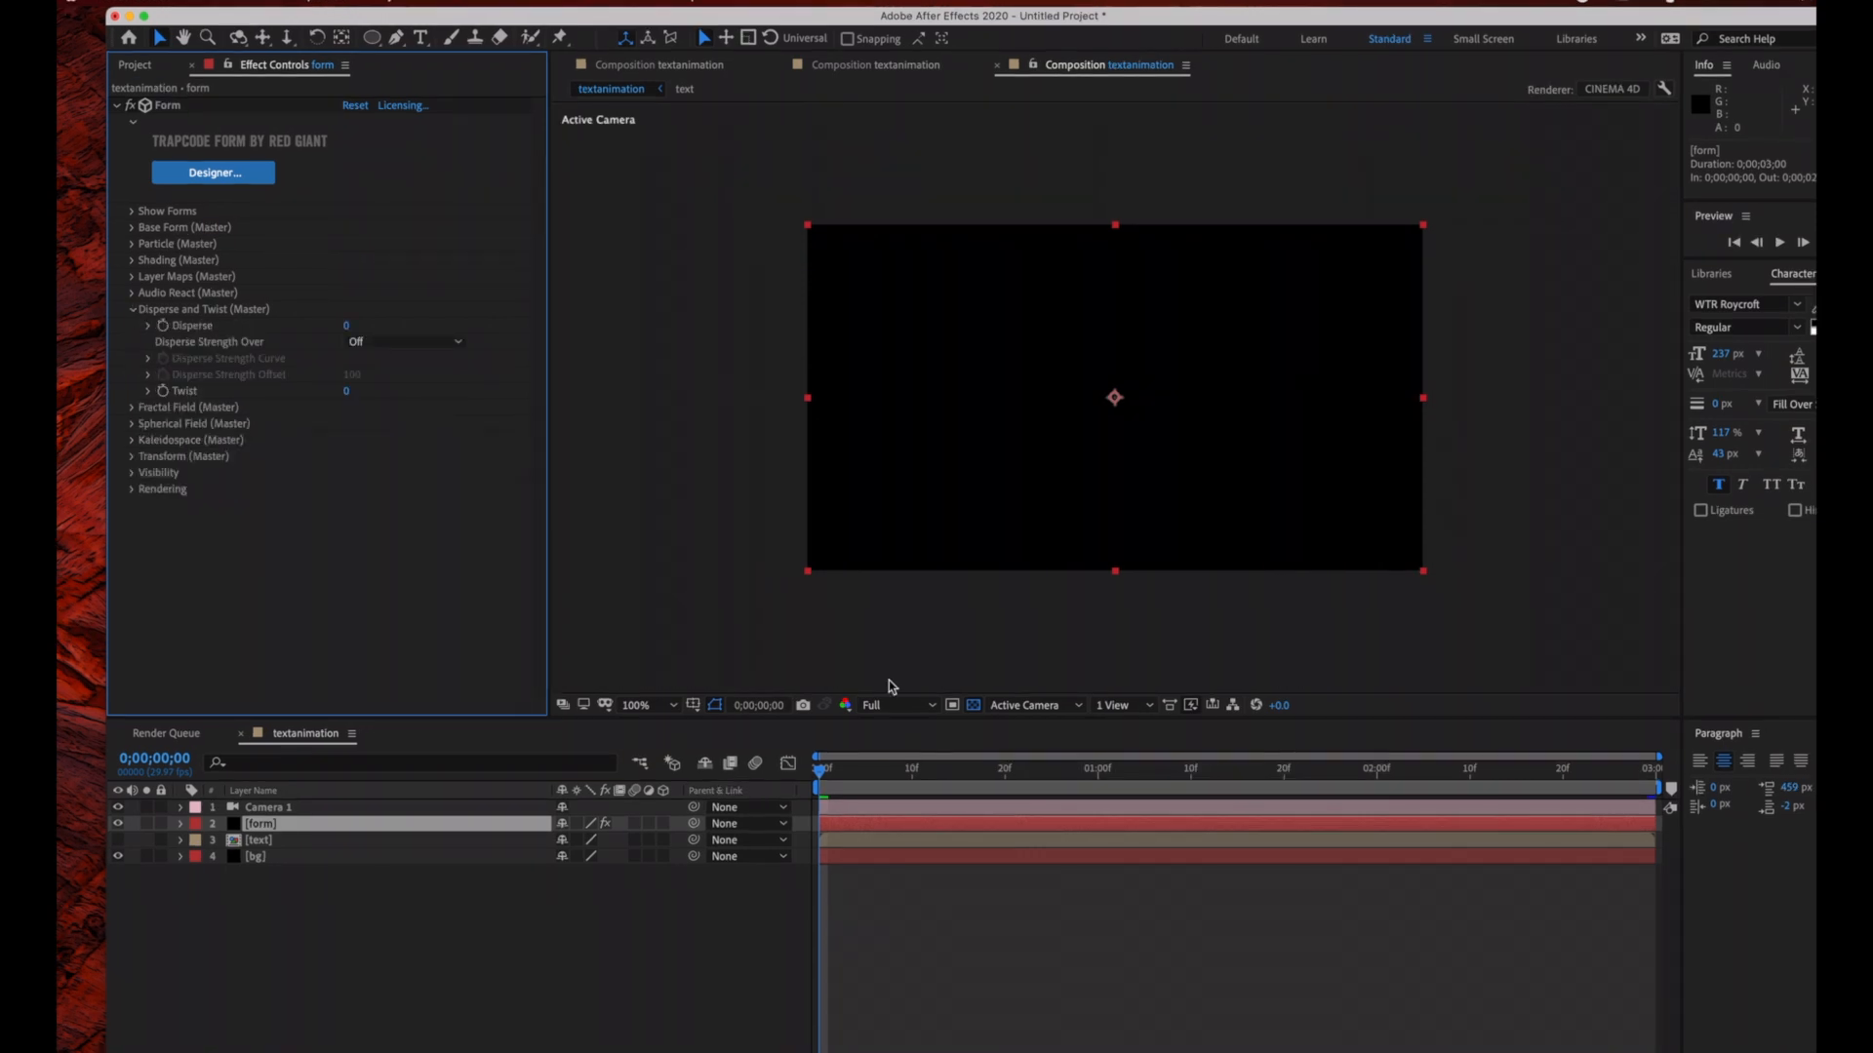
click(832, 773)
drag(832, 773, 1005, 774)
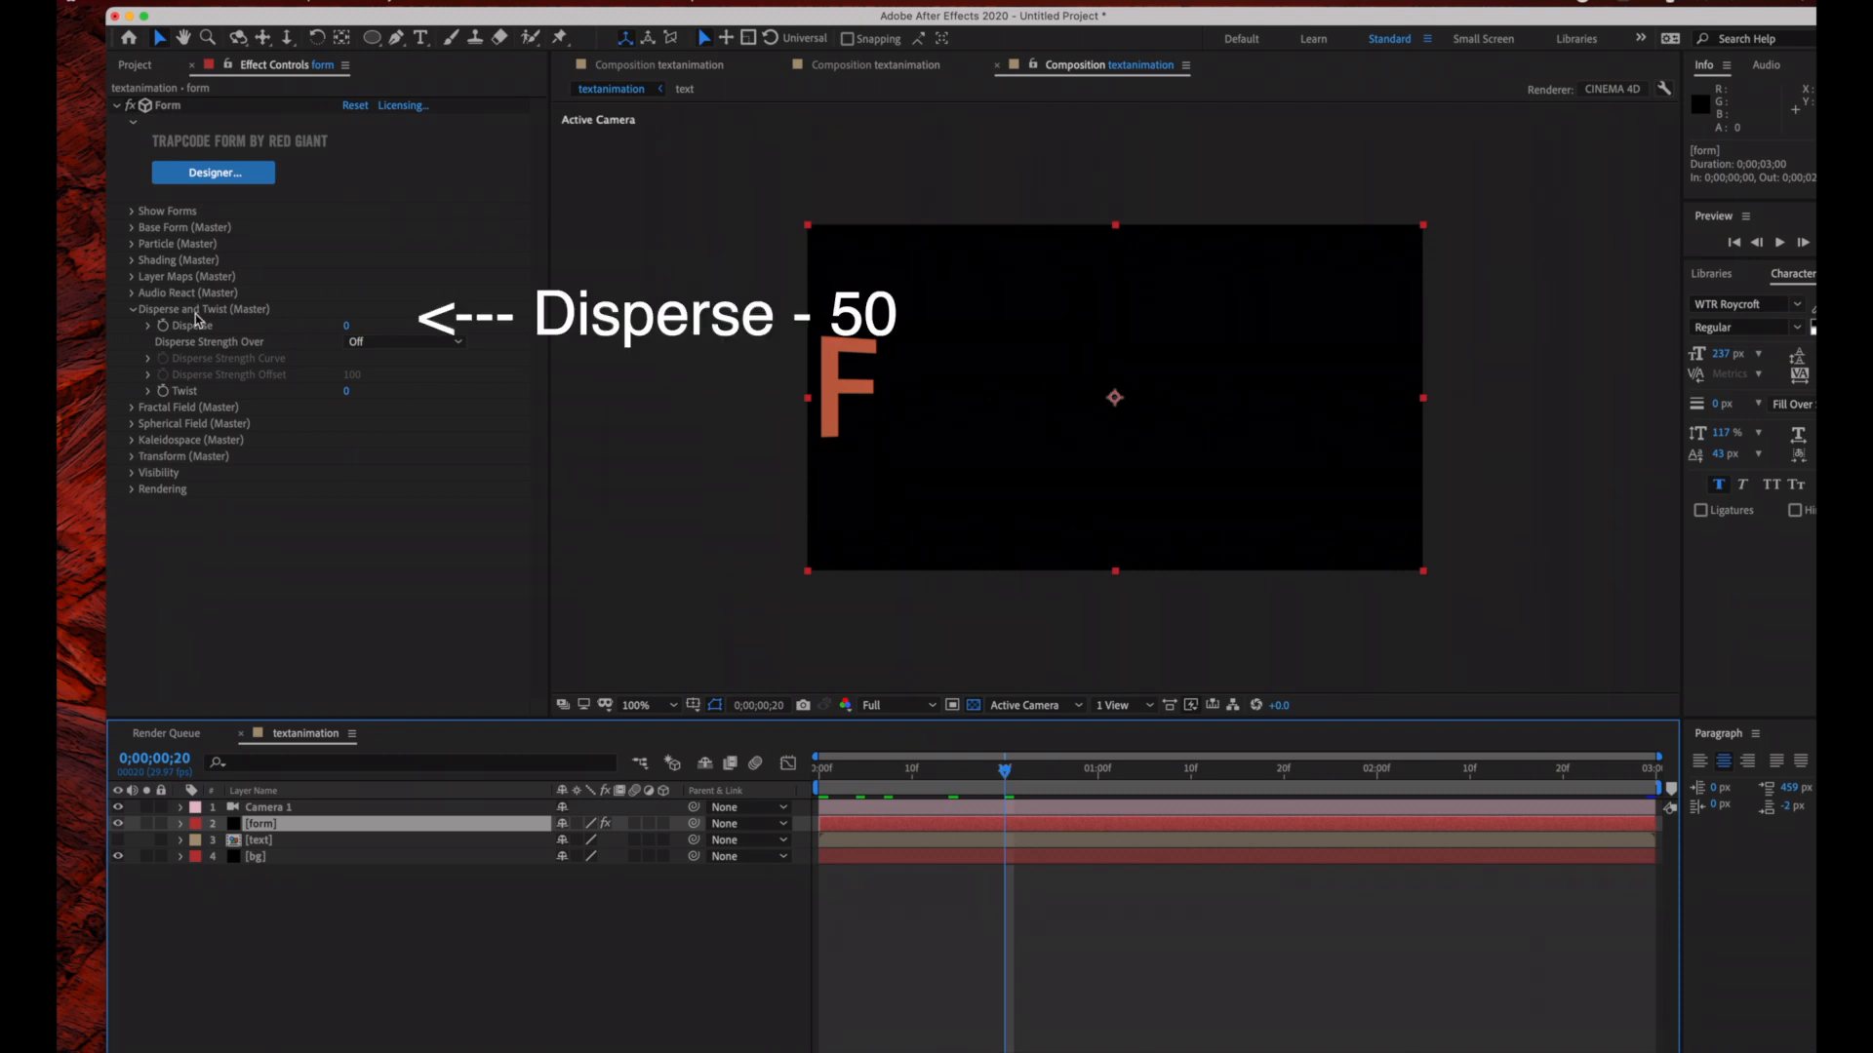
click(345, 328)
click(347, 328)
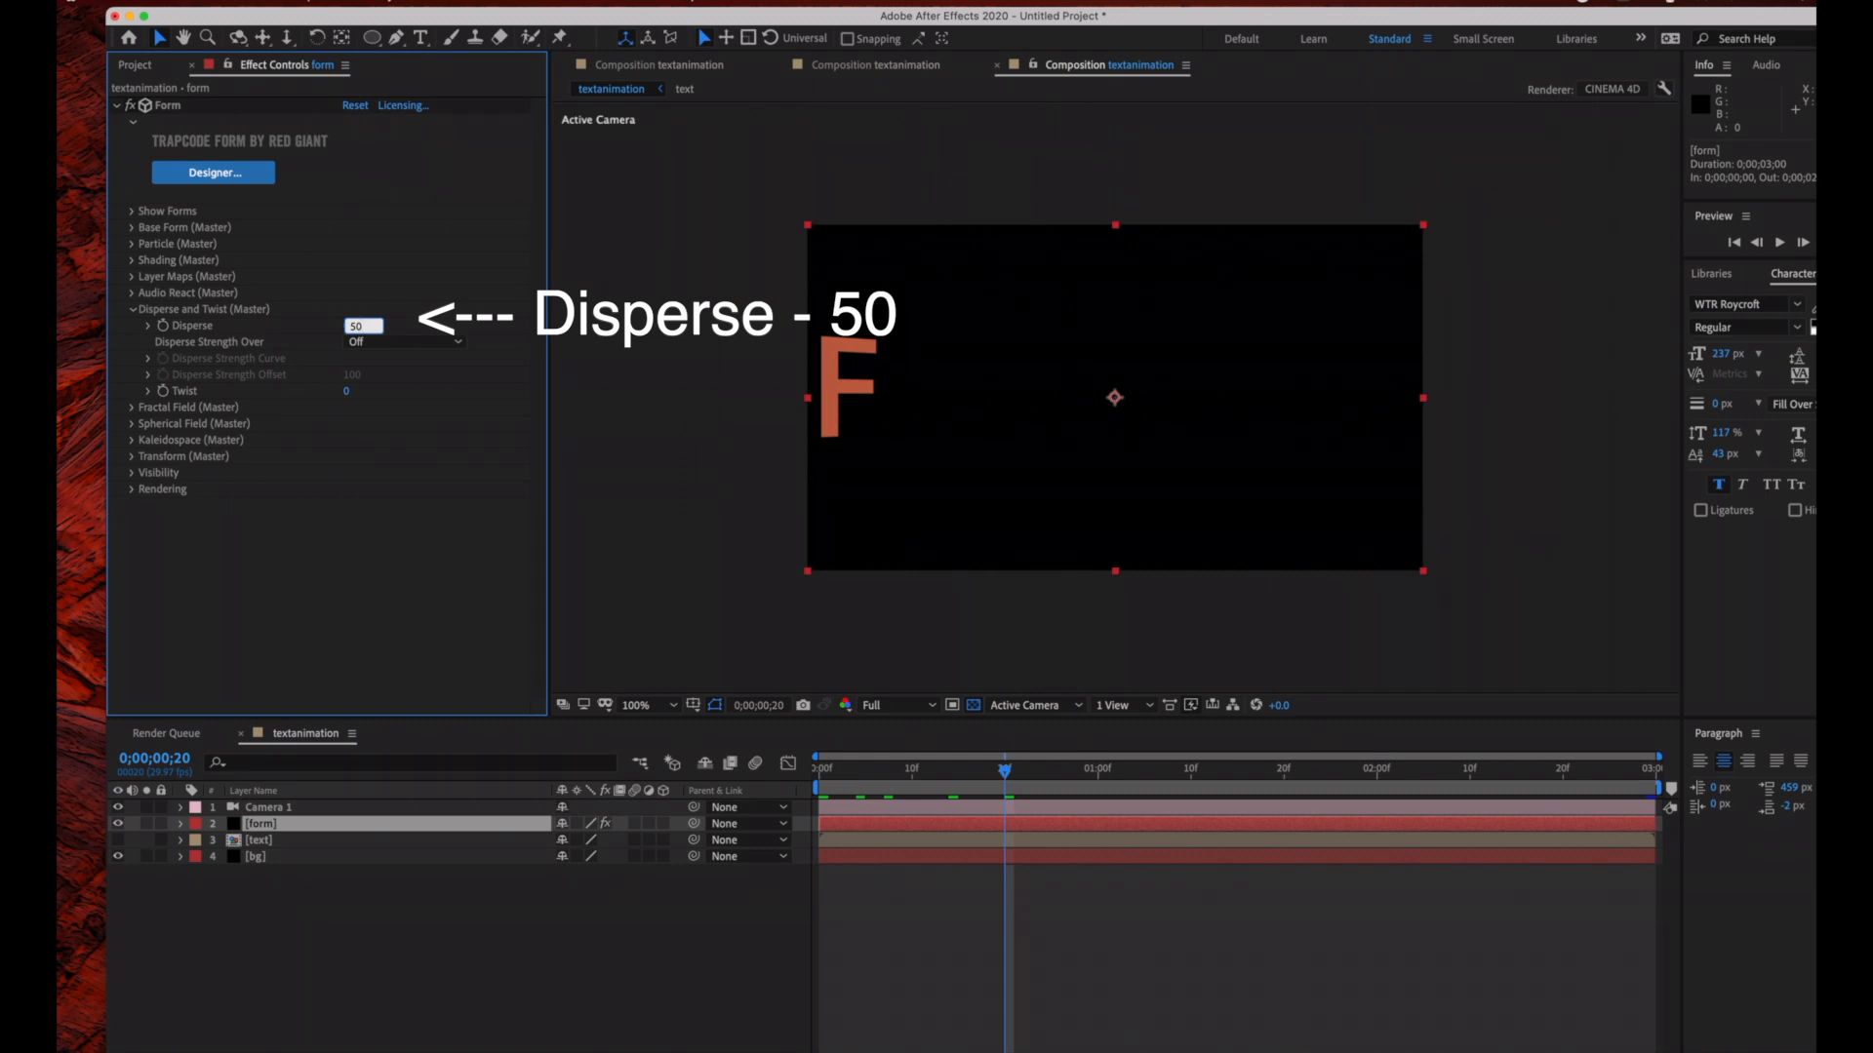
text(50)
key(Return)
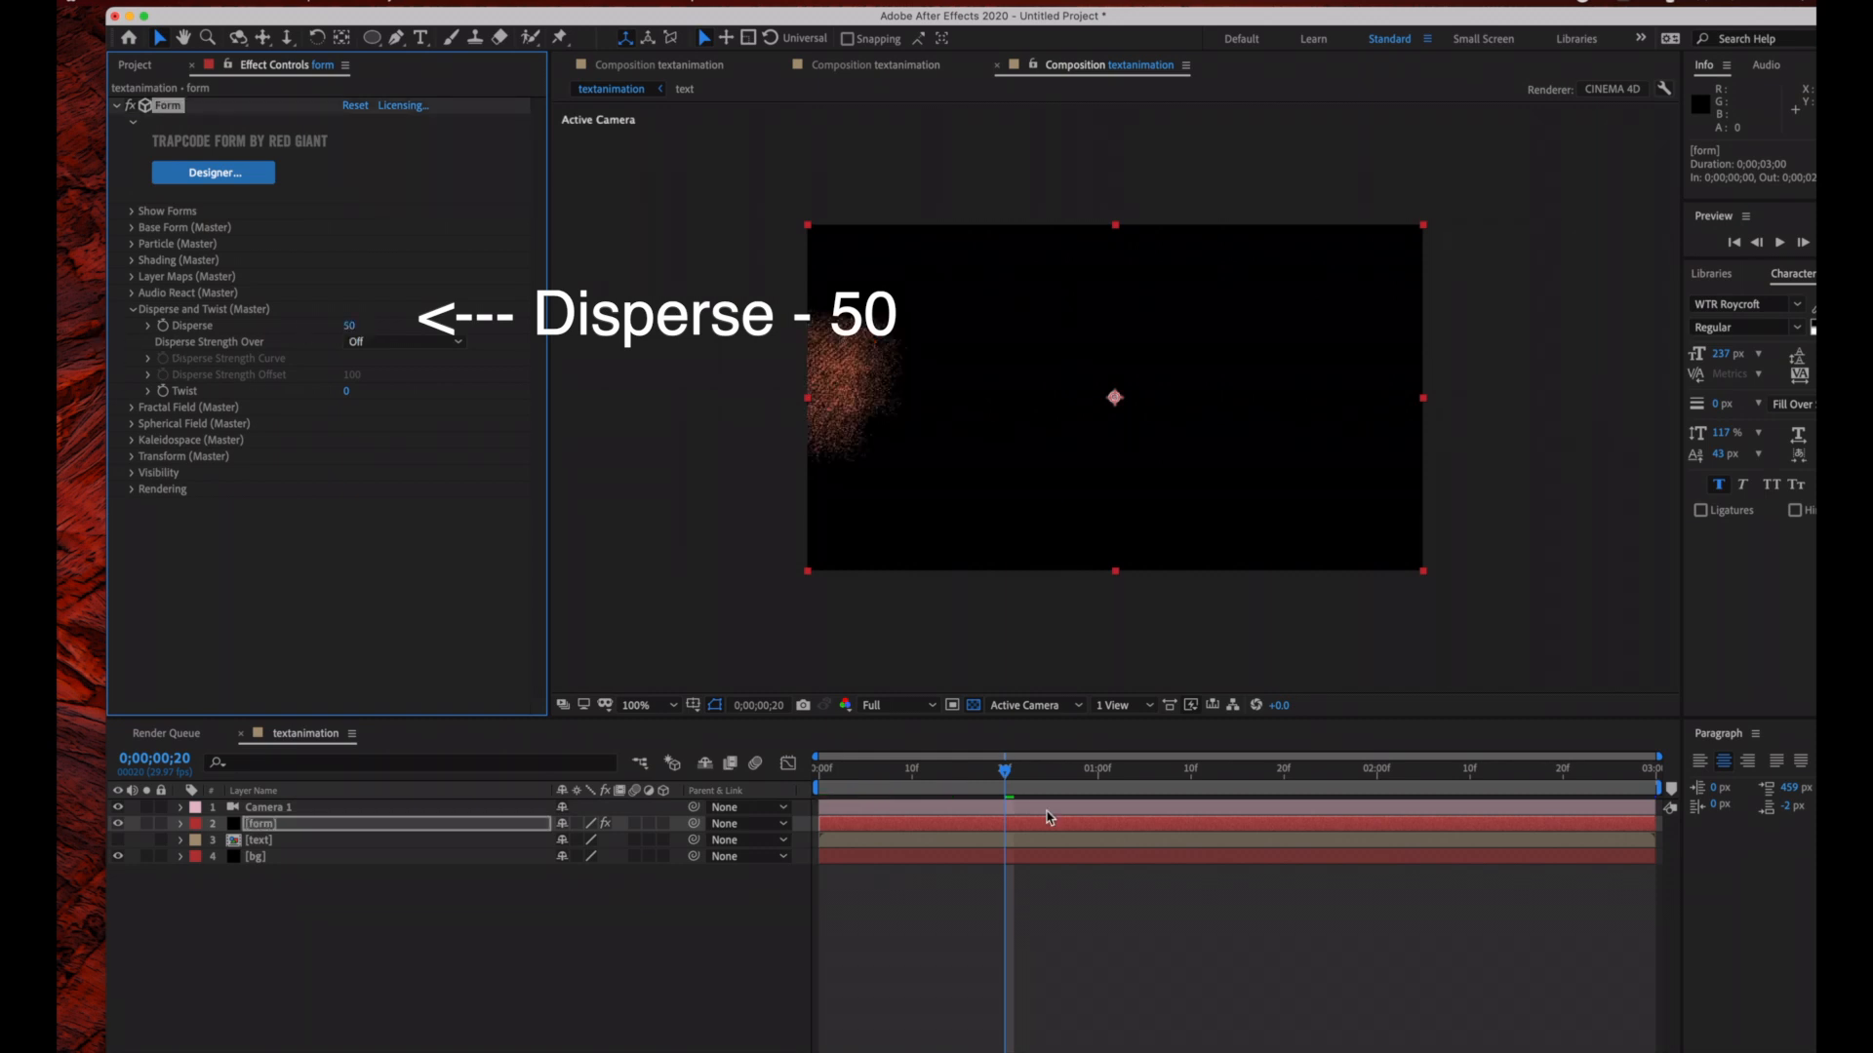
Preview the dispersed text and start keyframing Disperse at 0;00;00;10 with a value of 50
click(1114, 770)
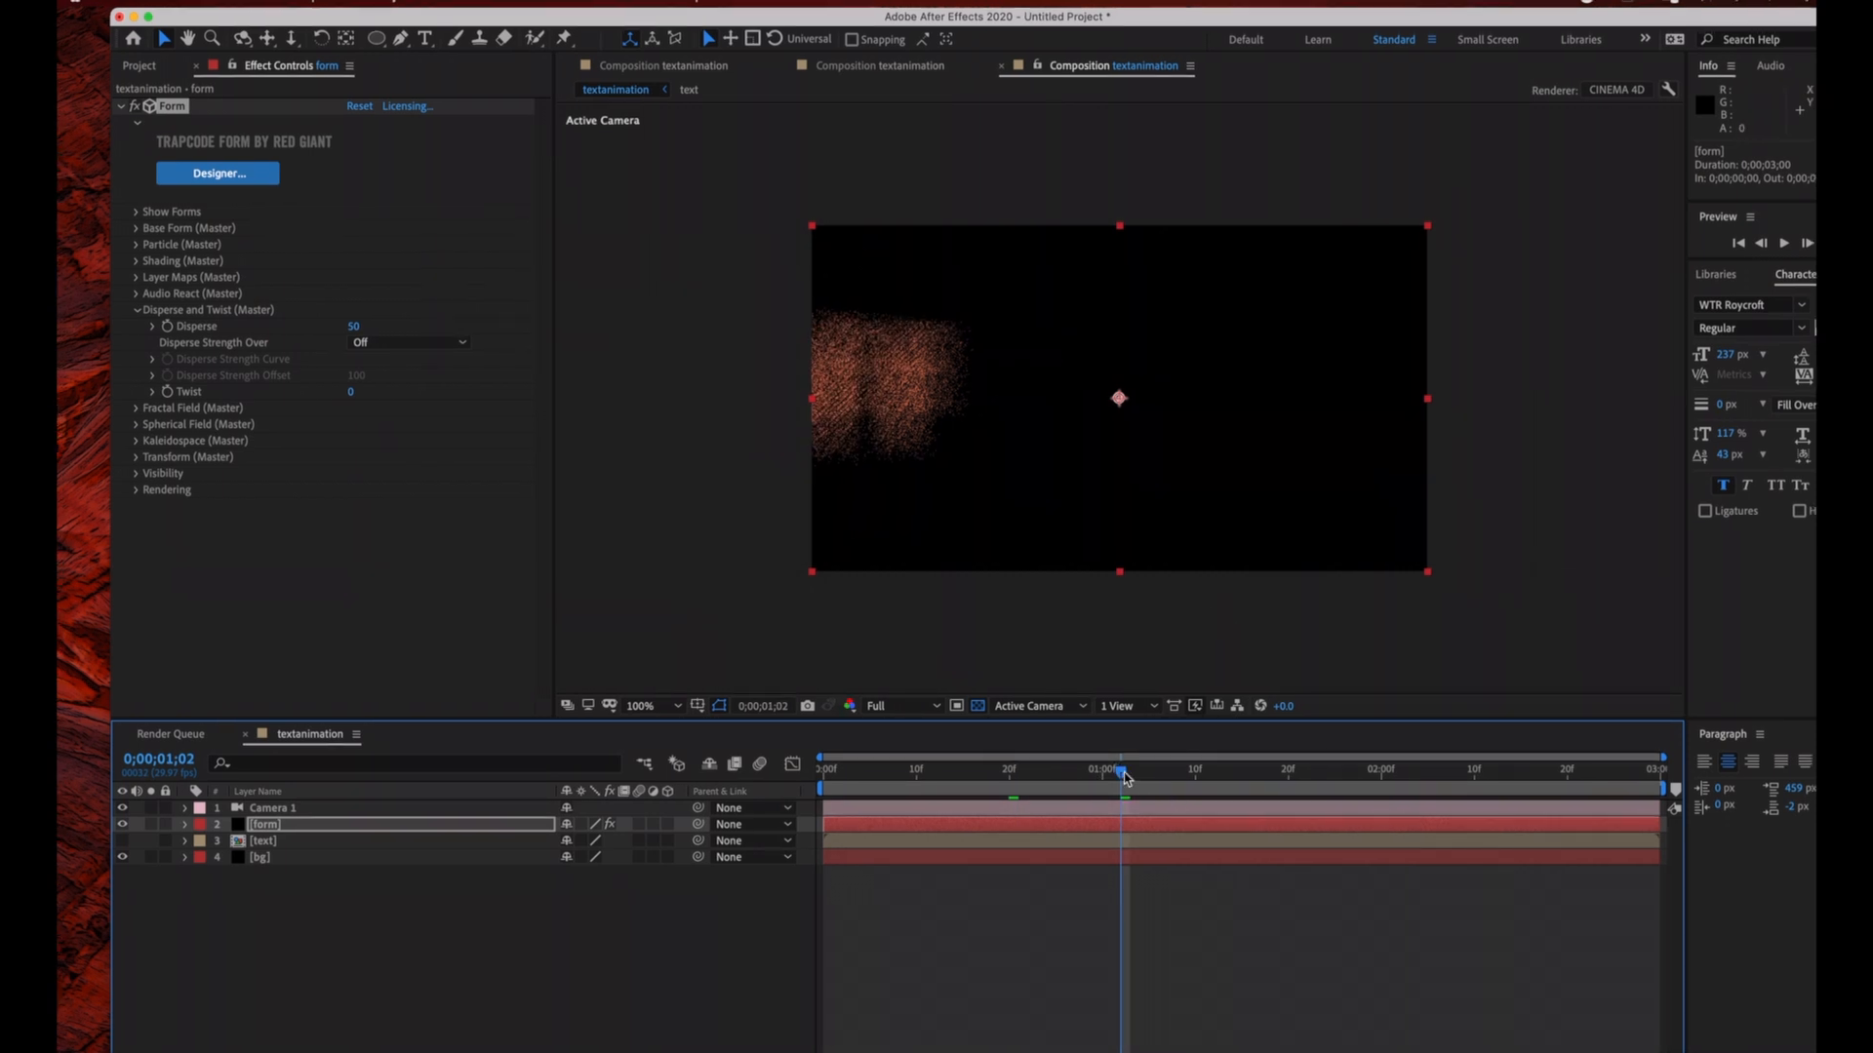
key(space)
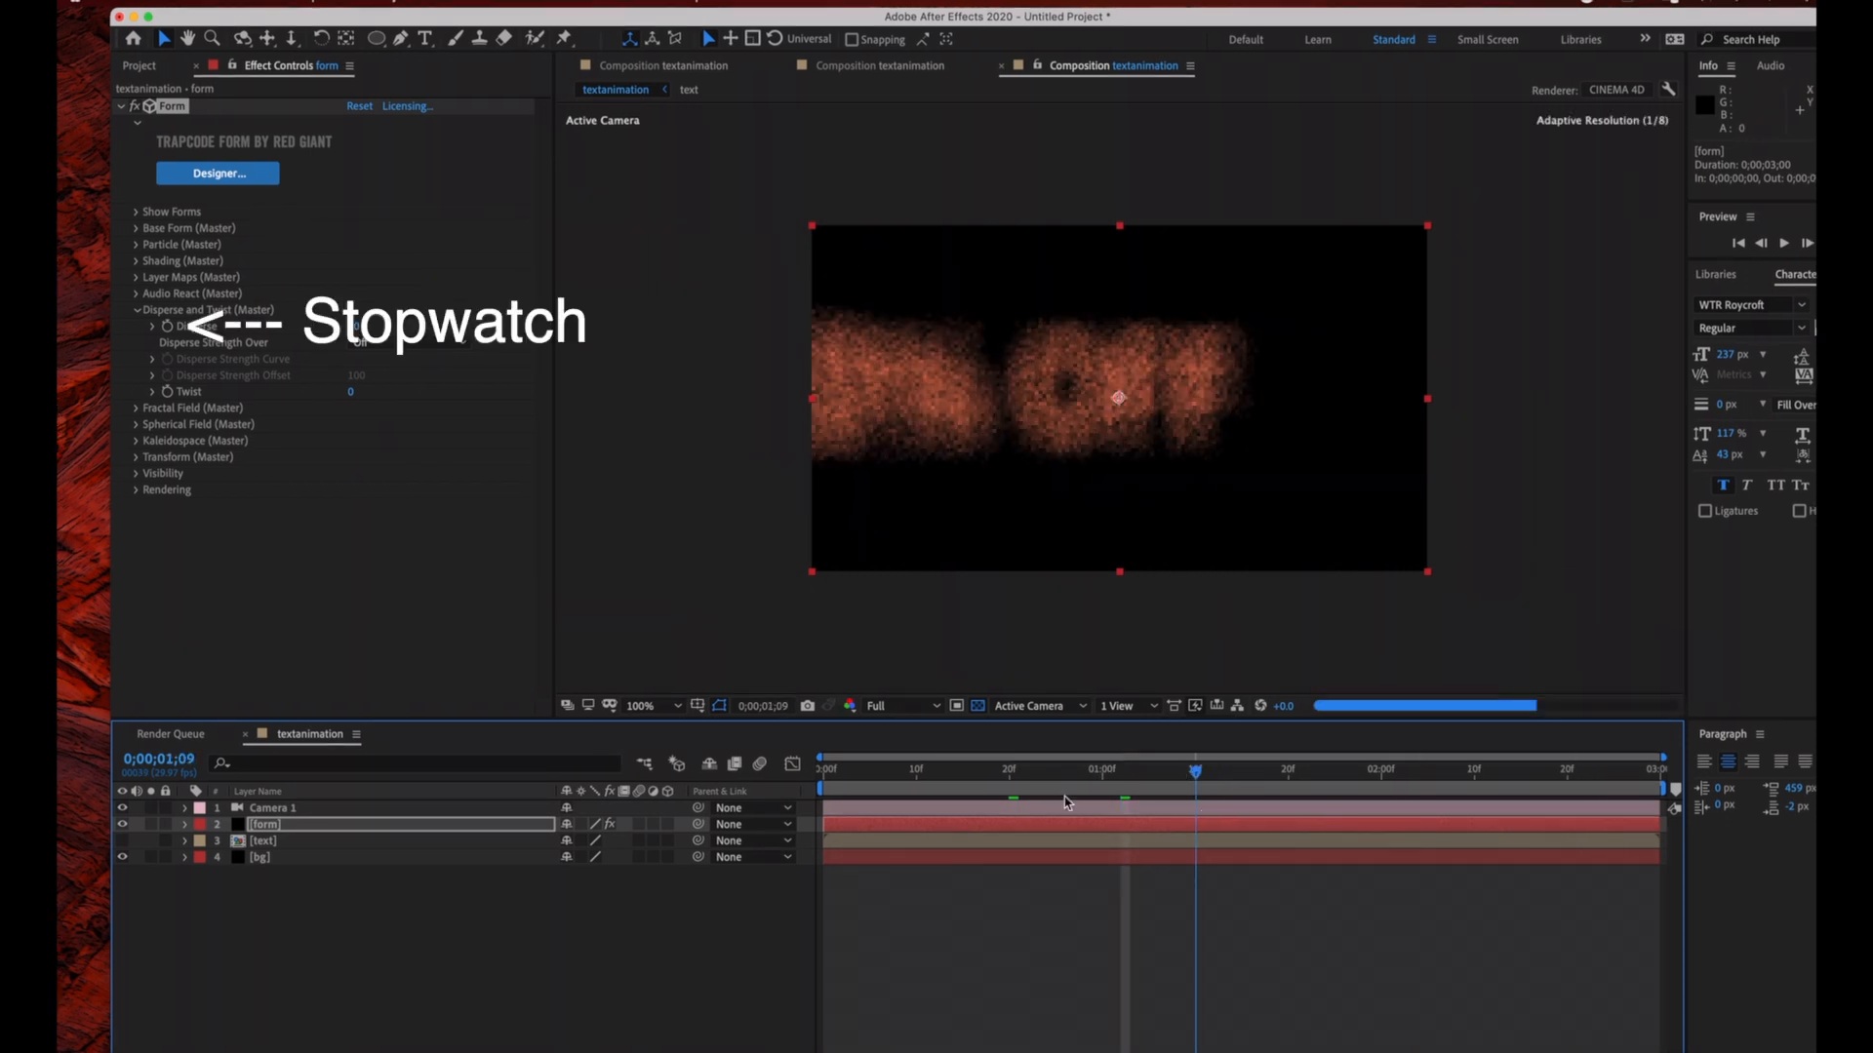
click(915, 786)
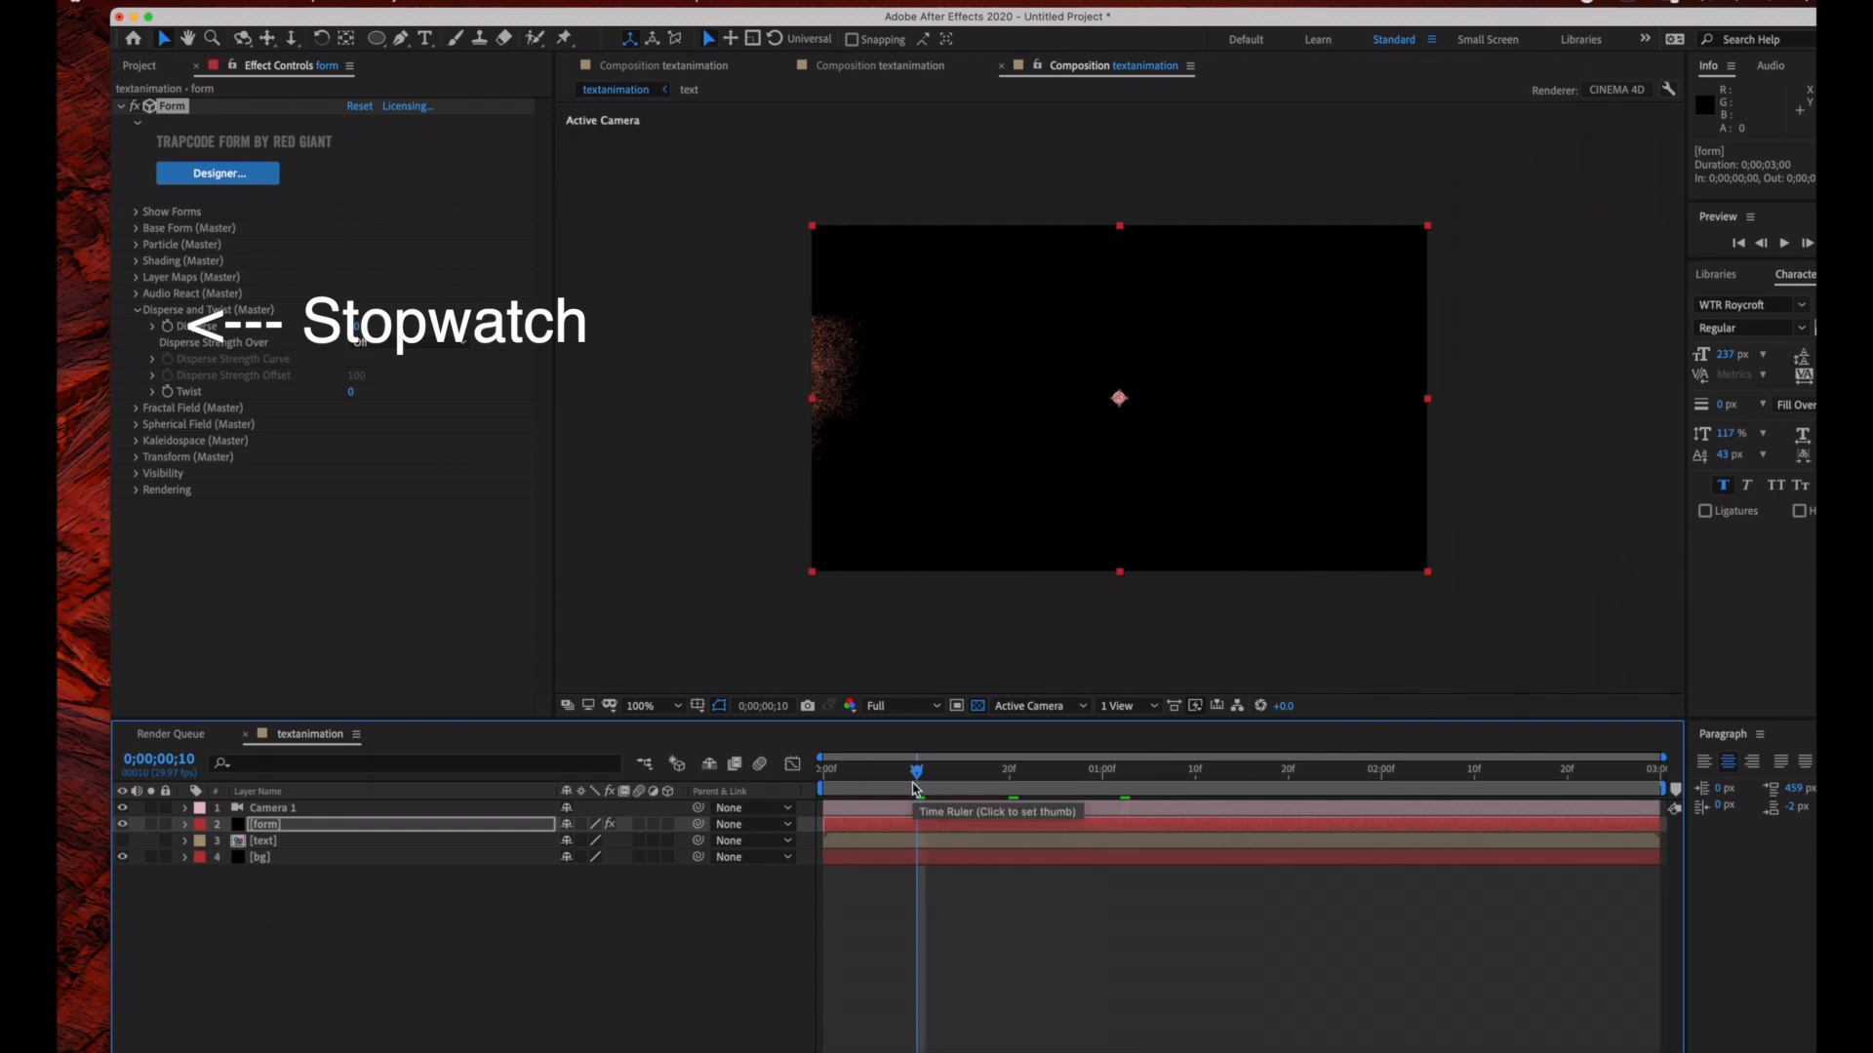
click(167, 327)
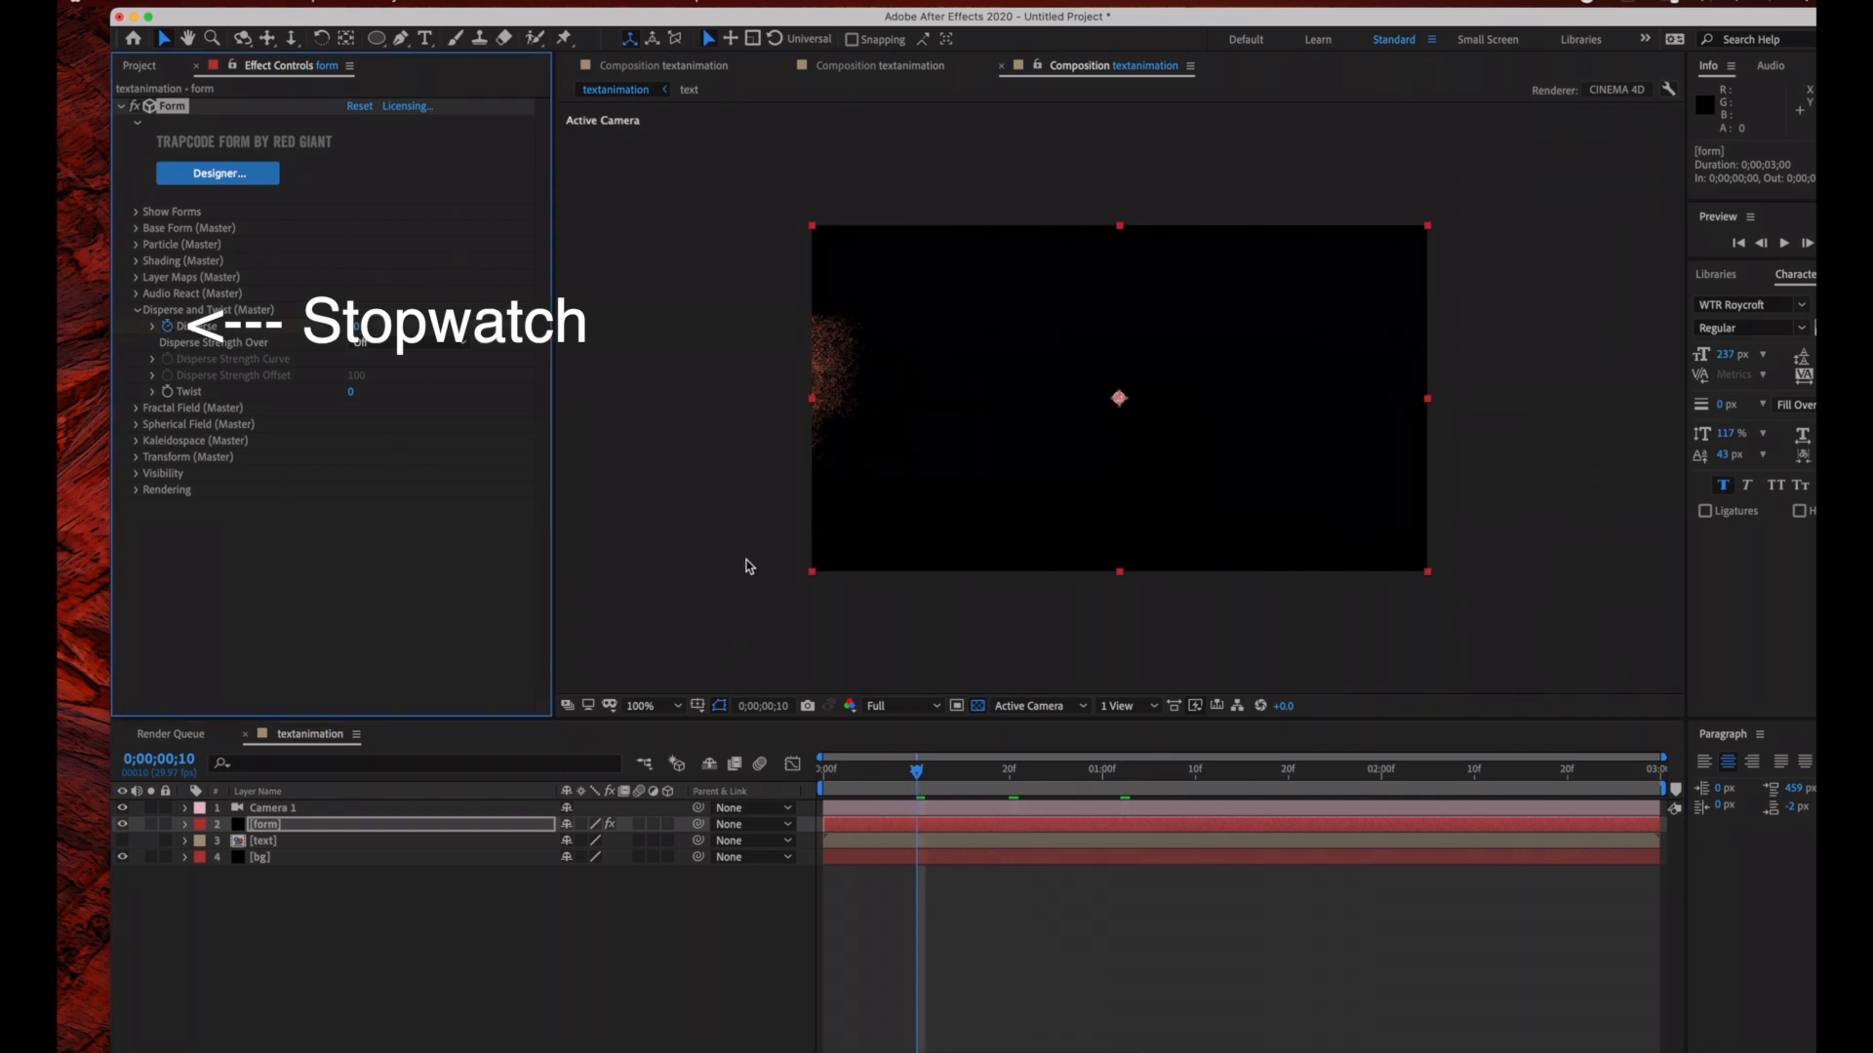
Preview the animation and keyframe Disperse at 40 at 0;00;02;11
click(917, 798)
key(space)
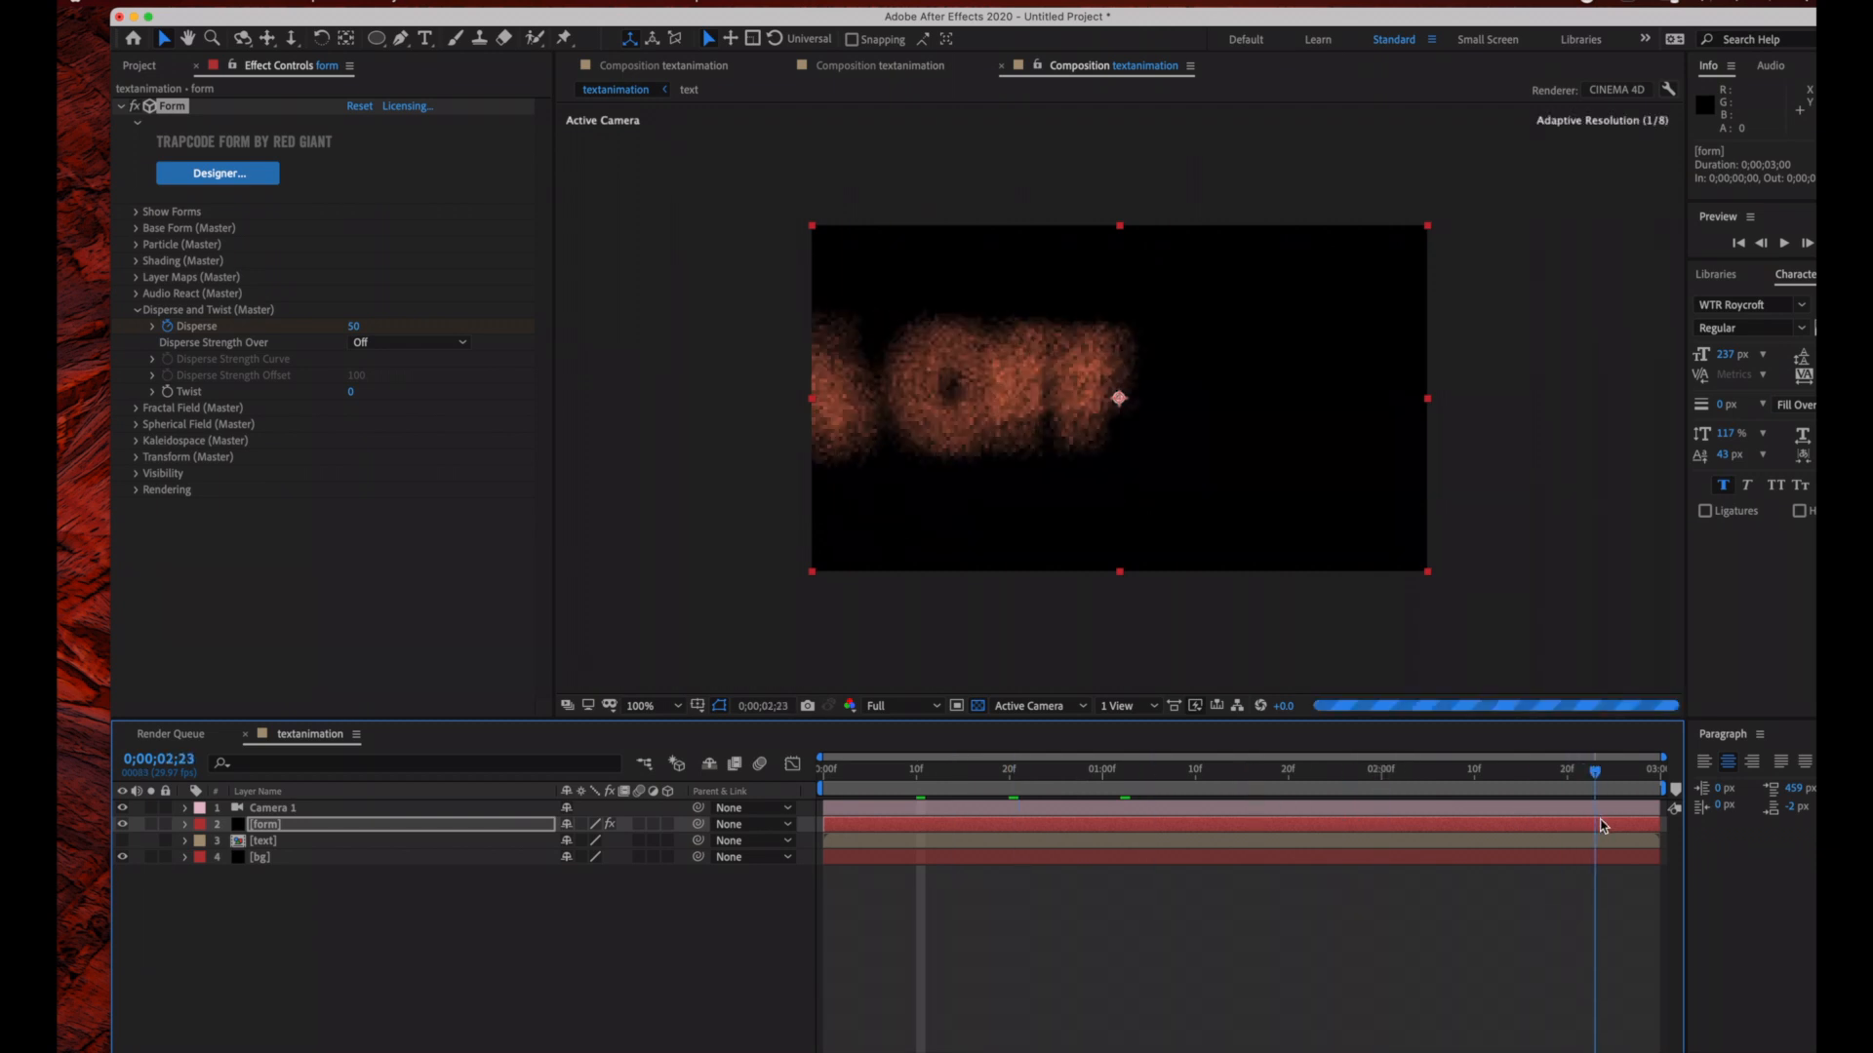
drag(1626, 827, 1483, 819)
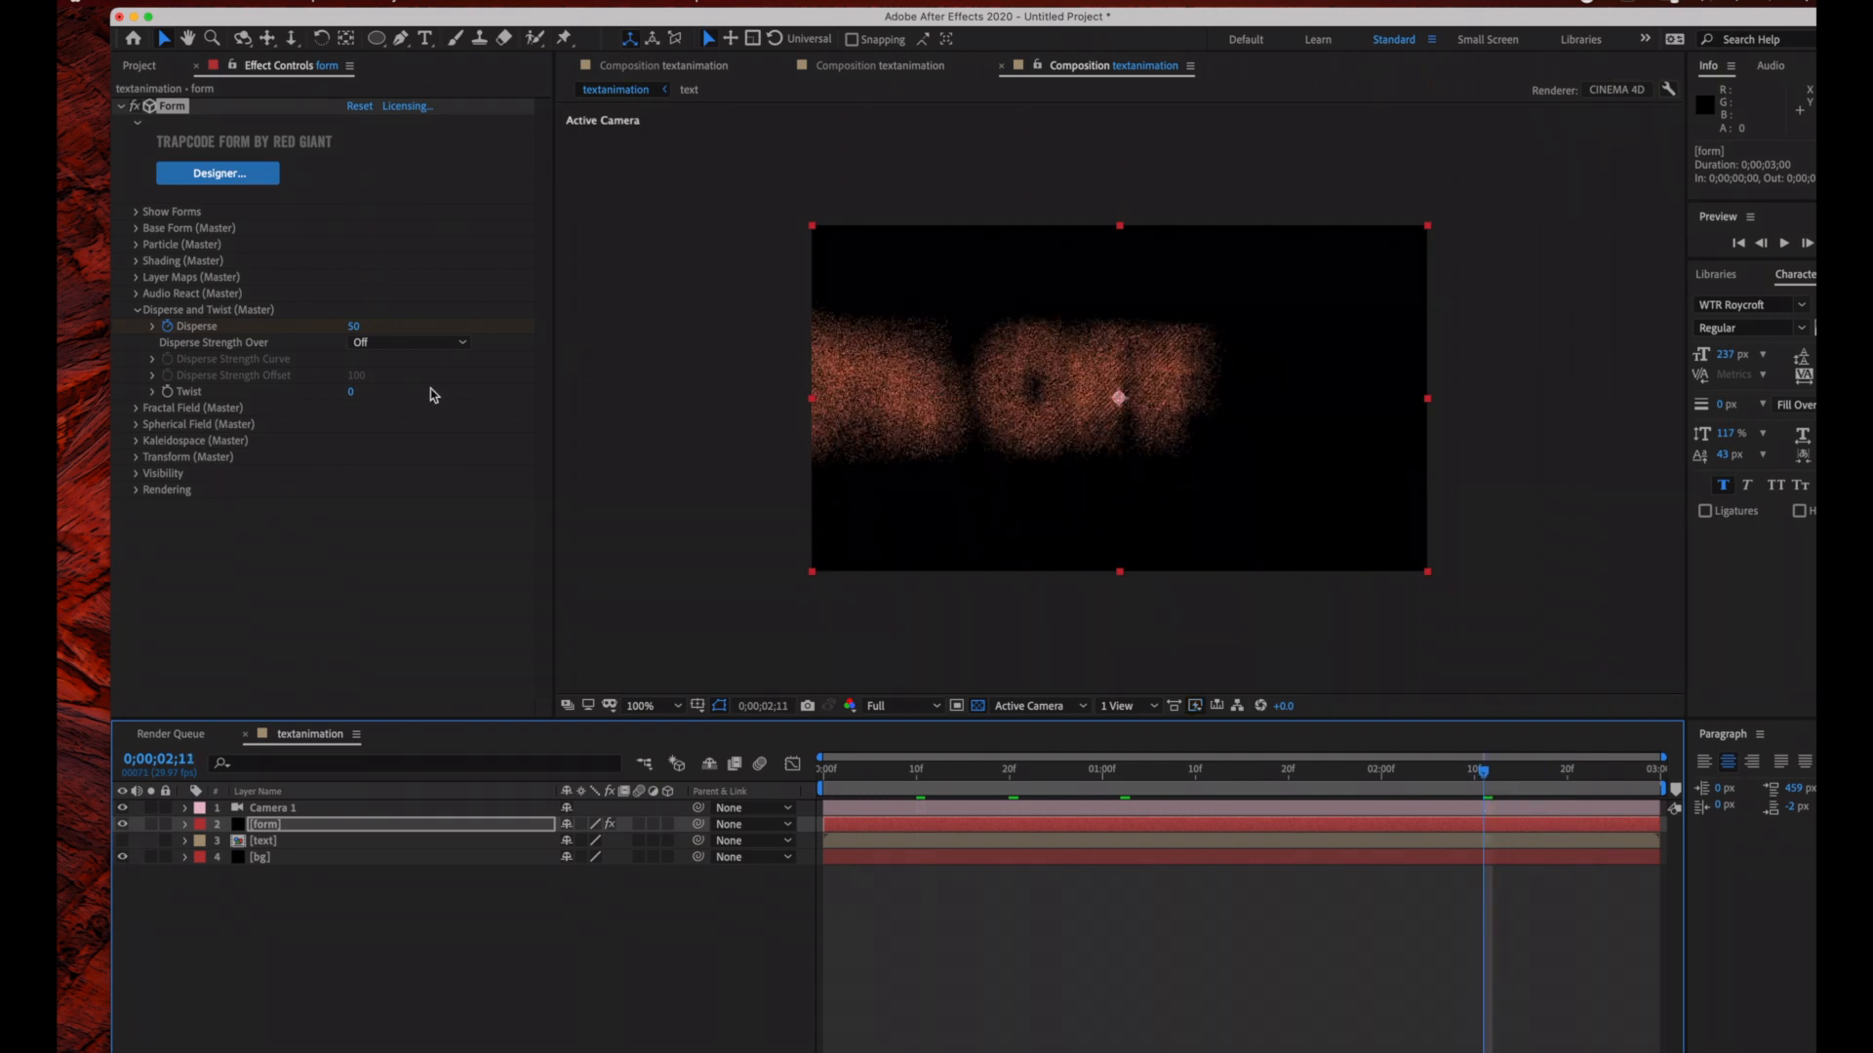
click(355, 325)
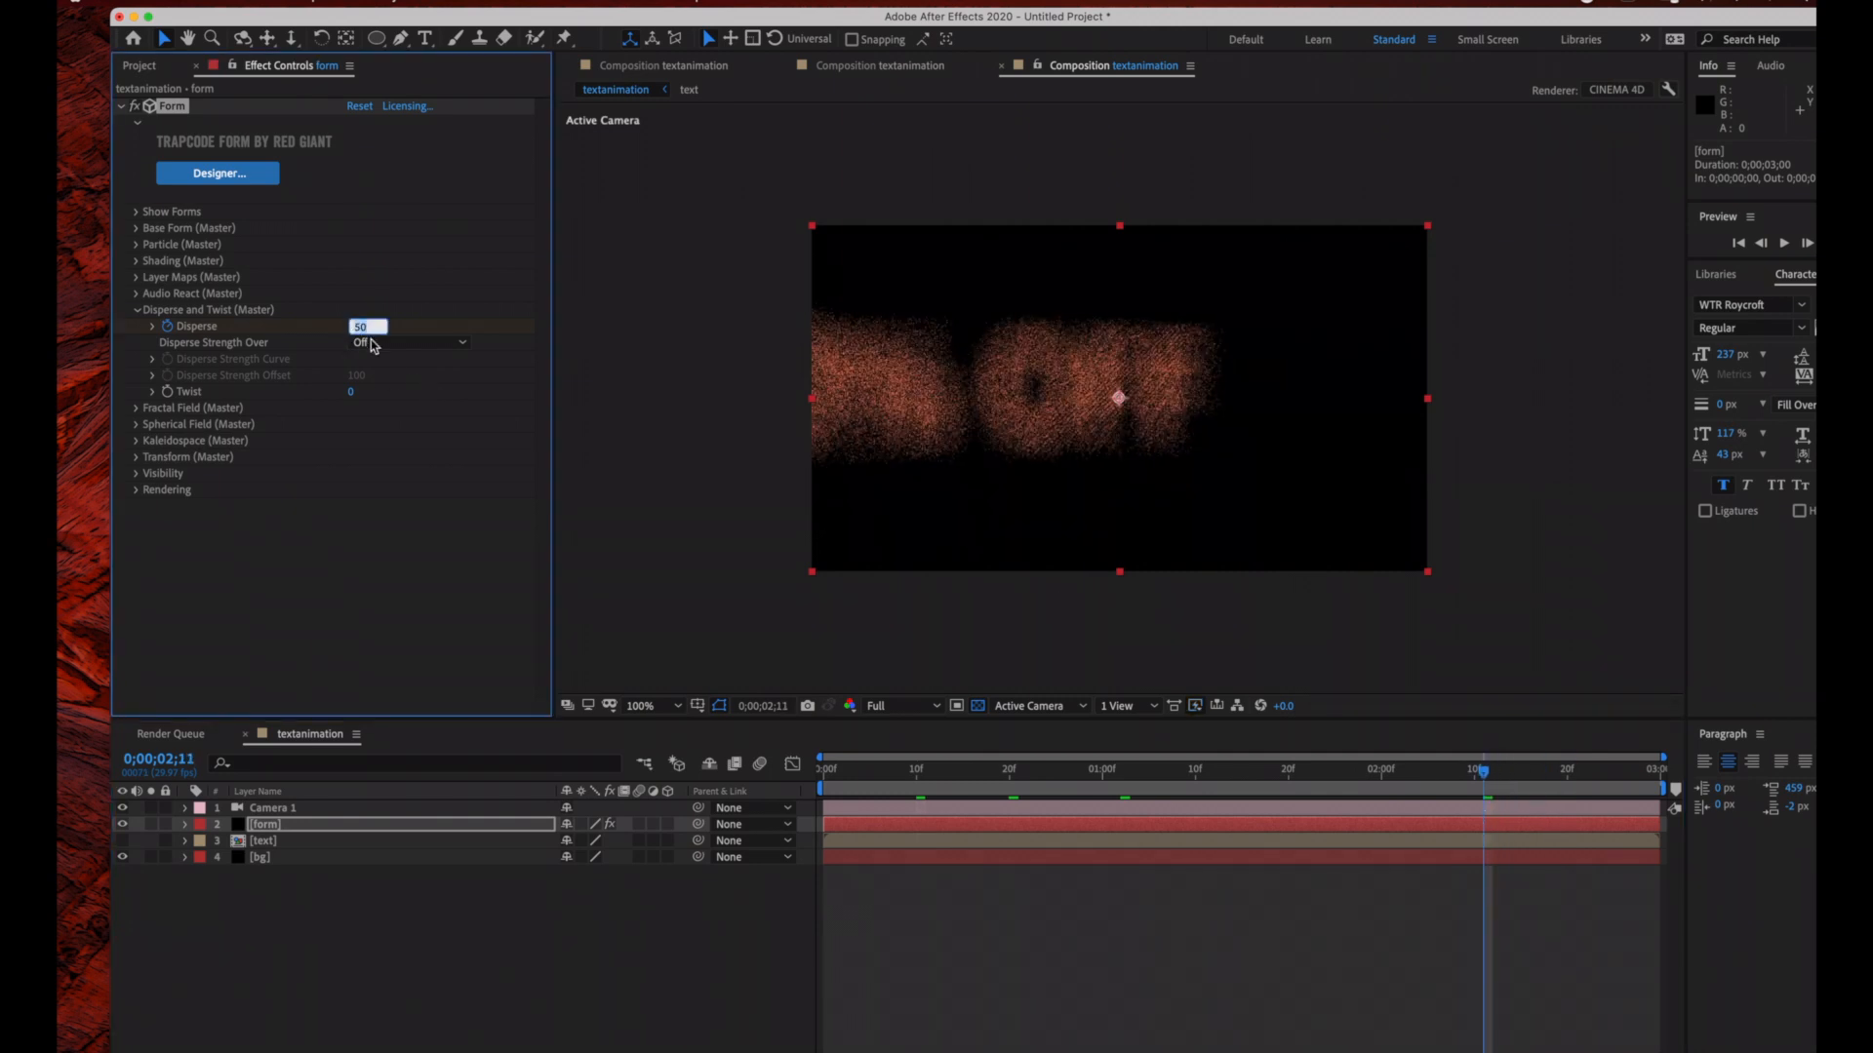
key(Return)
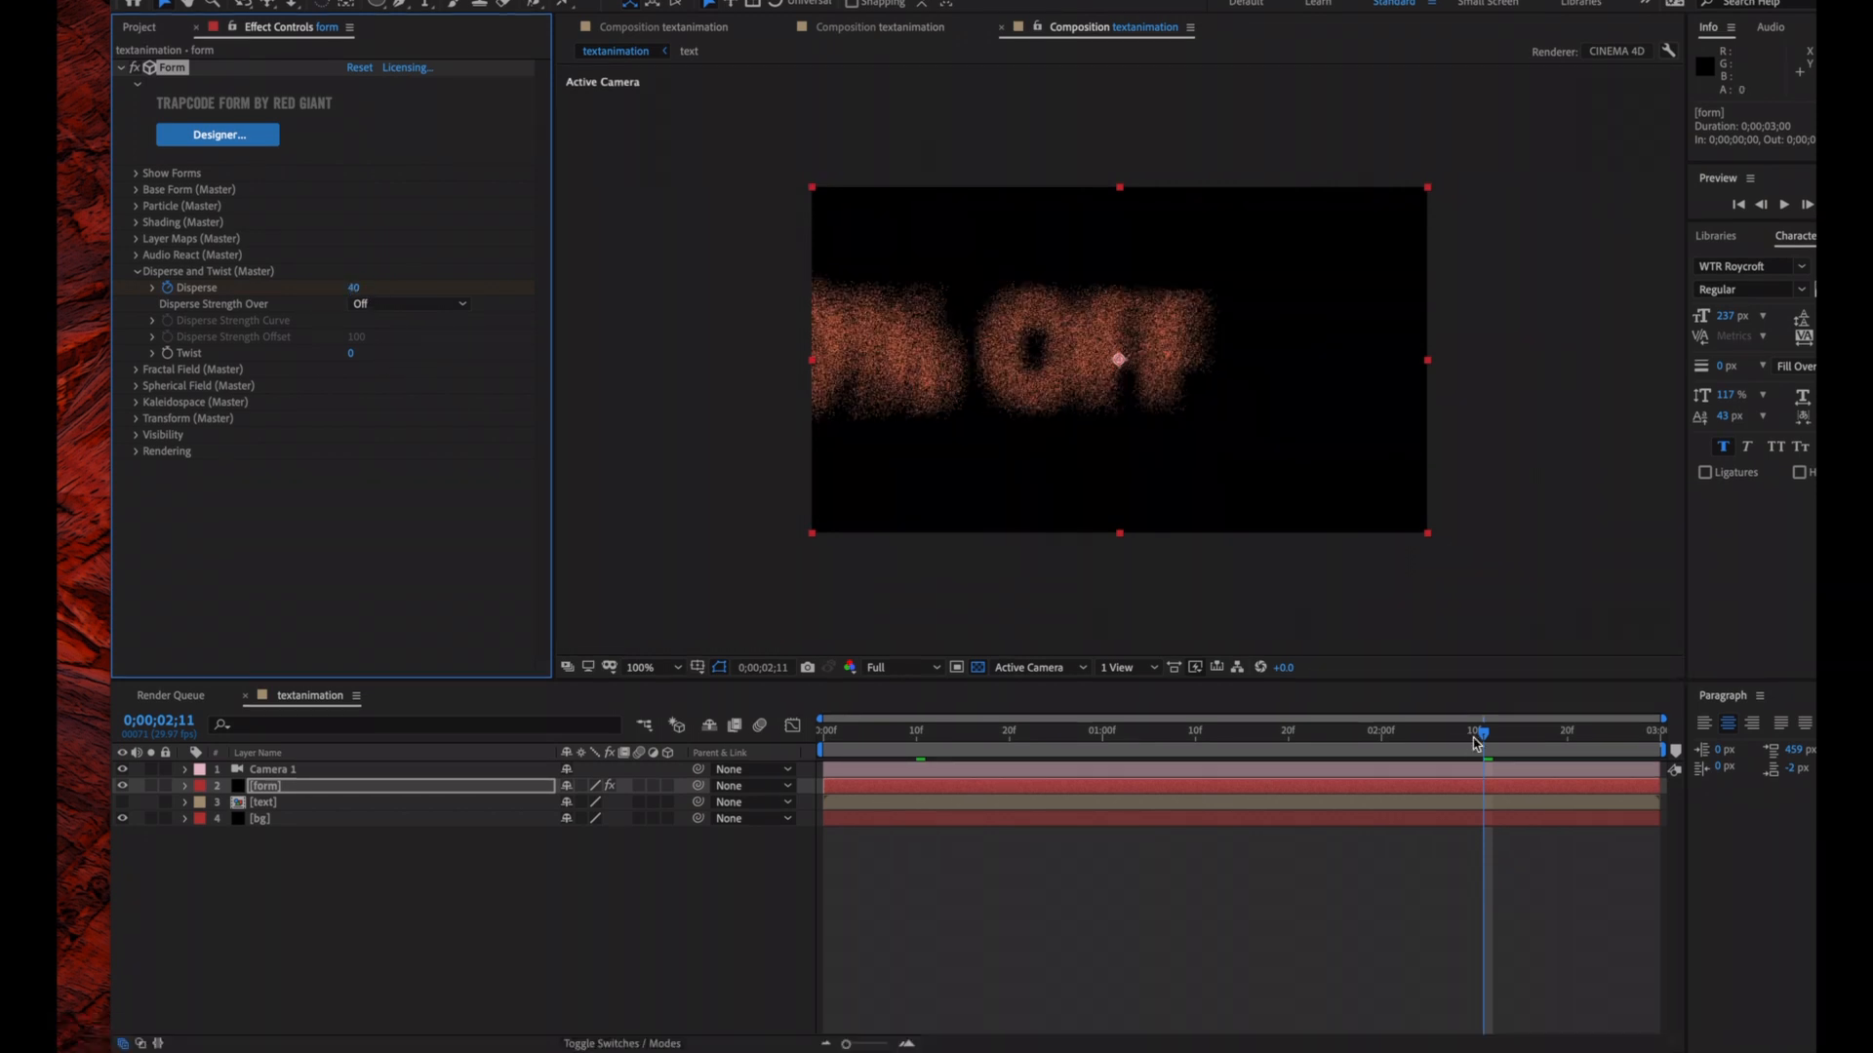
Keyframe Disperse at 35 at 0;00;02;22
drag(1483, 733, 1587, 737)
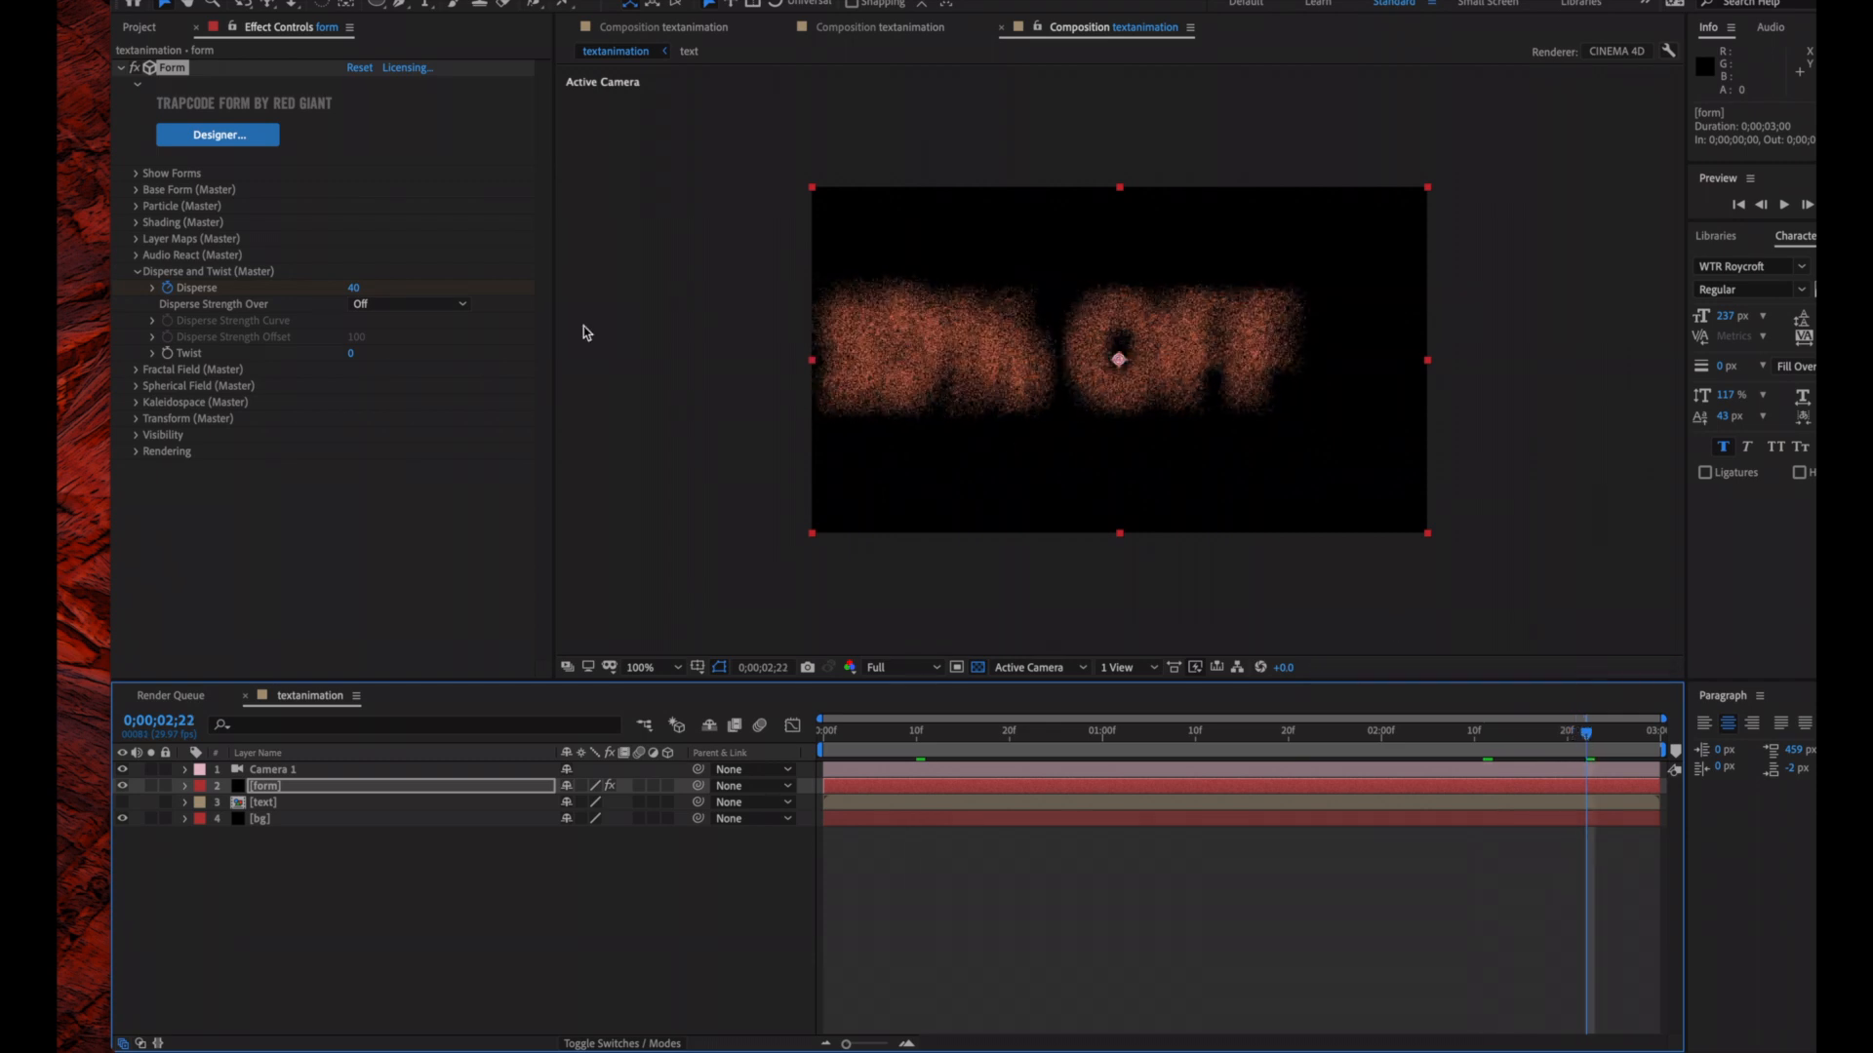
click(355, 288)
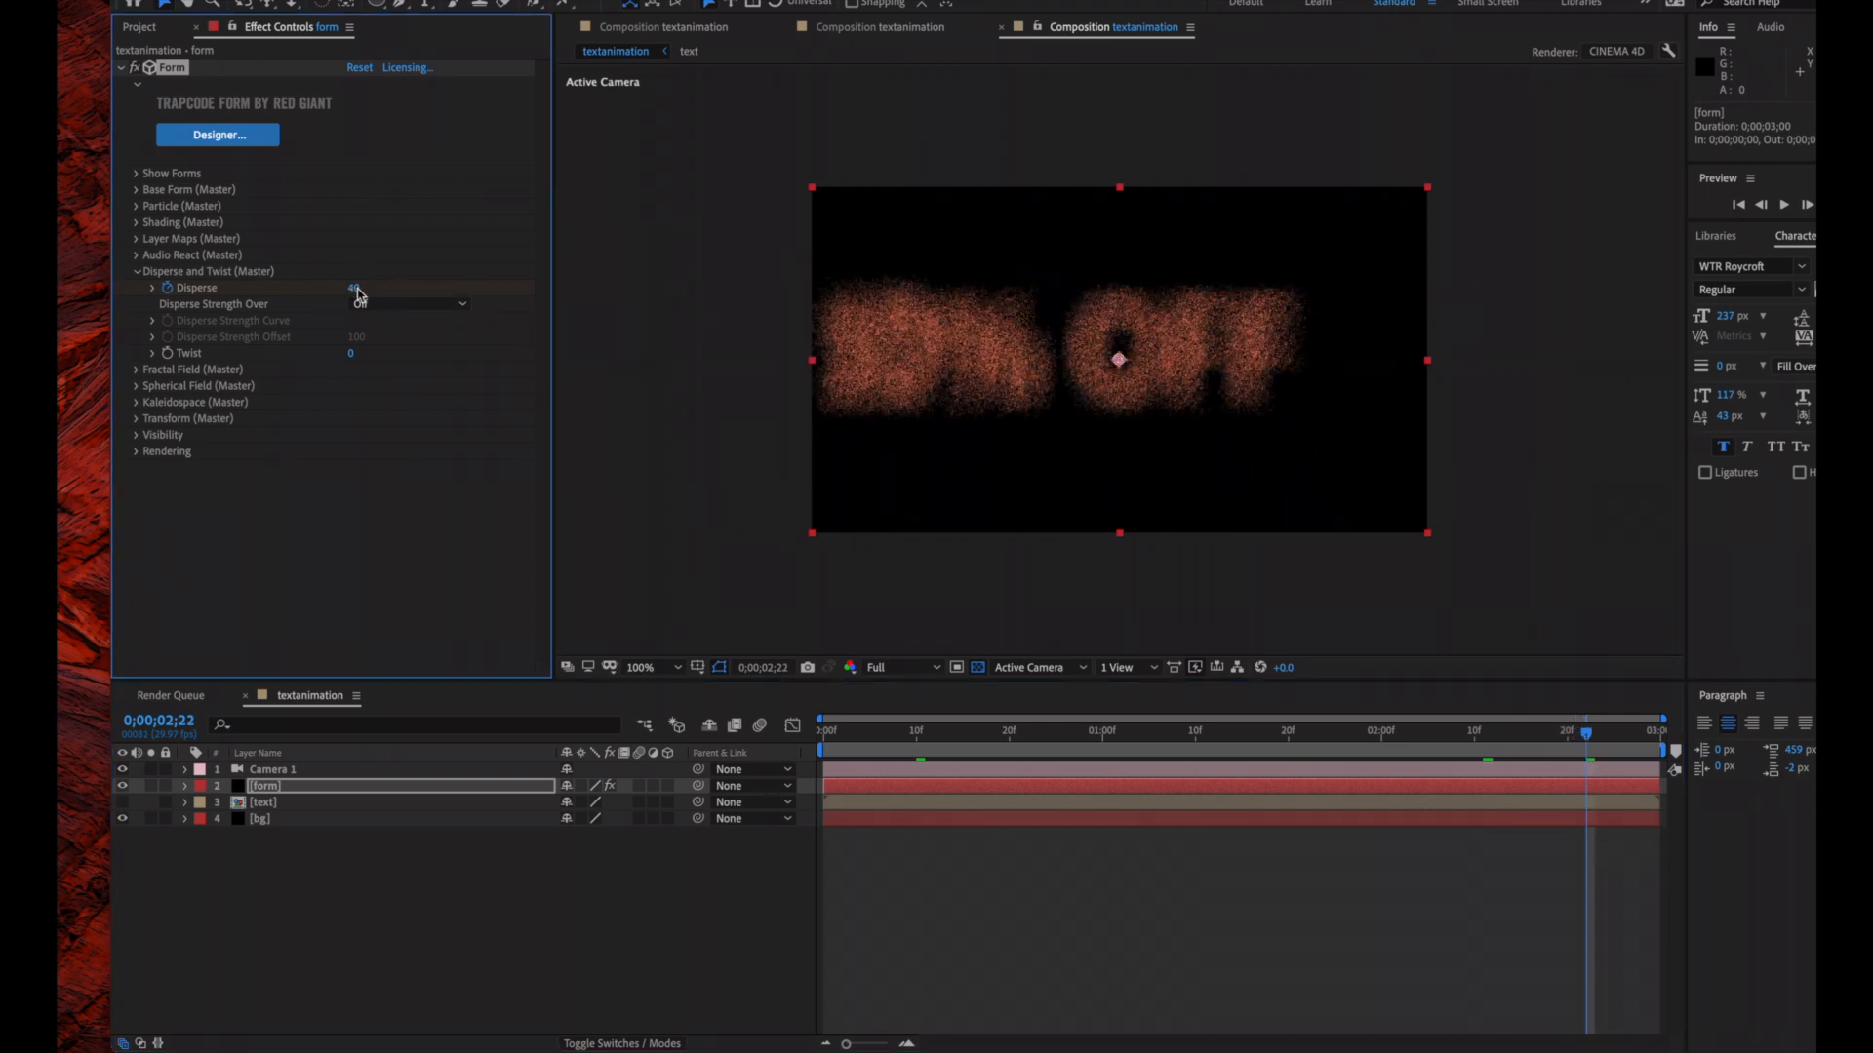
text(35)
key(Return)
Keyframe Disperse at 2 on the last frame, 0;00;02;29
drag(1590, 734, 1659, 736)
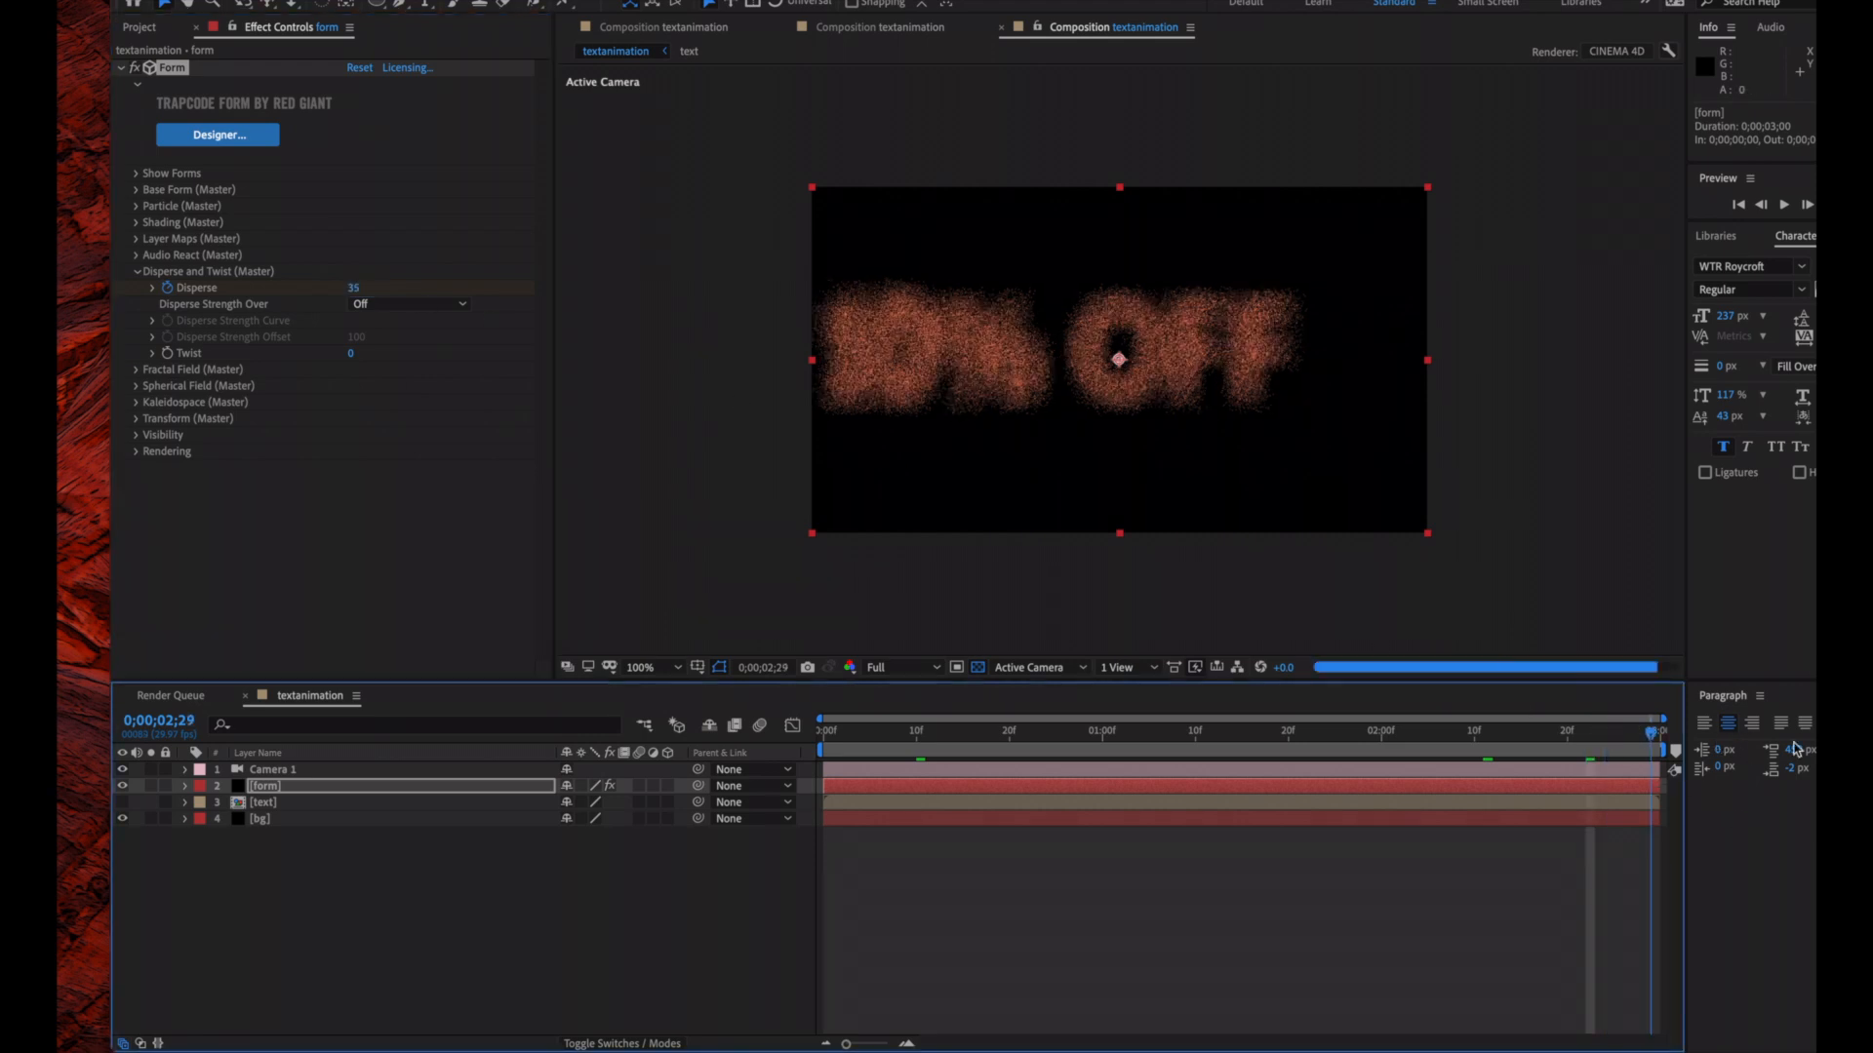
click(356, 289)
text(2)
key(Return)
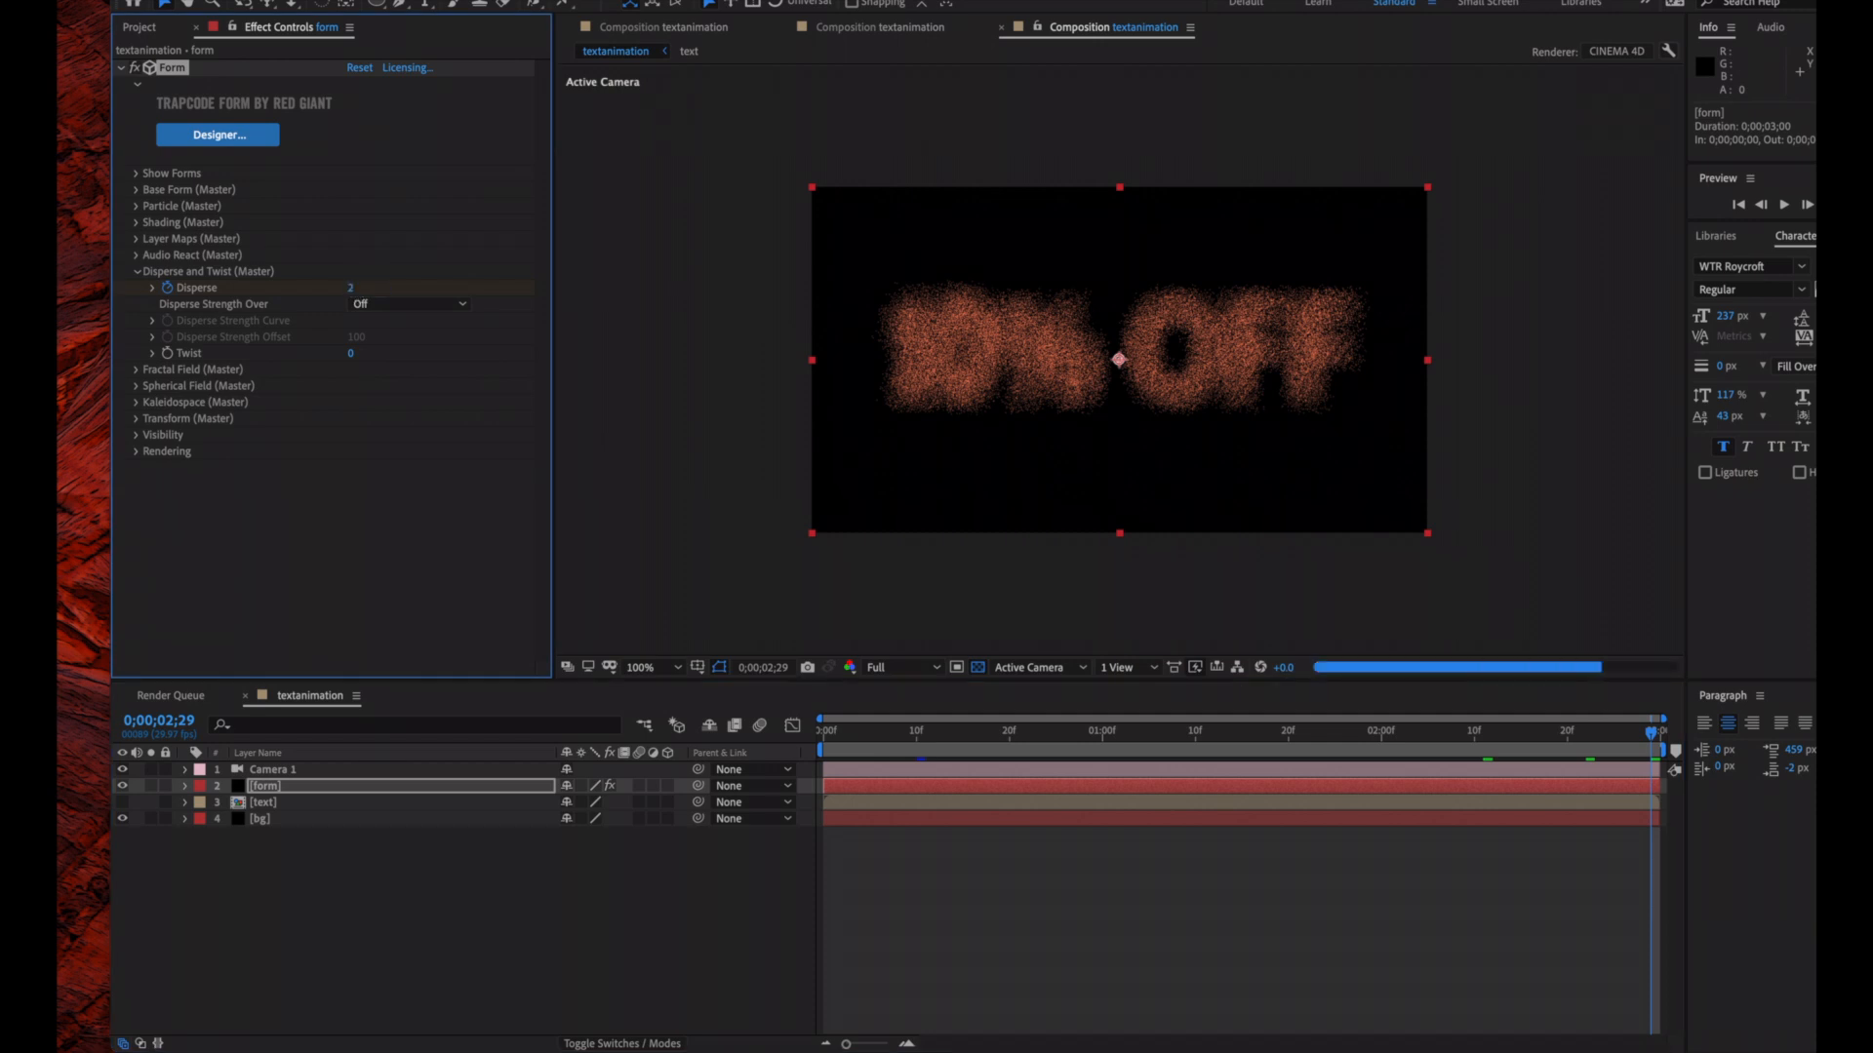
Set Disperse Strength Over to X, apply the straight descending preset to the Disperse Strength Curve and copy that curve
click(395, 305)
click(395, 348)
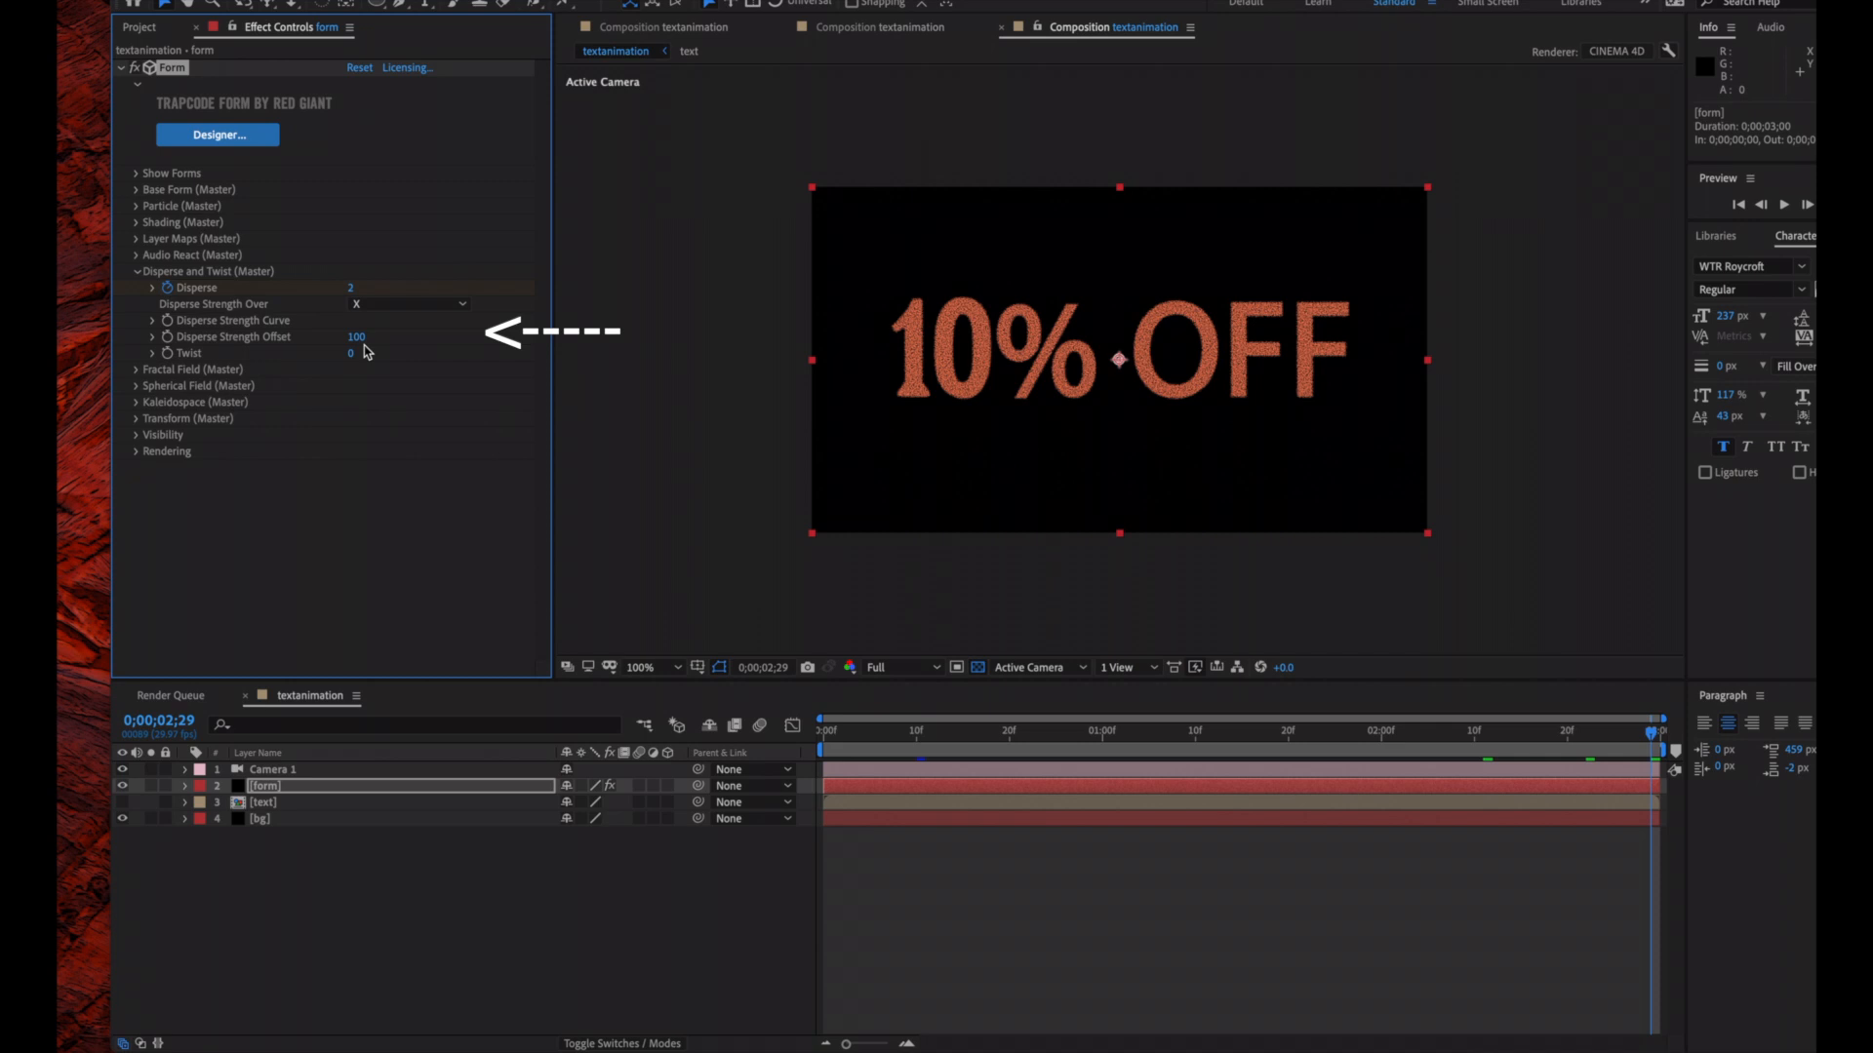
click(153, 322)
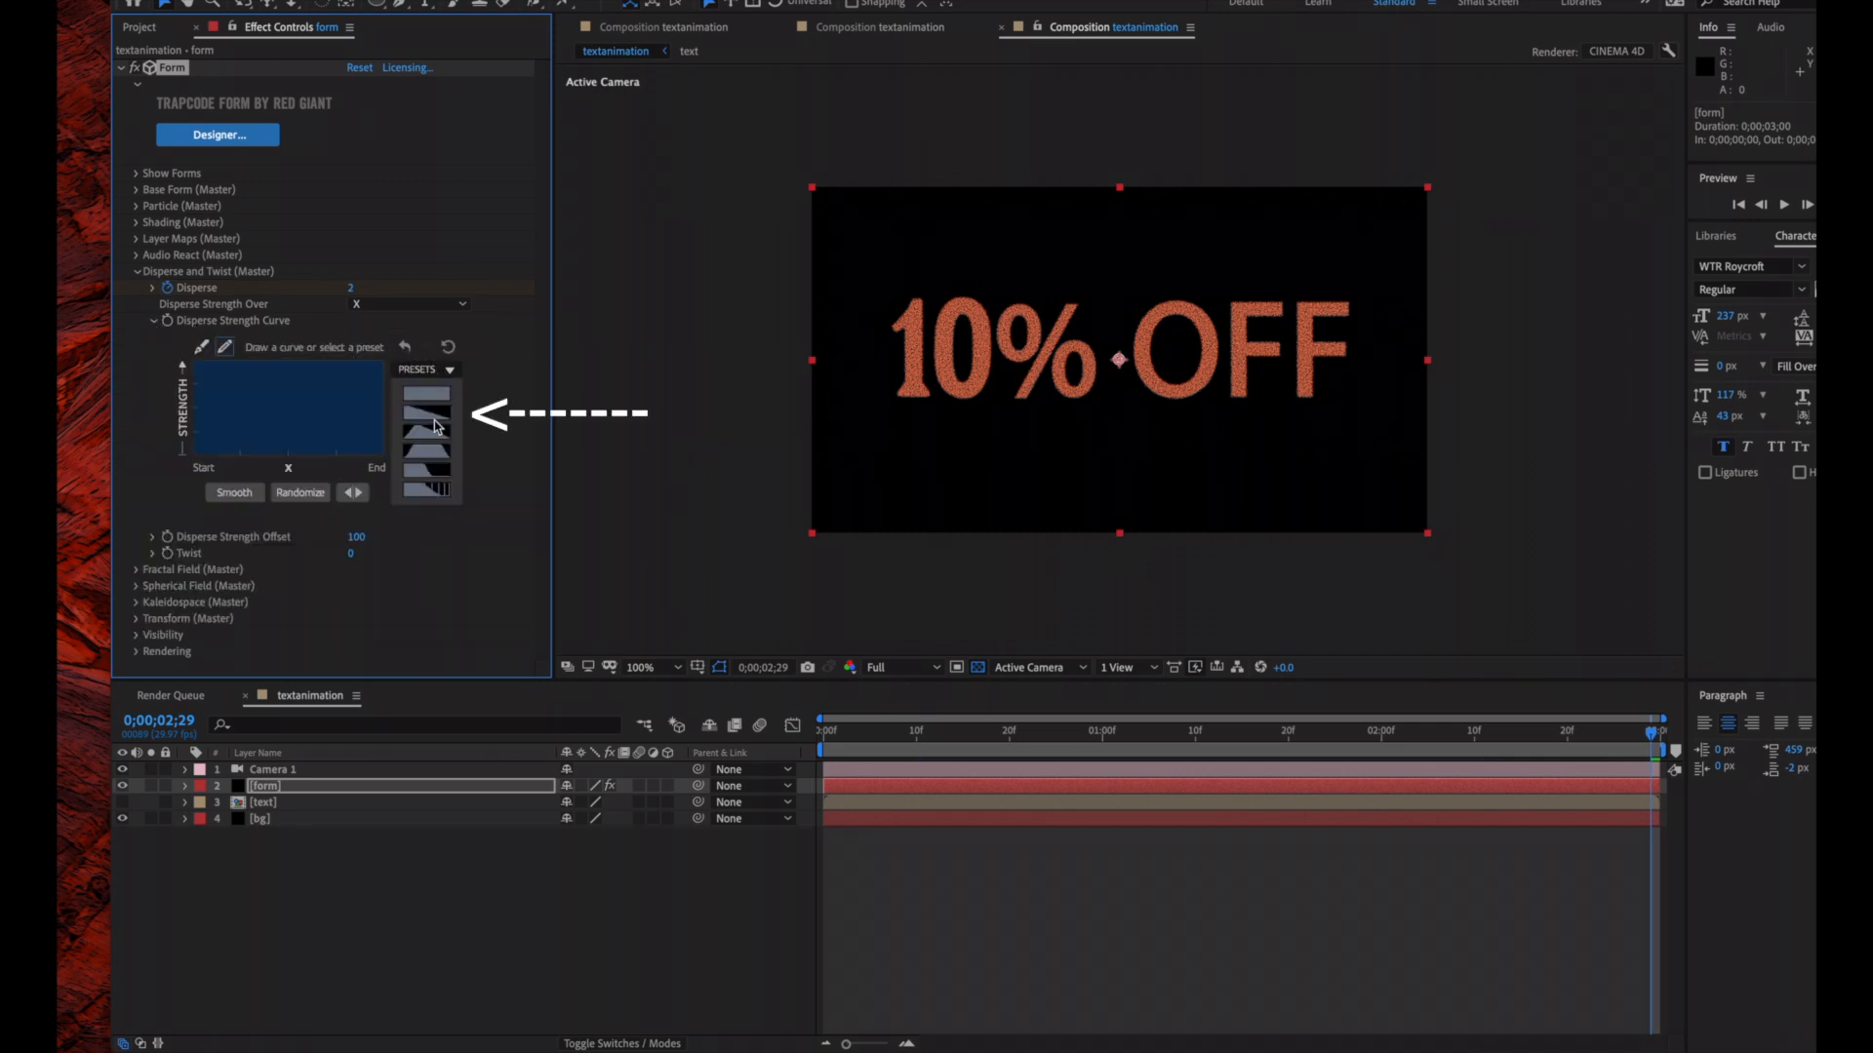
click(435, 418)
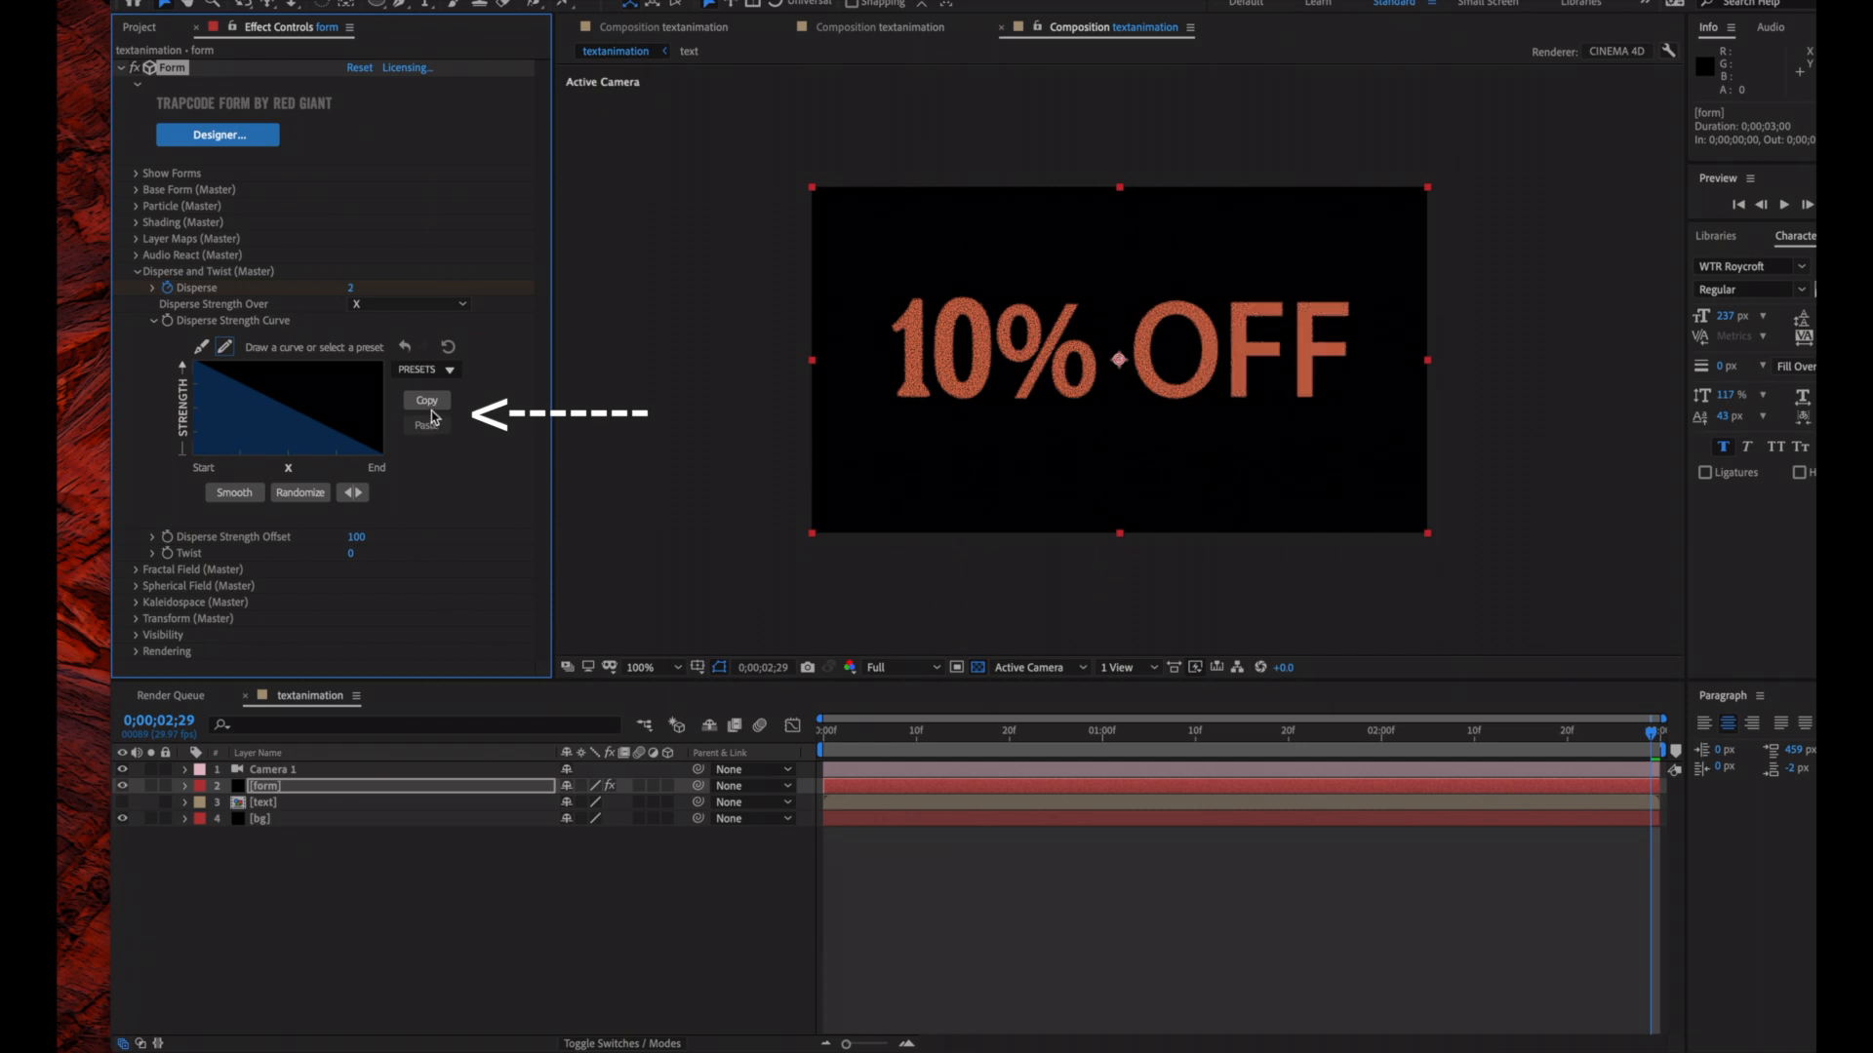
click(432, 399)
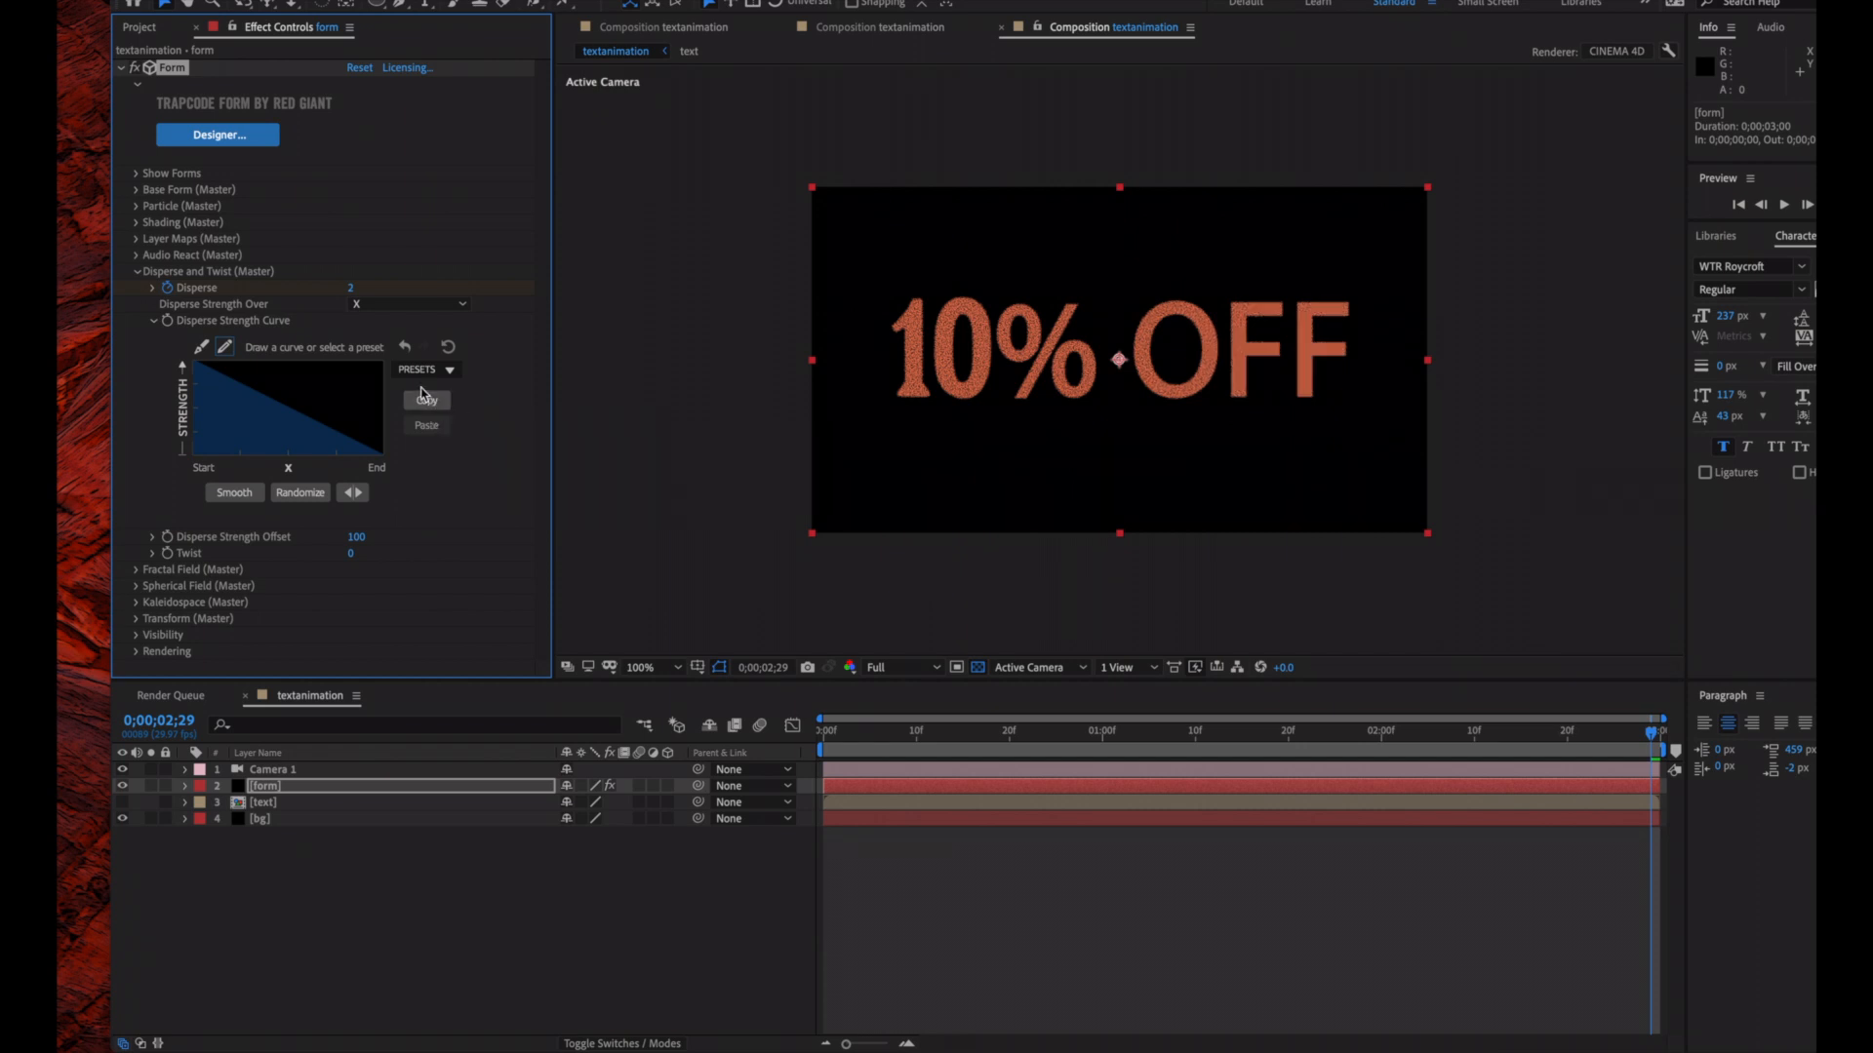
Start keyframing the Disperse Strength Curve on the first frame, 0;00;00;00, of the textanimation composition
drag(1650, 736, 787, 709)
scroll(787, 708, up, 1)
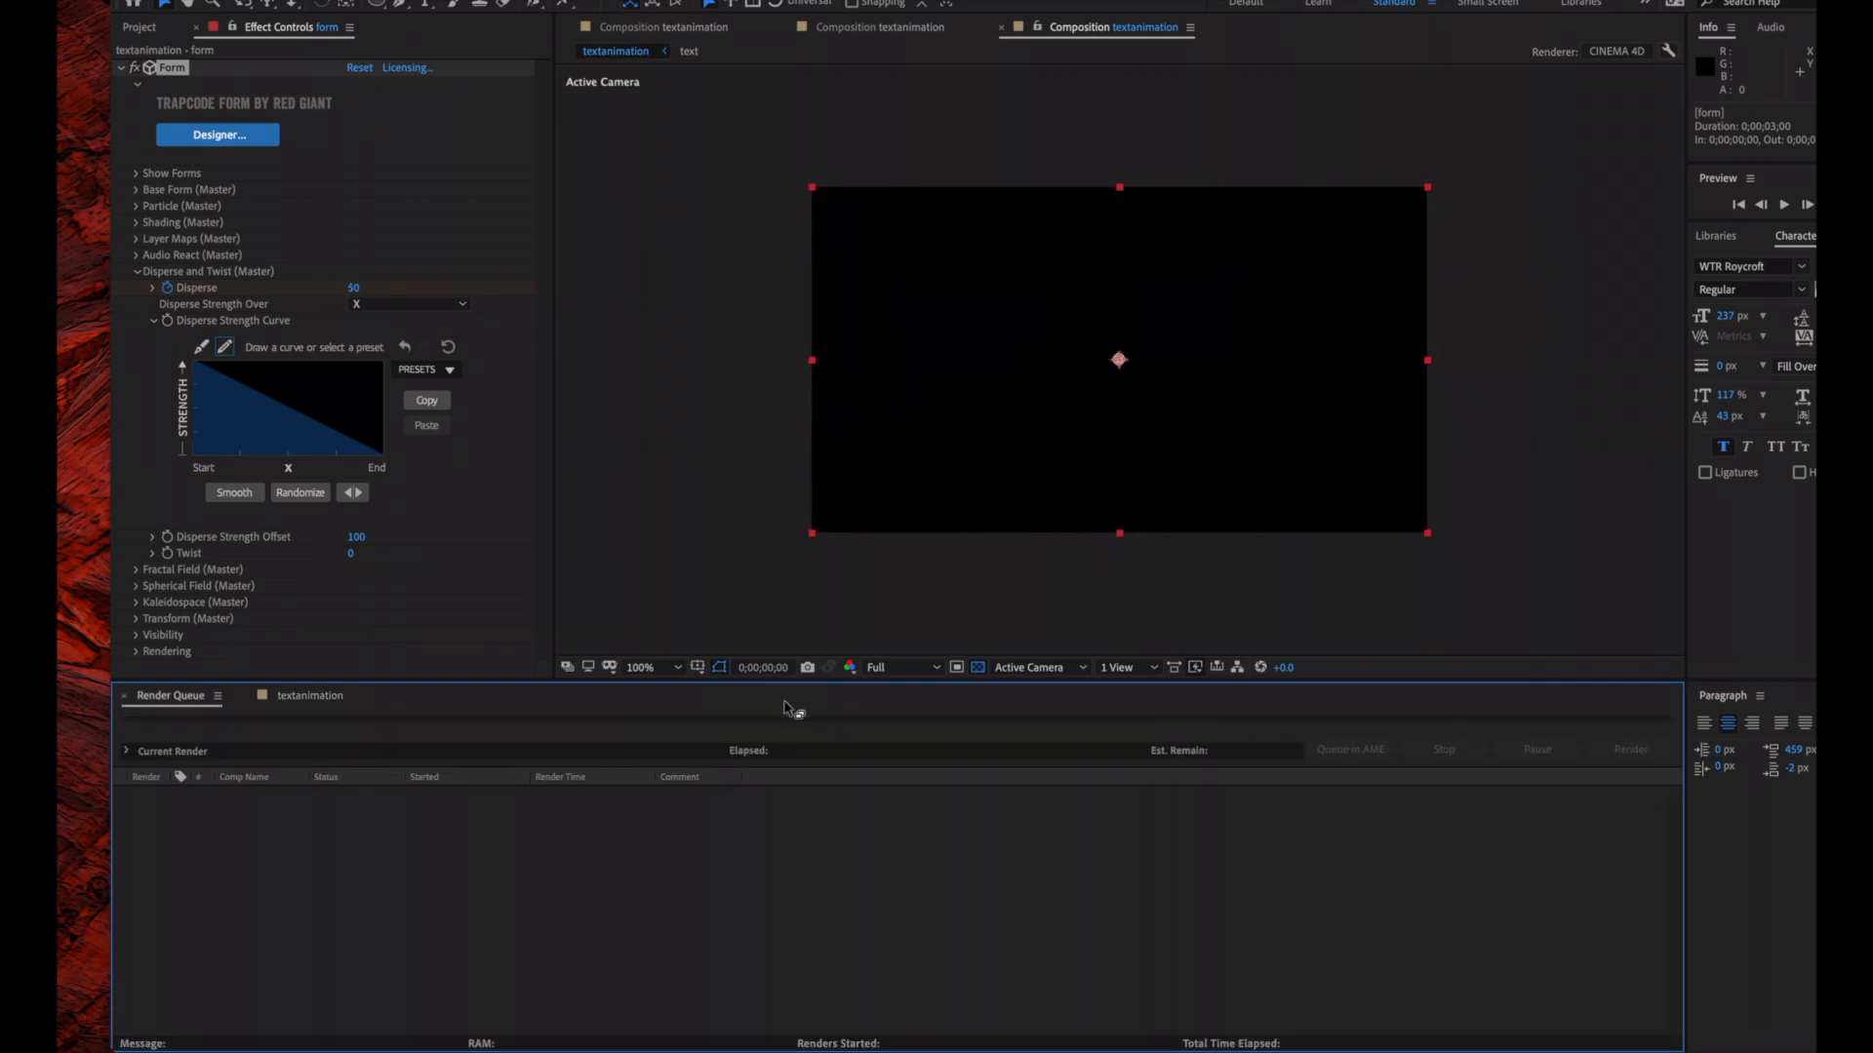
click(329, 695)
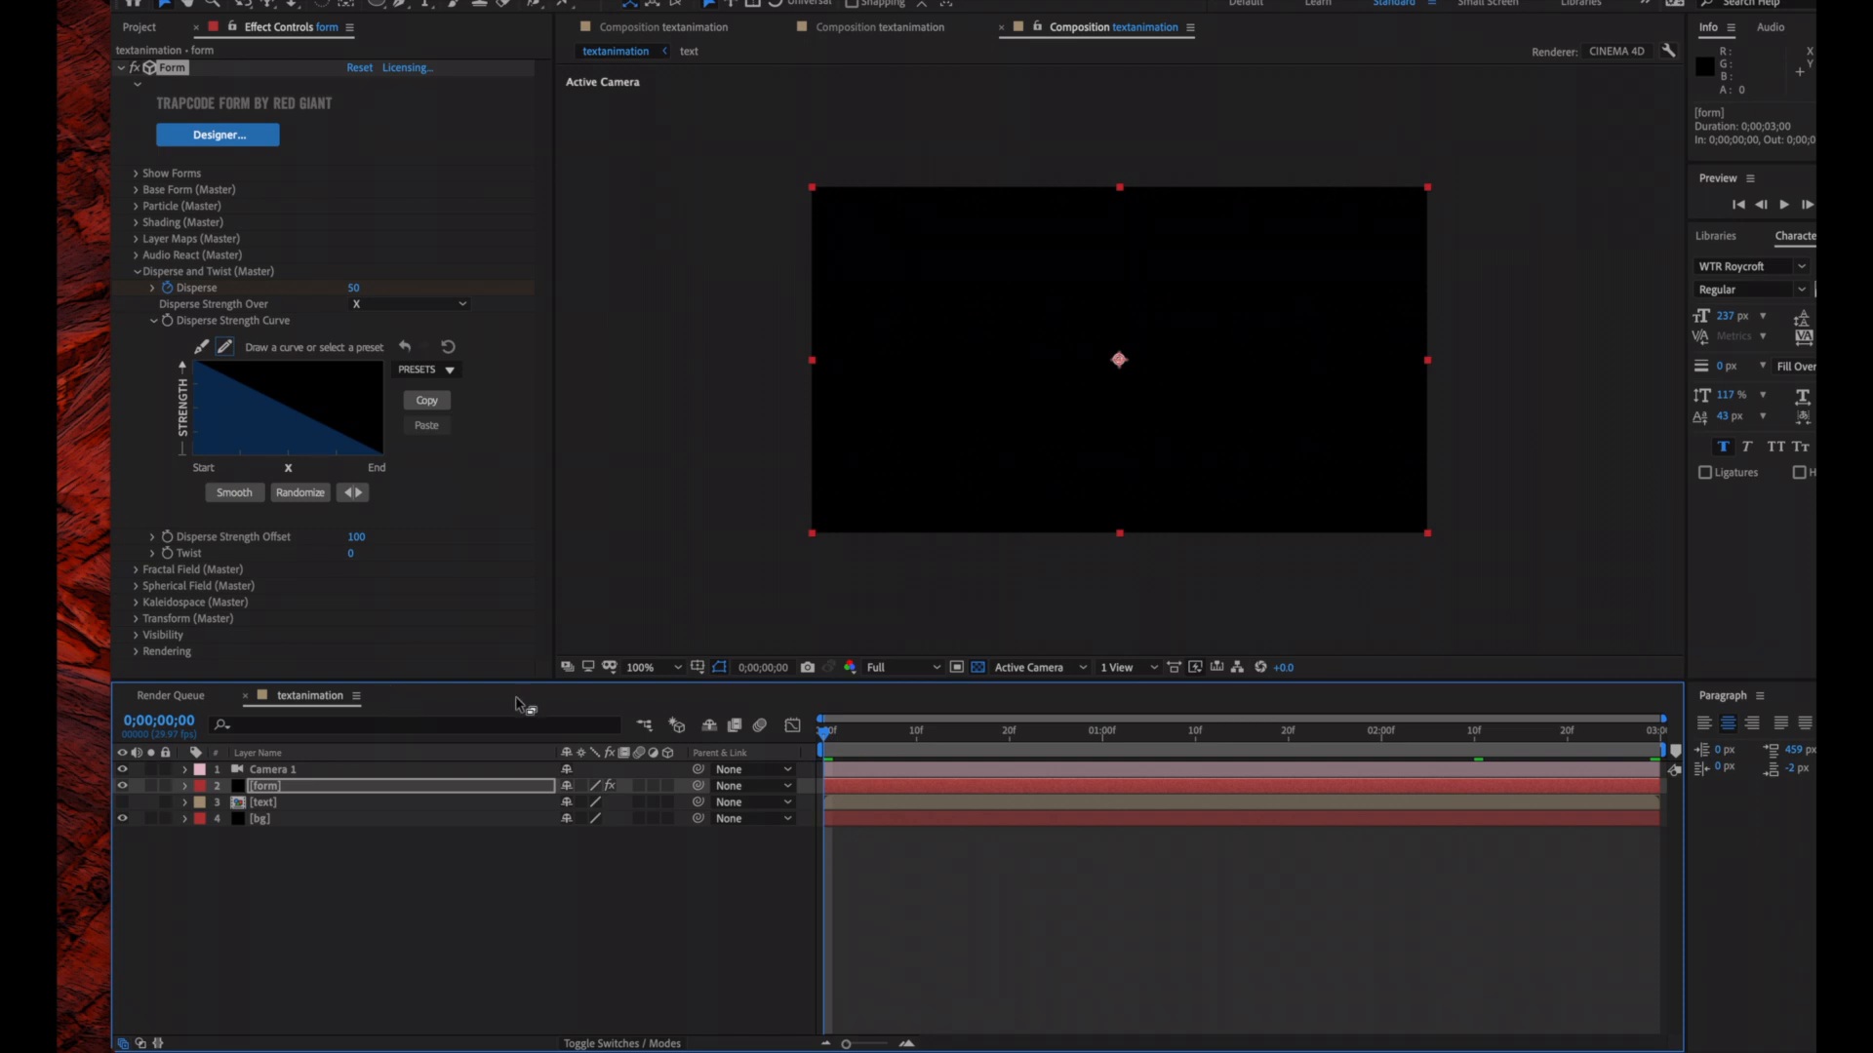
click(170, 323)
Reapply the straight descending preset to the Disperse Strength Curve at 0;00;02;29 and collapse the curve
click(831, 738)
key(End)
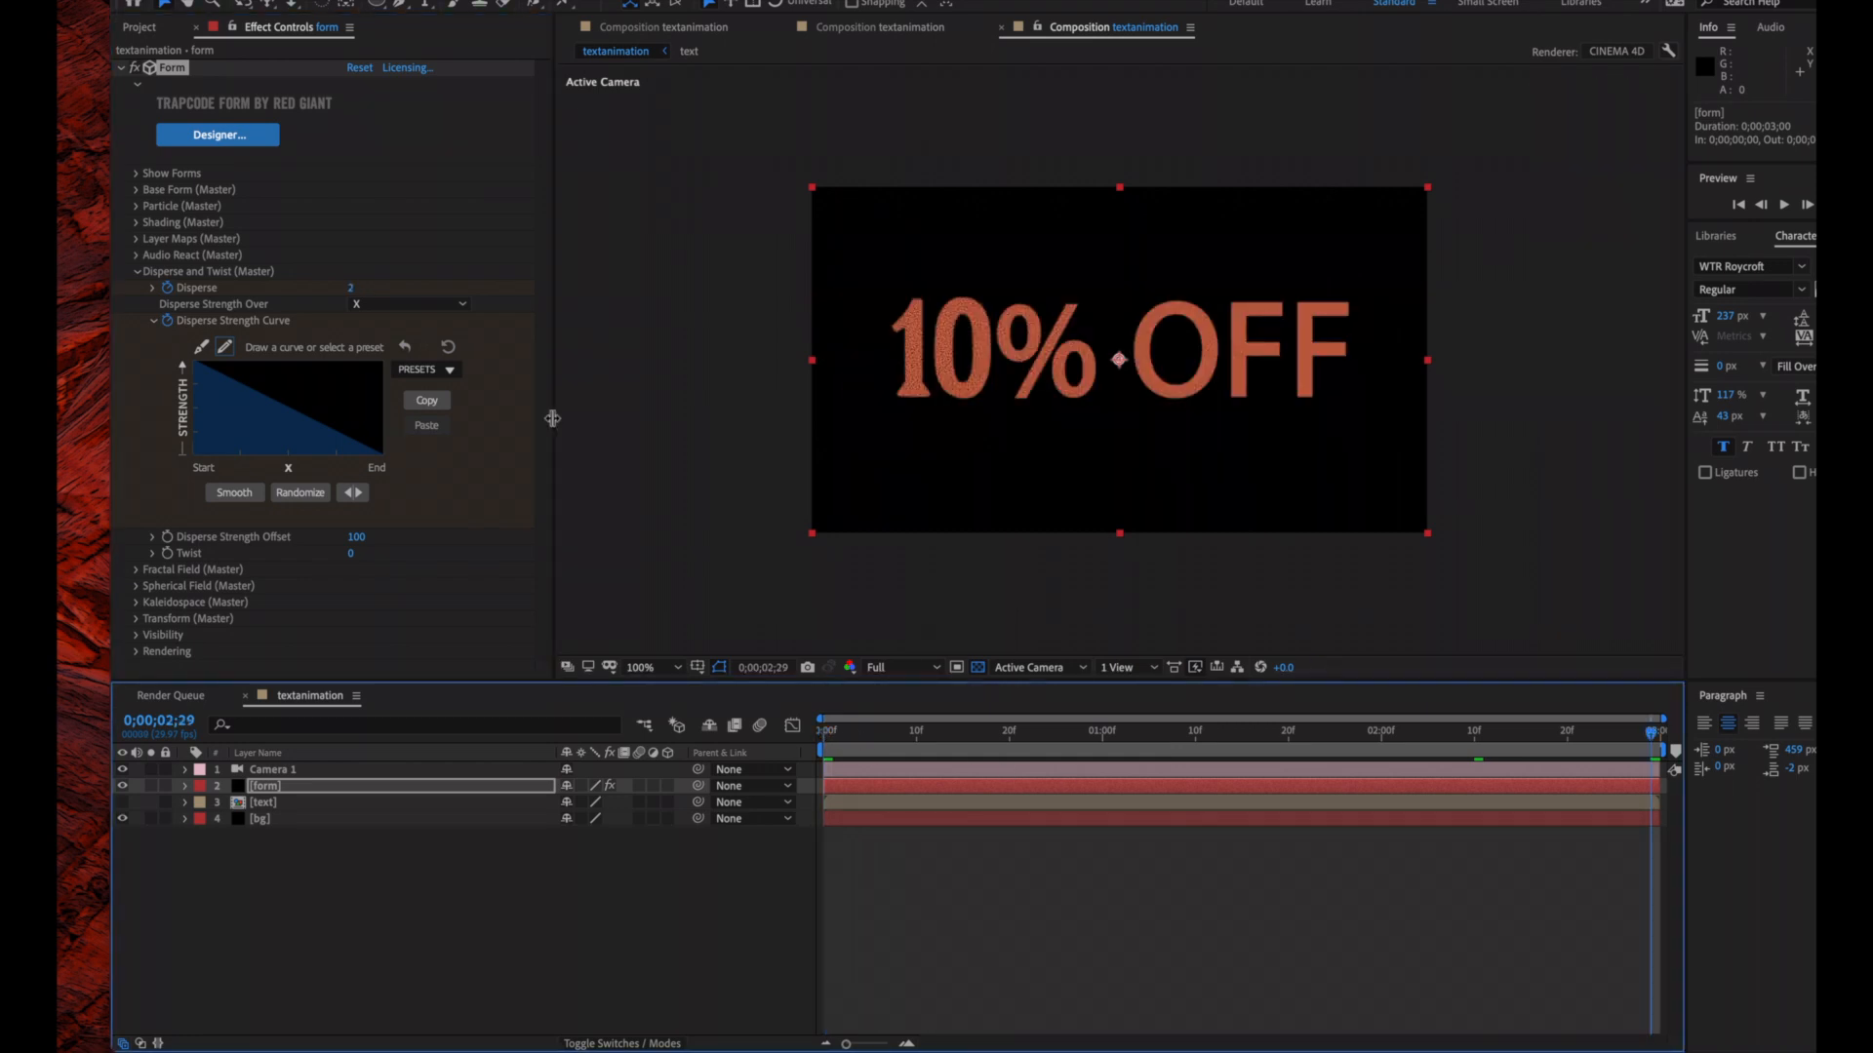
click(449, 370)
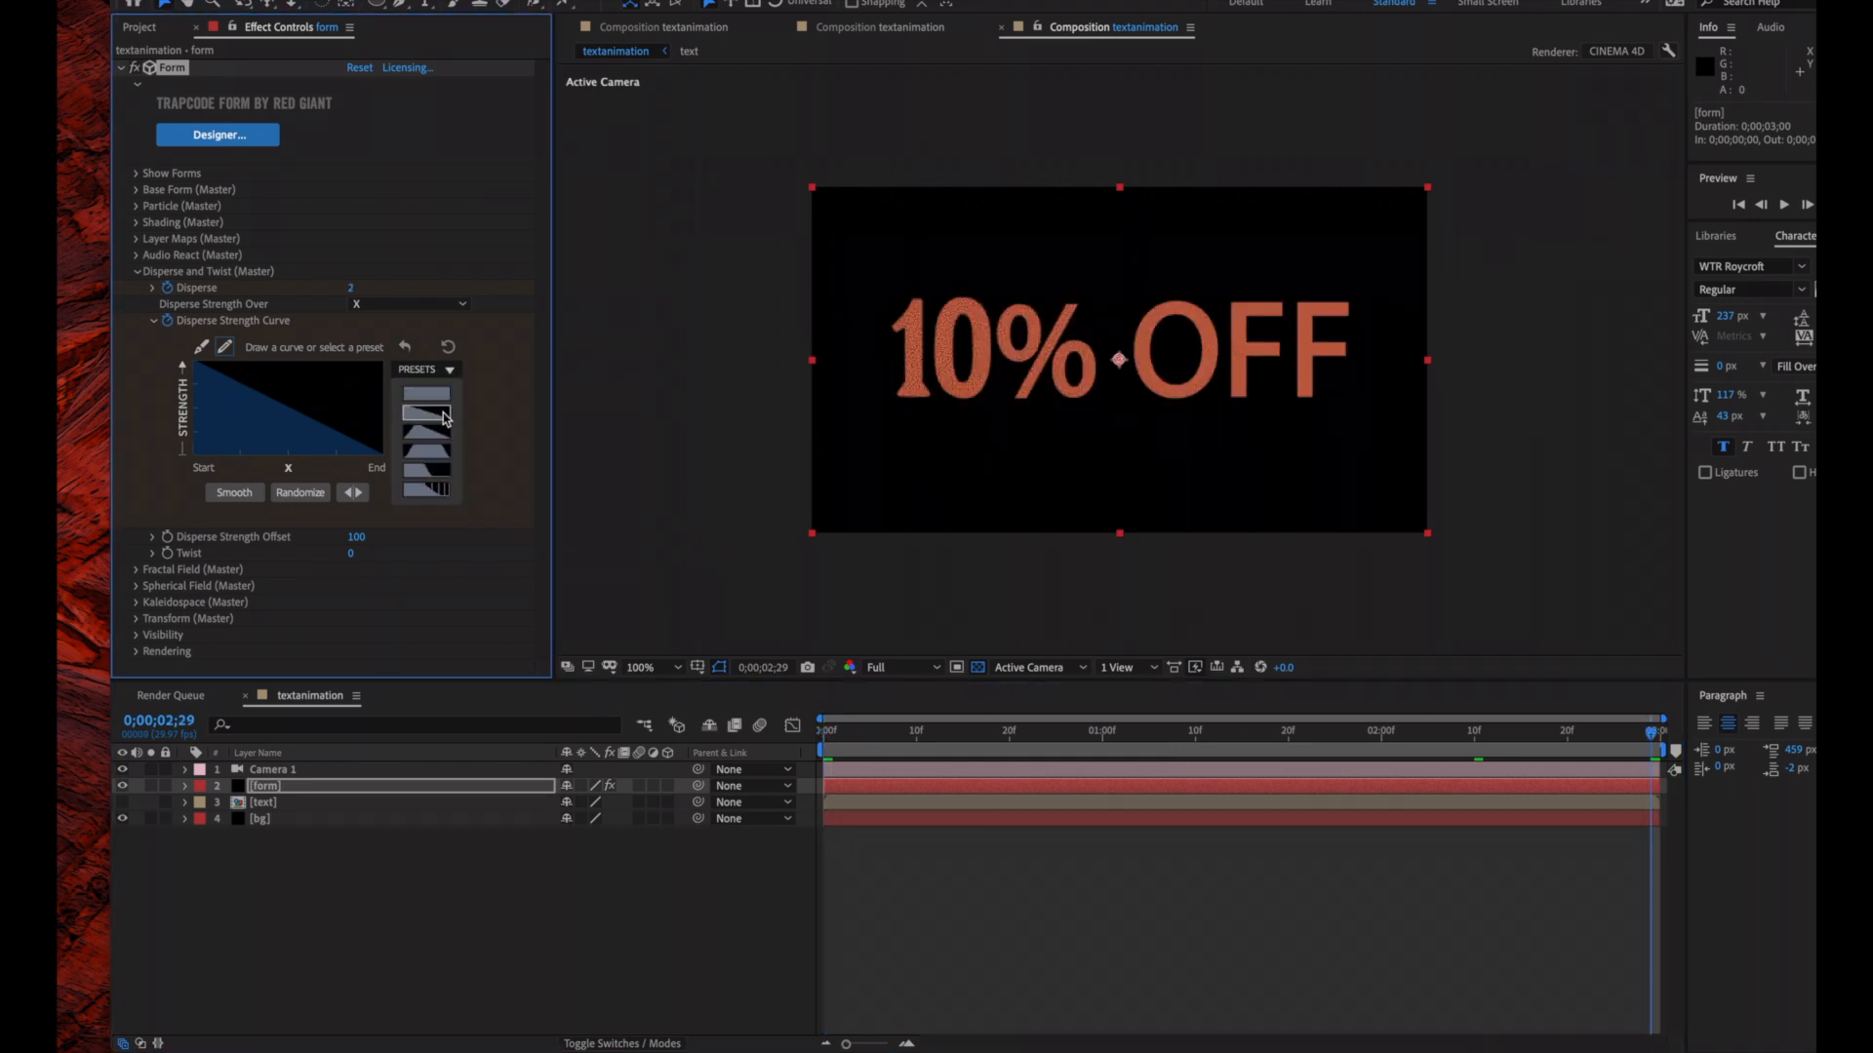
click(446, 411)
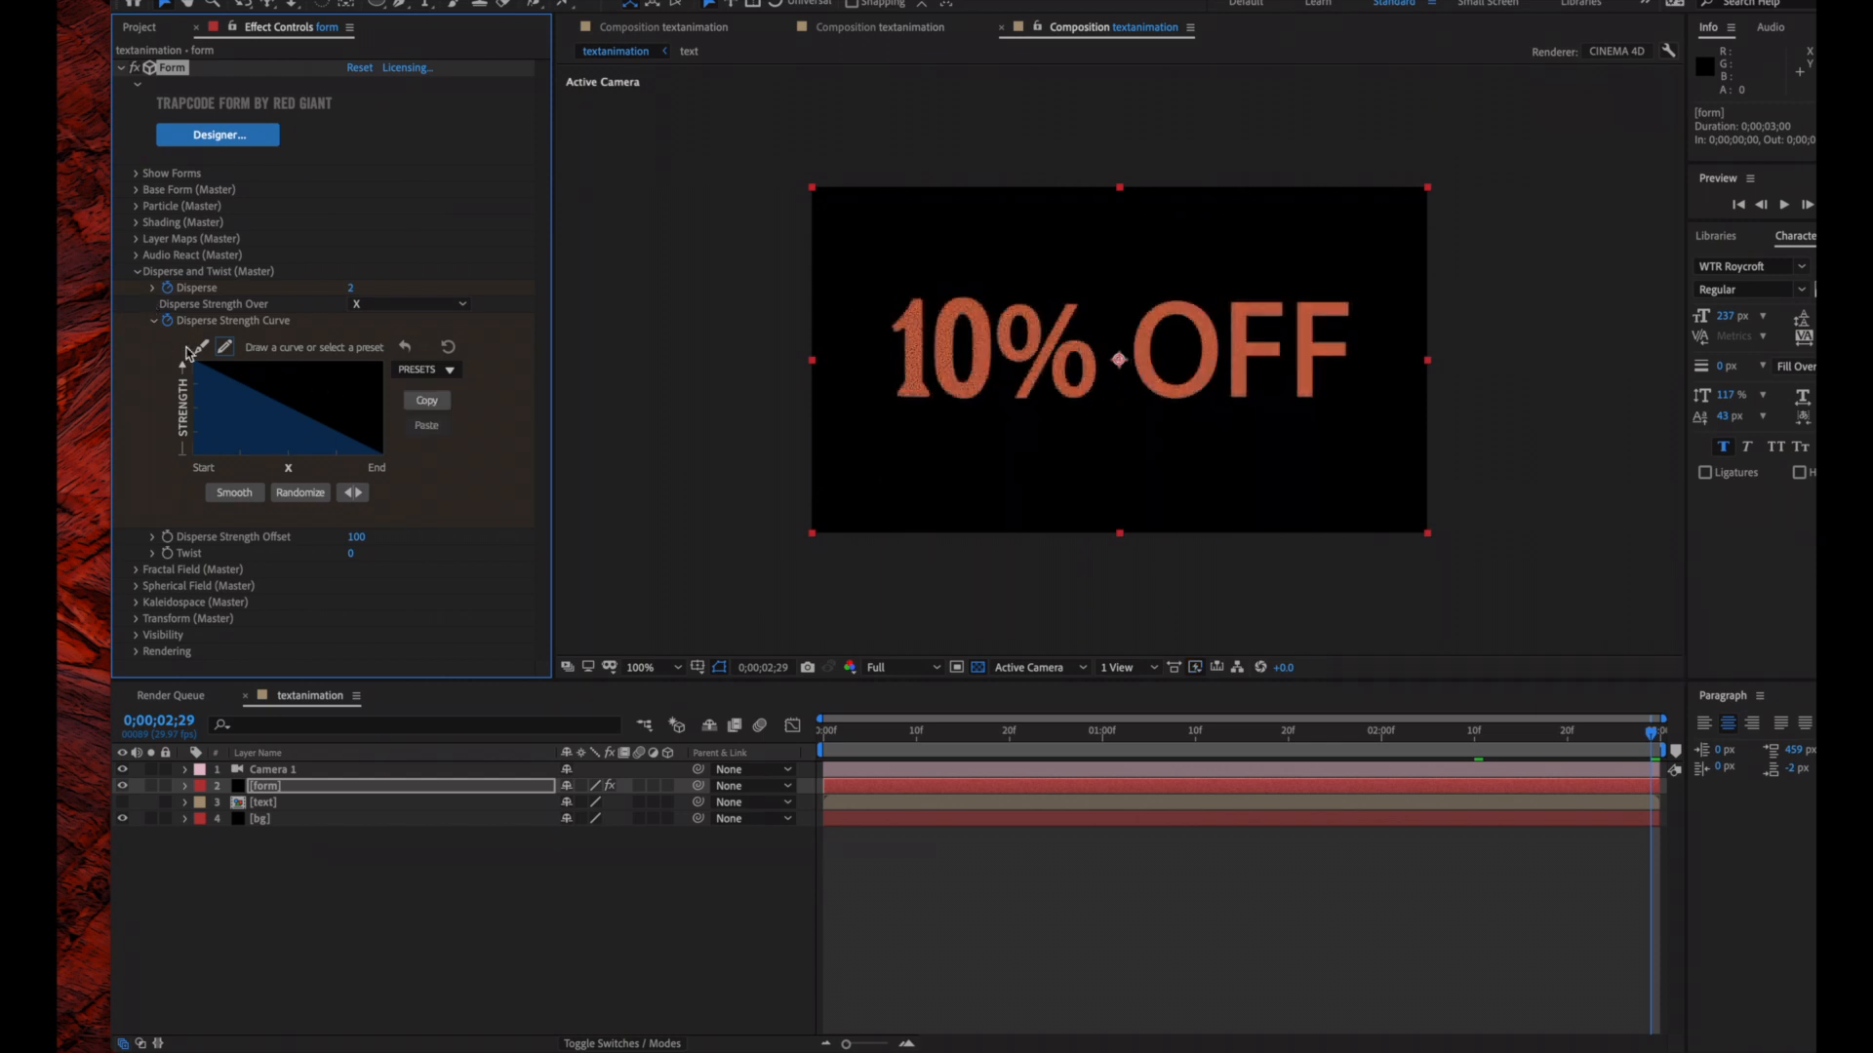
click(151, 322)
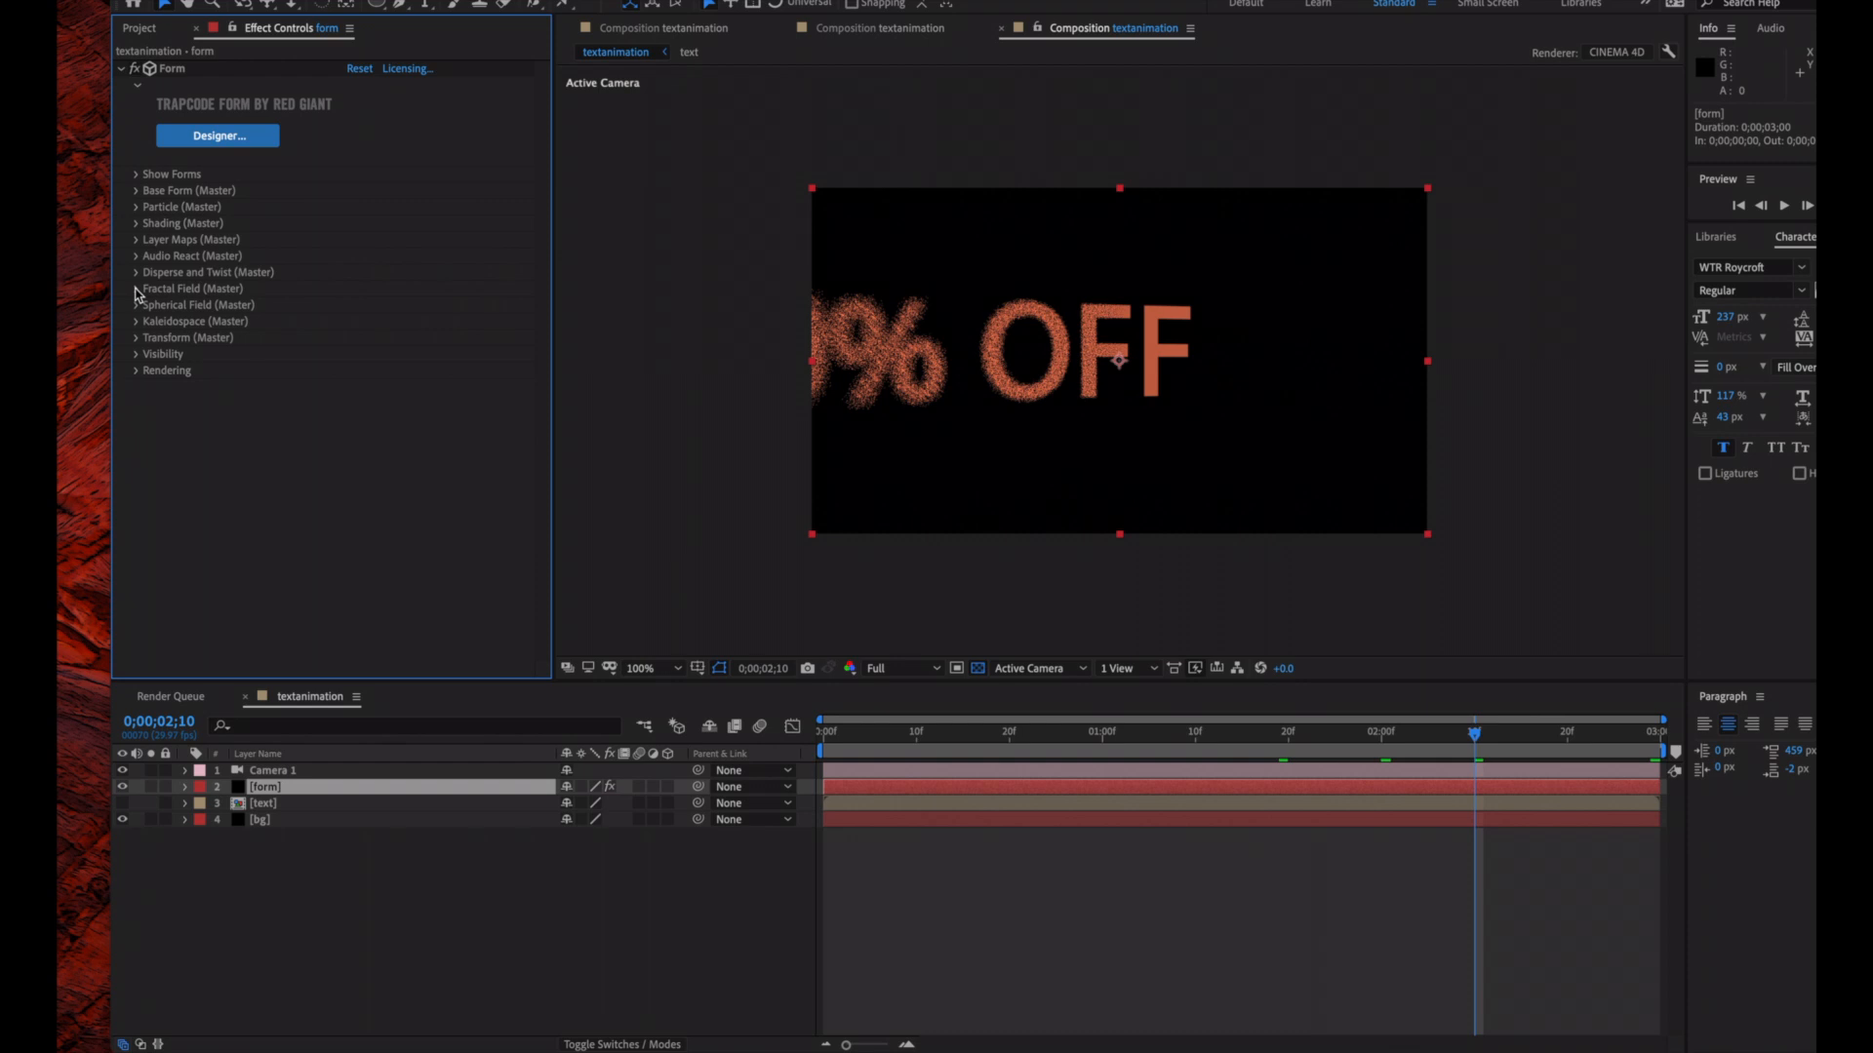
Set Displace to 250 in Form's Fractal Field (Master) settings at 0;00;02;10
click(136, 289)
scroll(137, 292, down, 1)
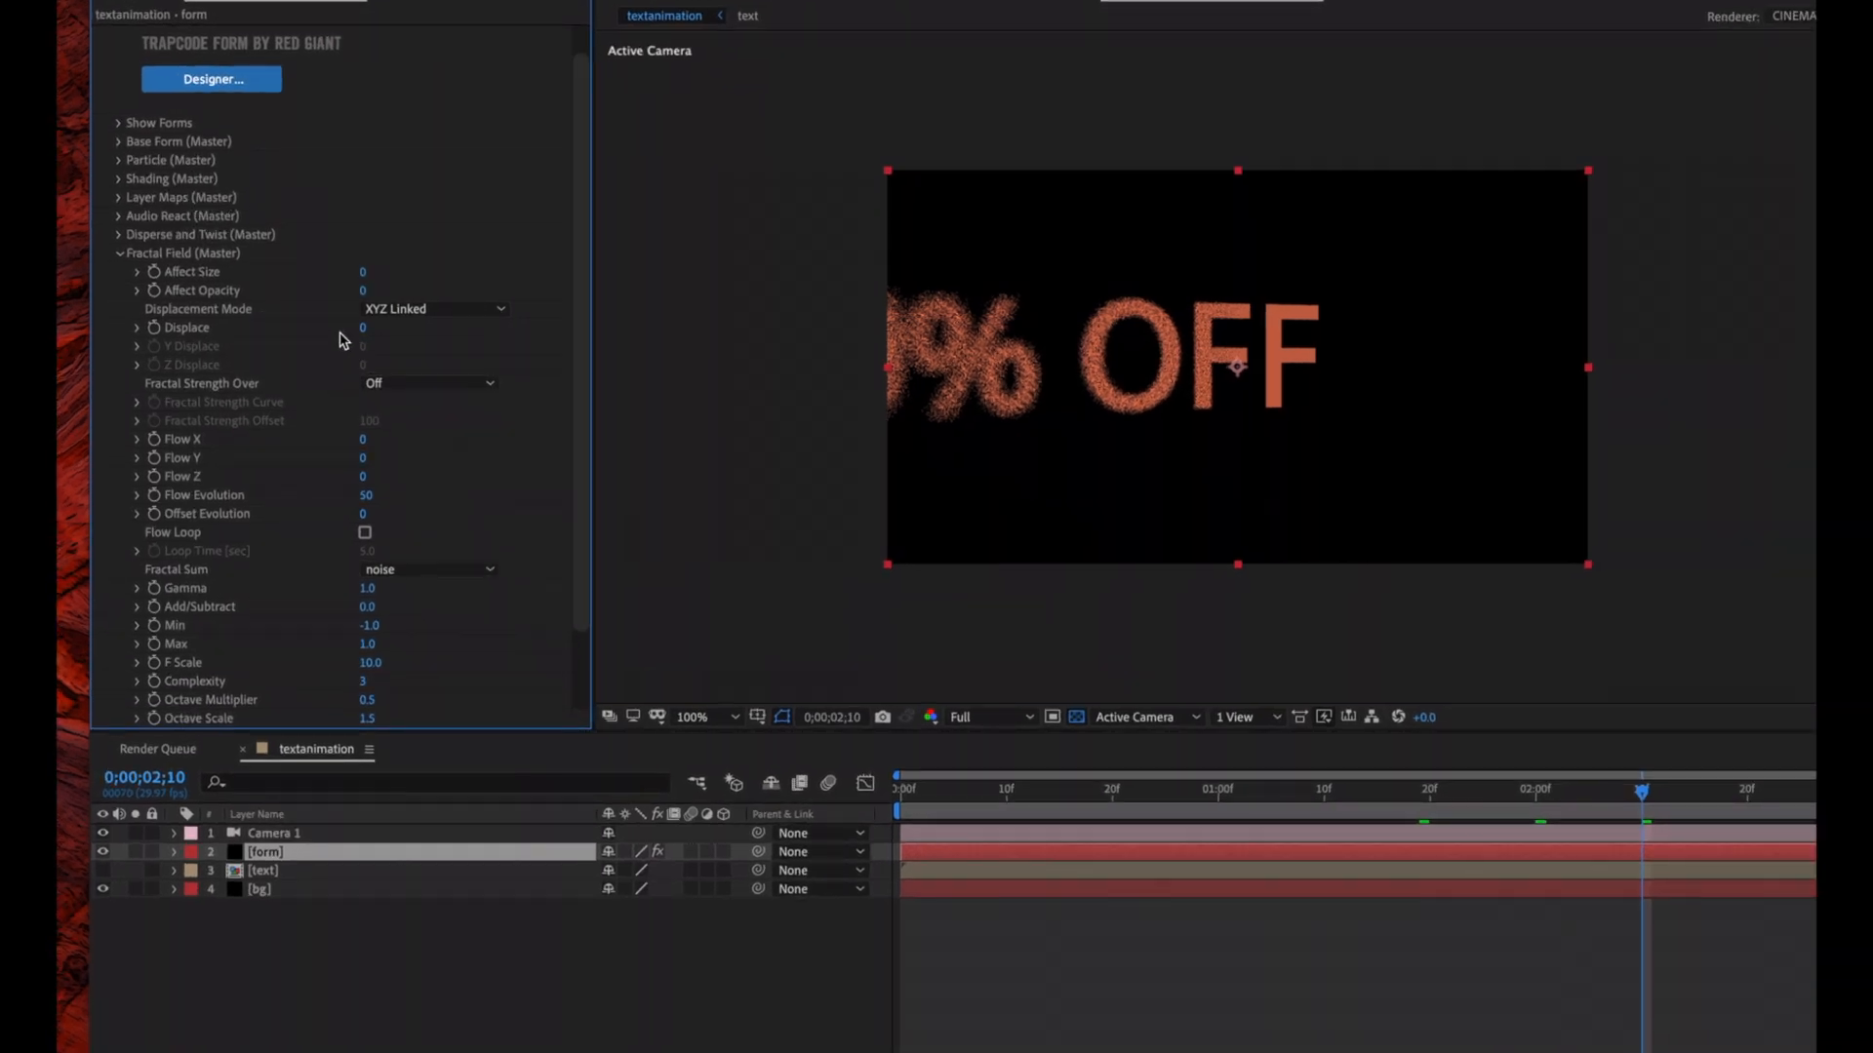
click(364, 330)
text(250)
key(Return)
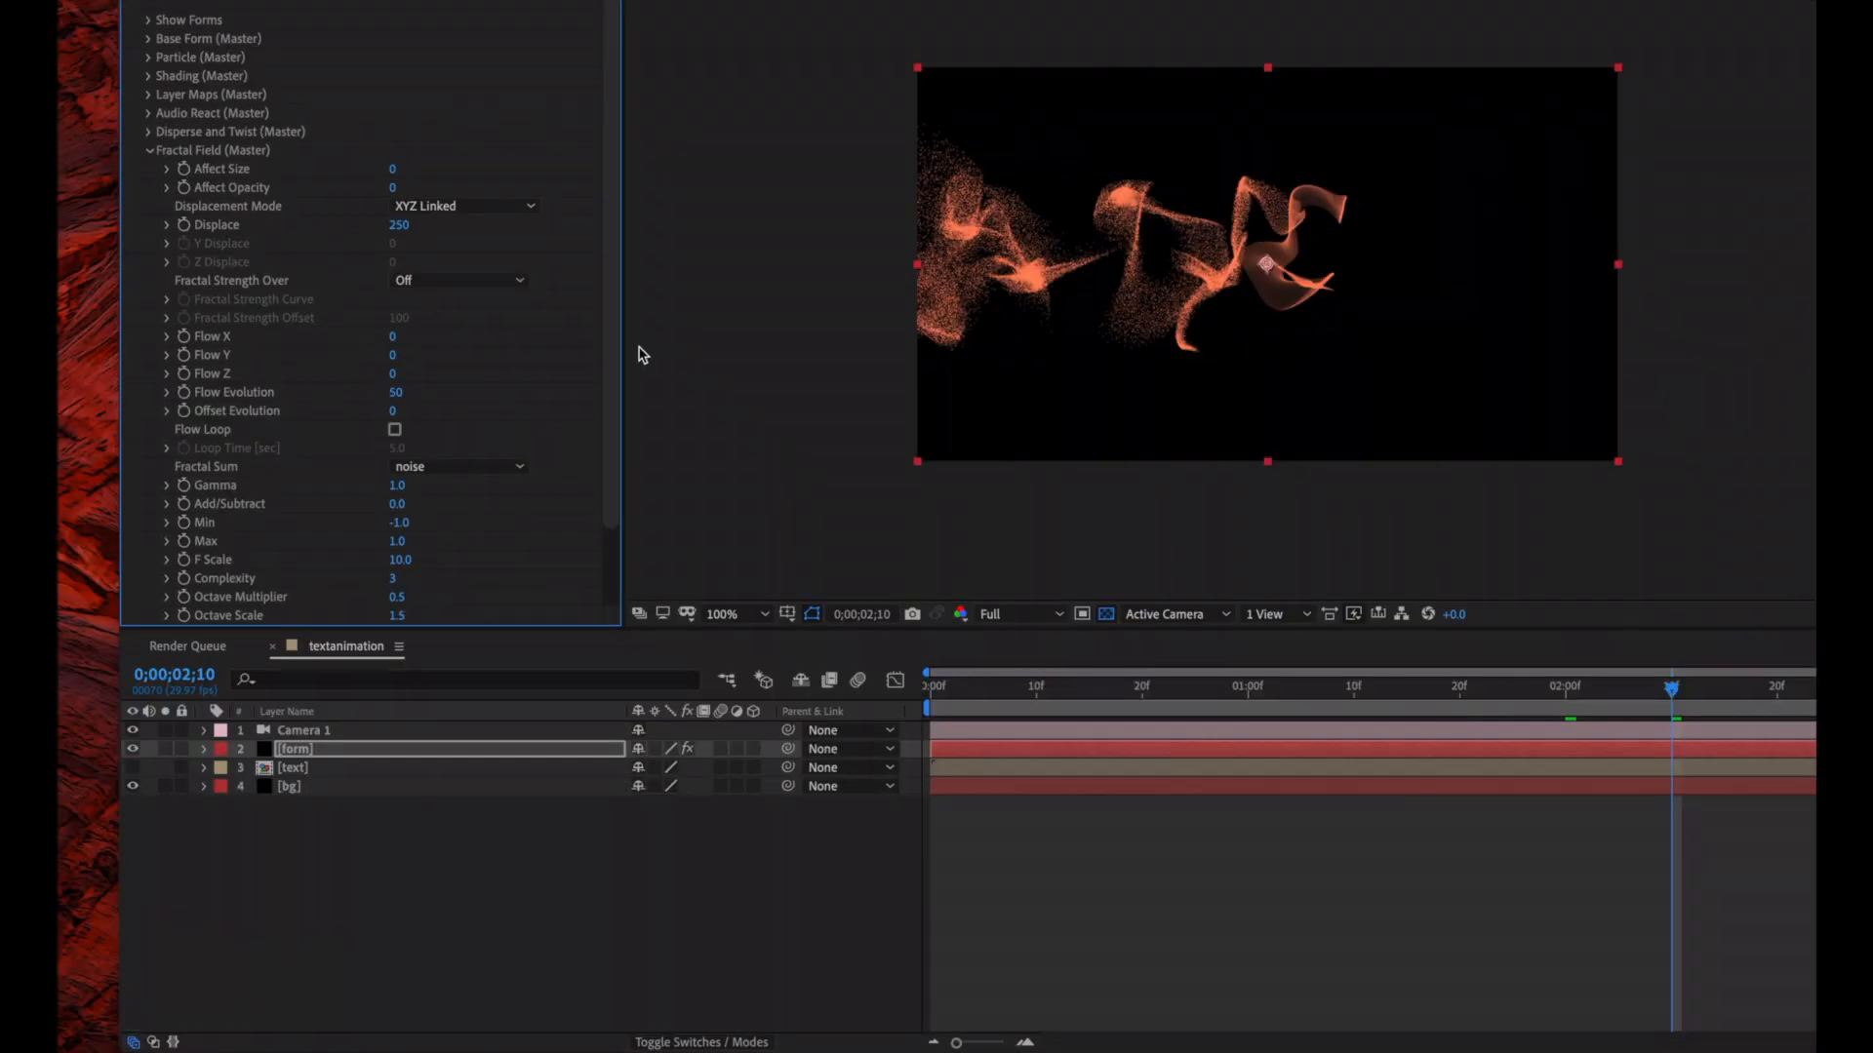
Set Disperse Strength Offset to 100 in Form's Disperse and Twist (Master) settings at 0;00;00;22
scroll(565, 471, up, 1)
drag(1648, 790, 1214, 788)
drag(1244, 687, 1164, 688)
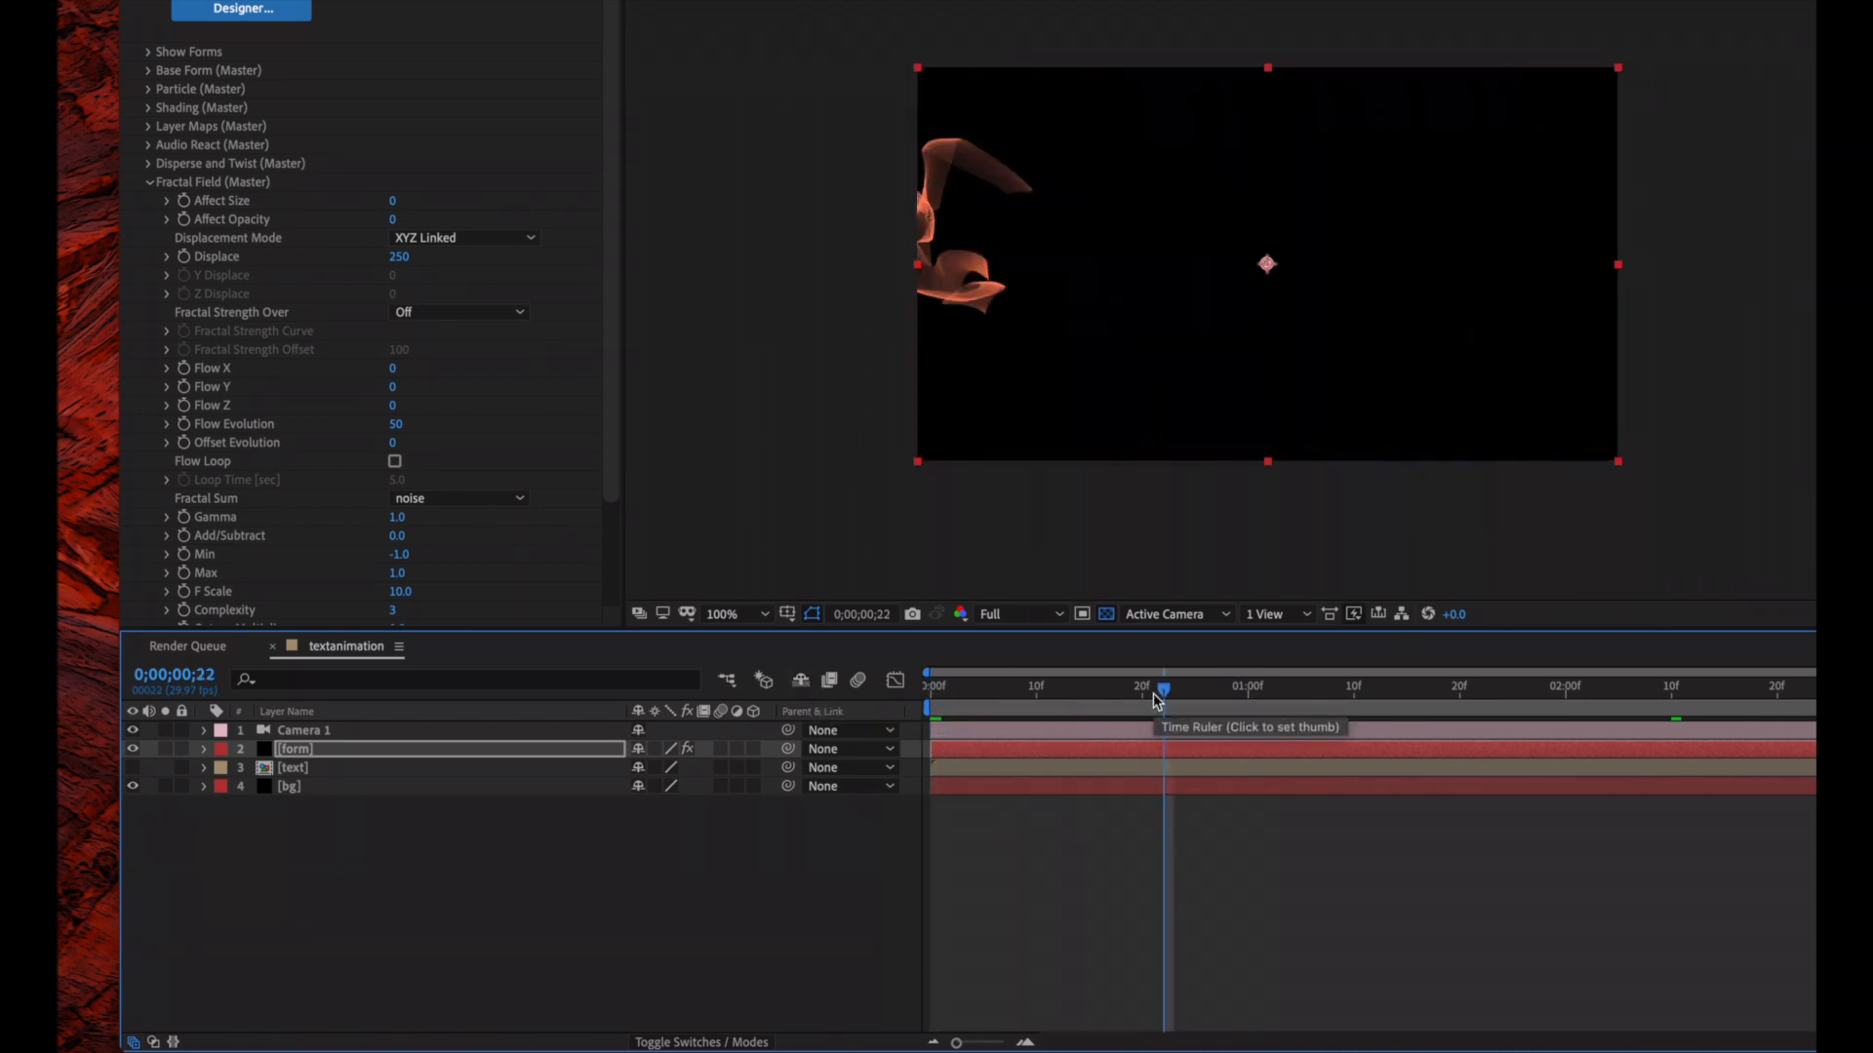
click(149, 163)
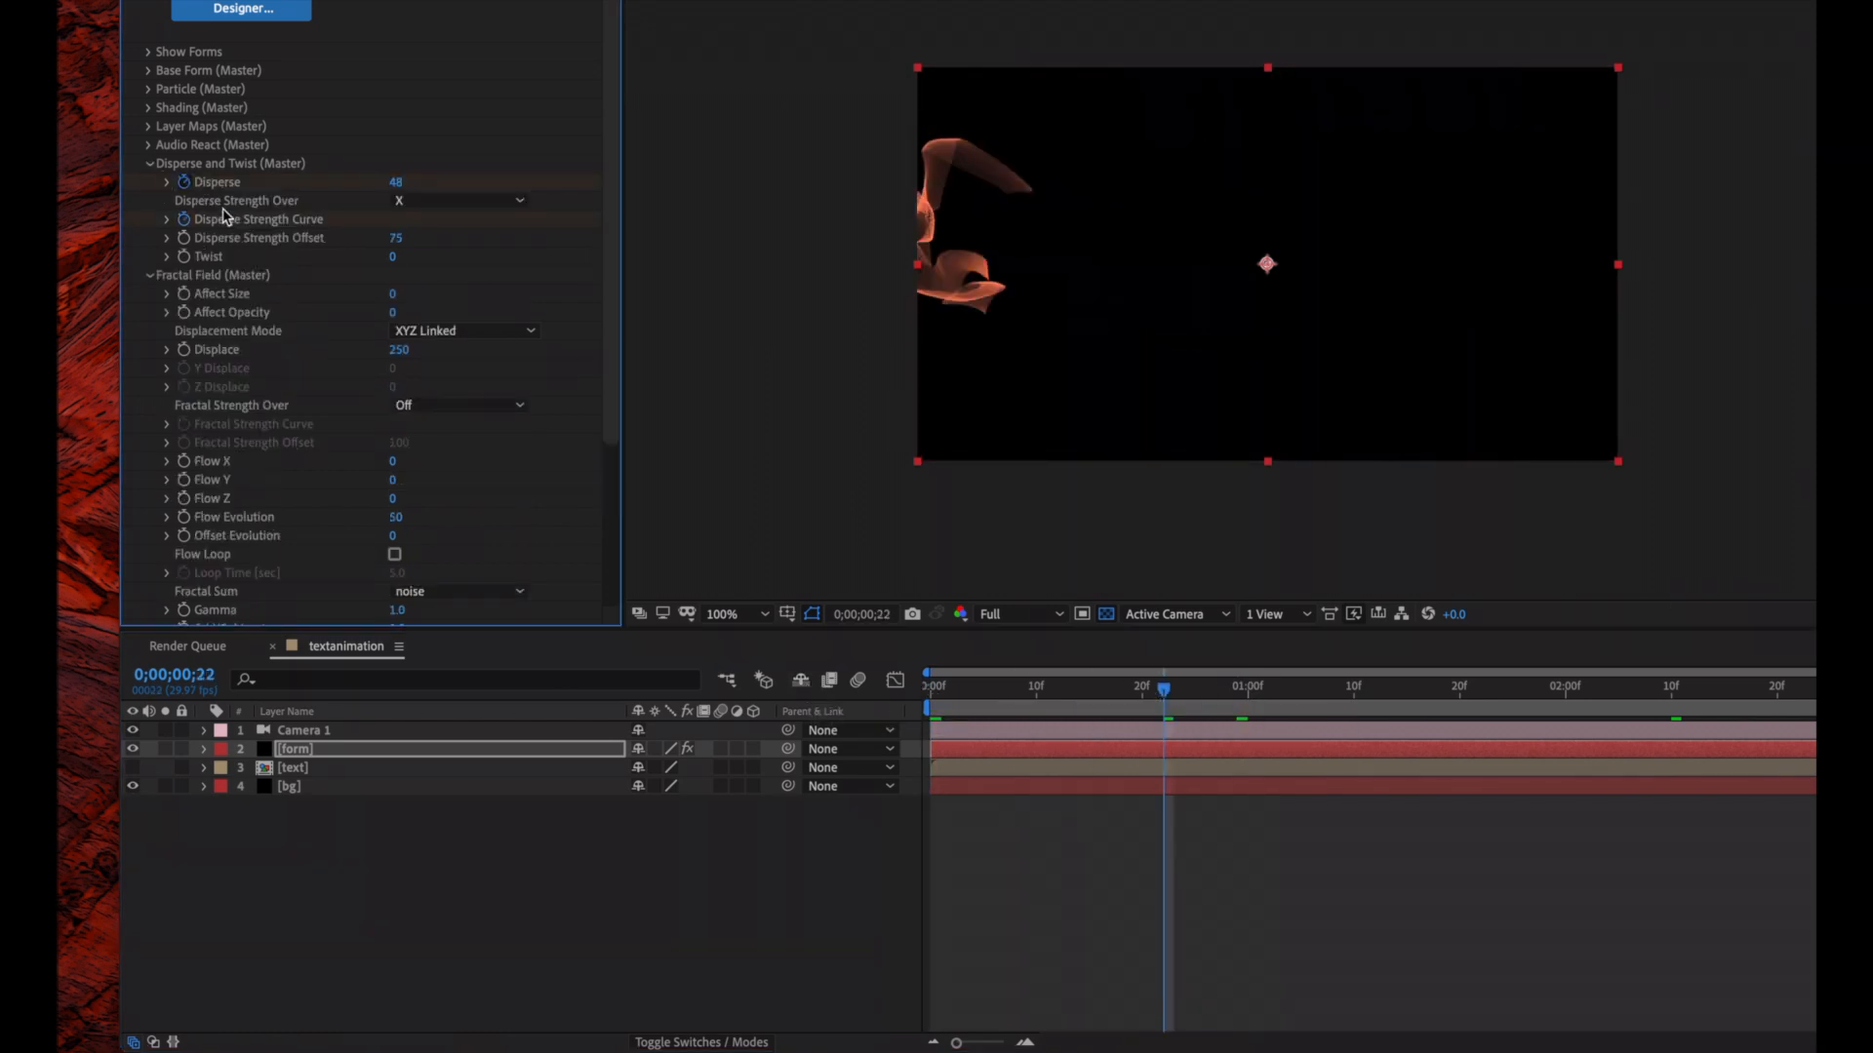
click(394, 239)
text(100)
key(Return)
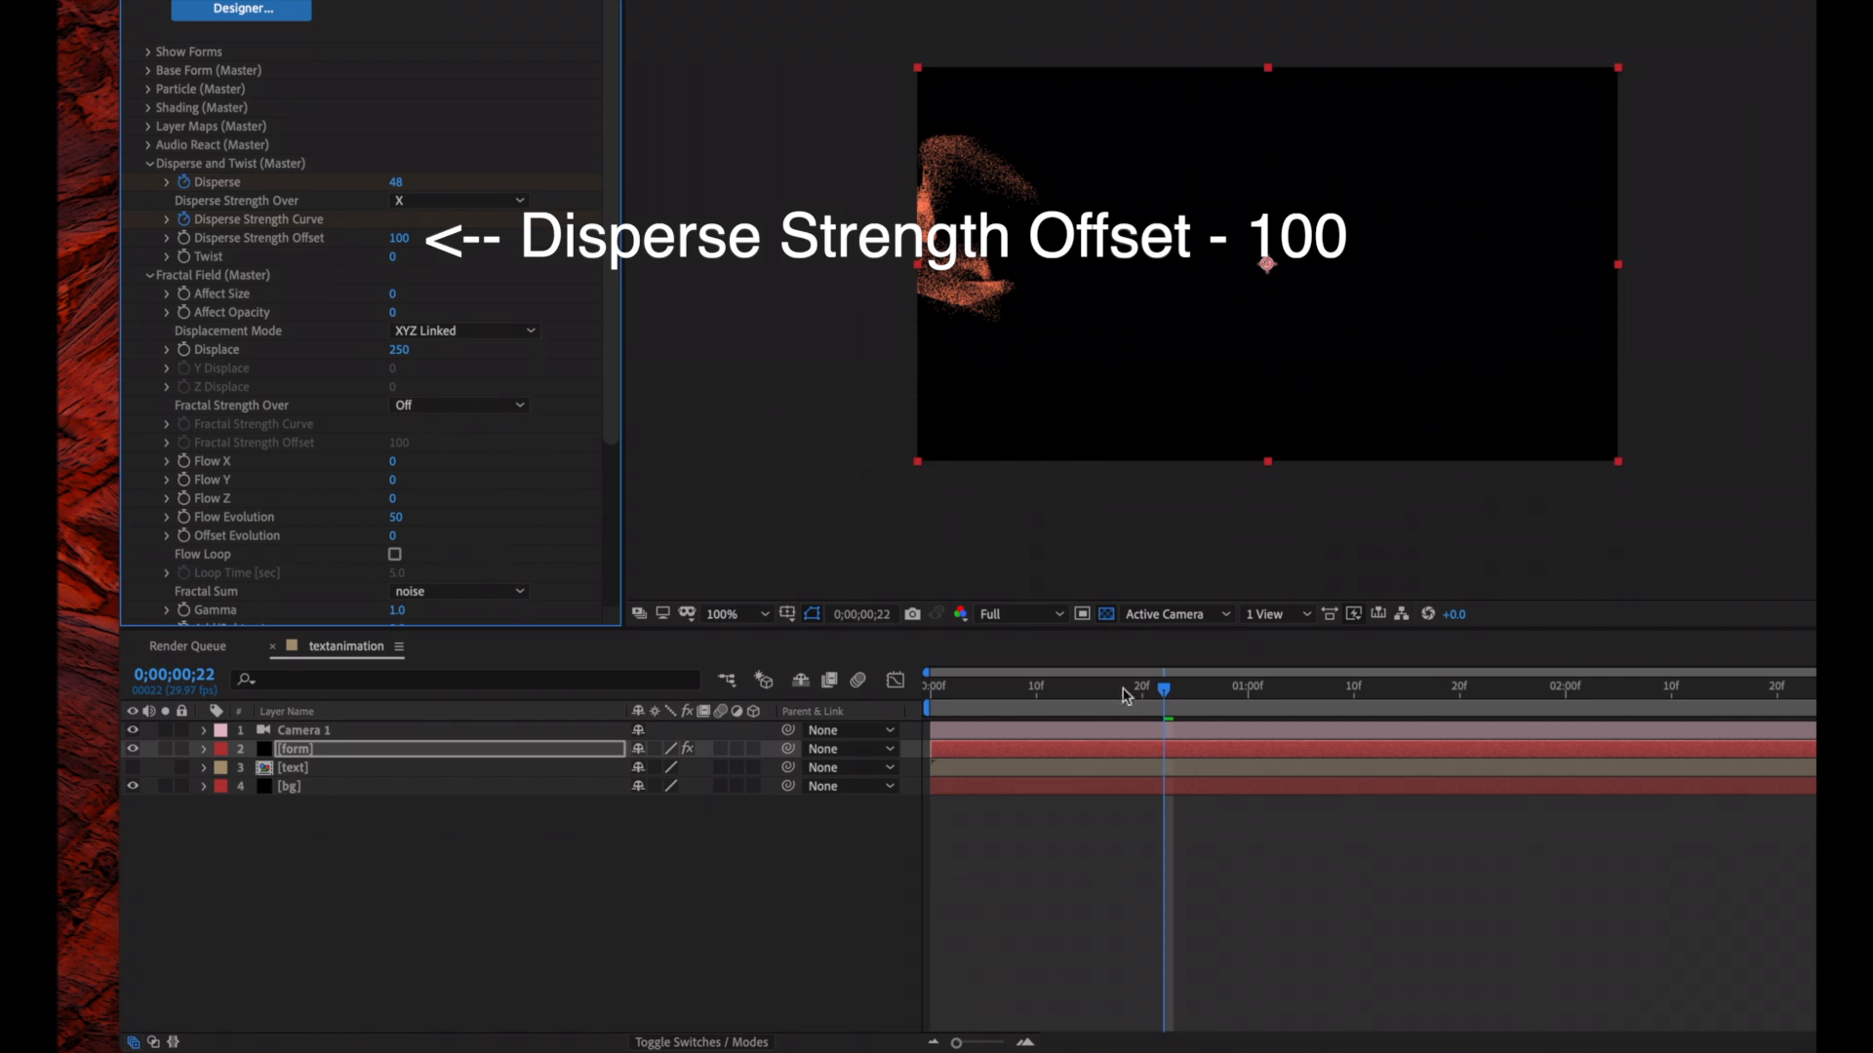
Start keyframing Displace in Form's Fractal Field (Master) settings on the first frame, 0;00;00;00
drag(1165, 689, 1329, 687)
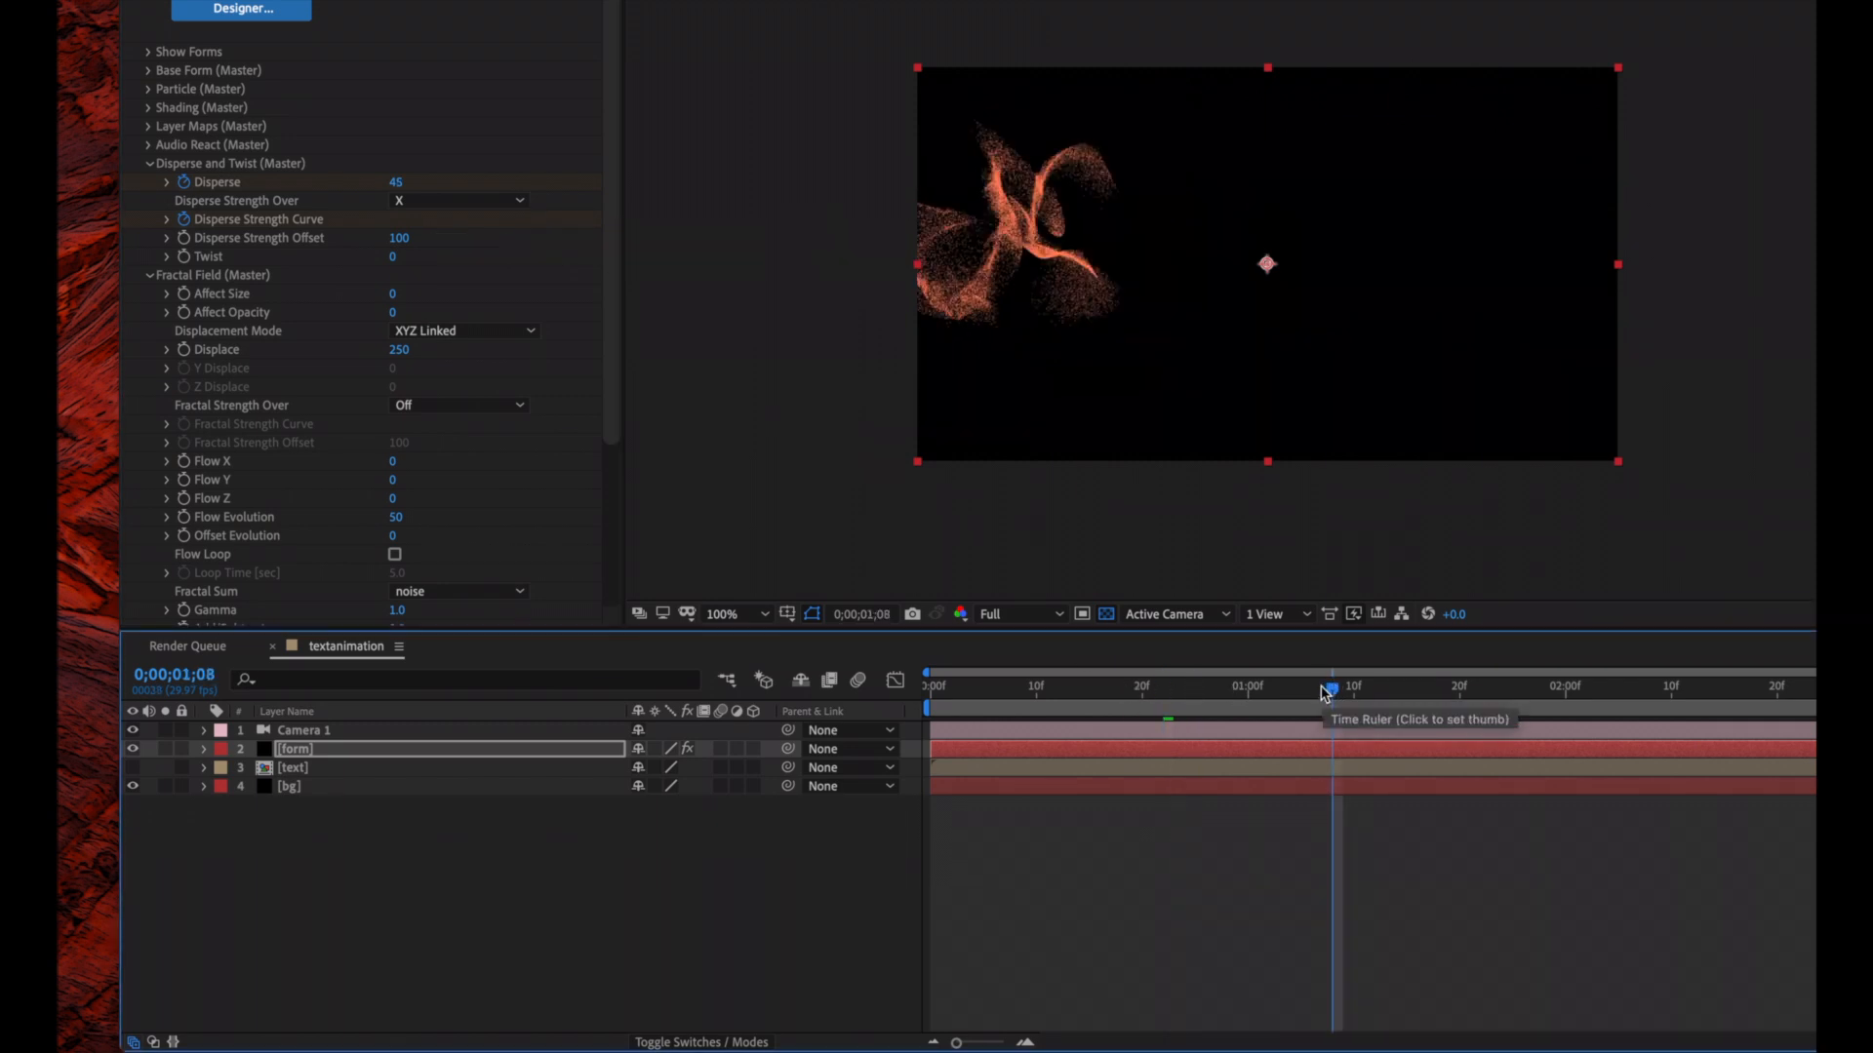
drag(1324, 690, 861, 685)
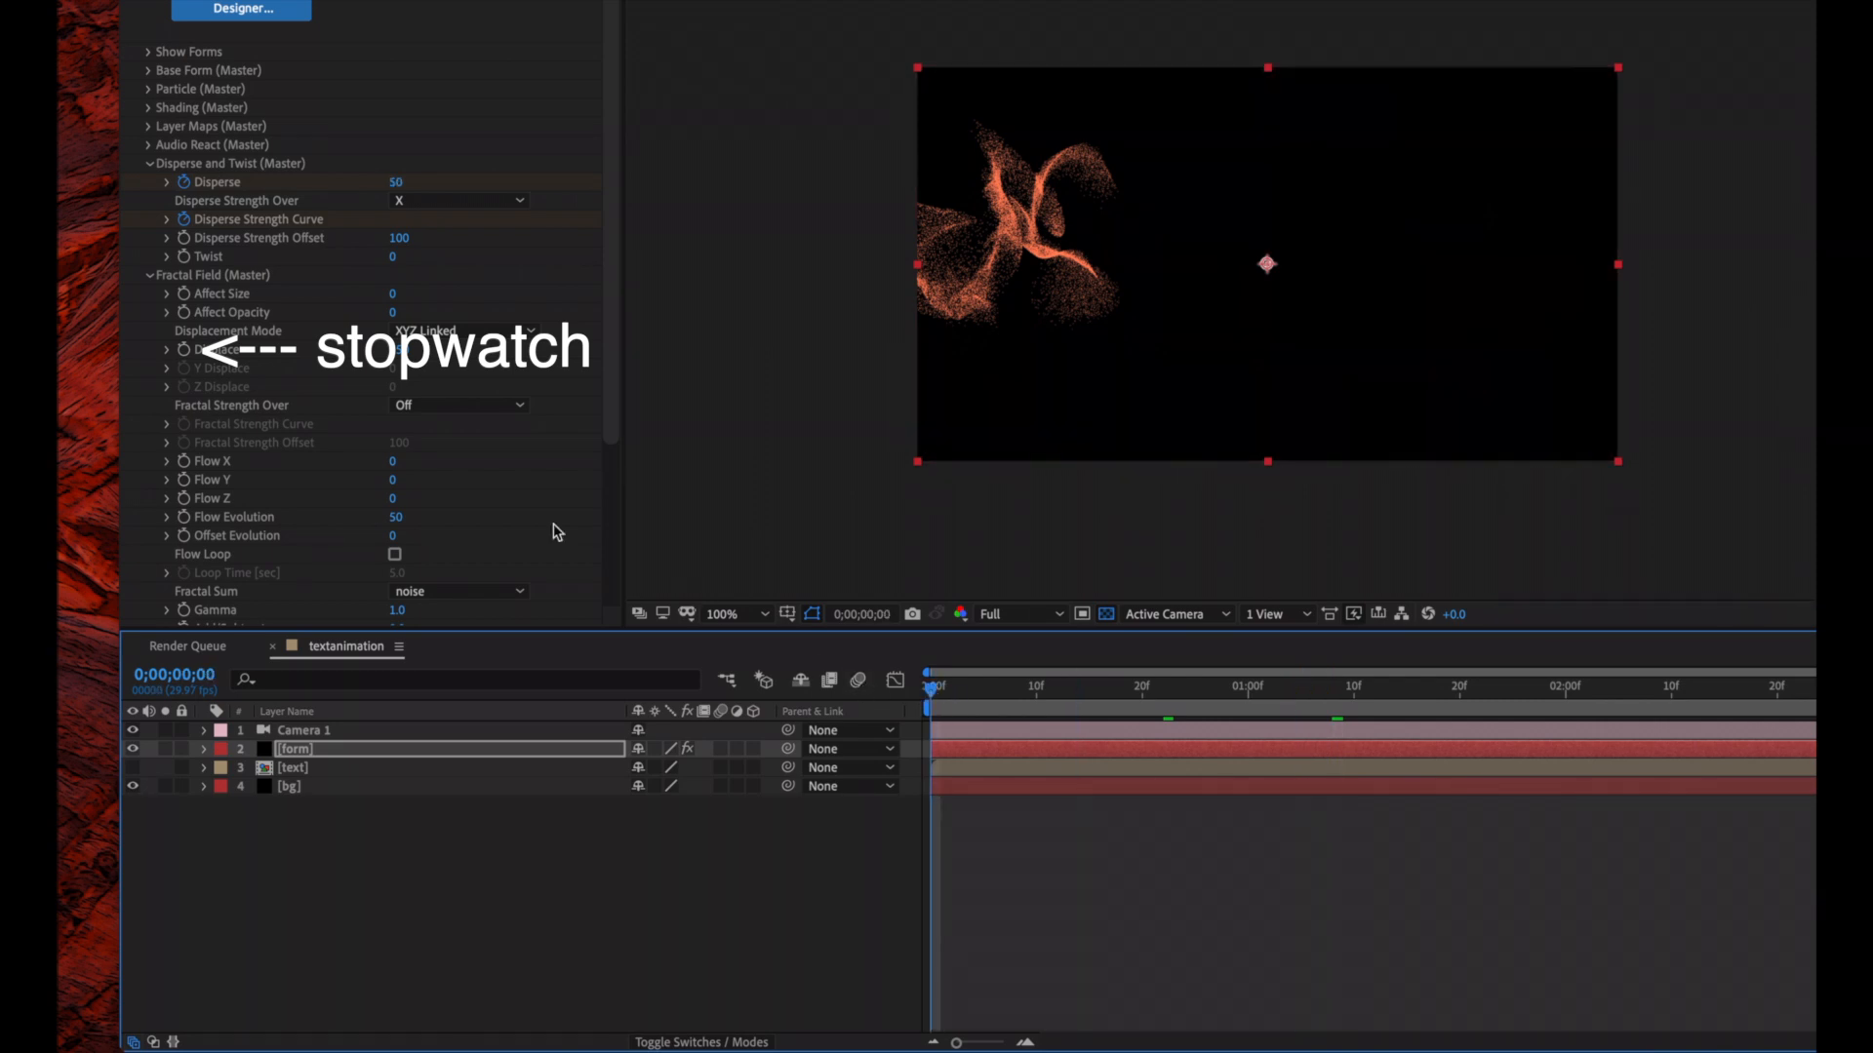
click(183, 349)
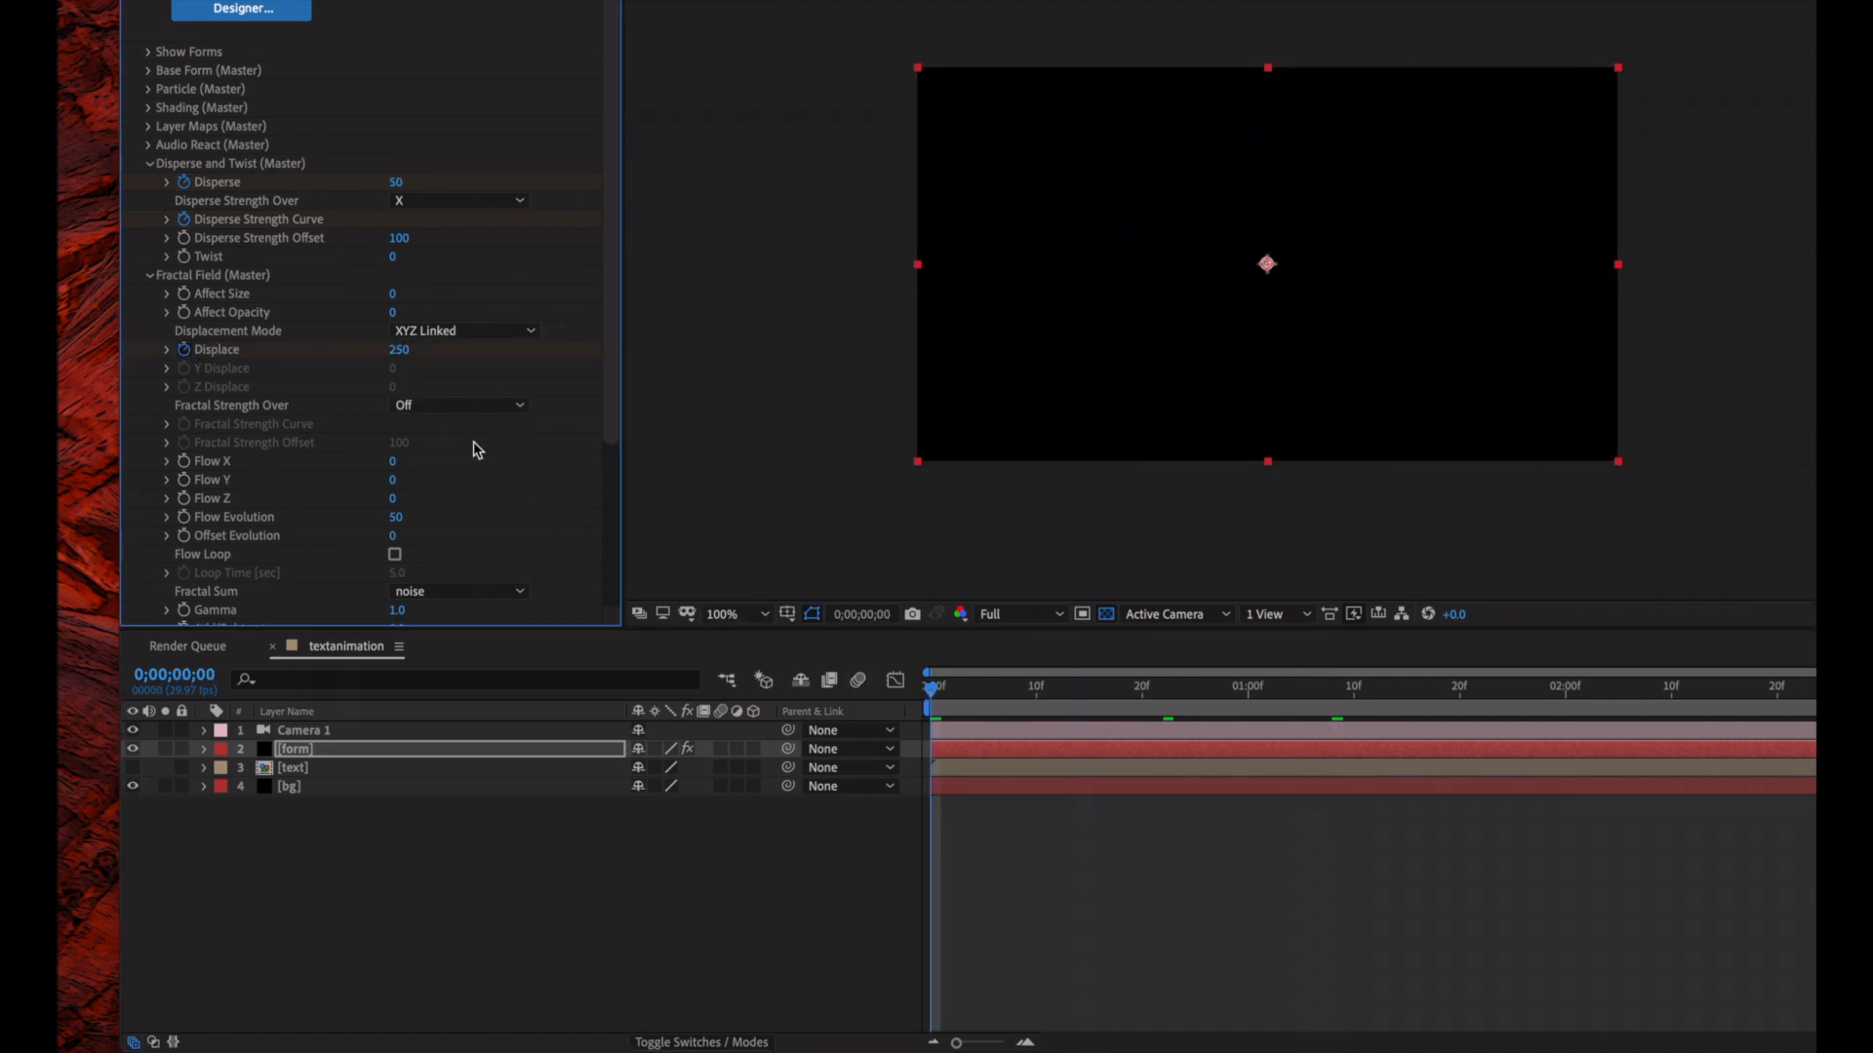
Set the Fractal Field Displace value to 200 at 0;00;02;10
drag(933, 691, 1676, 722)
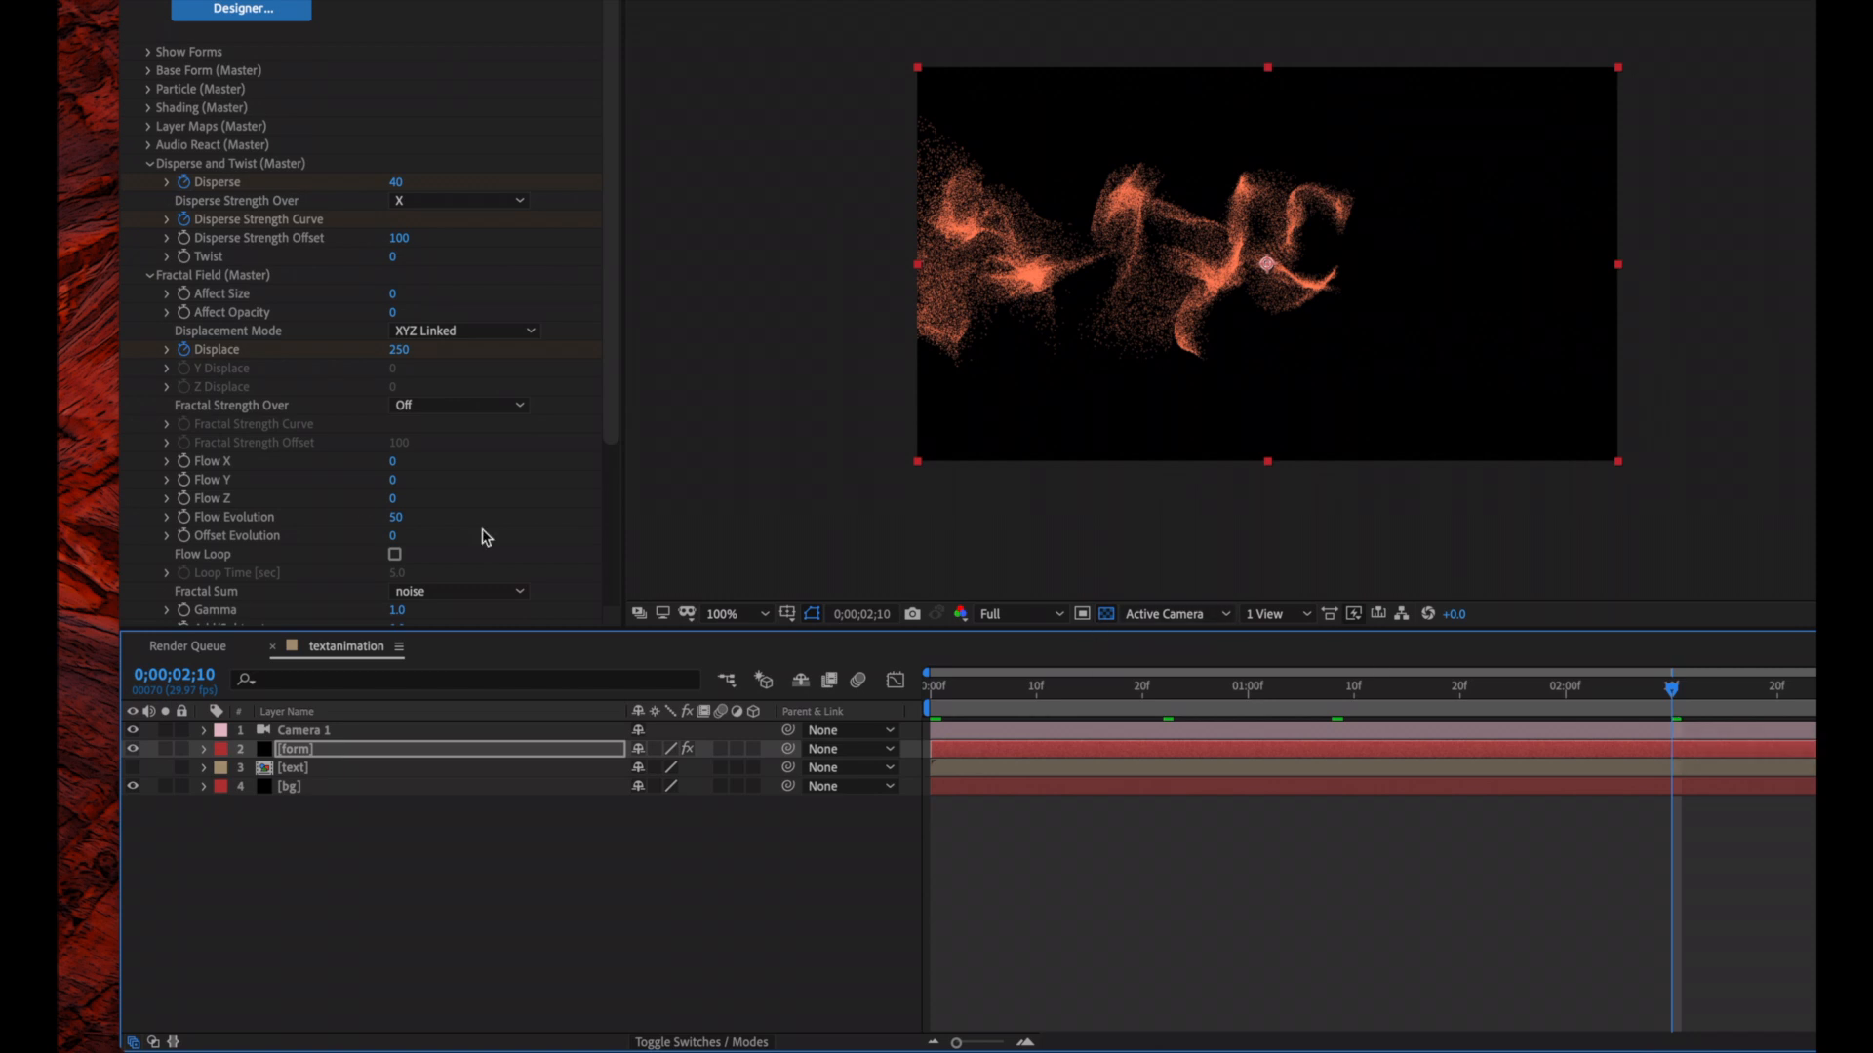
click(401, 350)
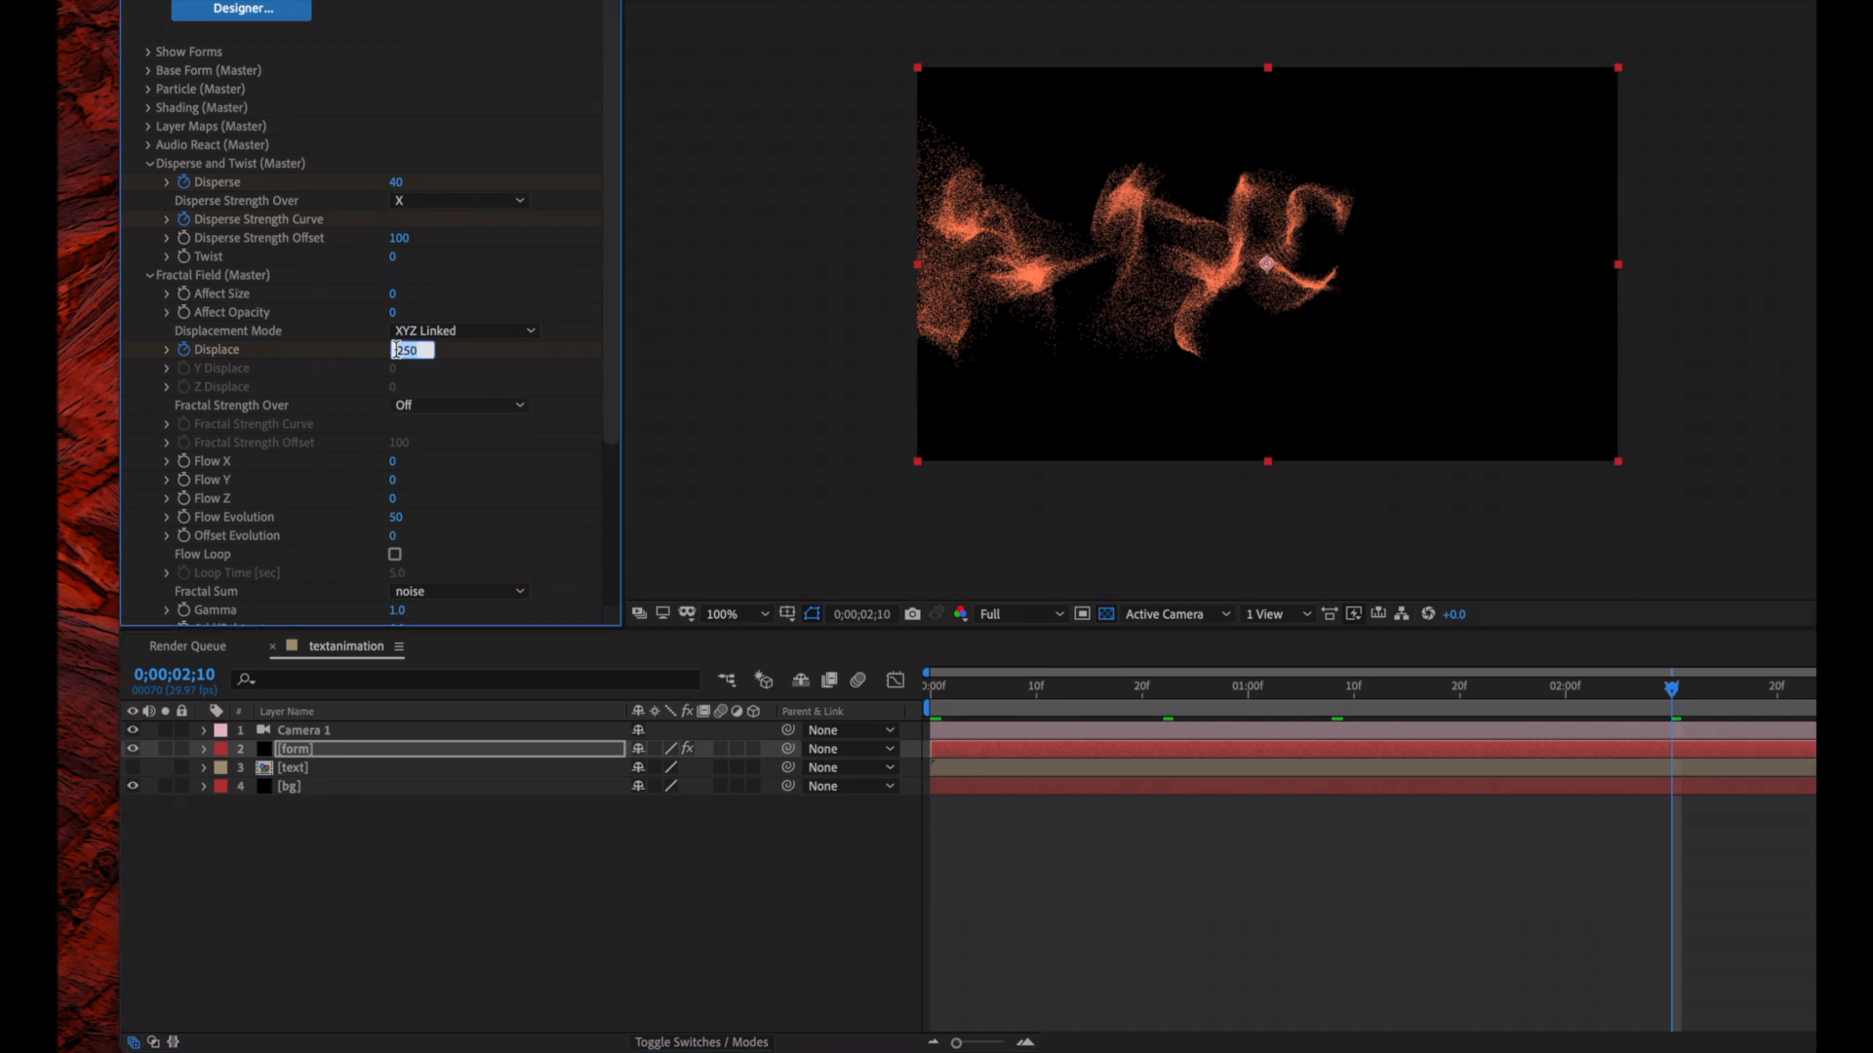
text(200)
key(Return)
Set the Fractal Field Displace value to 150 at 0;00;02;21
drag(1670, 692, 1790, 693)
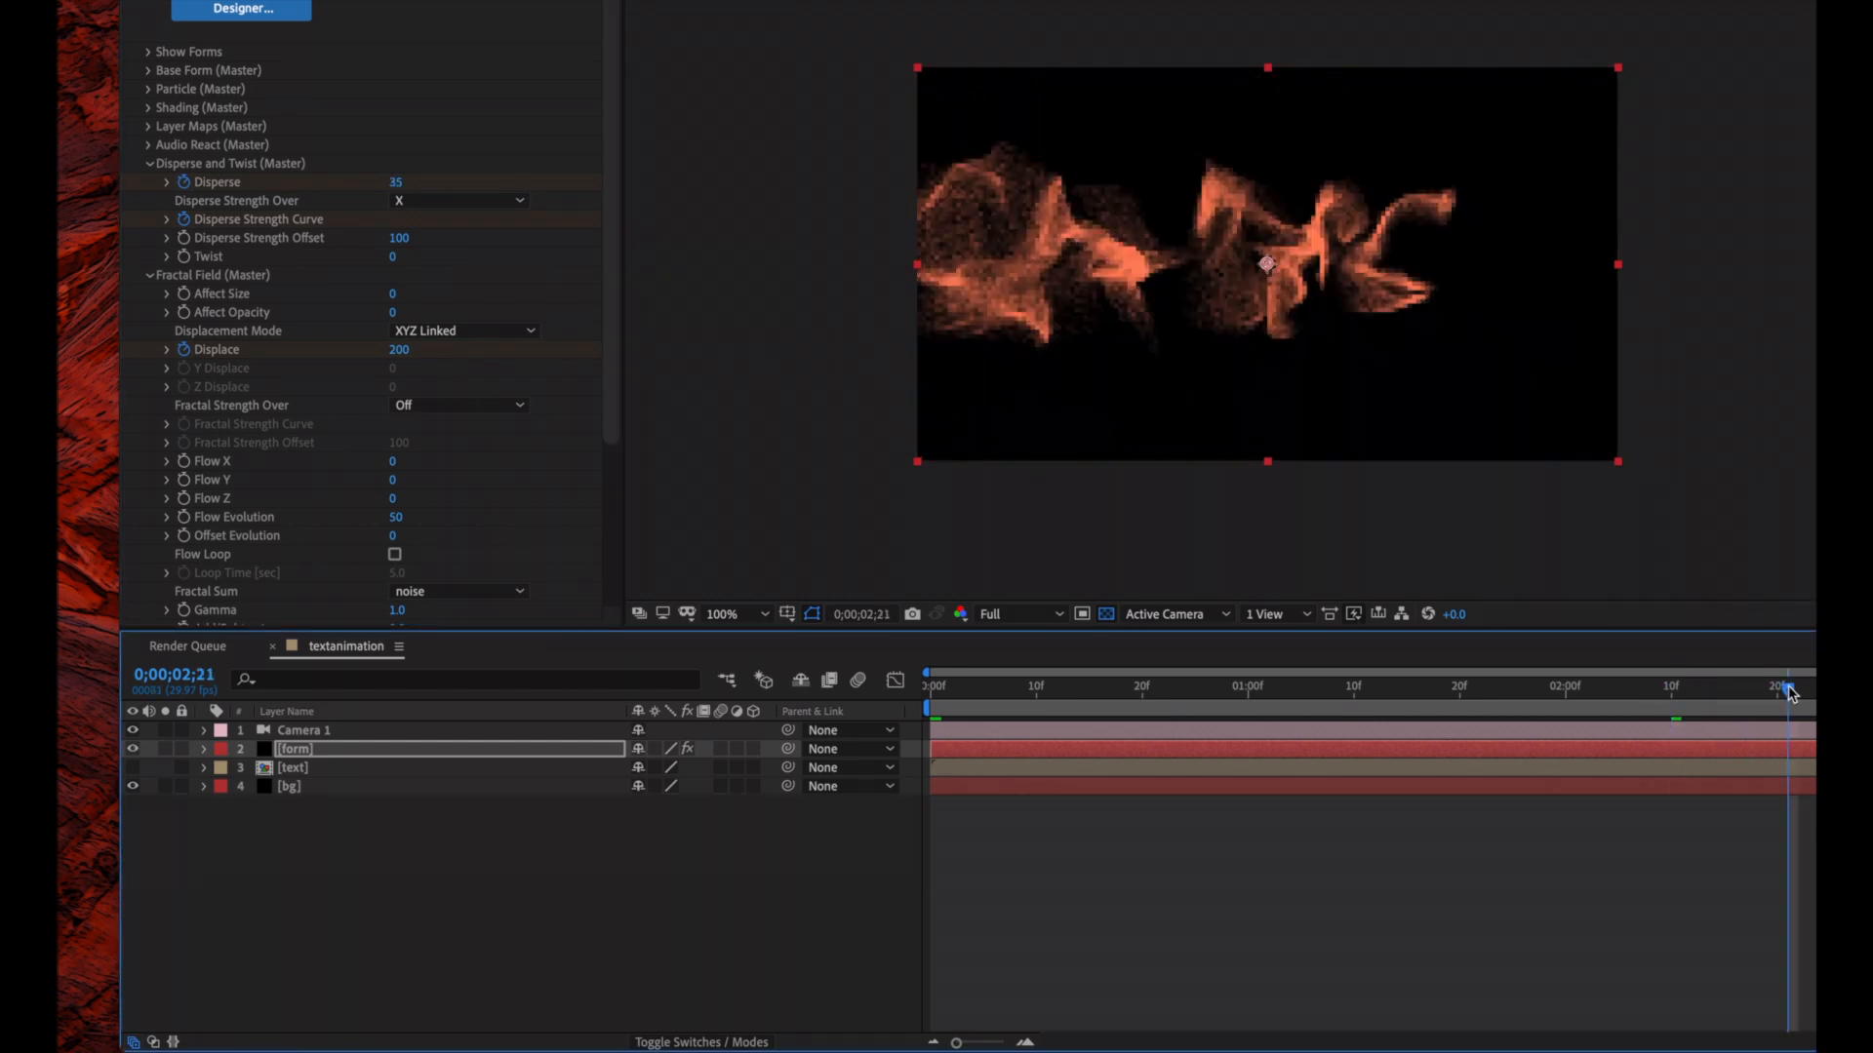
click(400, 349)
text(150)
key(Return)
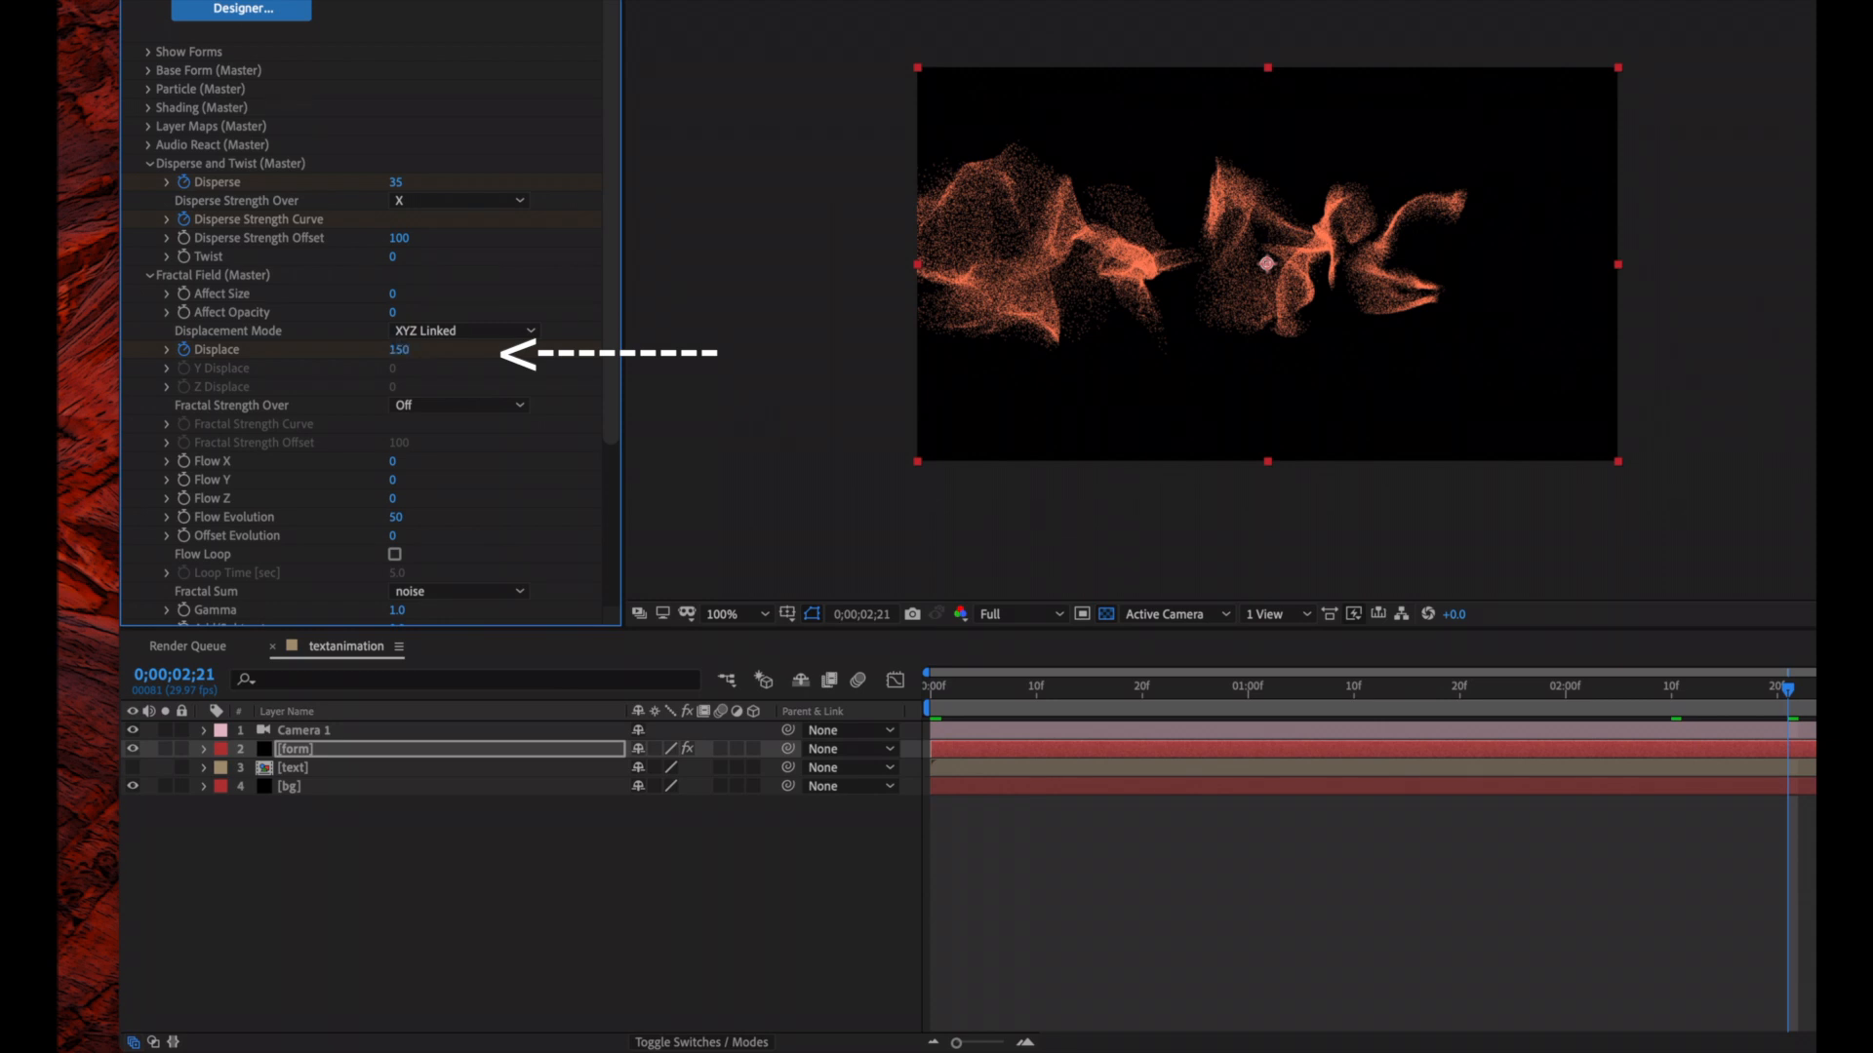
Set the Fractal Field Displace value to 2 on the last frame, 0;00;02;29
drag(1789, 690, 1871, 689)
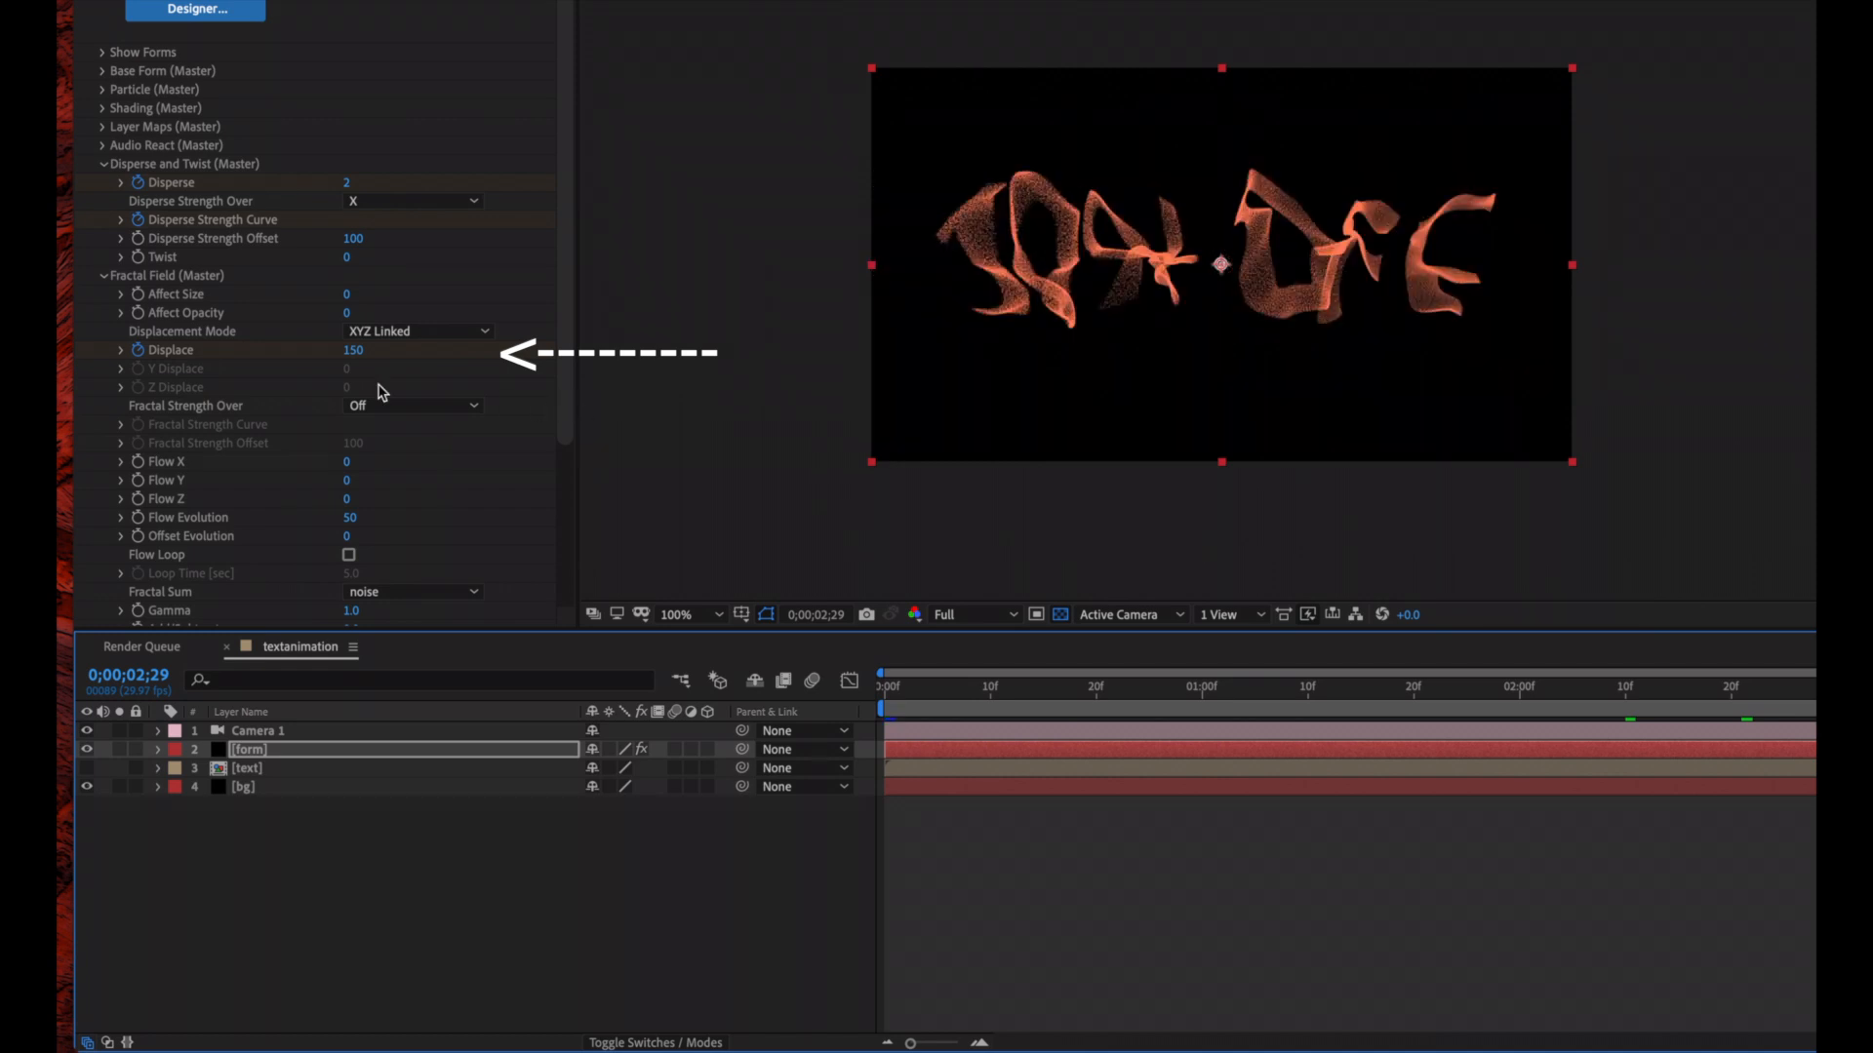
click(355, 351)
key(Return)
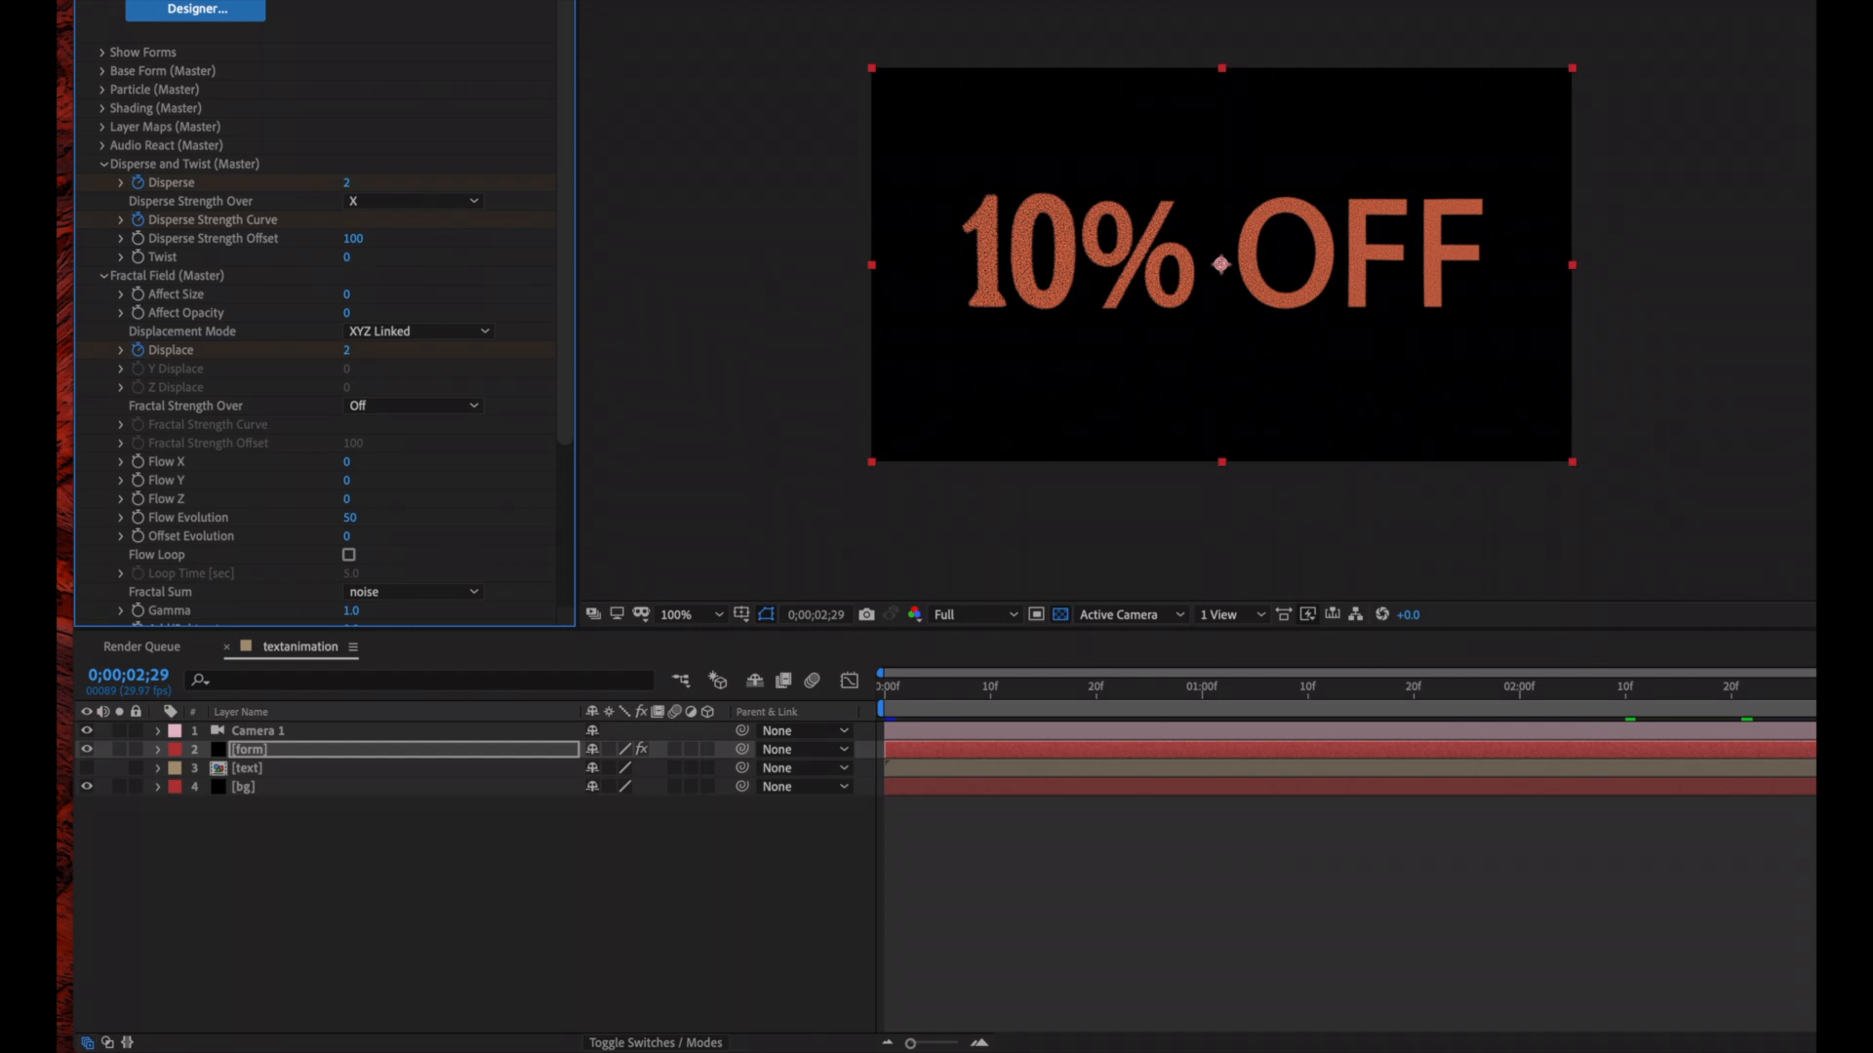
Lower the composition preview resolution to Quarter
click(1795, 694)
mouse_move(1795, 694)
mouse_down()
mouse_move(1112, 673)
mouse_move(1803, 679)
mouse_up()
click(988, 617)
click(982, 746)
Apply the straight descending preset to the Opacity Curve in Form's Particle (Master) settings at 0;00;02;02, and collapse those settings
click(103, 163)
click(104, 182)
click(103, 88)
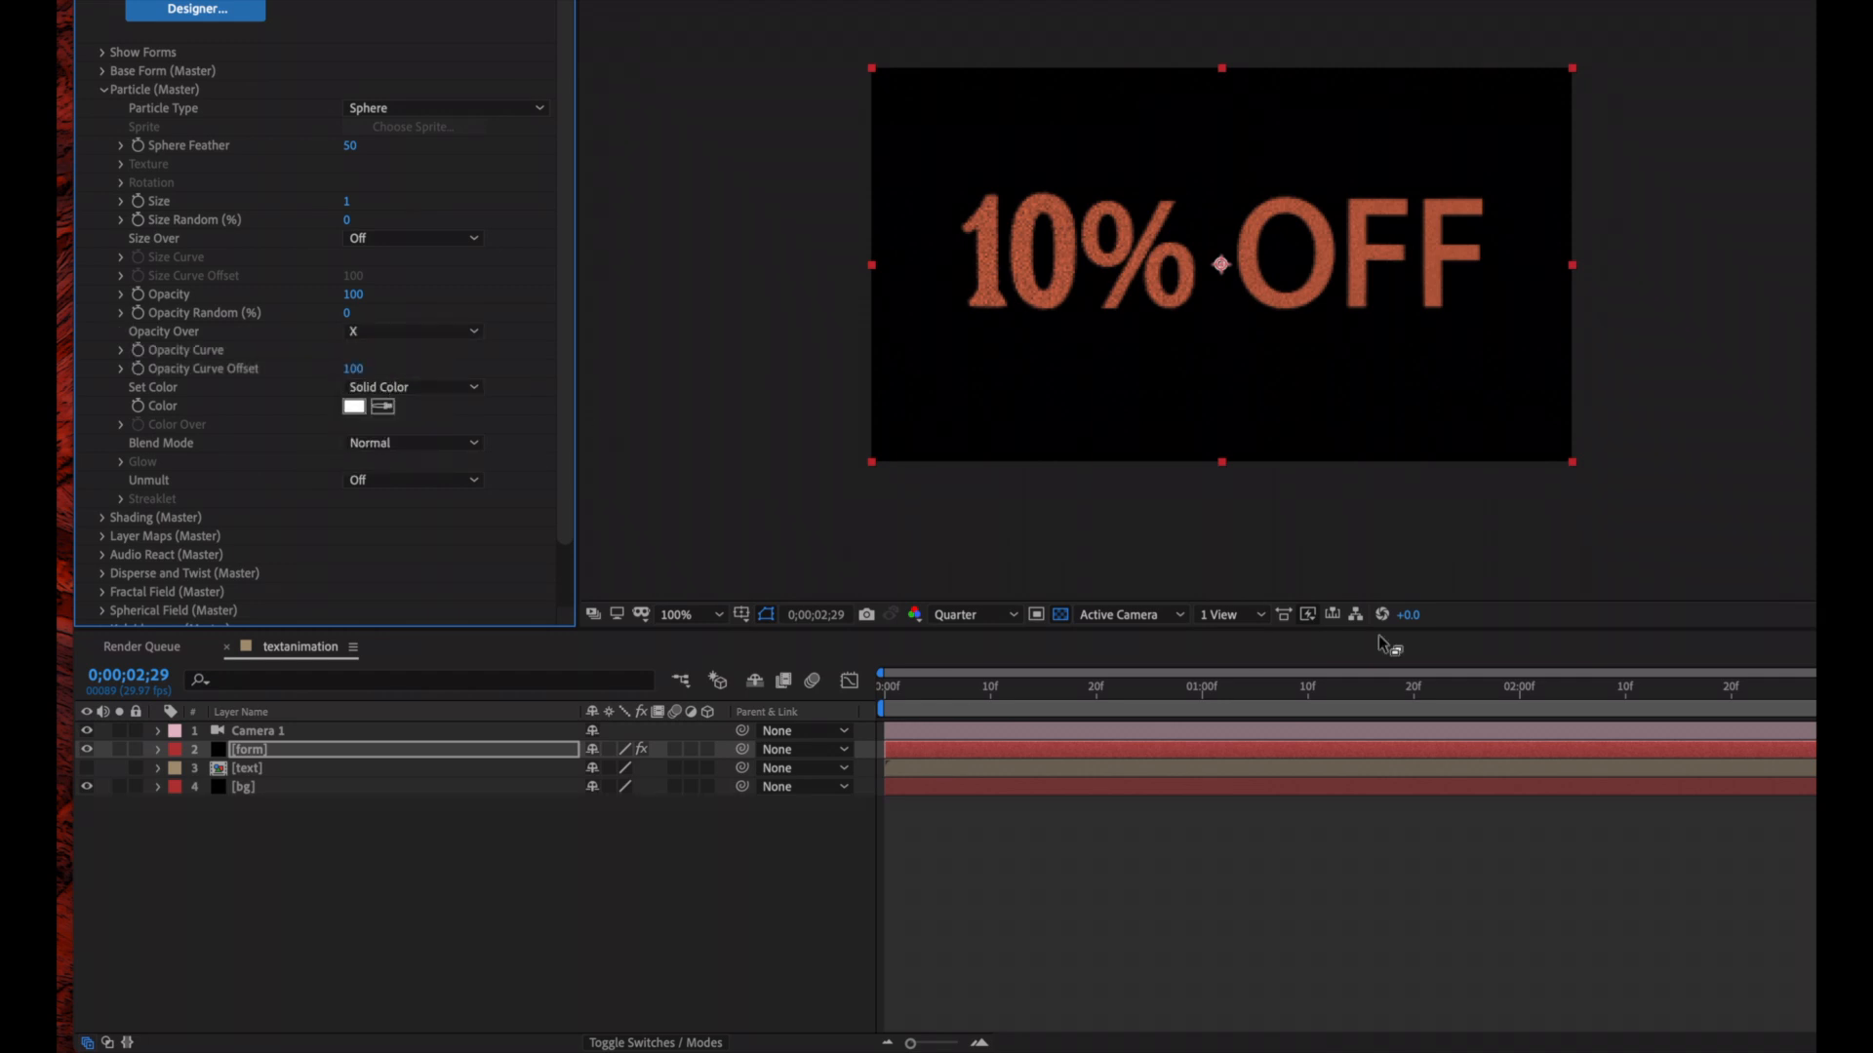
drag(1592, 686, 1541, 686)
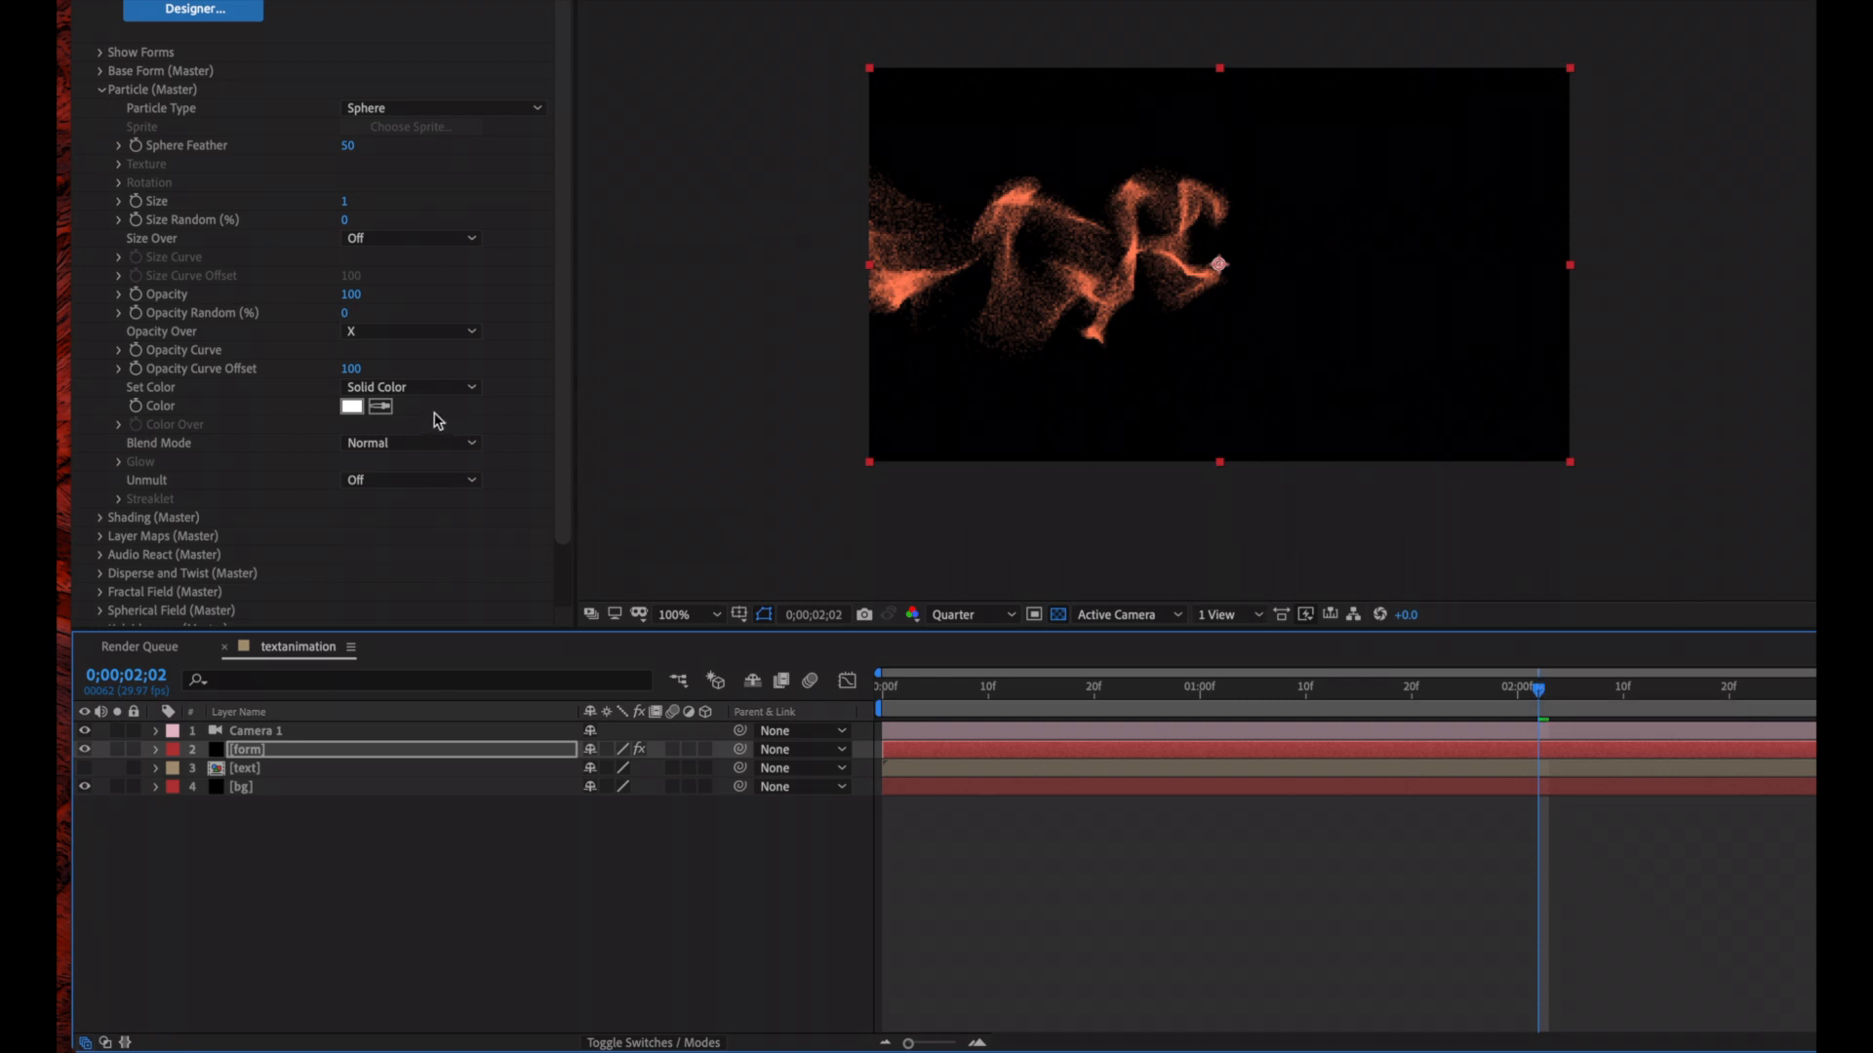
click(118, 351)
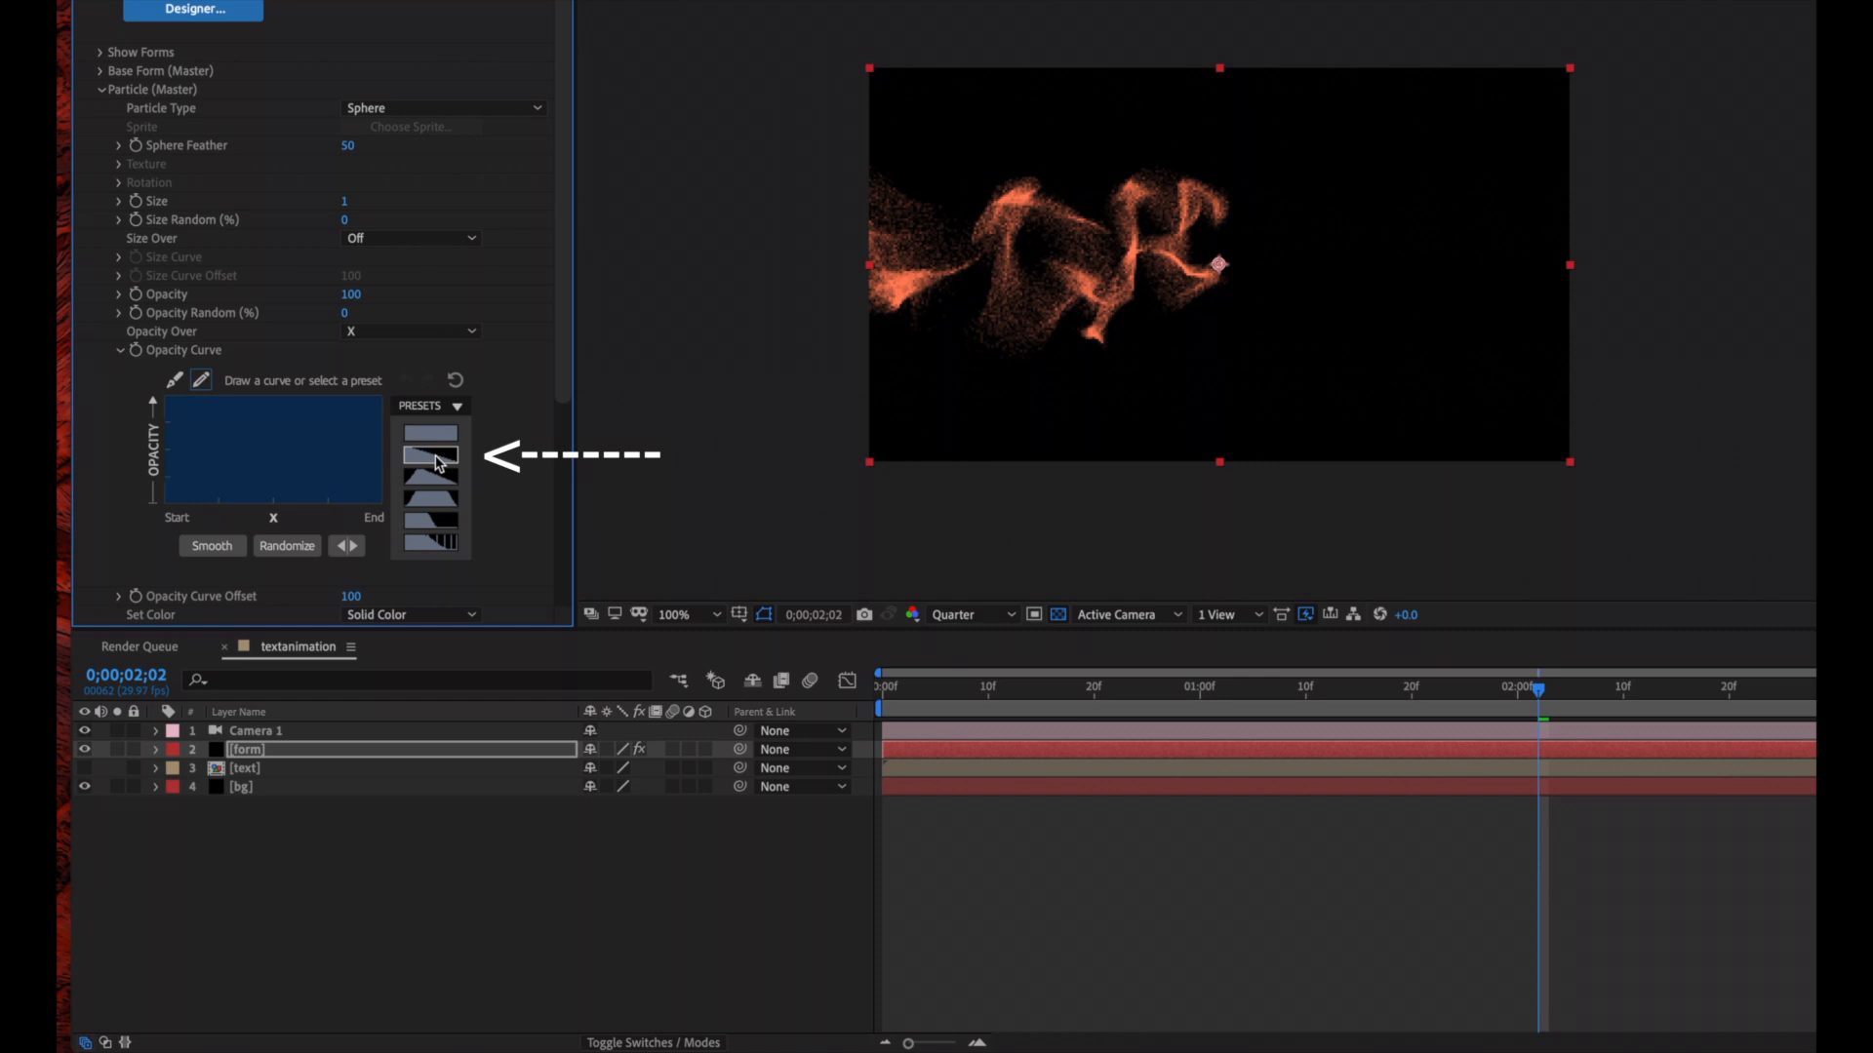
click(436, 462)
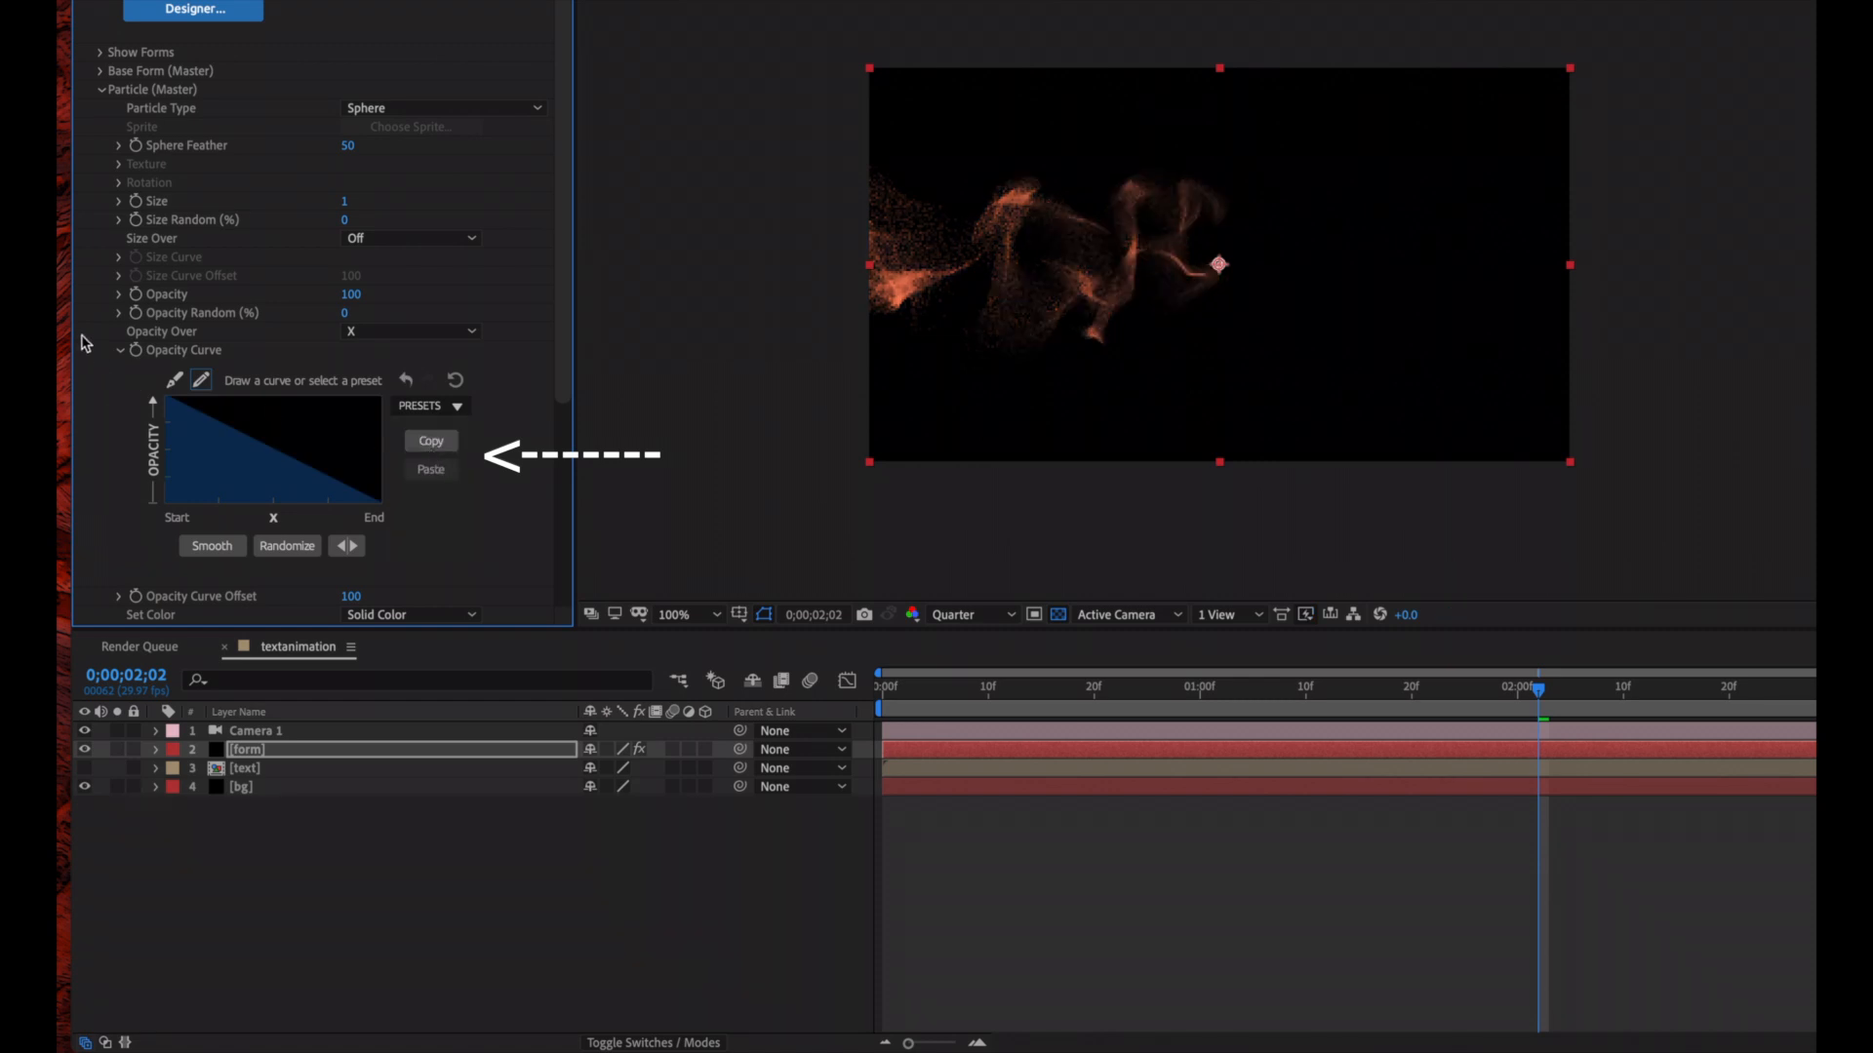
click(102, 88)
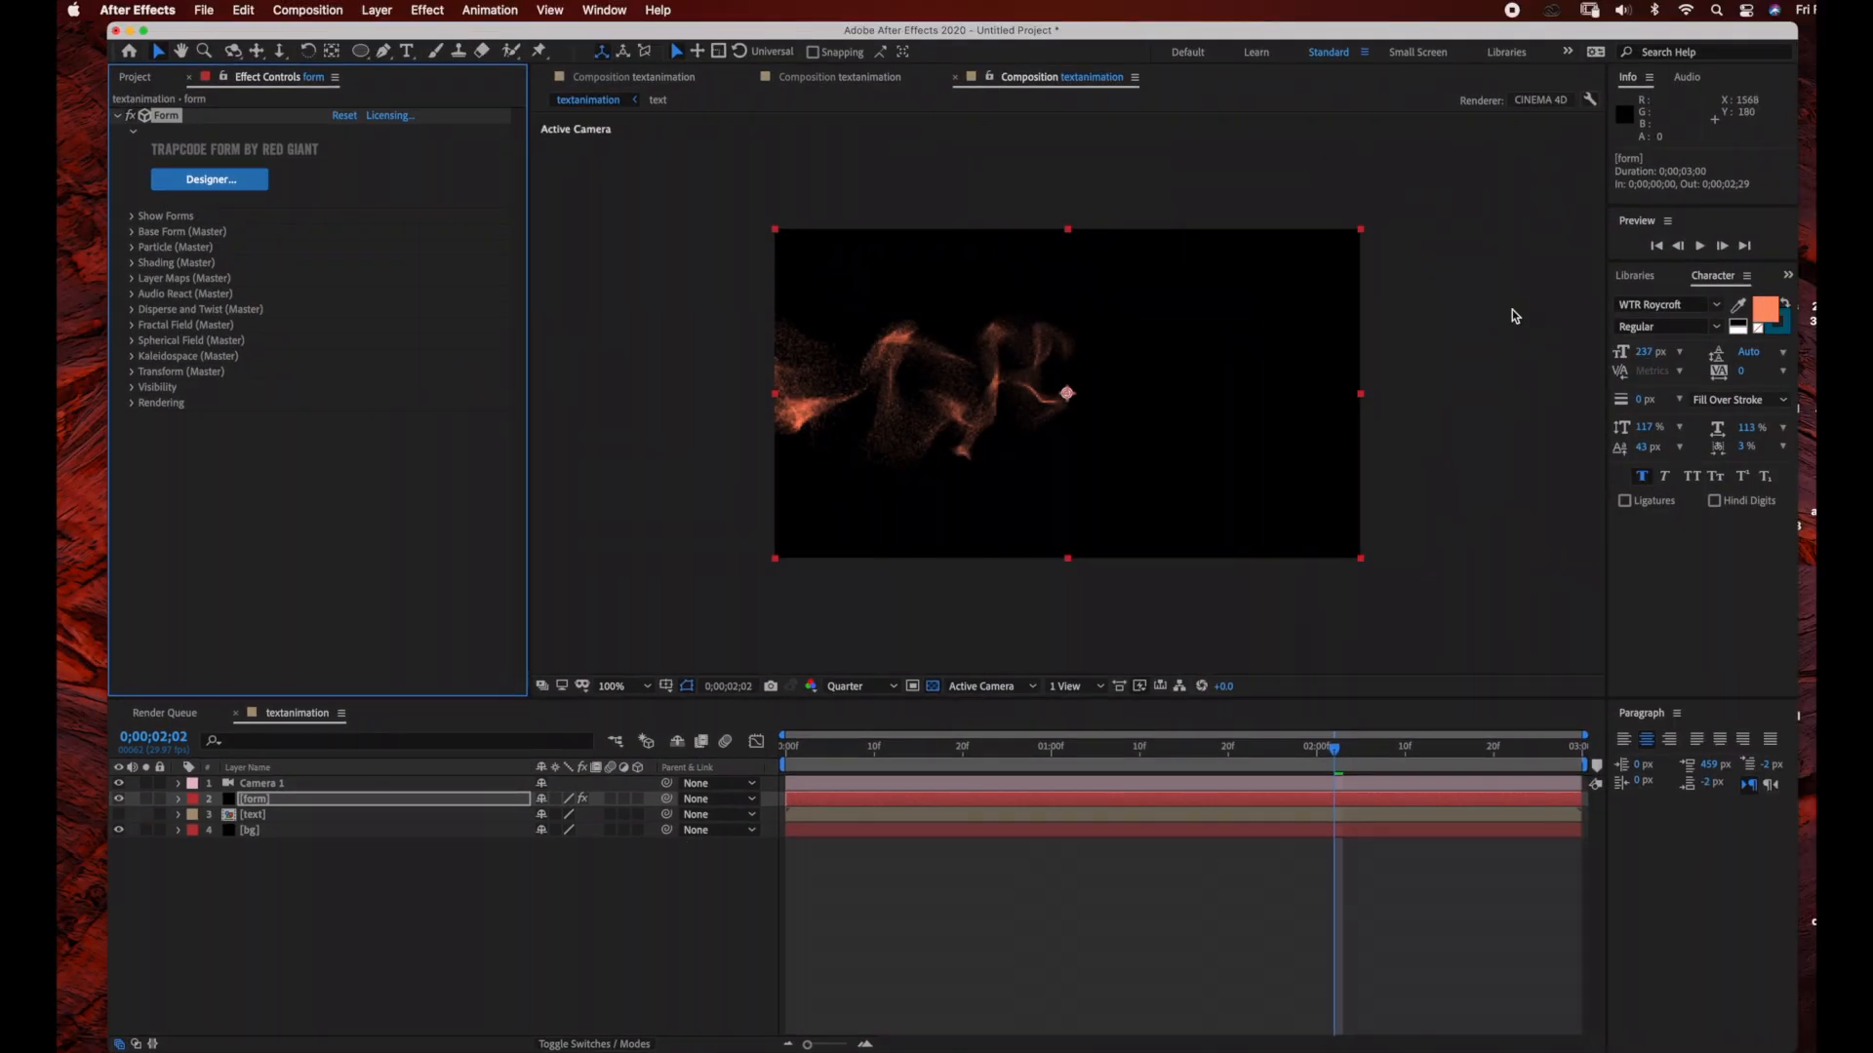
Search the Effects & Presets for "glow" and apply the Stylize Glow effect to the form layer
key(comma)
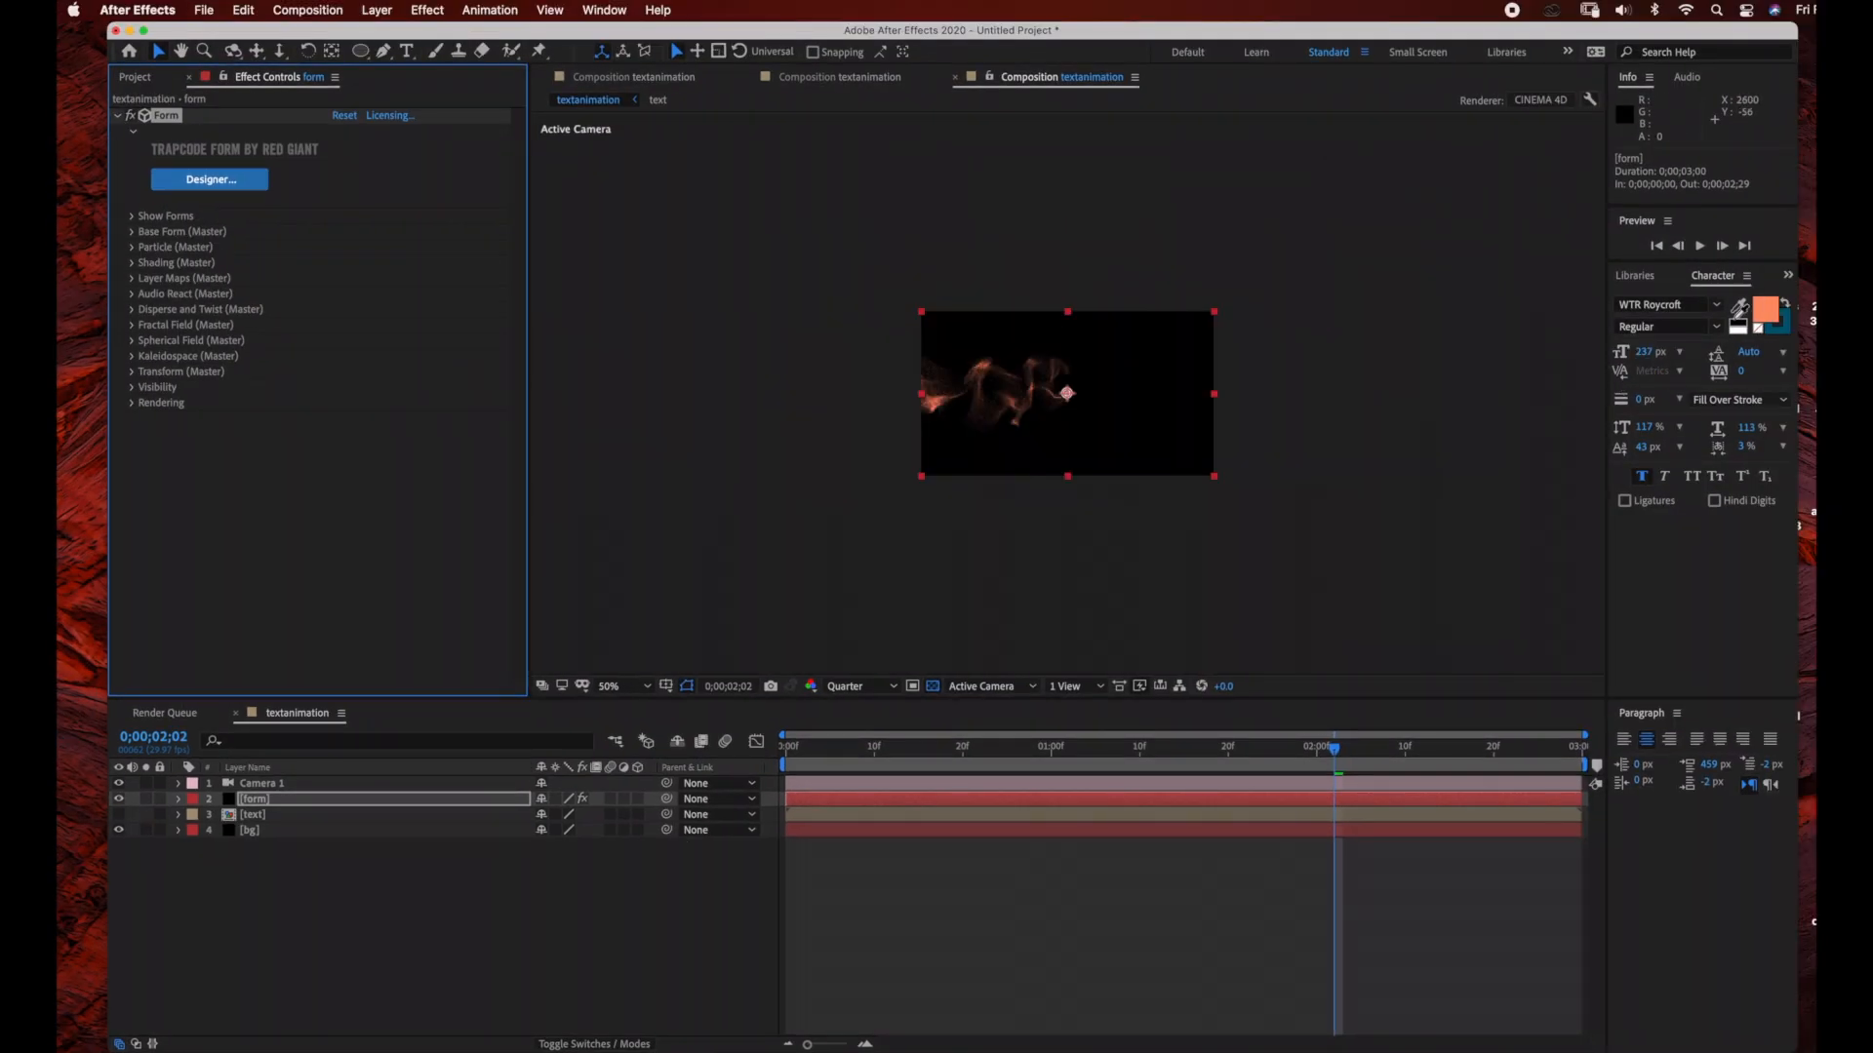
click(611, 11)
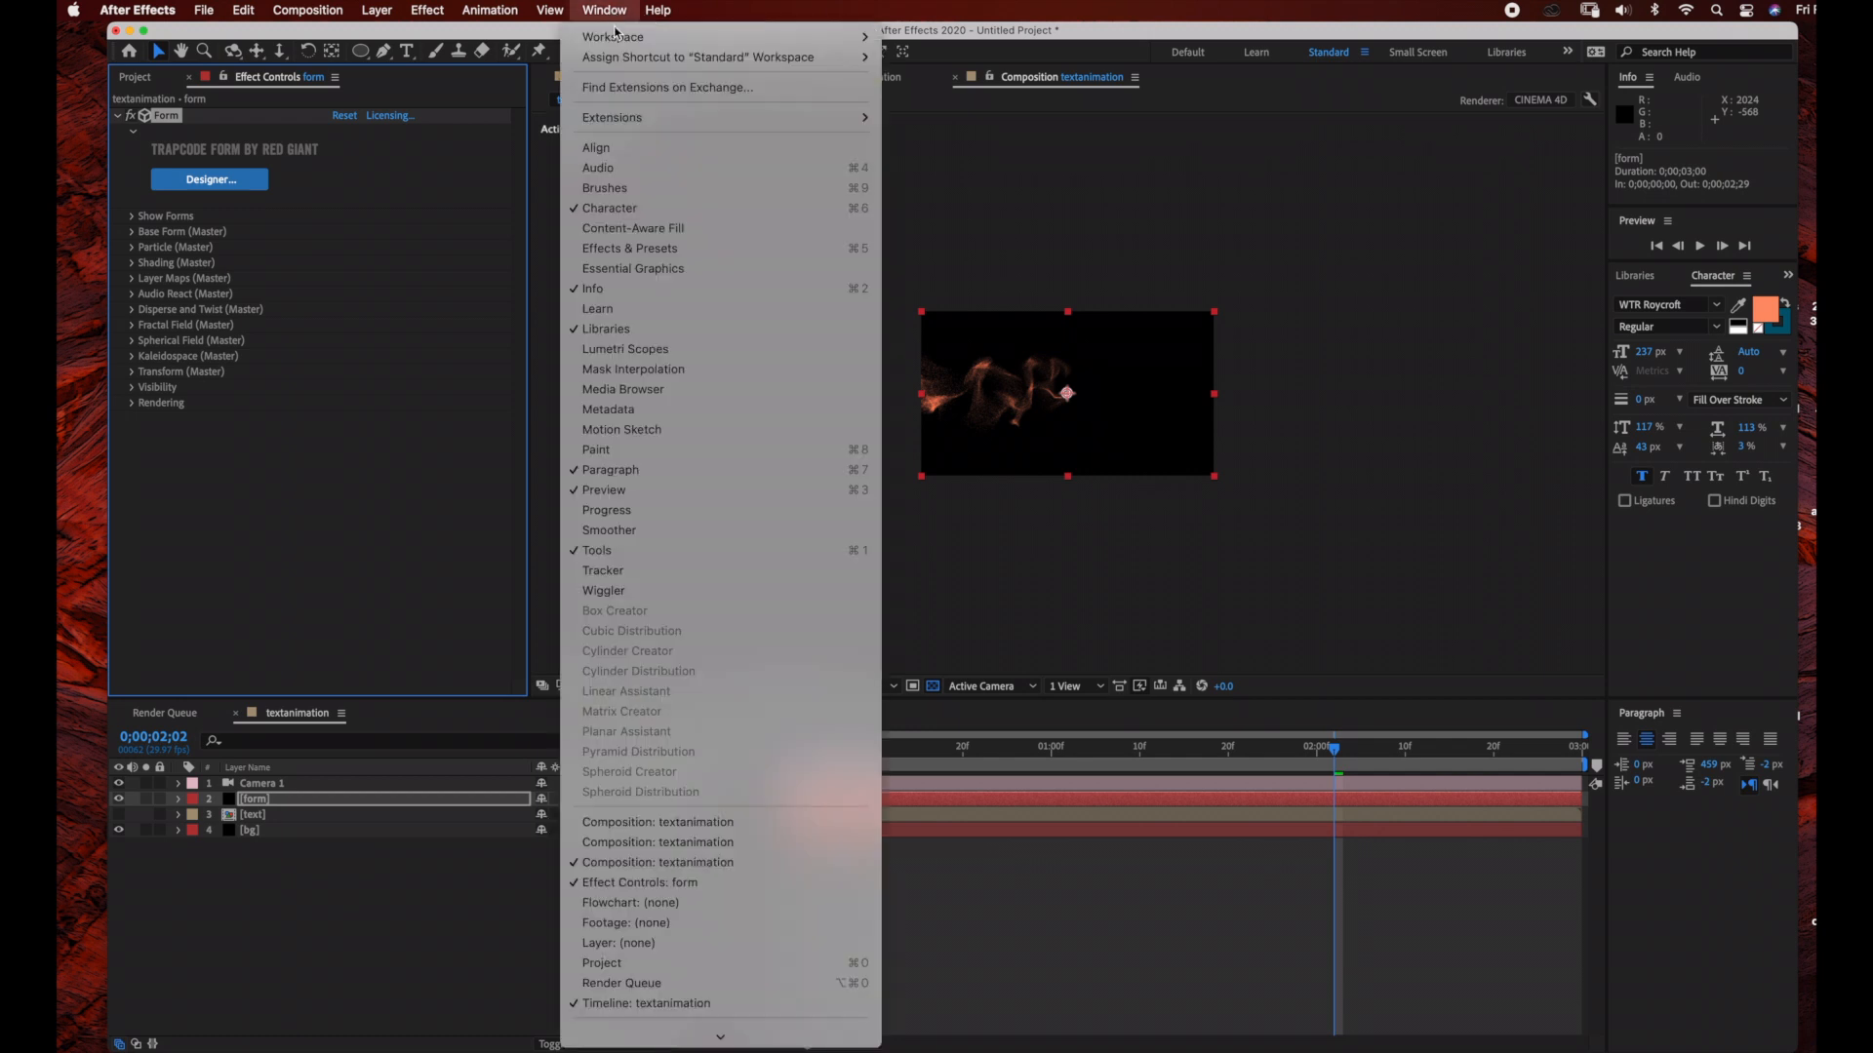
click(632, 248)
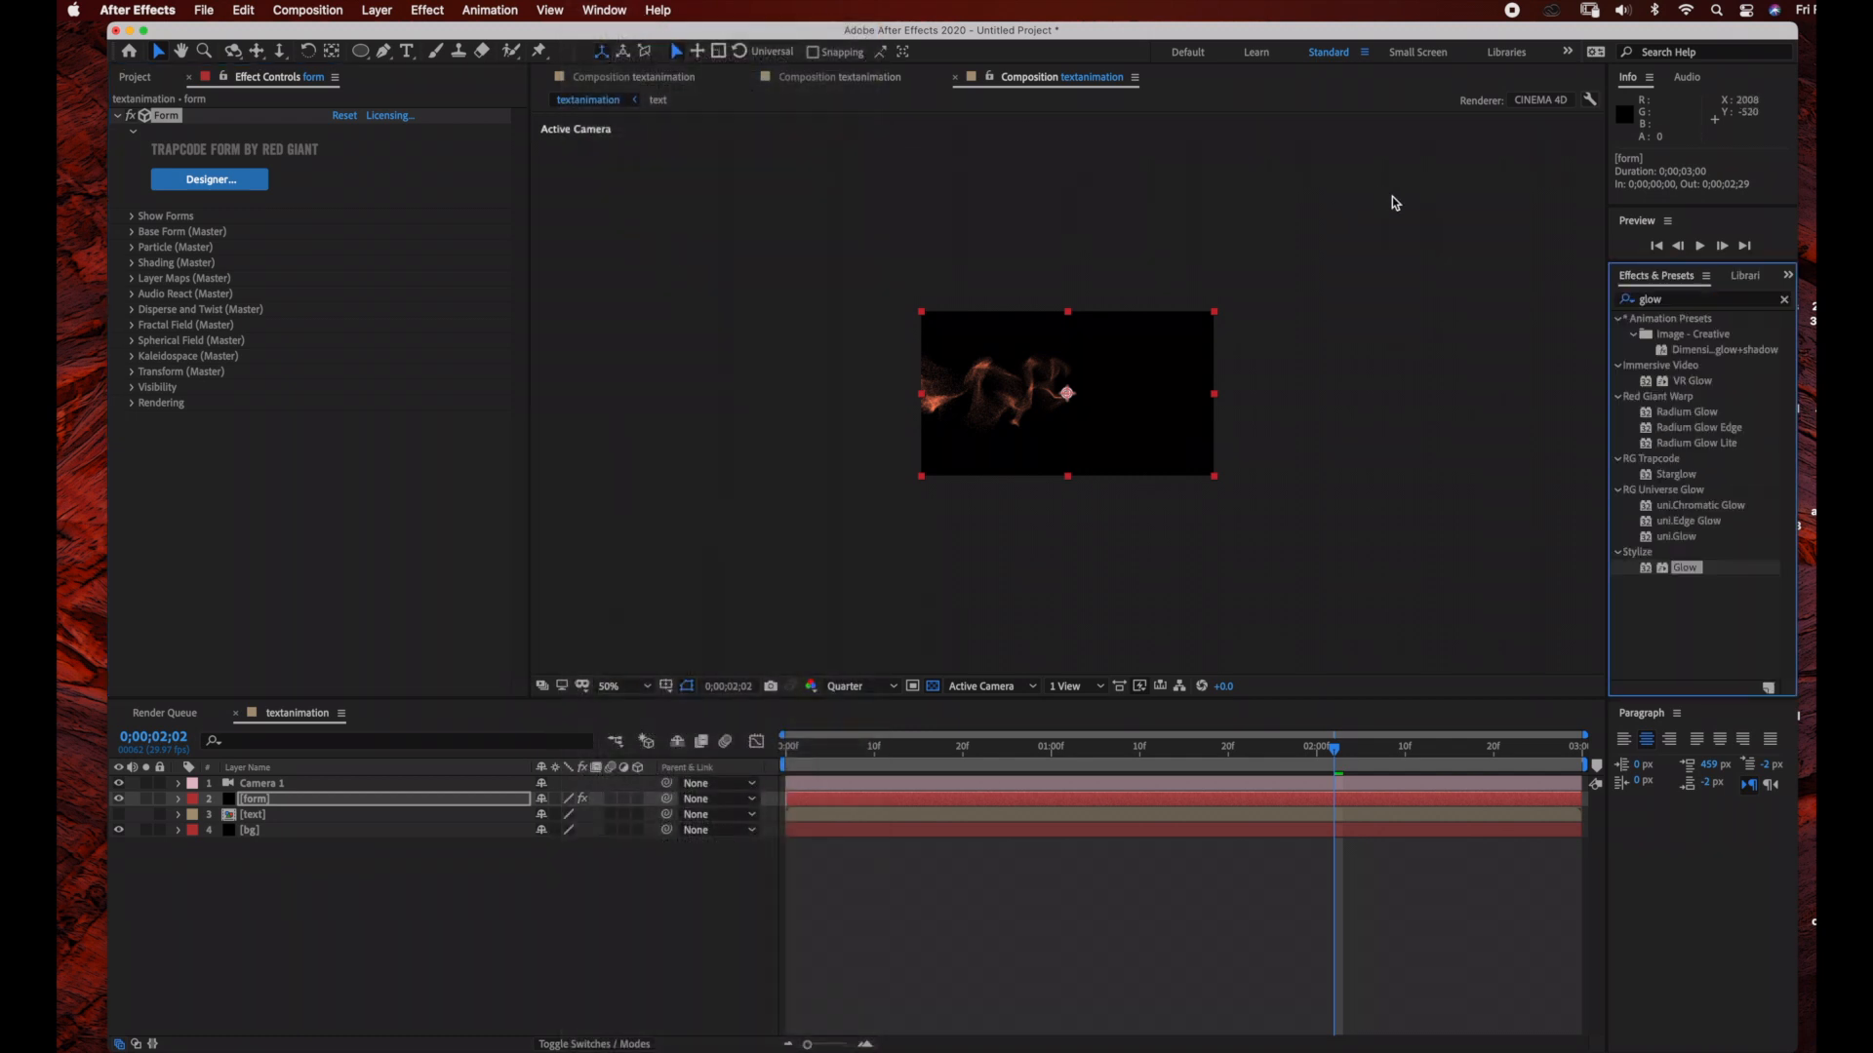
click(1784, 299)
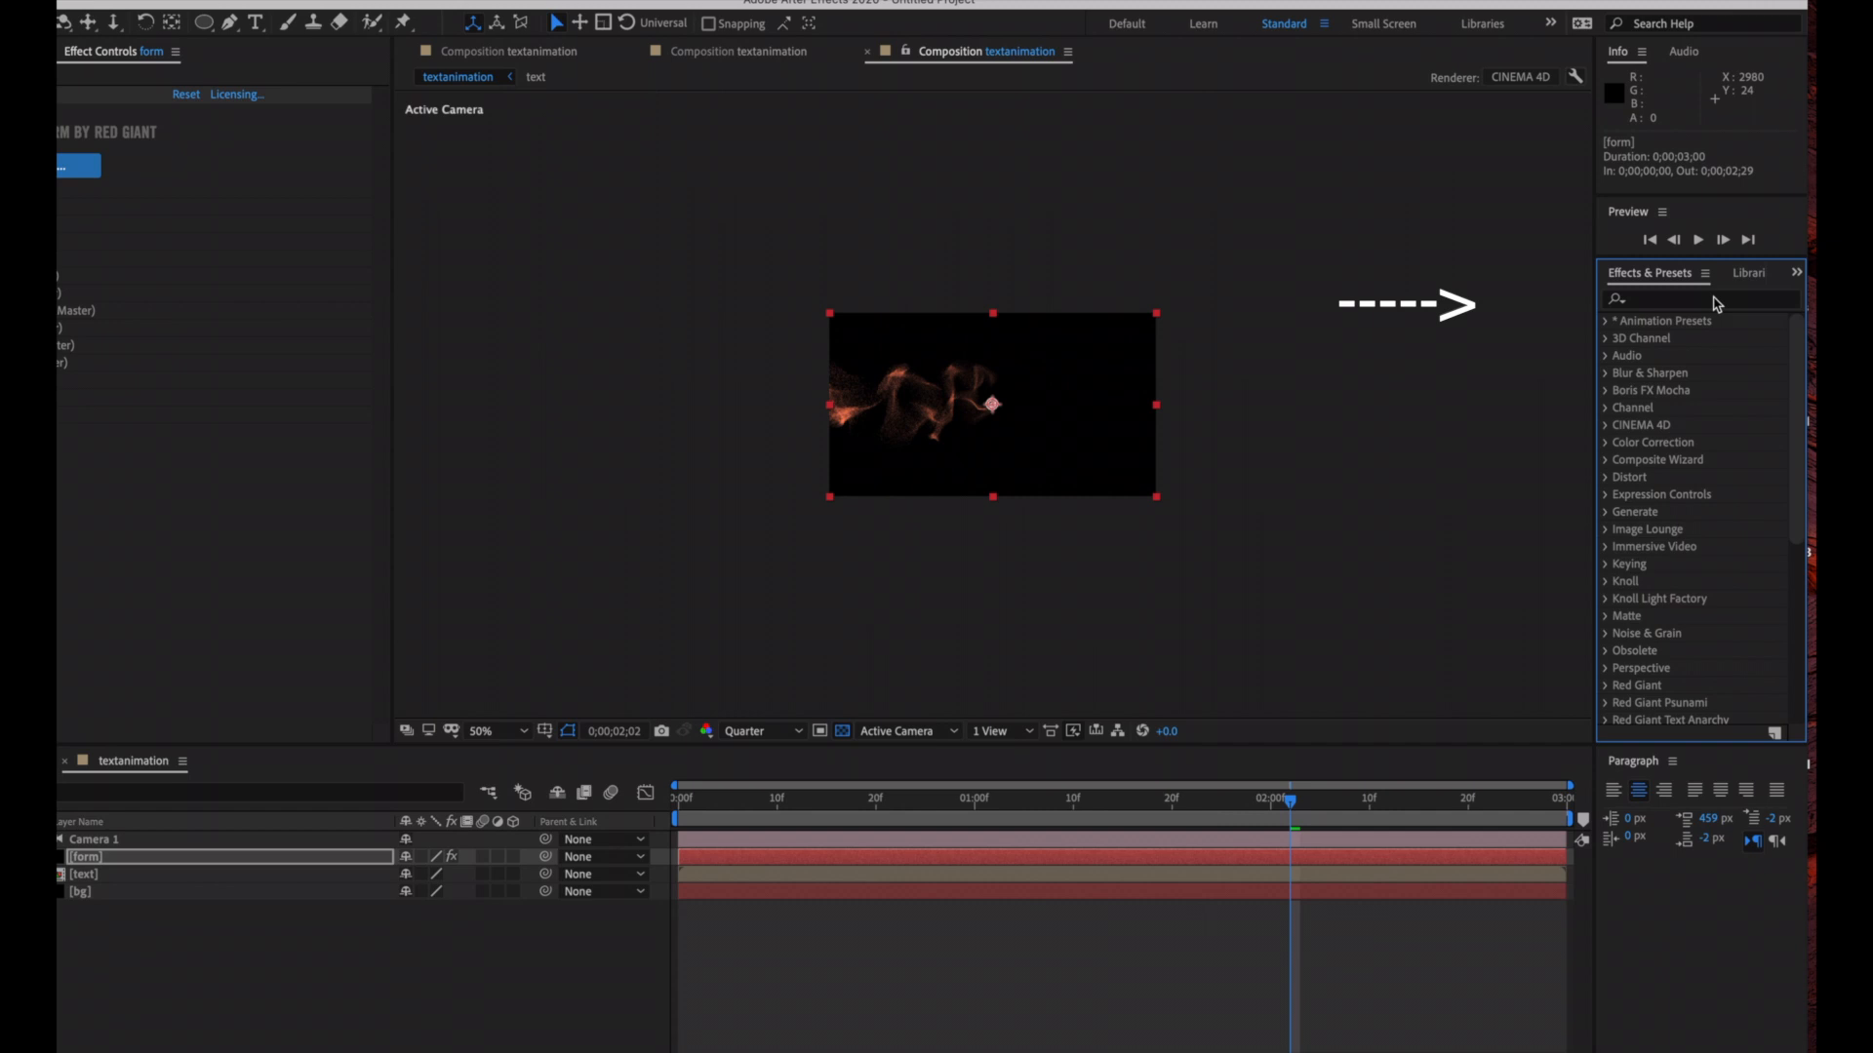
click(1712, 297)
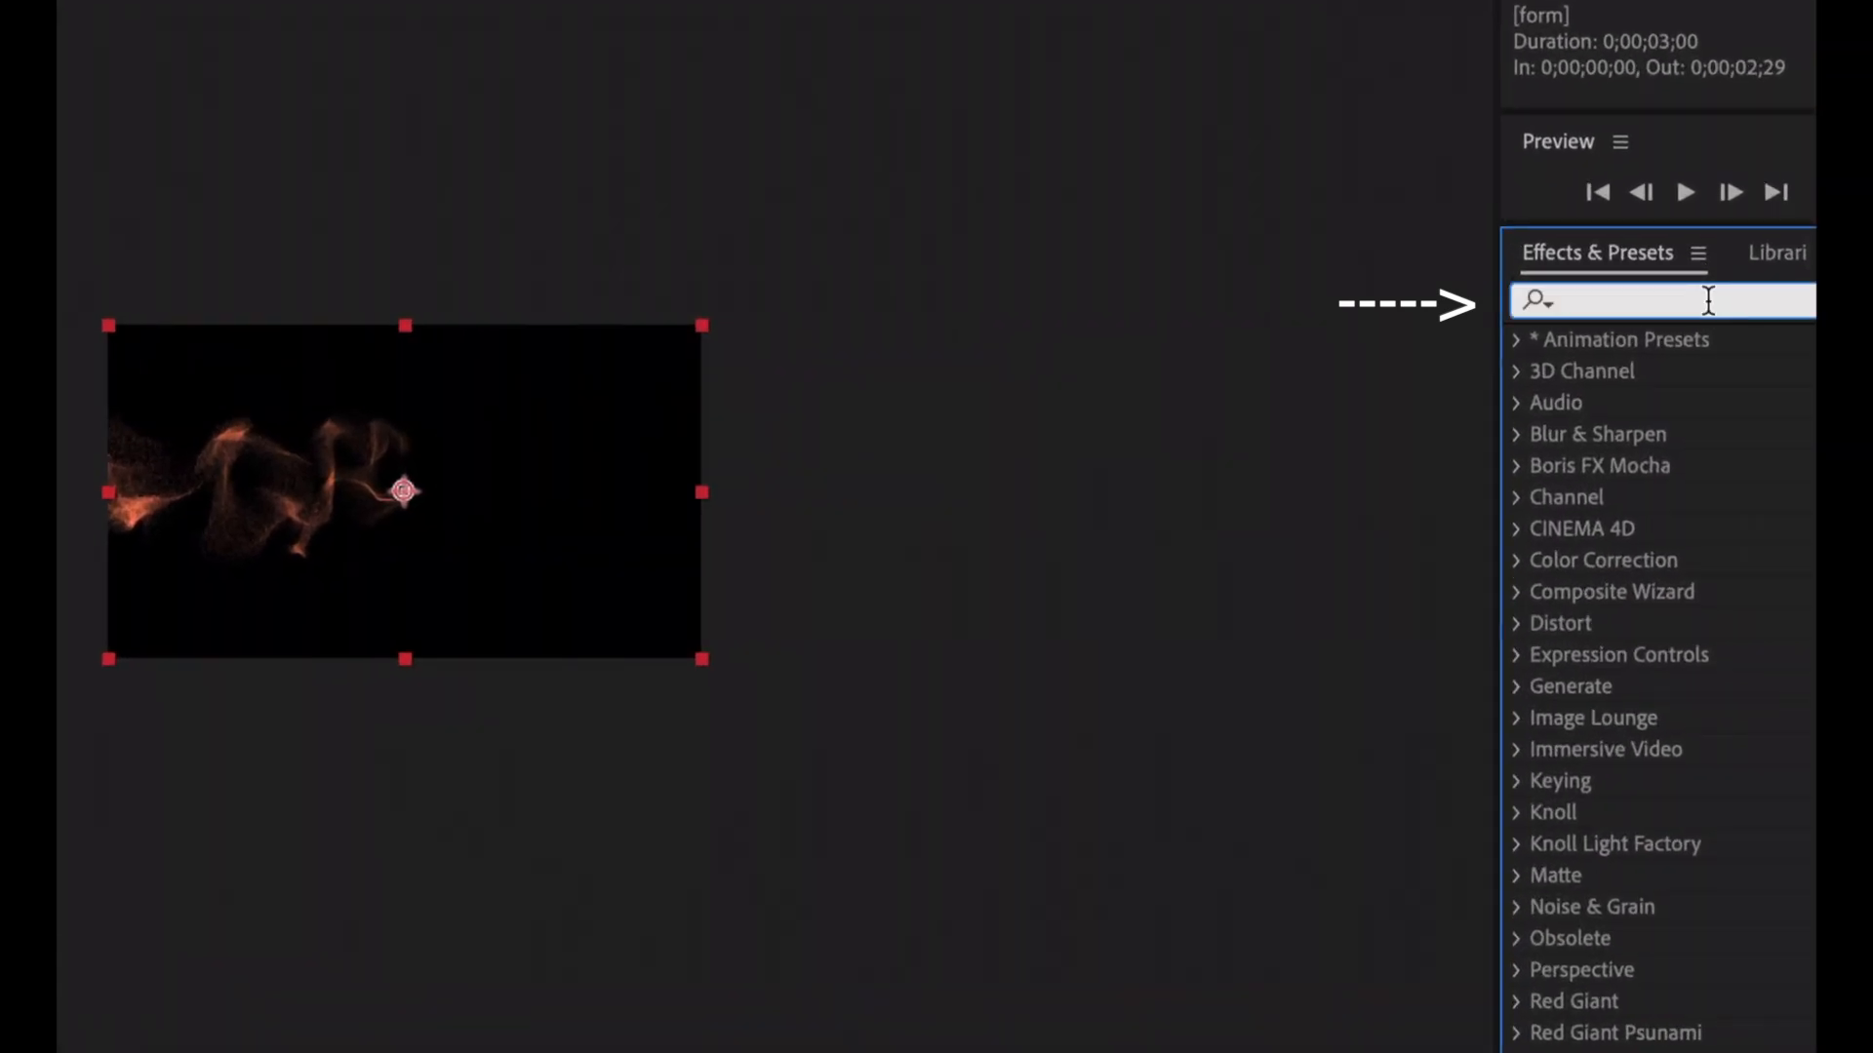
text(glow)
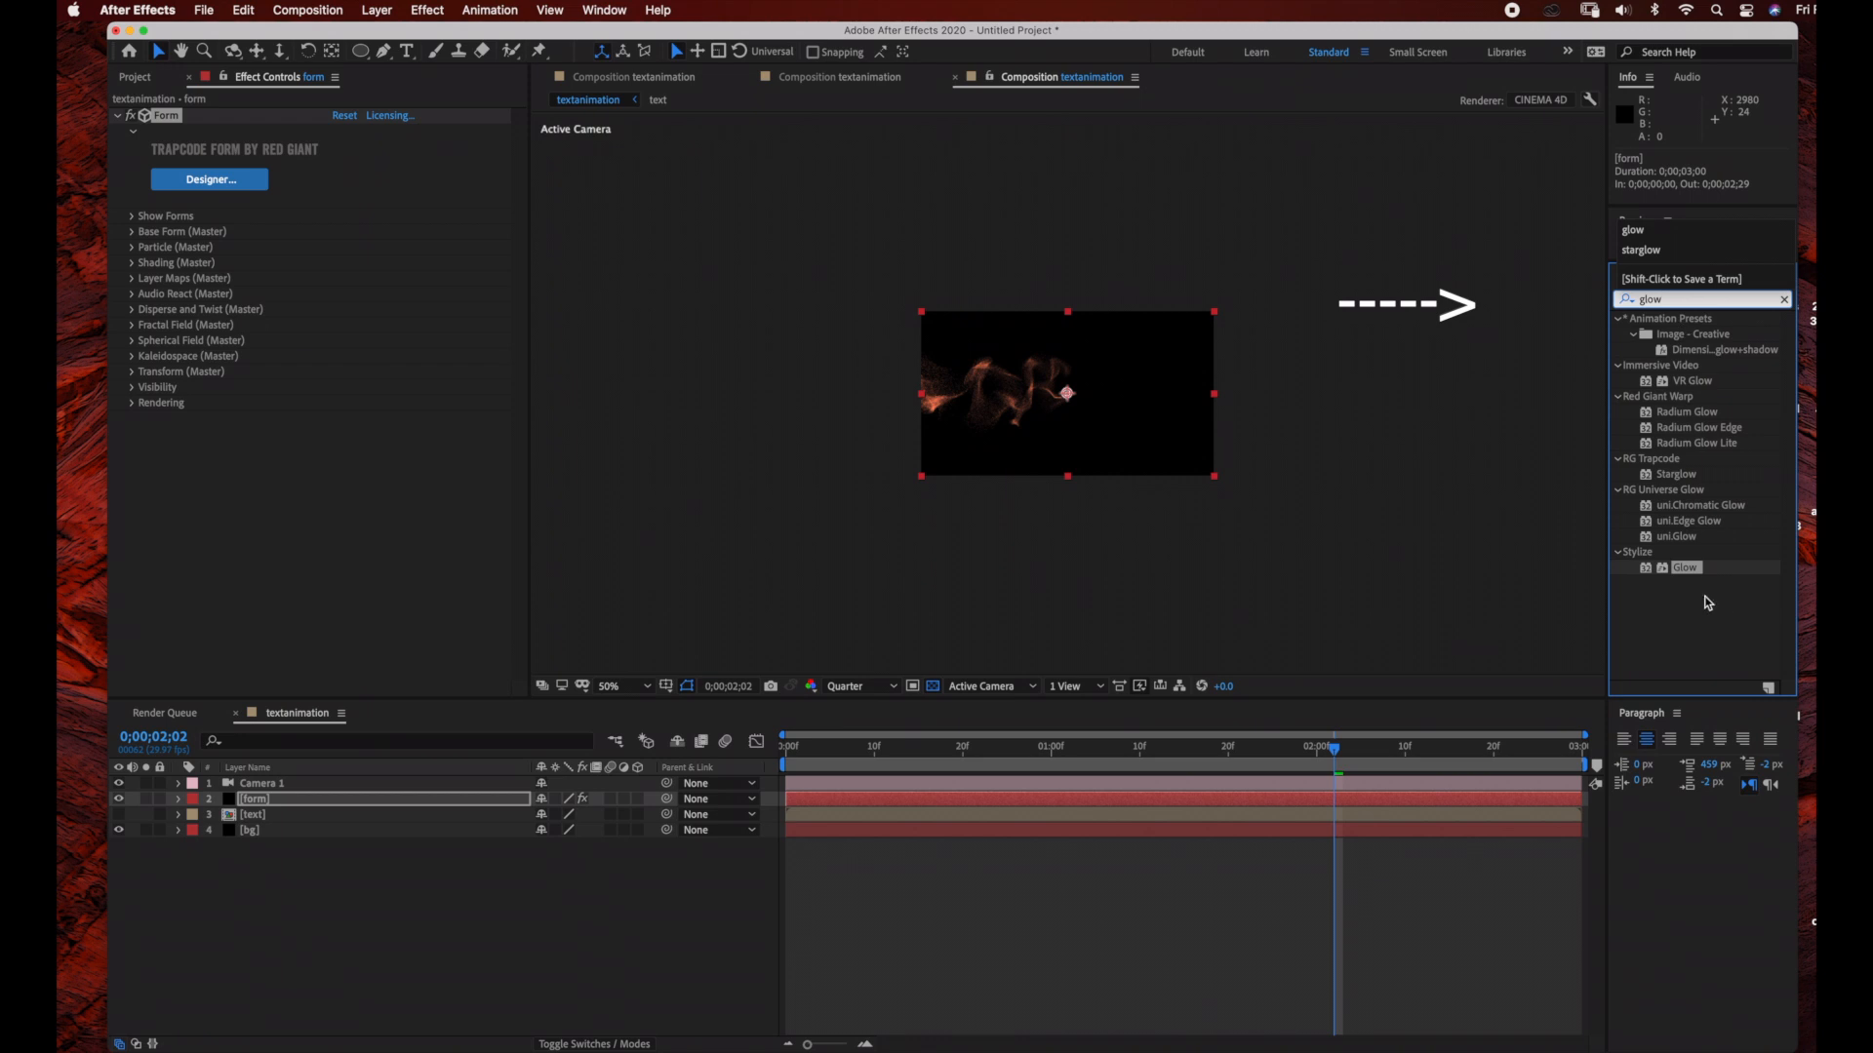
drag(1699, 572, 387, 806)
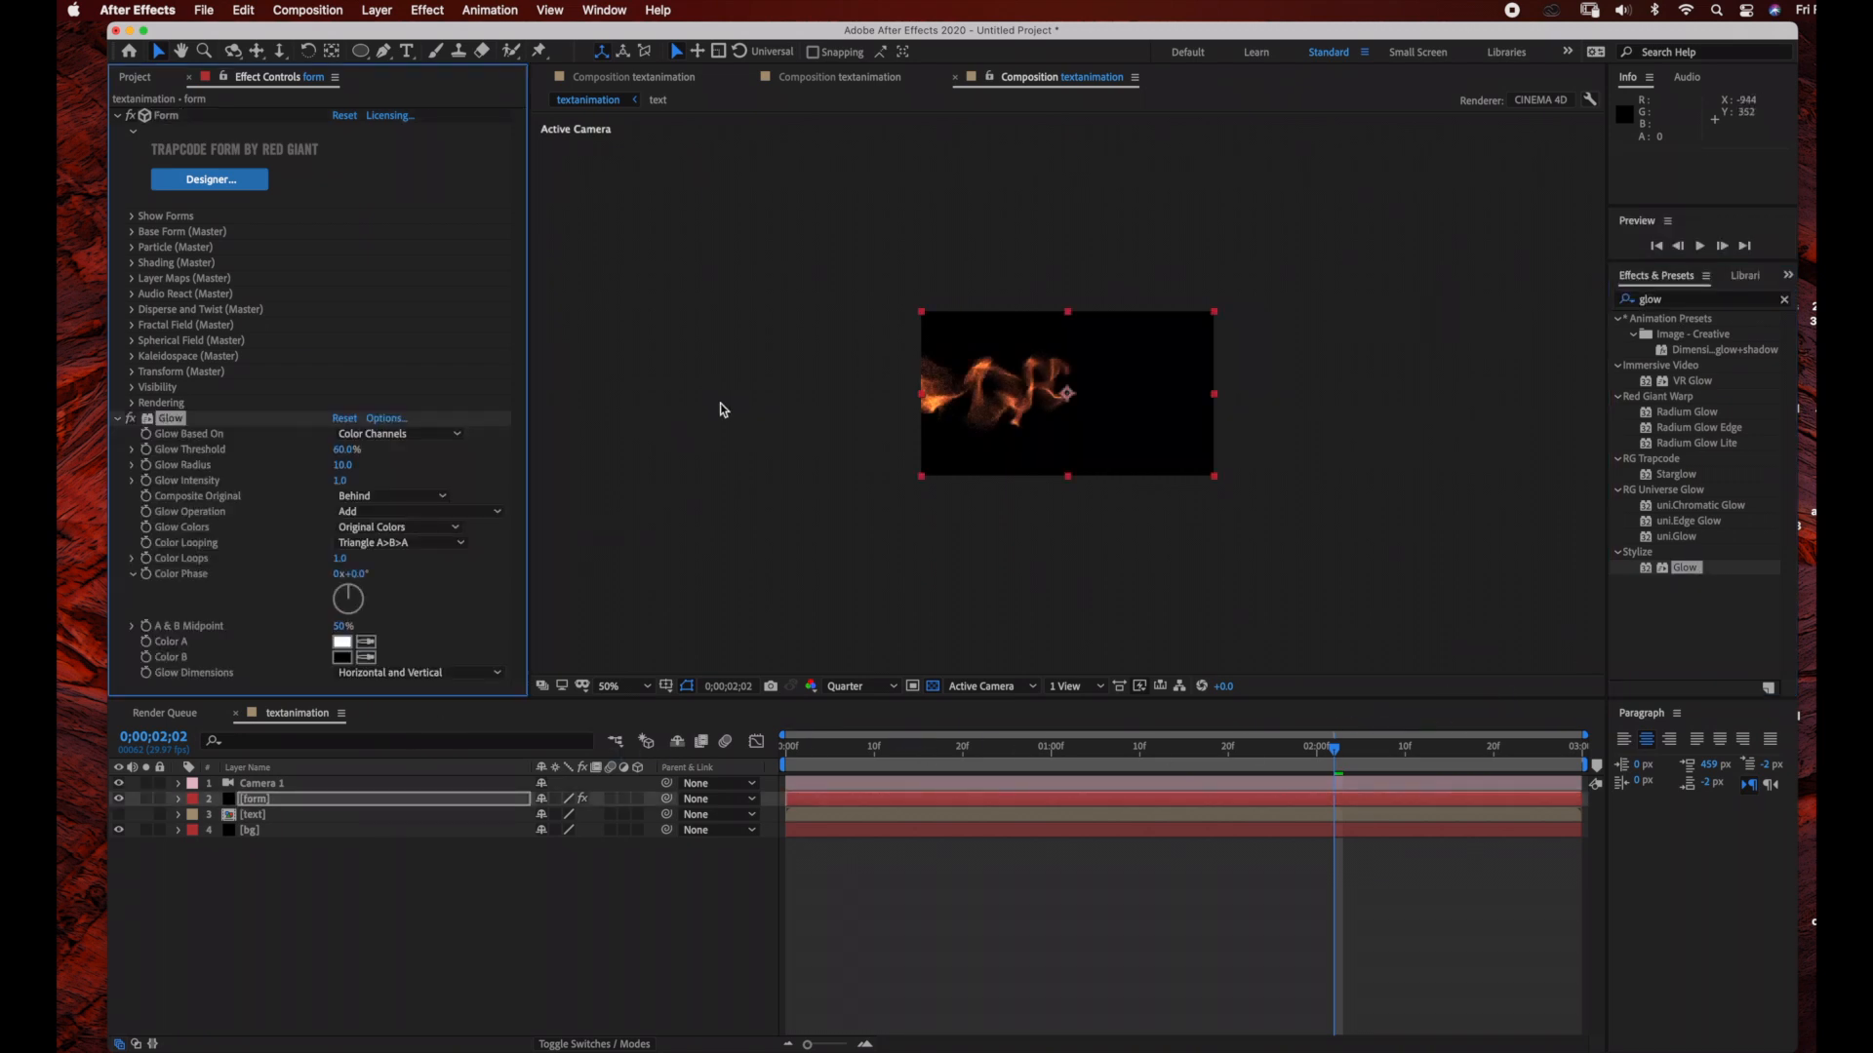
Review the glowing particles up to the last frame, 0;00;02;29, and collapse the Form and Glow effect settings
key(comma)
scroll(736, 437, up, 4)
scroll(736, 437, down, 1)
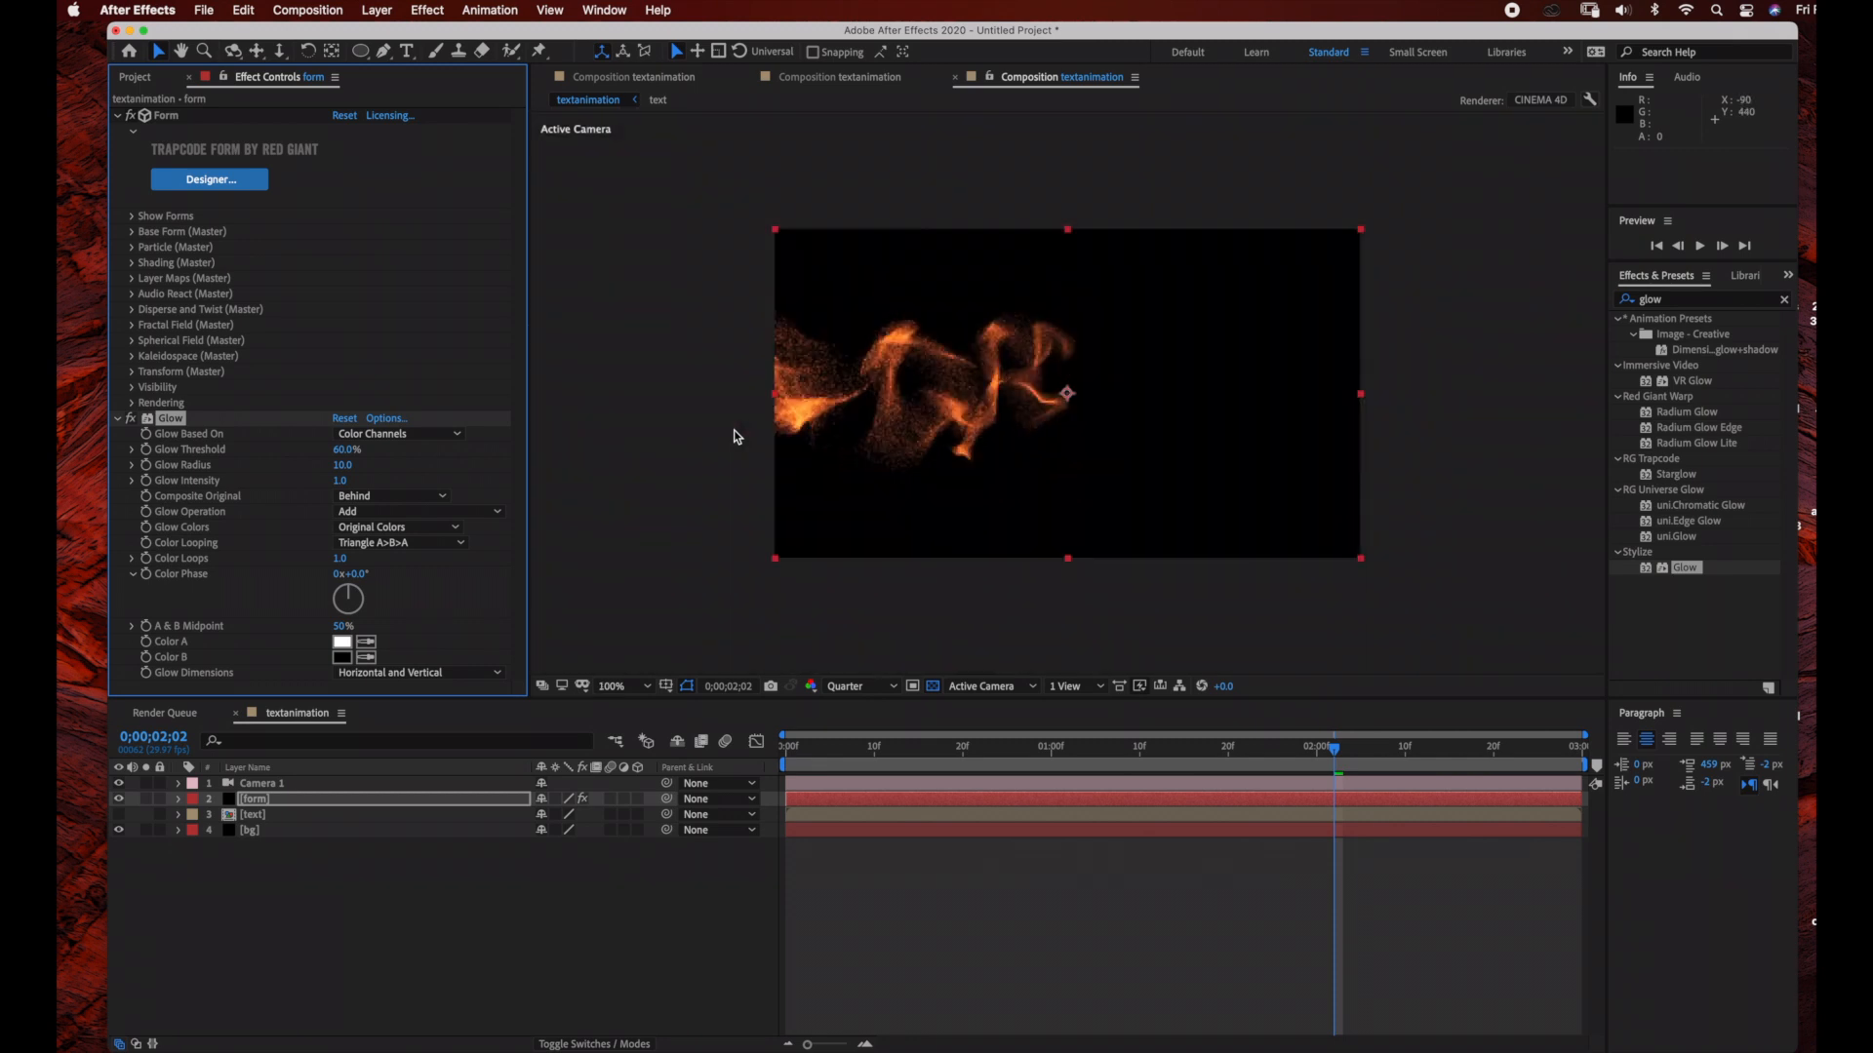
drag(1313, 752, 1596, 750)
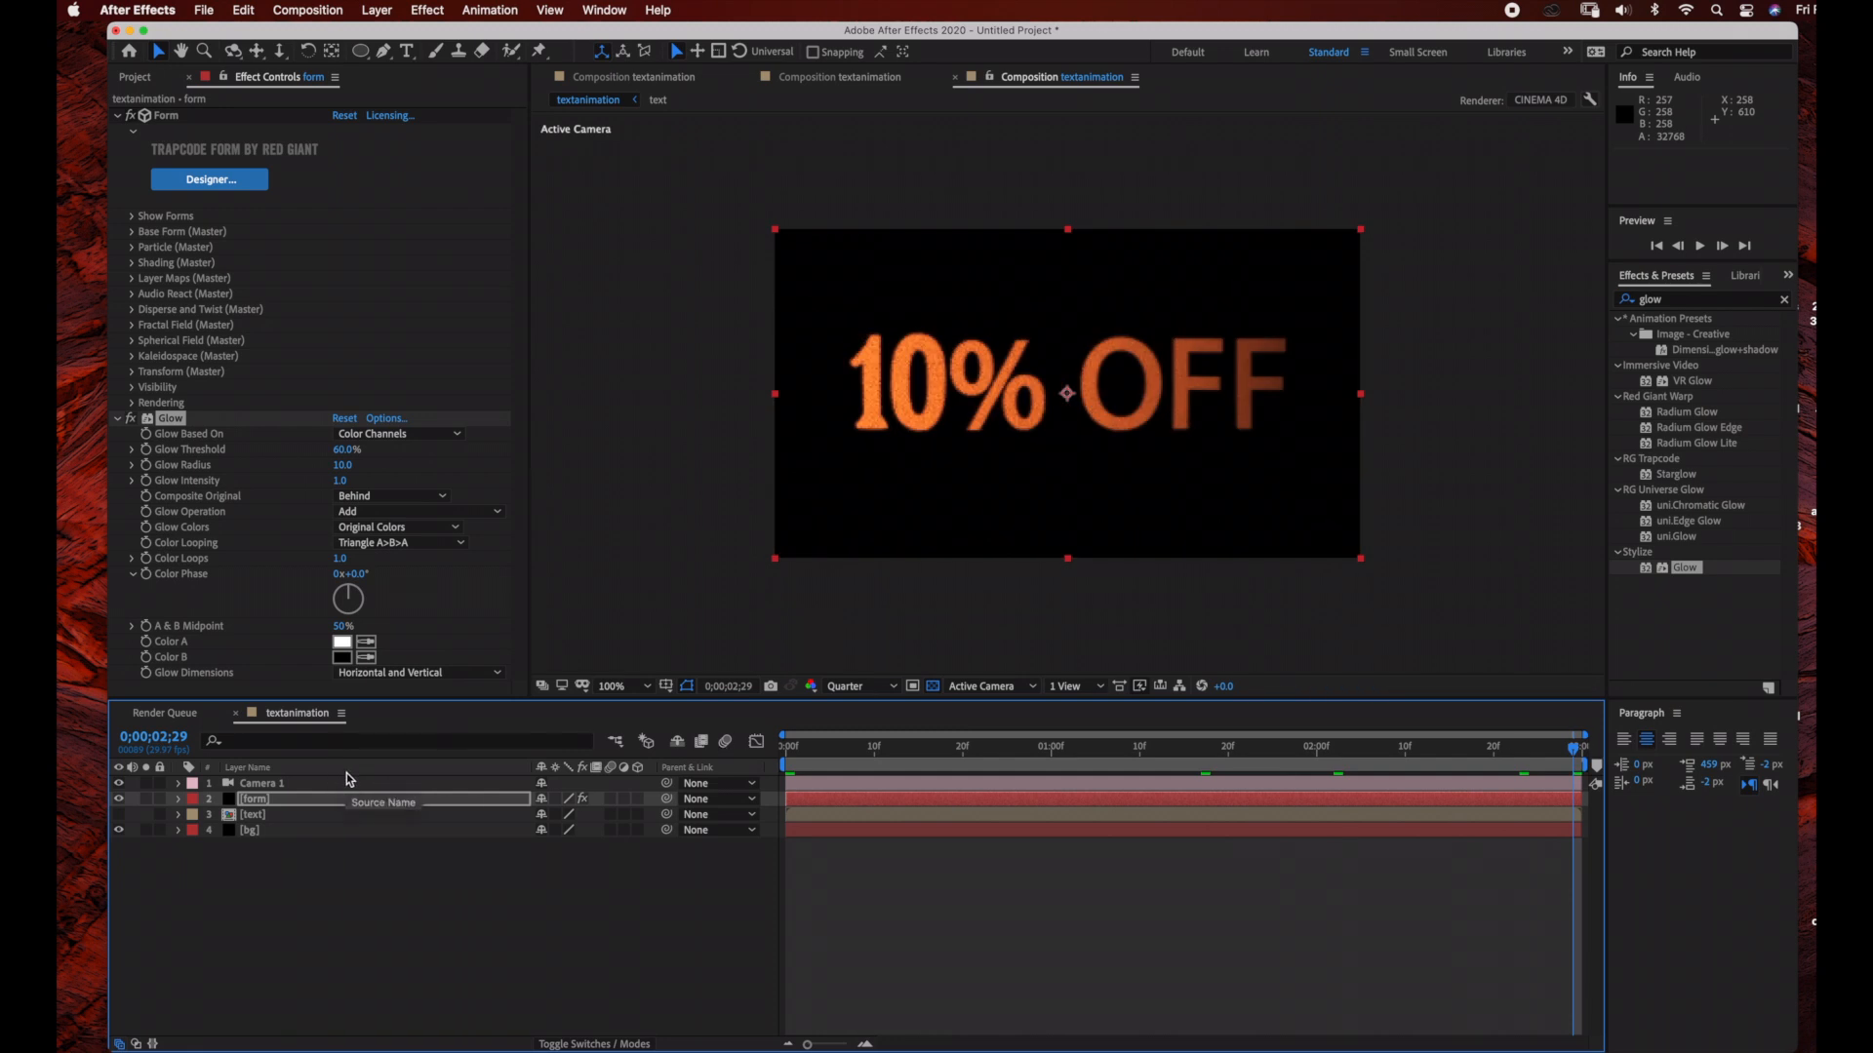
click(115, 419)
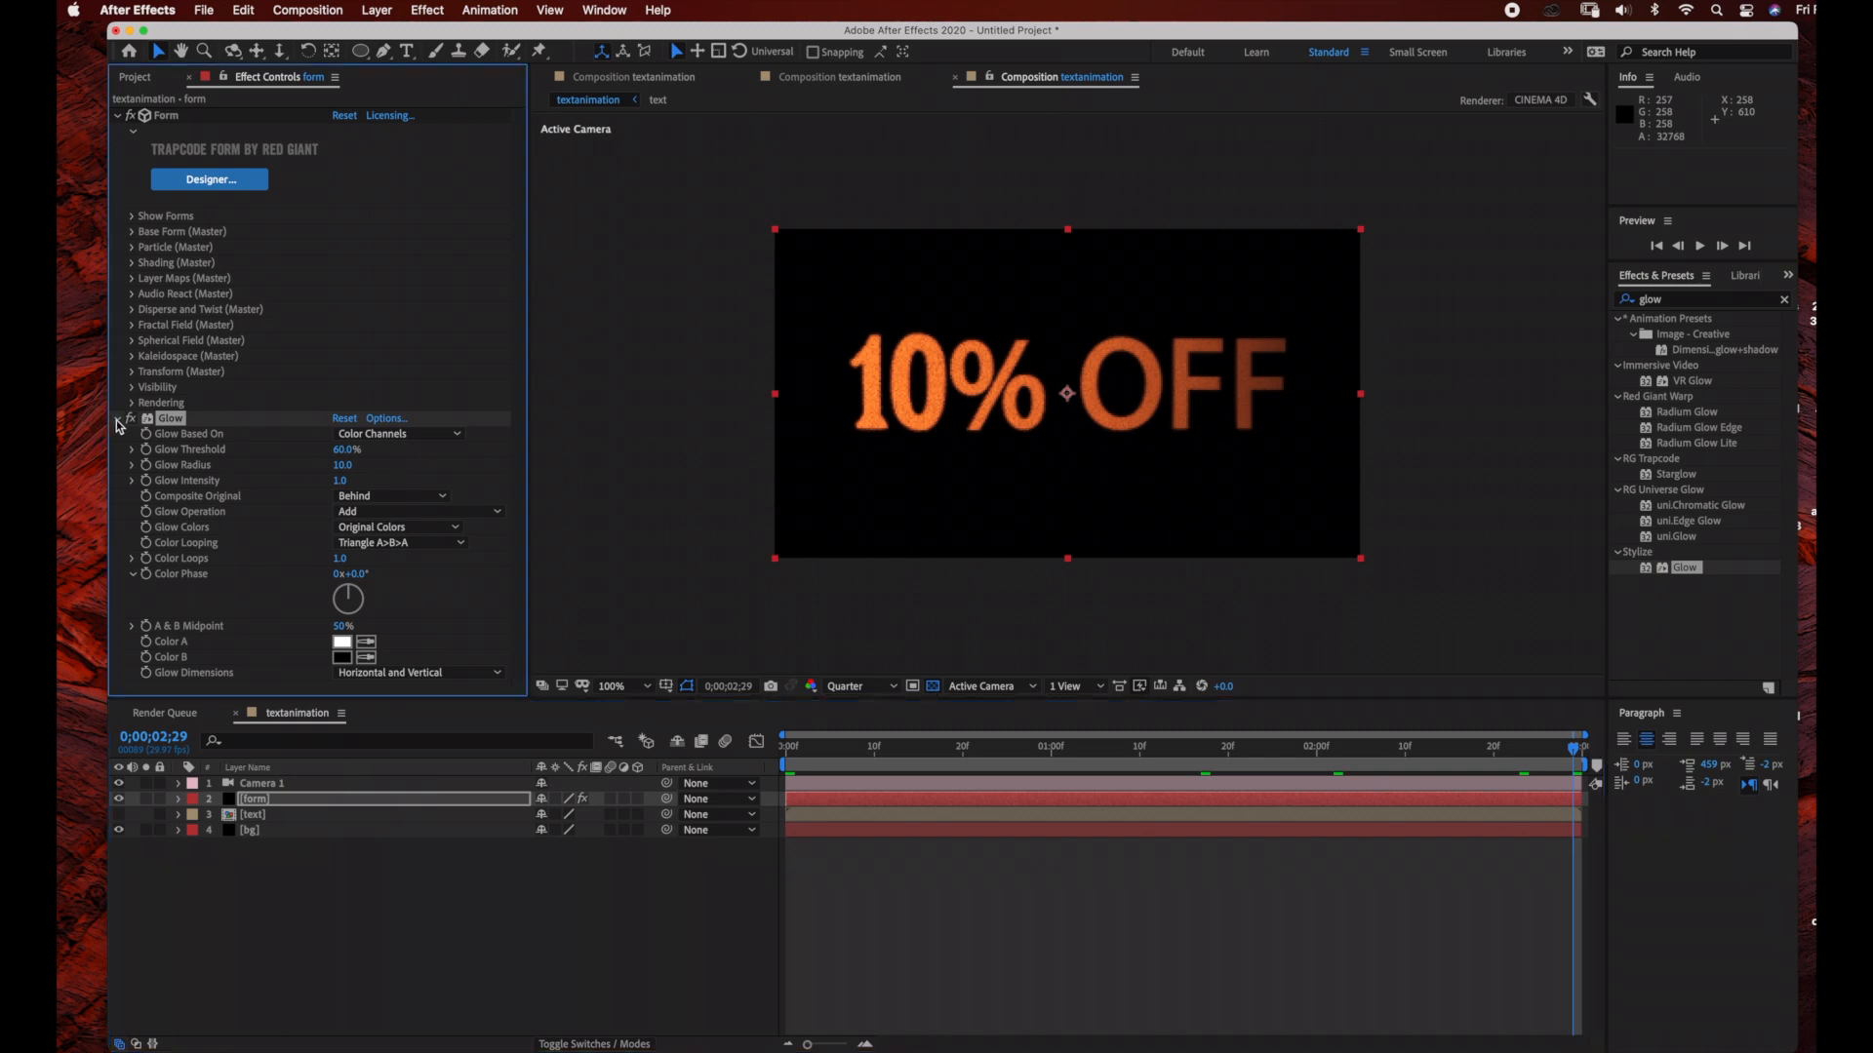
click(118, 117)
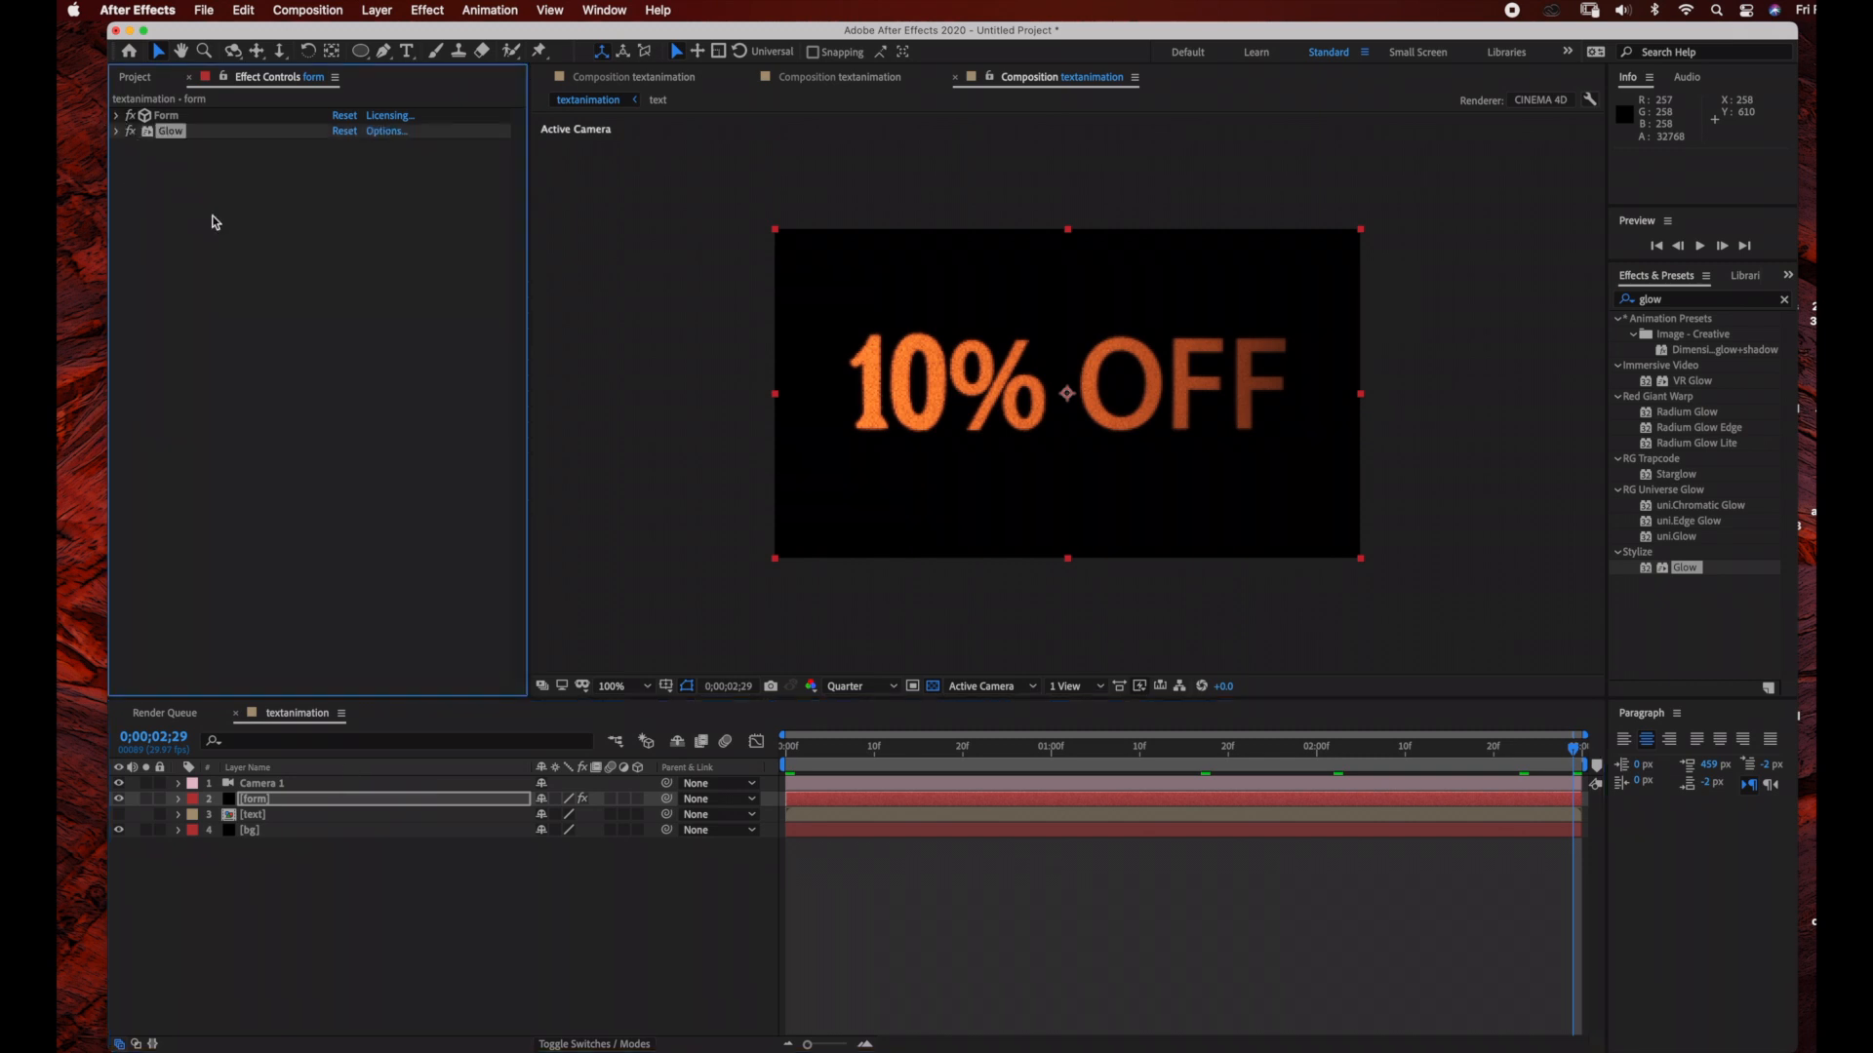
Add the textanimation composition from the project to the Render Queue
click(162, 714)
click(297, 713)
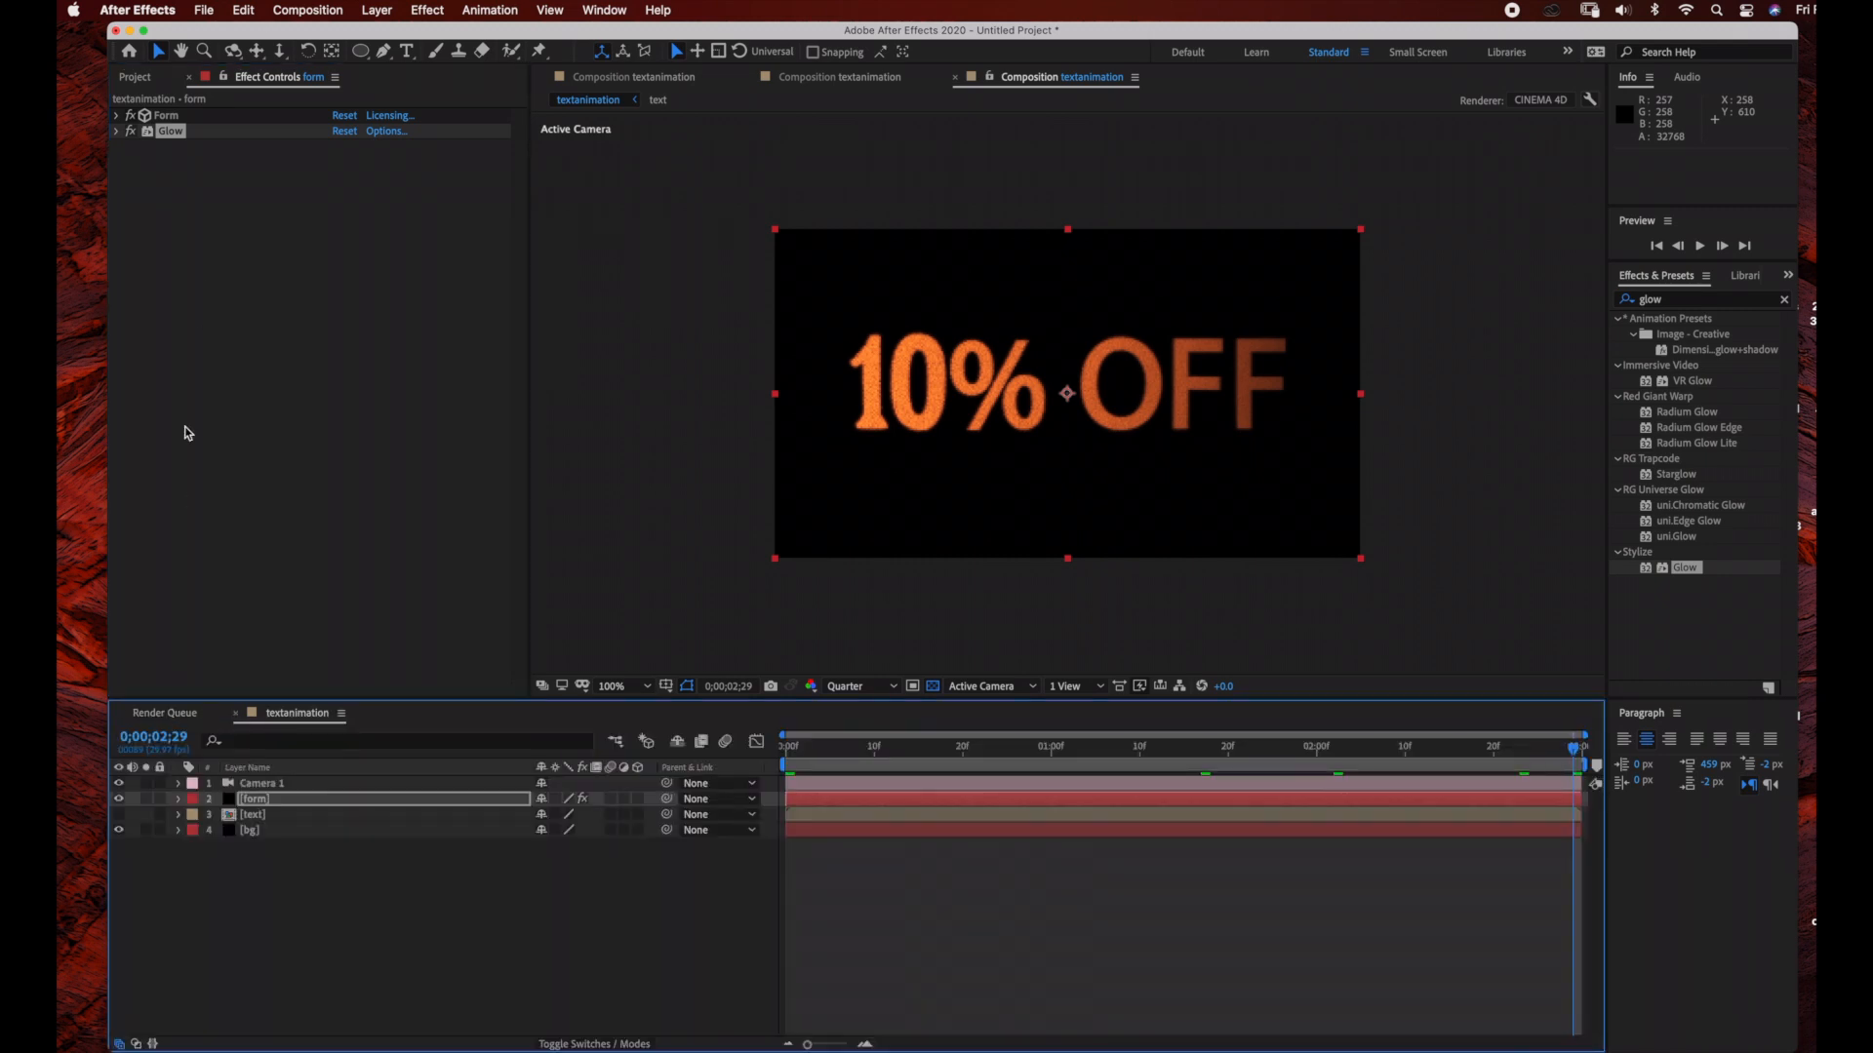
click(162, 713)
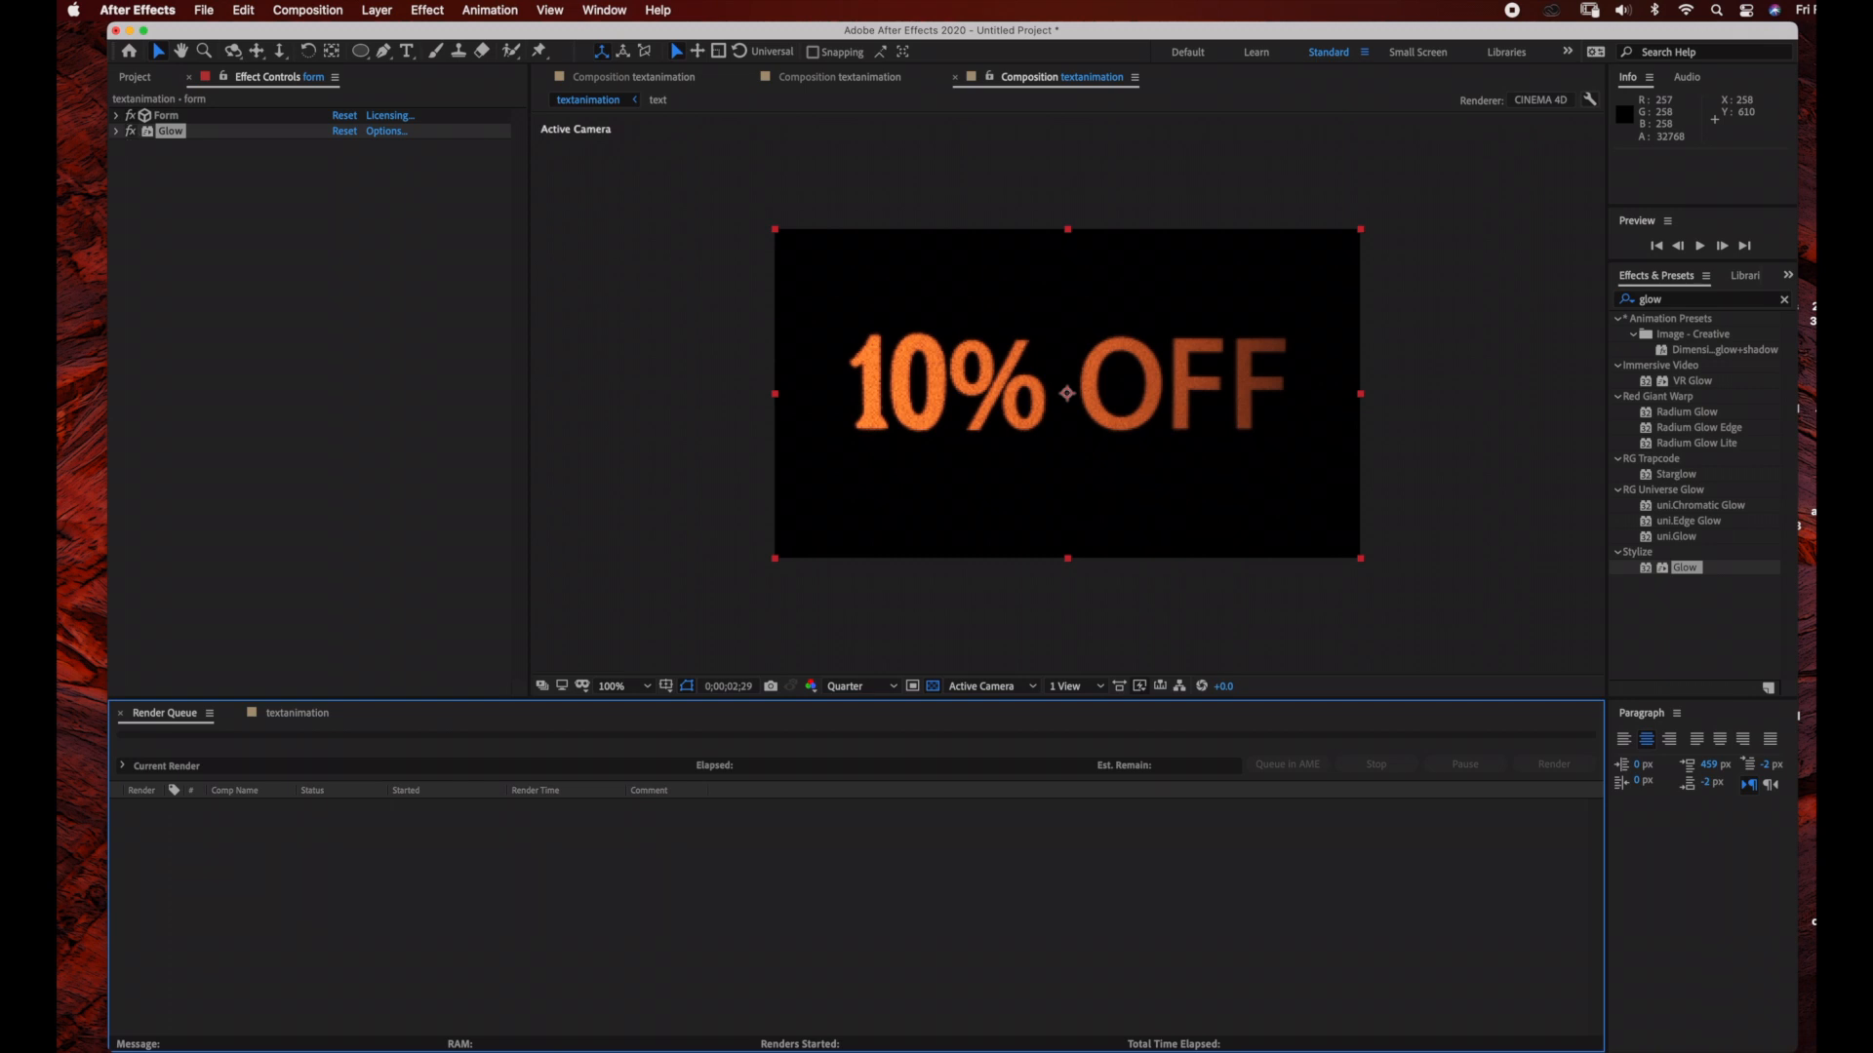
click(135, 77)
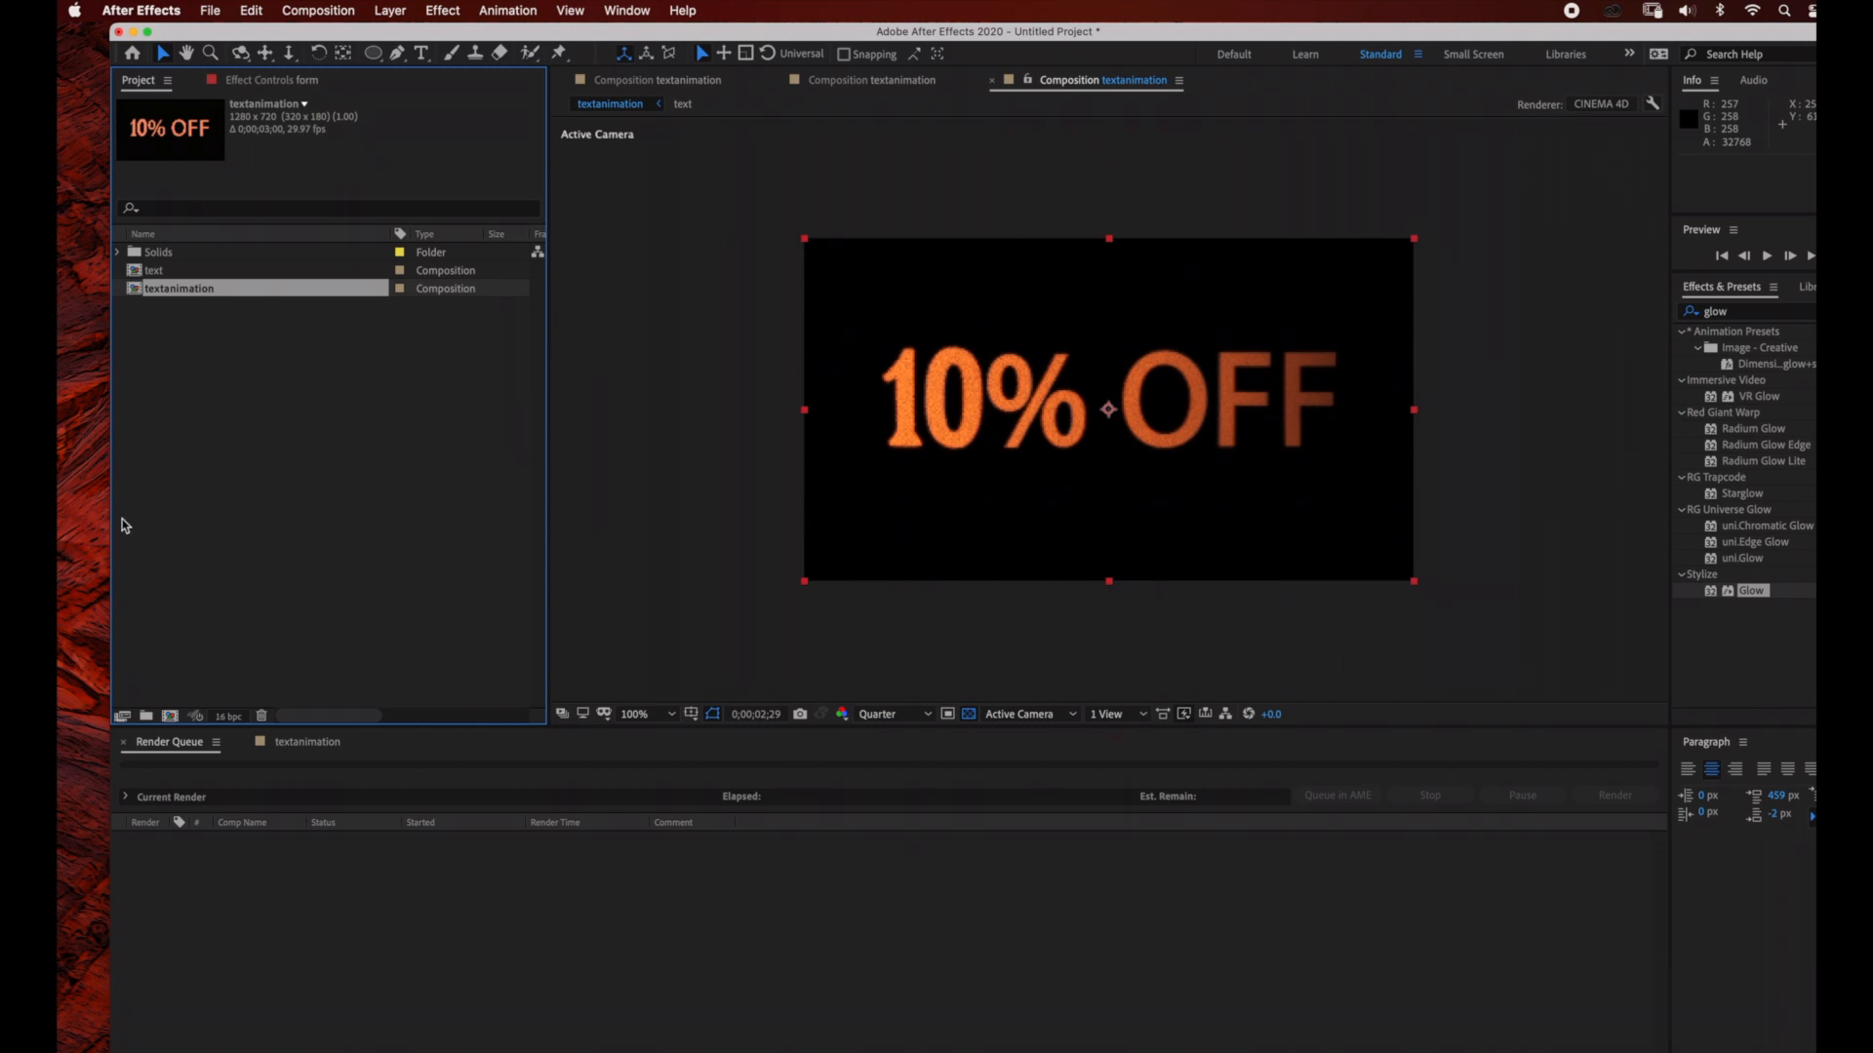
drag(196, 293, 261, 911)
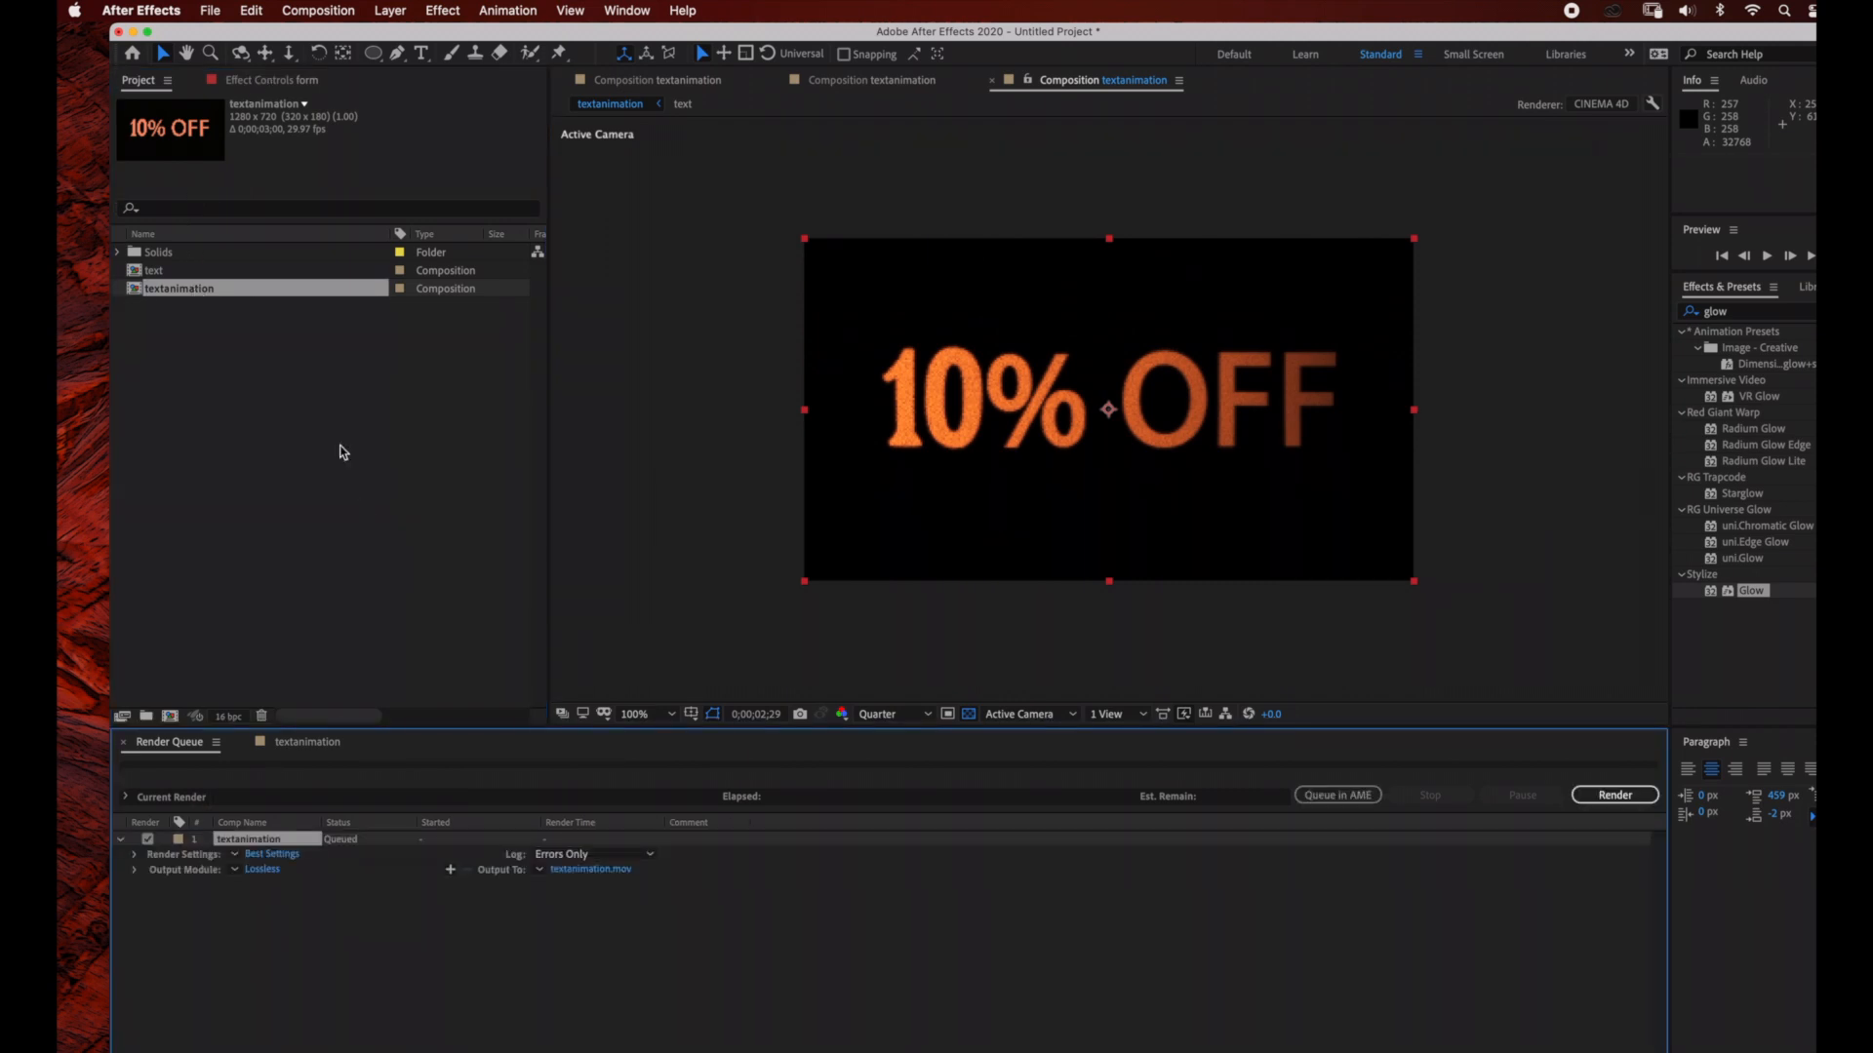
click(209, 10)
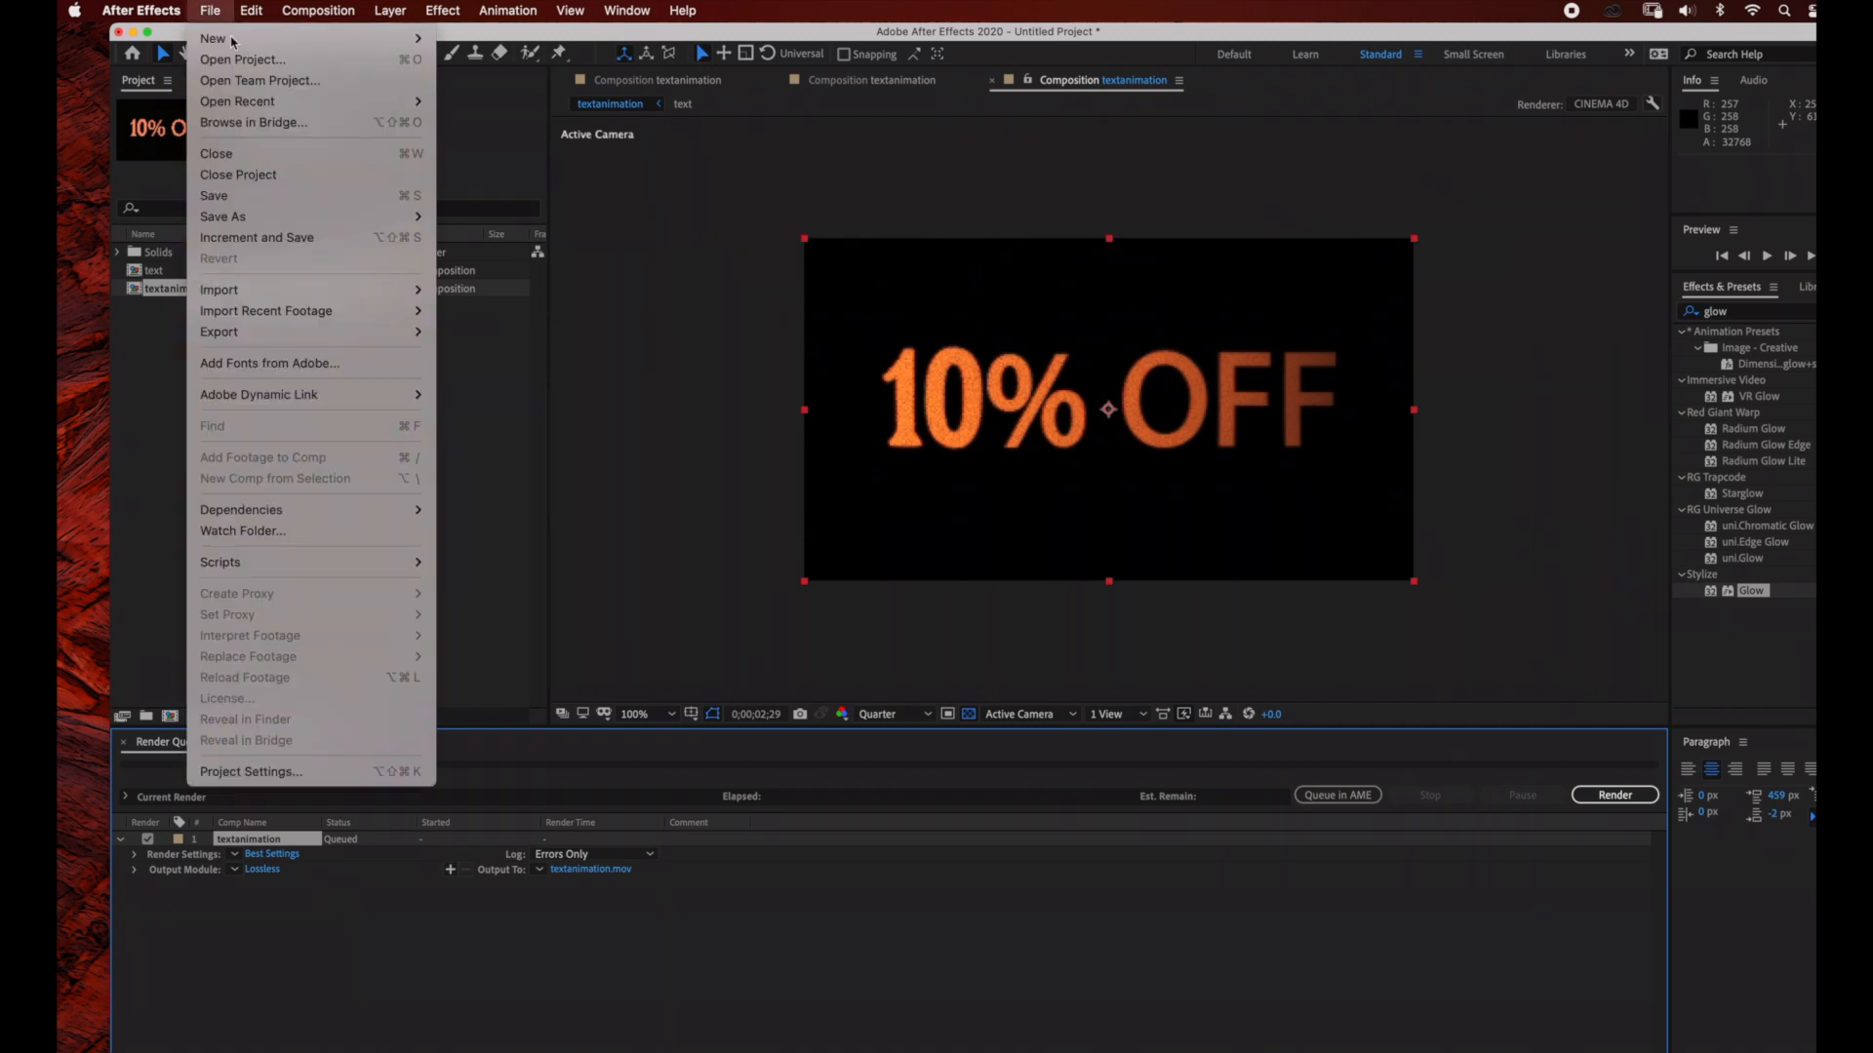
mouse_move(266, 332)
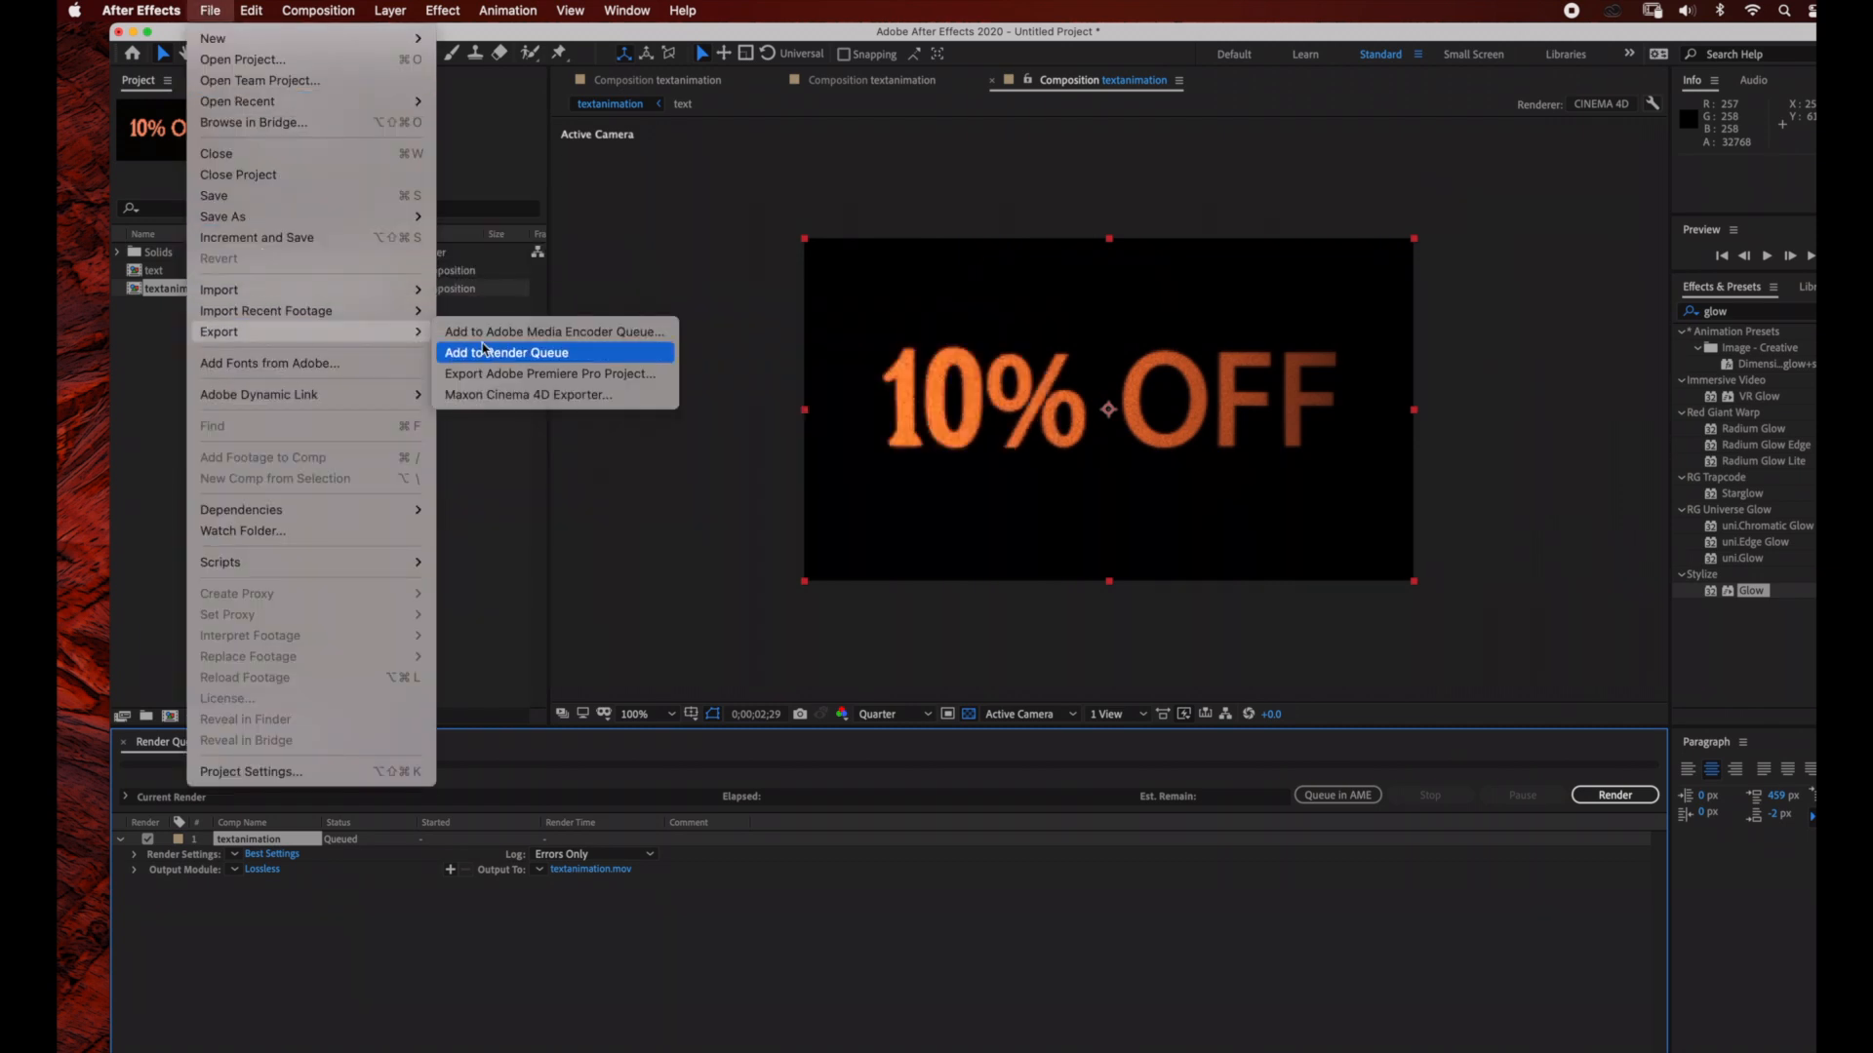
click(209, 10)
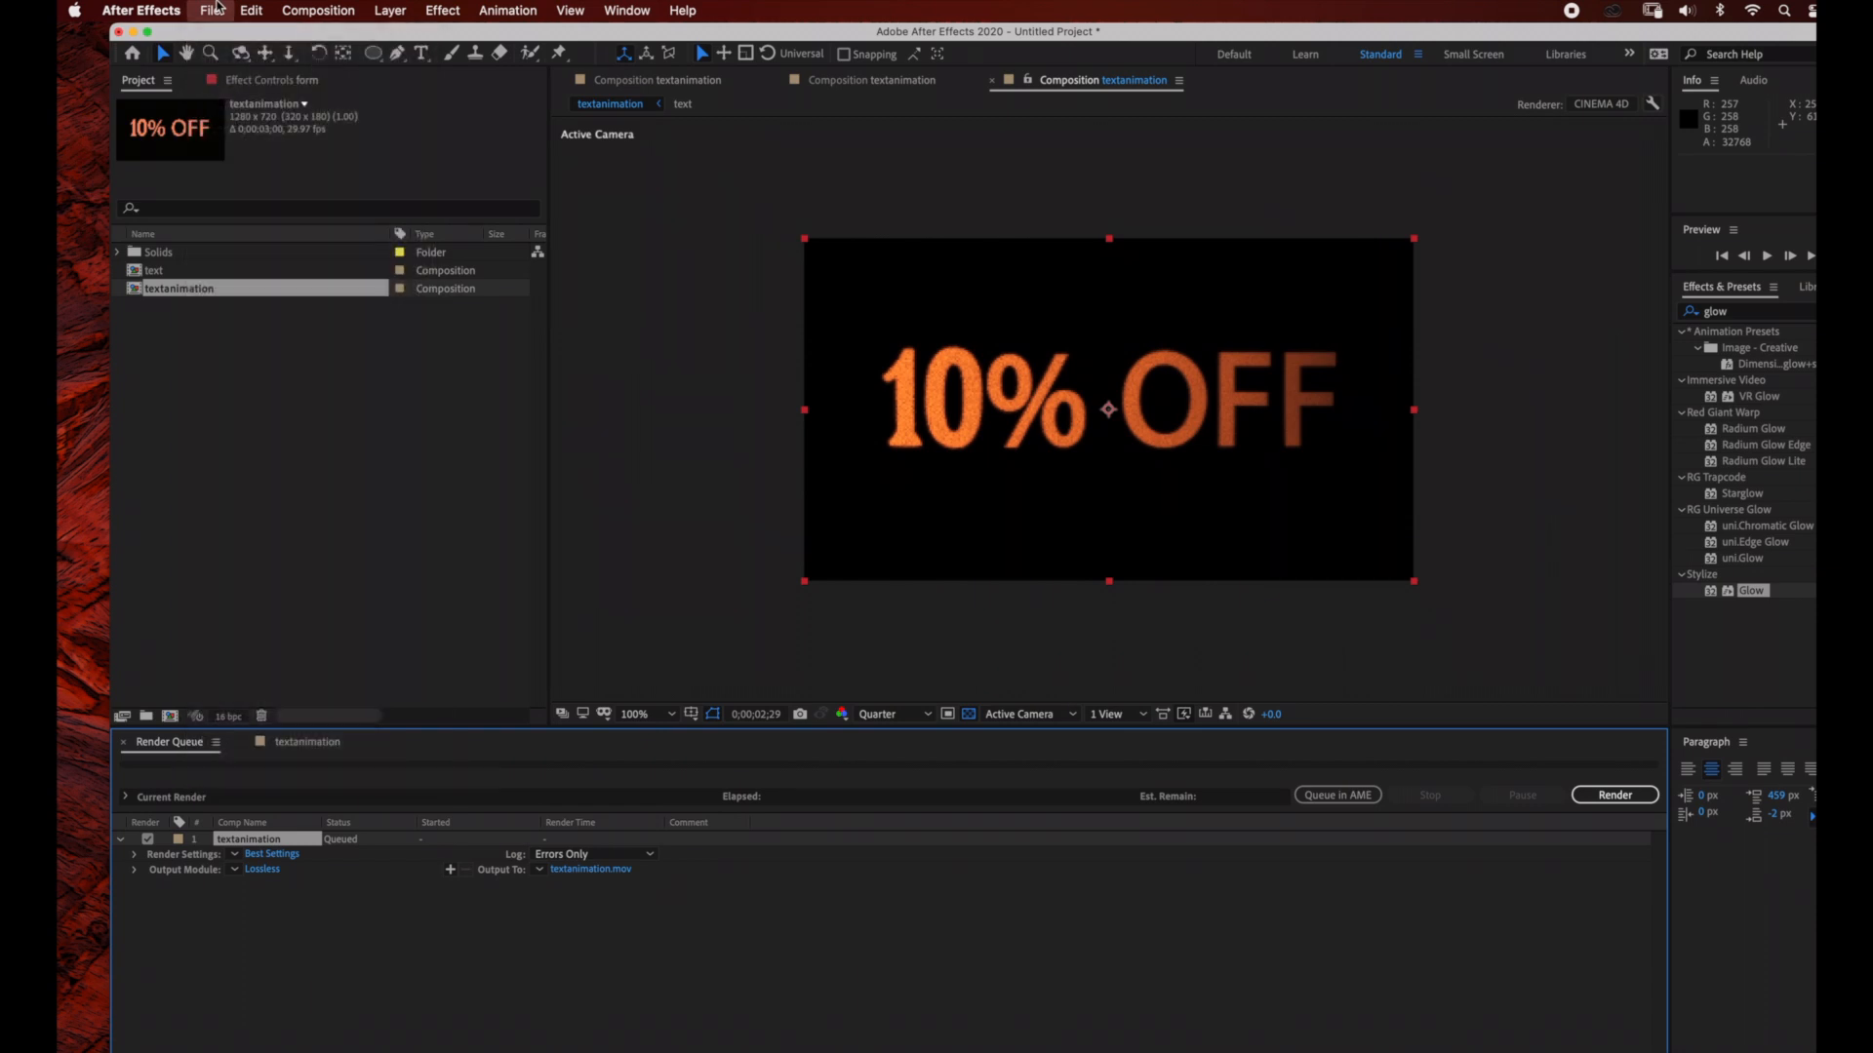
Accept the QuickTime format with RGB channels in textanimation's output module settings and try to start the render
click(261, 869)
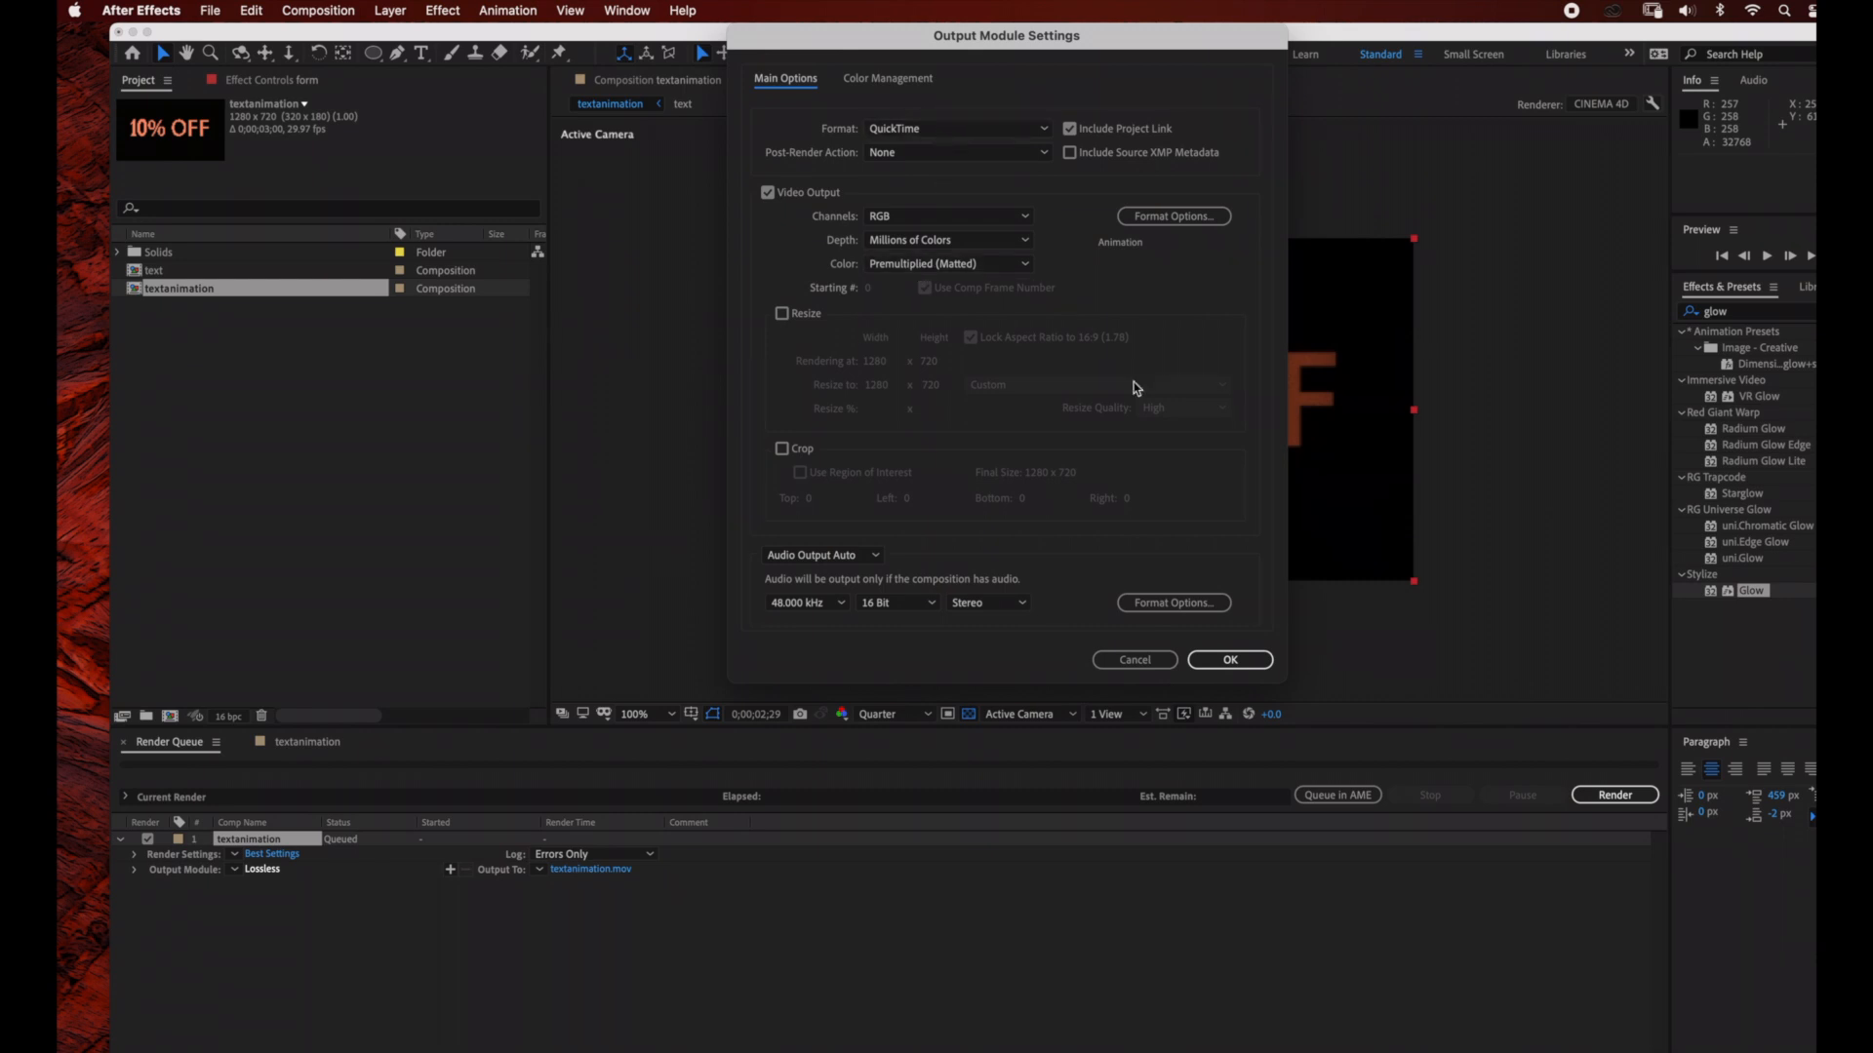
click(1230, 661)
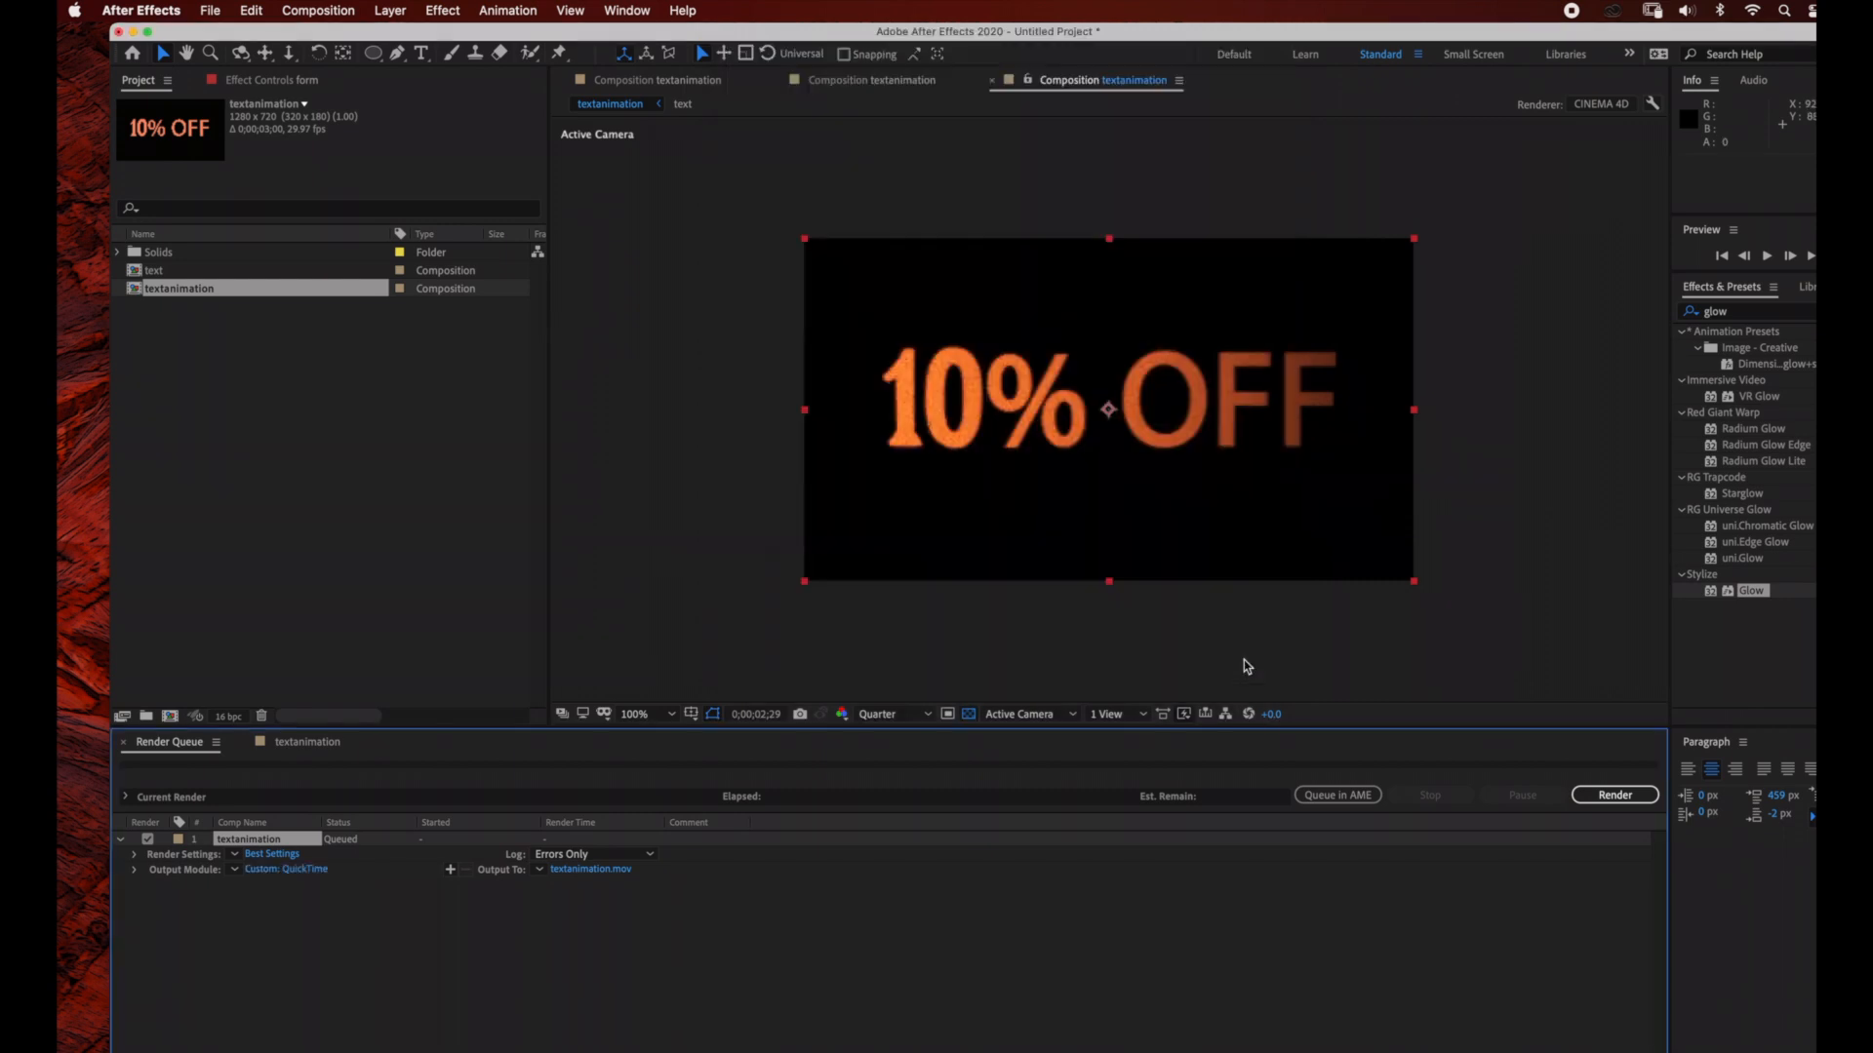
key(period)
click(1608, 798)
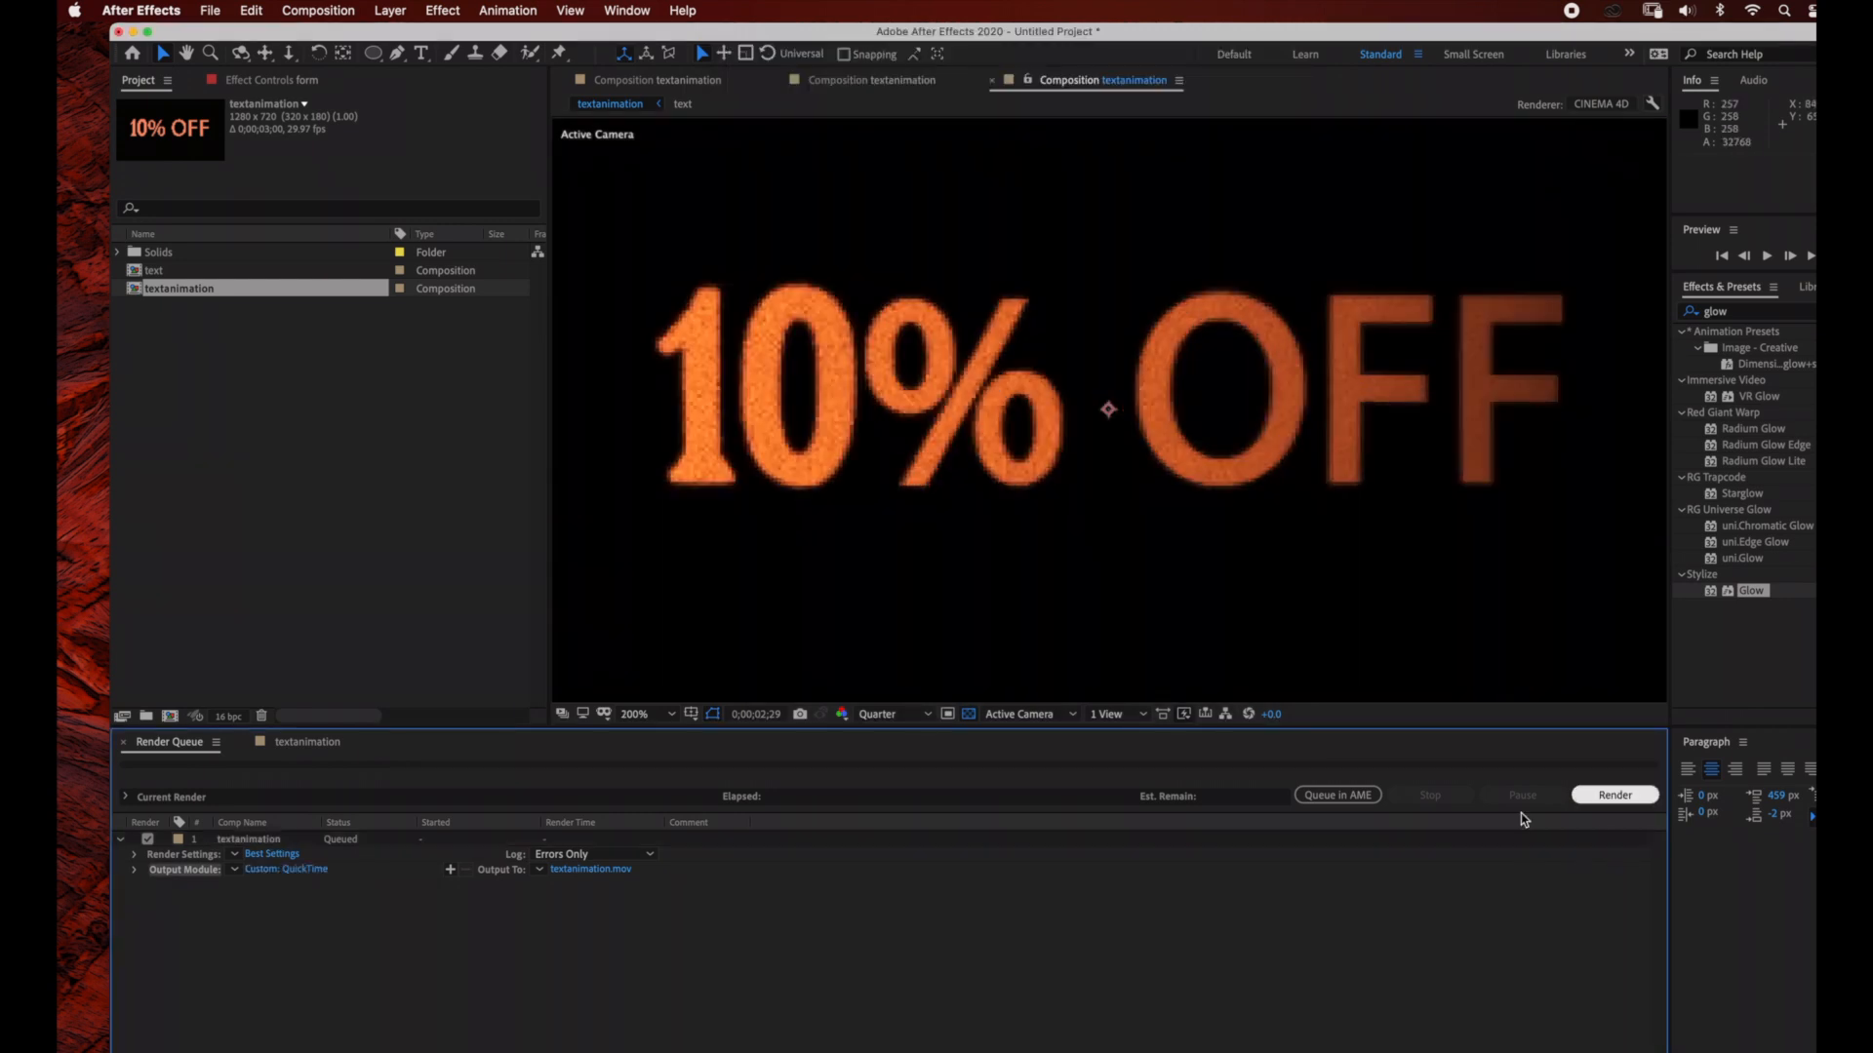